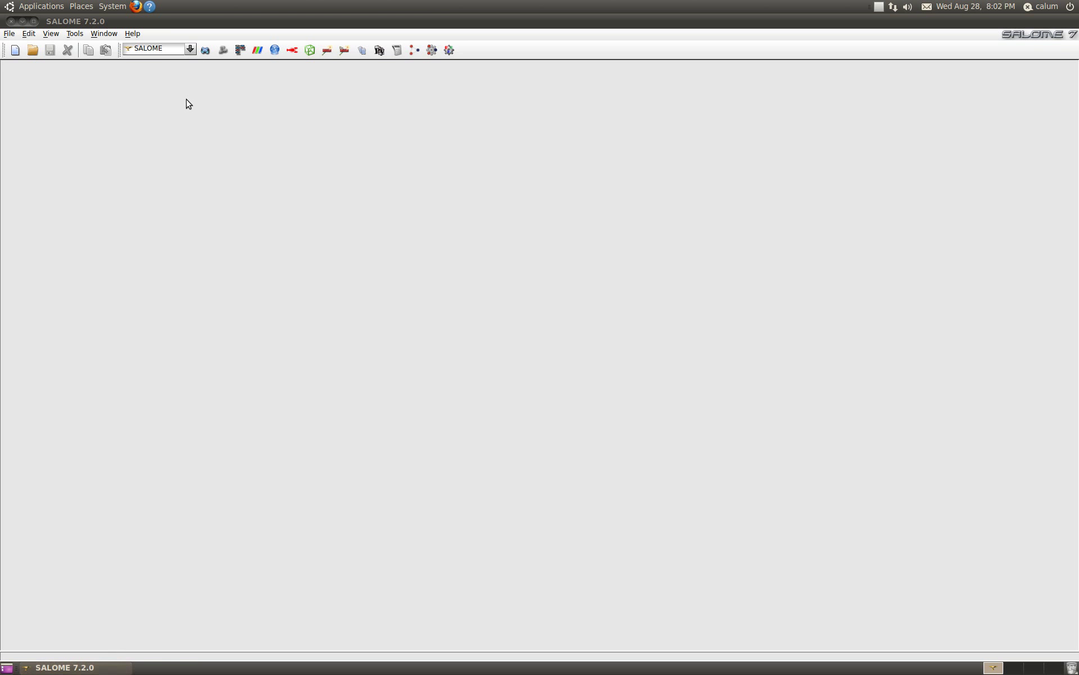
Step: Activate the Geometry module with a new study
{"action": "left_click", "coordinate": [191, 50]}
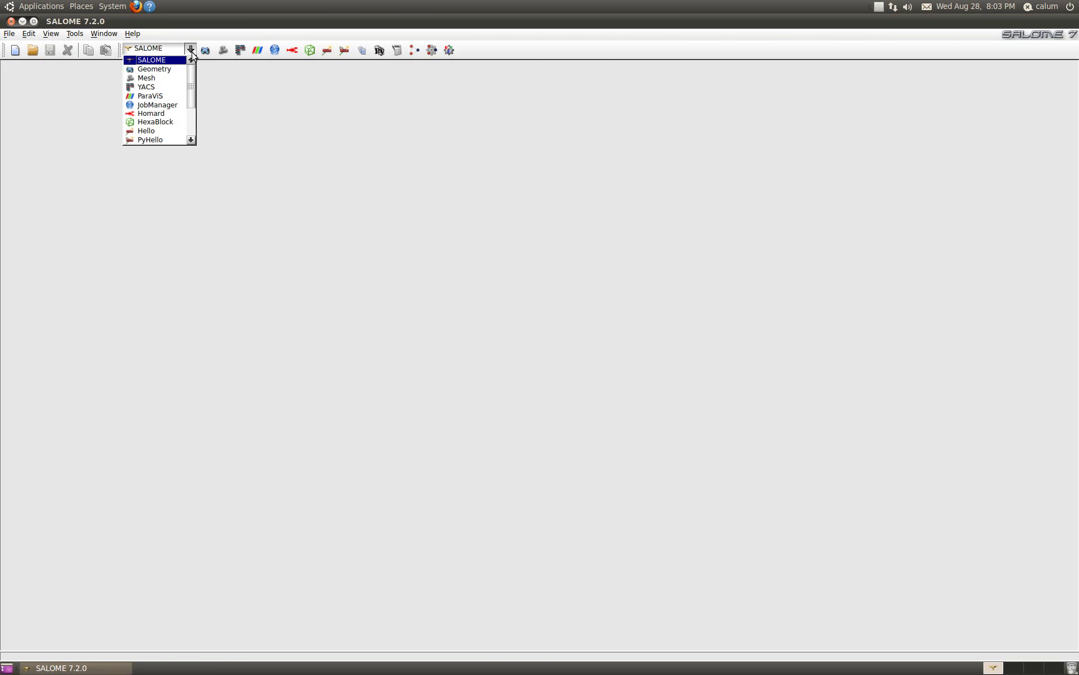
{"action": "left_click", "coordinate": [172, 73]}
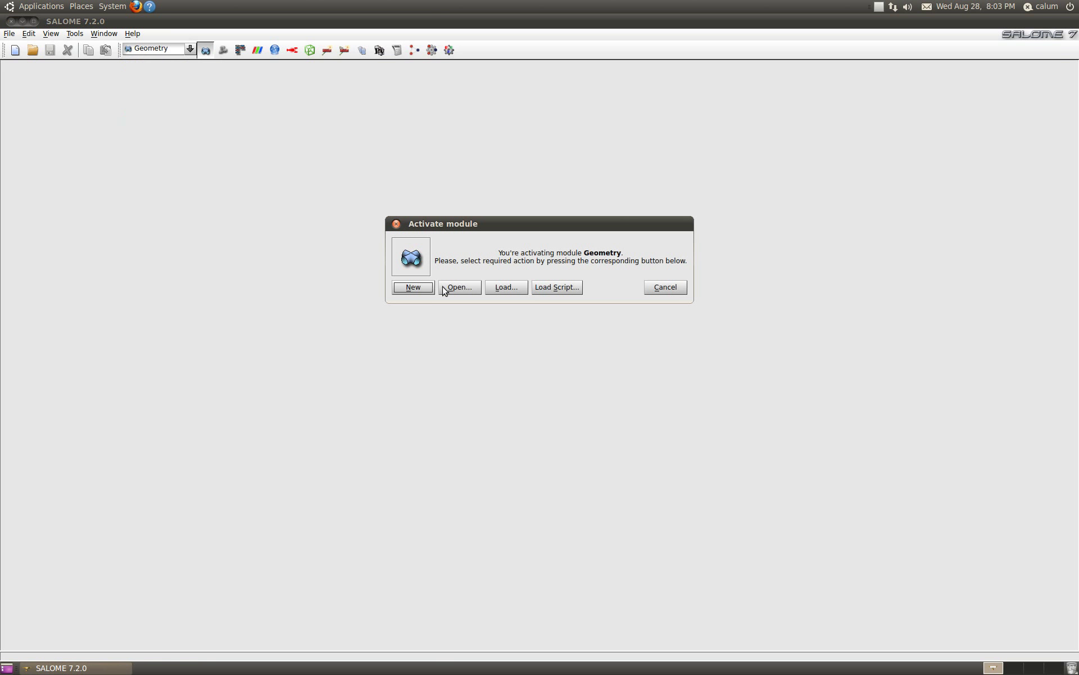
{"action": "left_click", "coordinate": [414, 287]}
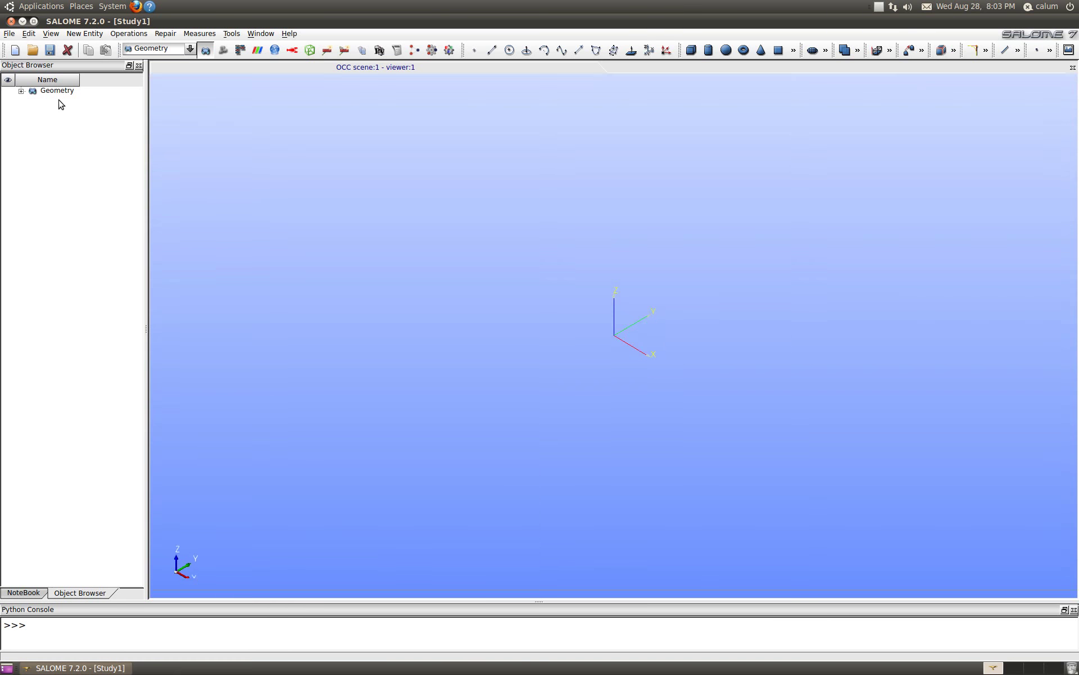
Step: Import the STEP file XRay_Mould_r.stp from the OpenFoam Xray folder on the Desktop, taking its embedded millimetre units into account
{"action": "left_click", "coordinate": [11, 33]}
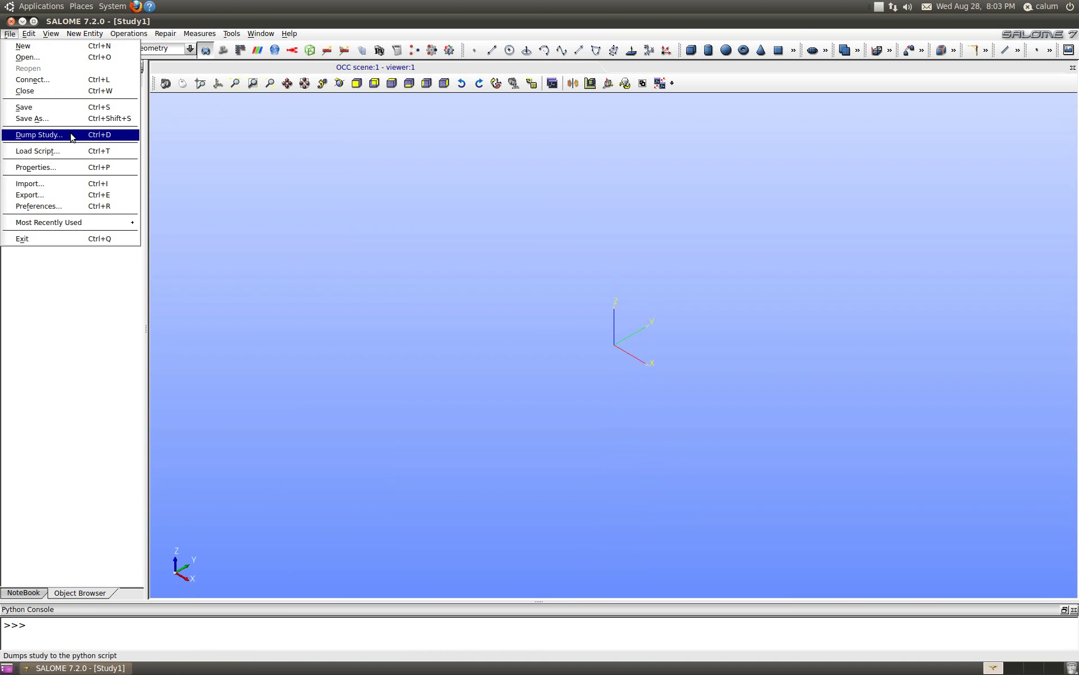
{"action": "left_click", "coordinate": [31, 184]}
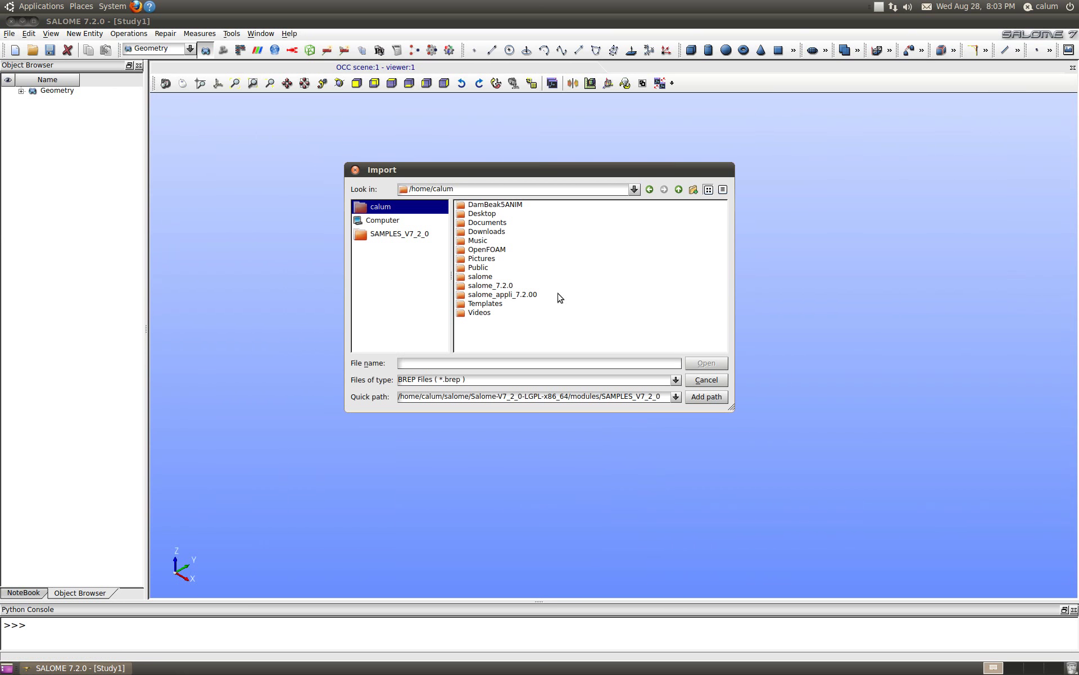
{"action": "left_click", "coordinate": [676, 380]}
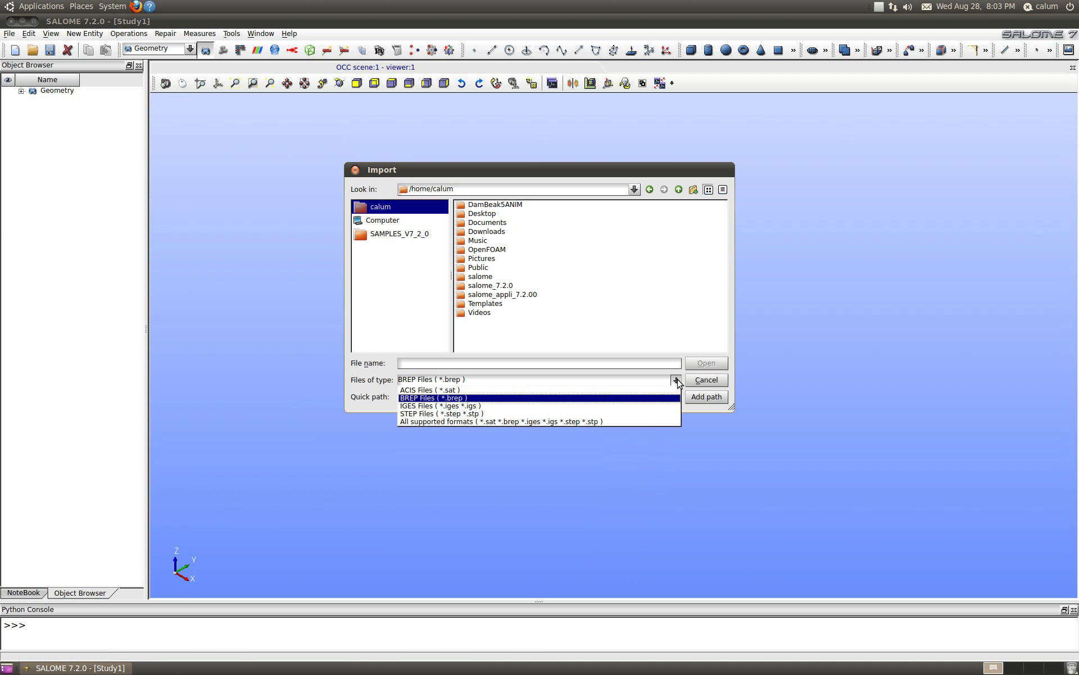
{"action": "left_click", "coordinate": [463, 414]}
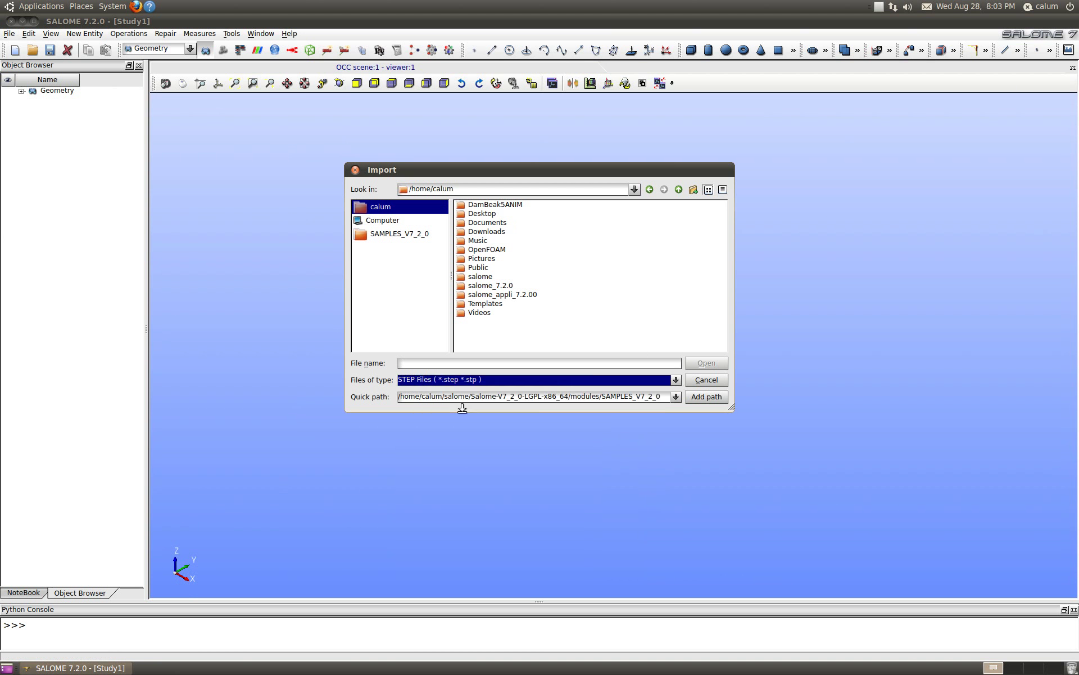
{"action": "double_click", "coordinate": [487, 216]}
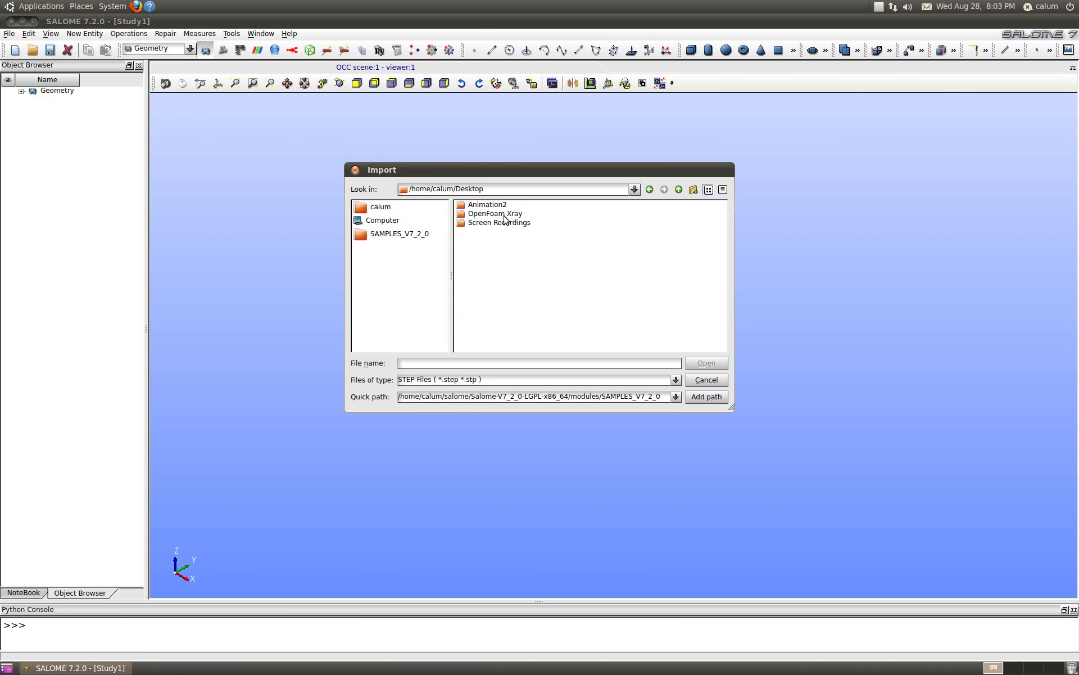
{"action": "double_click", "coordinate": [494, 214]}
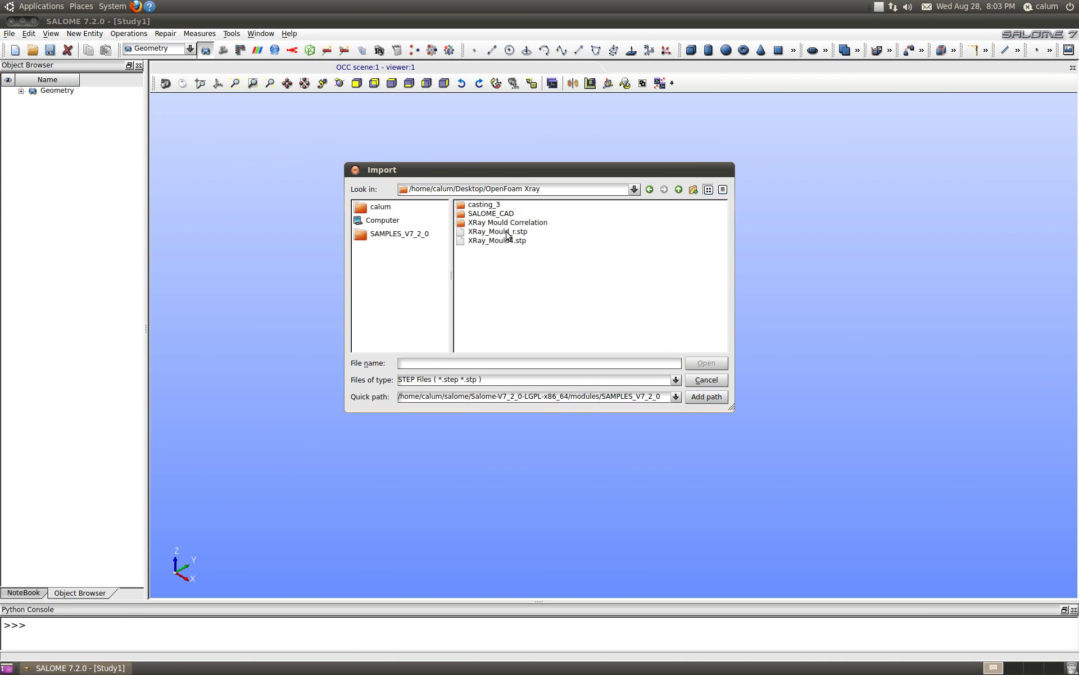
{"action": "left_click", "coordinate": [508, 232]}
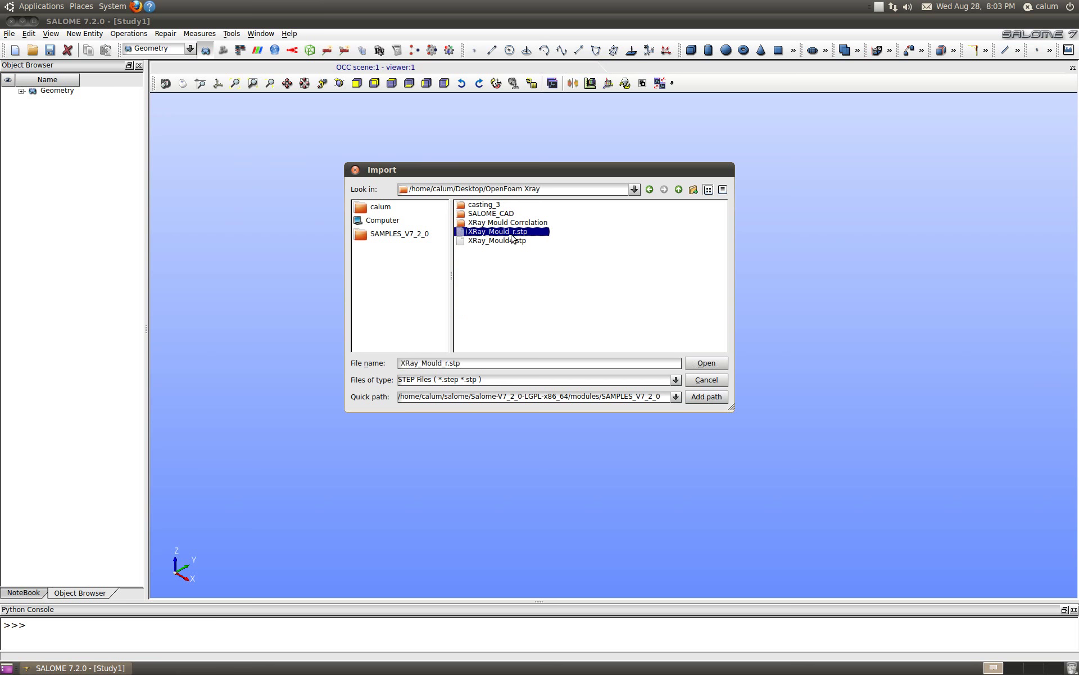
{"action": "left_click", "coordinate": [706, 363]}
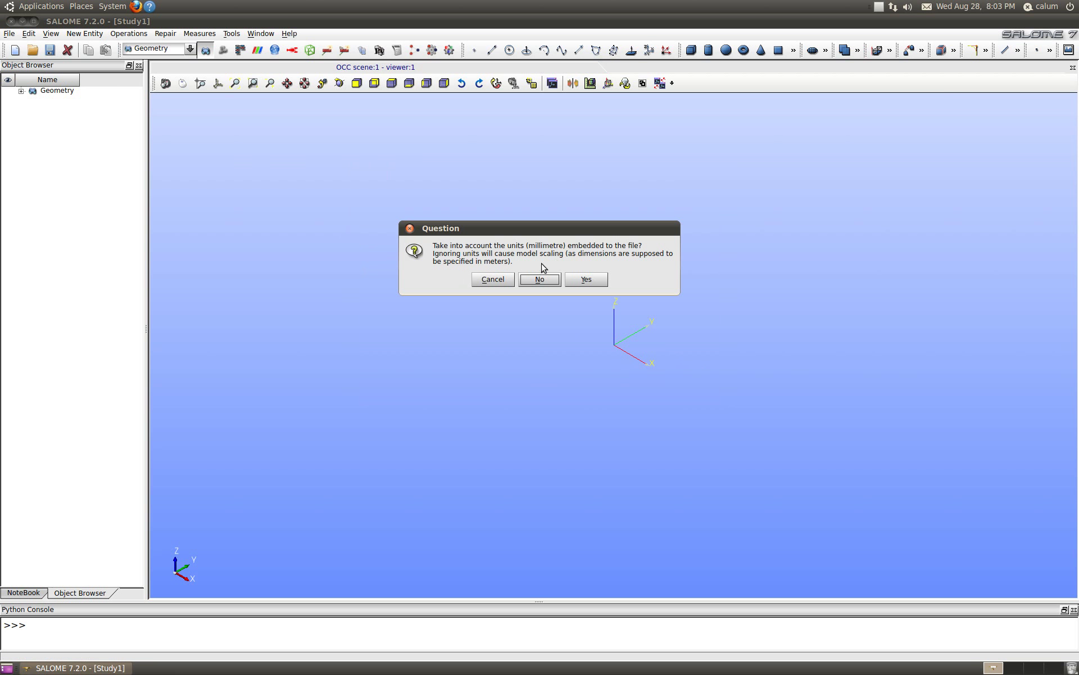
{"action": "left_click", "coordinate": [595, 289]}
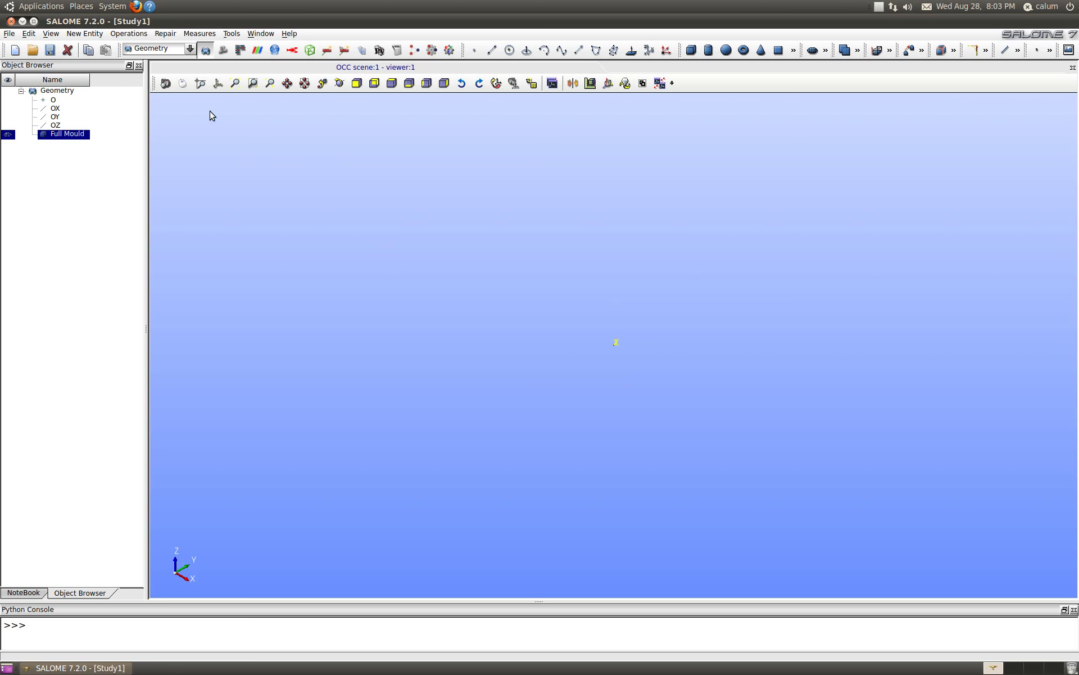
Step: Fit the imported mould to the viewer and examine its overall shape from different angles
{"action": "left_click", "coordinate": [236, 84]}
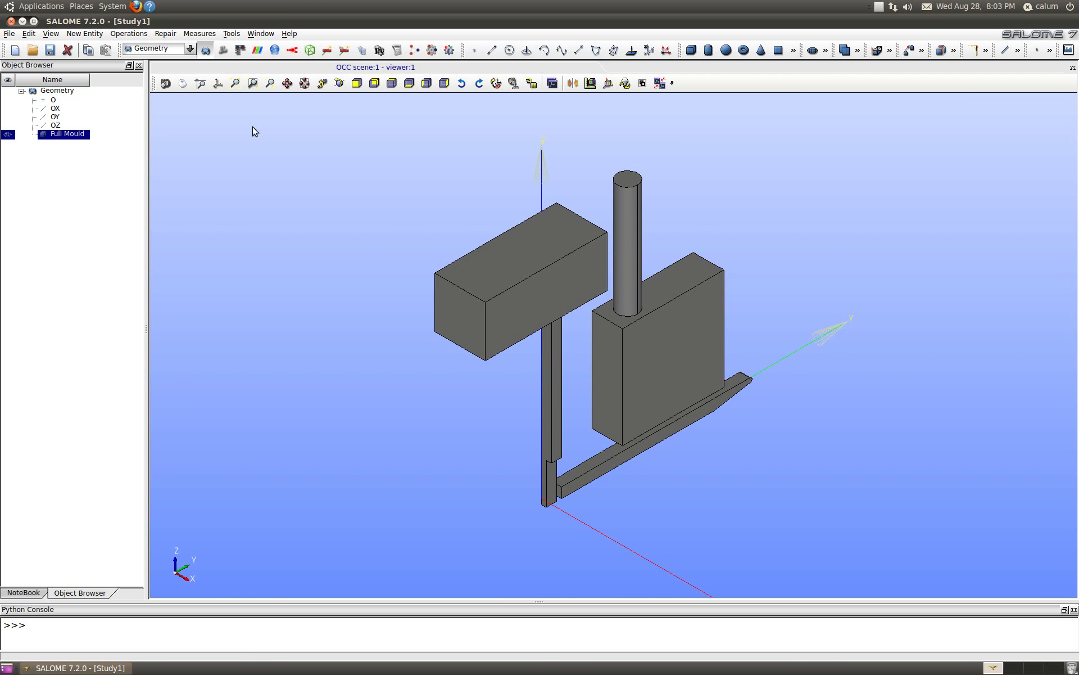
{"action": "scroll", "coordinate": [584, 416], "scroll_direction": "down", "scroll_amount": 5}
{"action": "scroll", "coordinate": [583, 416], "scroll_direction": "up", "scroll_amount": 5}
{"action": "right_click_drag", "start_coordinate": [584, 417], "coordinate": [663, 402], "text": "ctrl"}
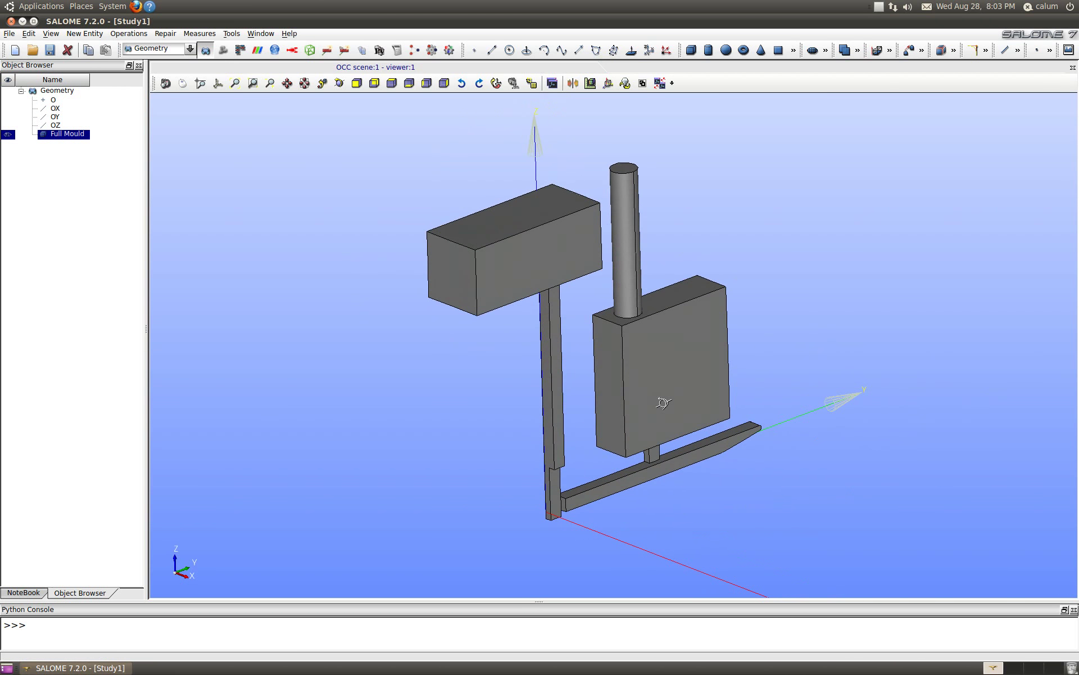
{"action": "right_click_drag", "start_coordinate": [805, 392], "coordinate": [777, 479], "text": "ctrl"}
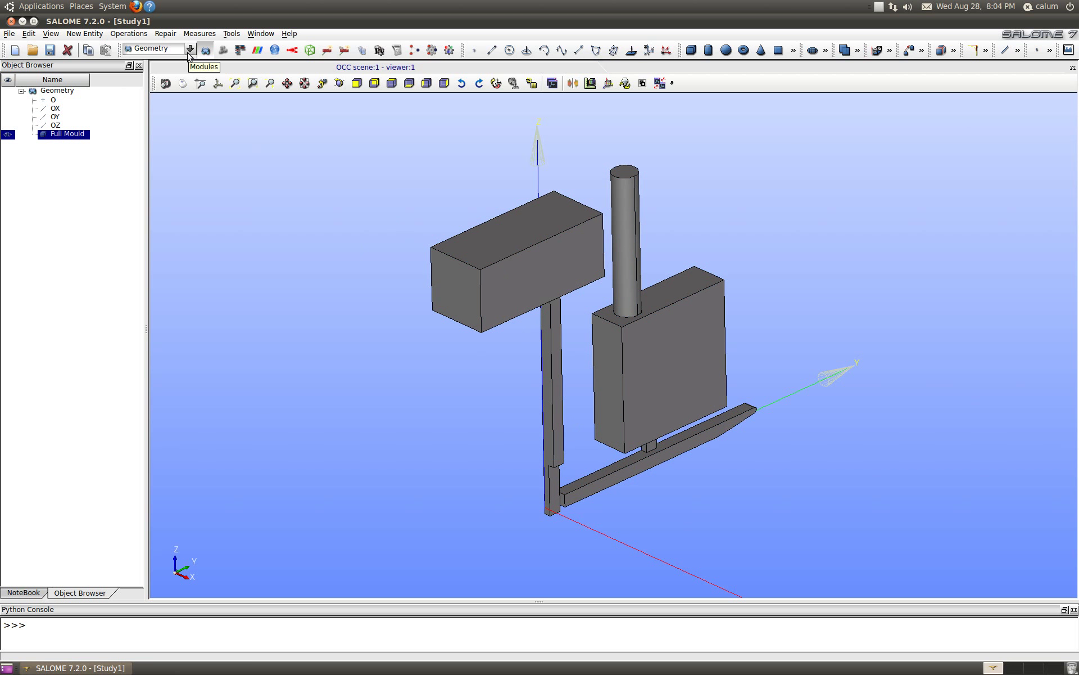
Step: Set up a face group named "wall" on the Full Mould shape and fill it with all of the shape's faces
{"action": "left_click", "coordinate": [84, 34]}
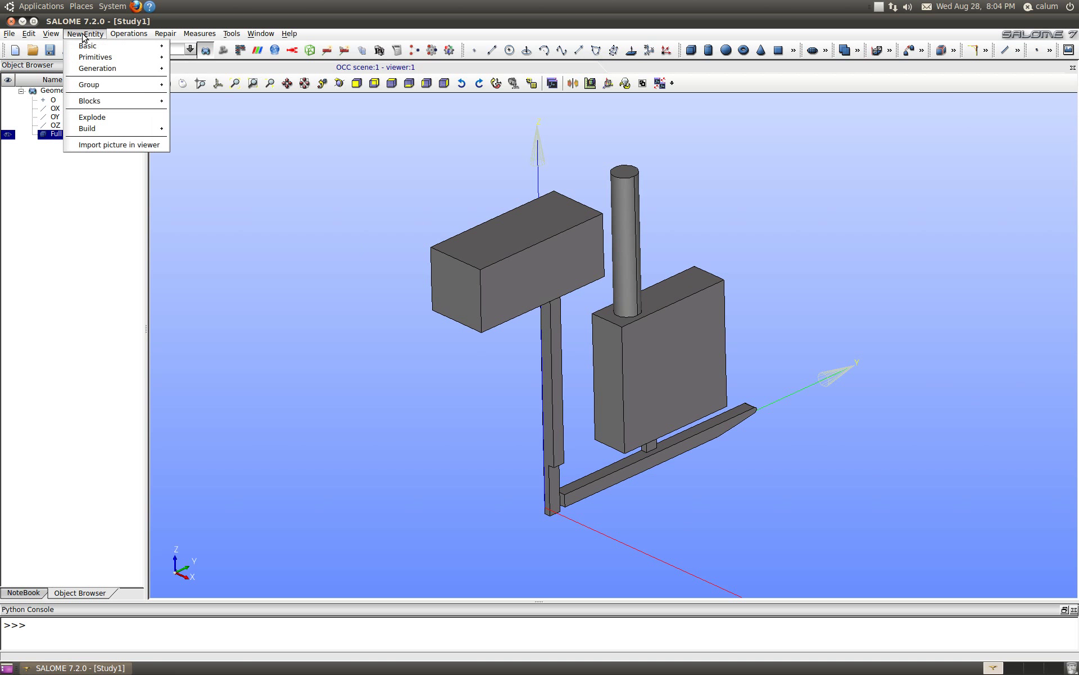
{"action": "mouse_move", "coordinate": [126, 87]}
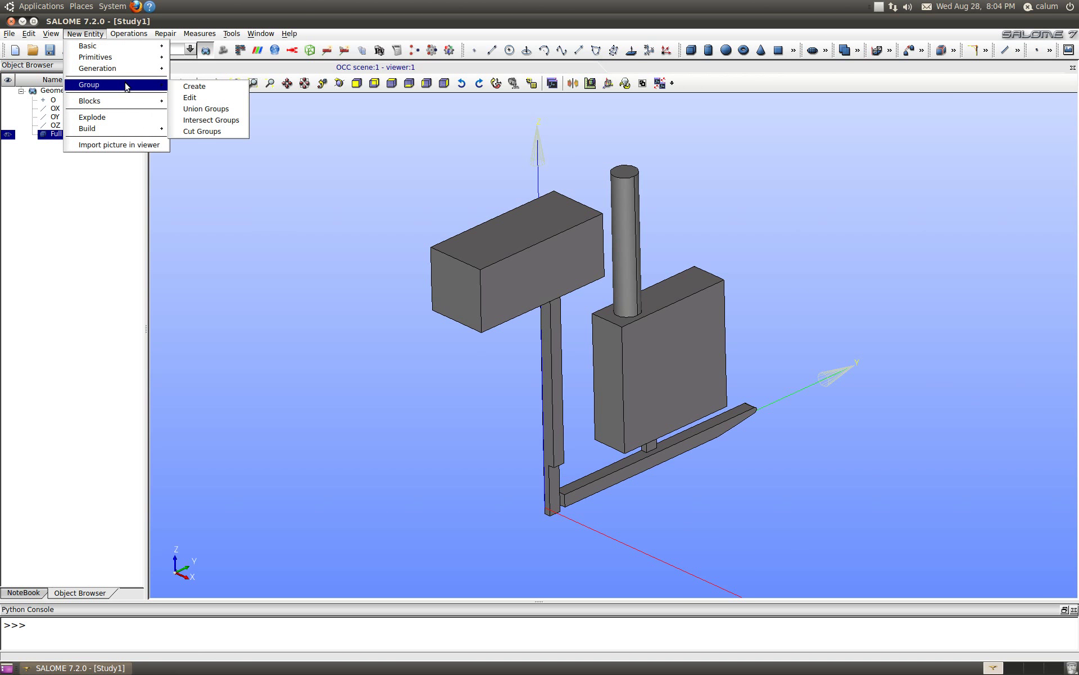
{"action": "left_click", "coordinate": [205, 93]}
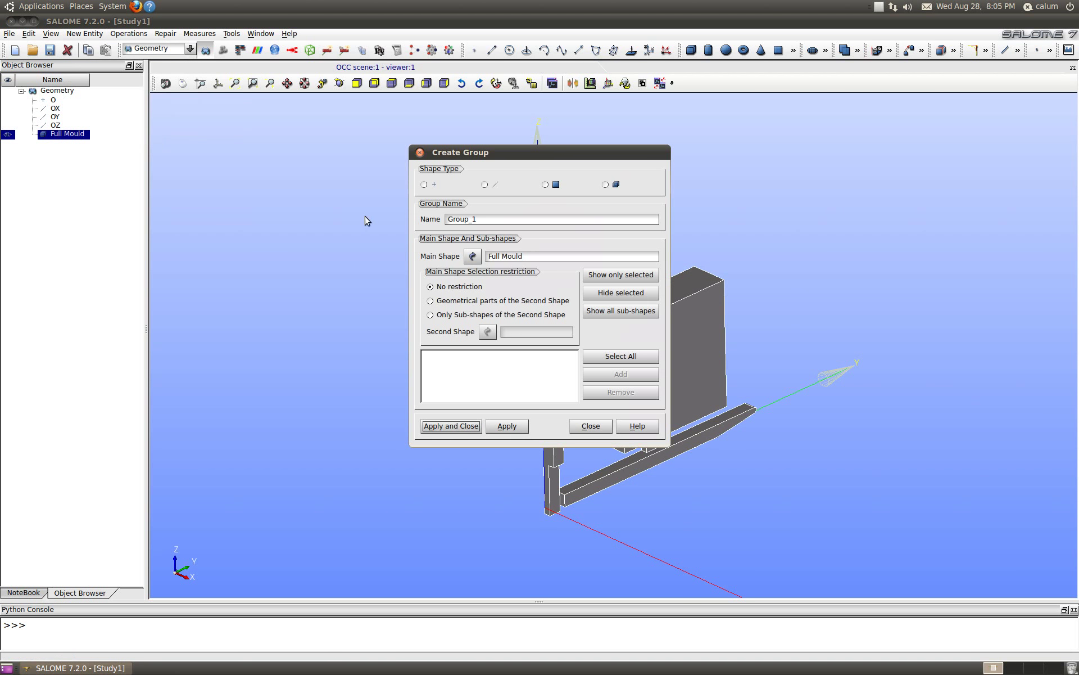
{"action": "left_click", "coordinate": [545, 187]}
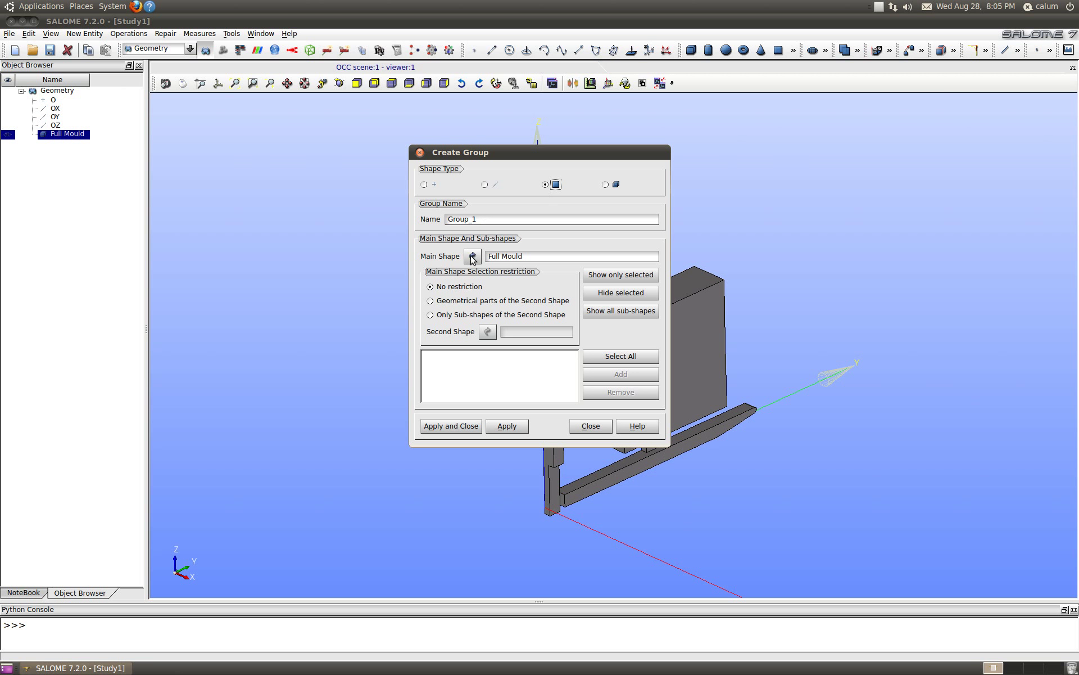
{"action": "left_click_drag", "start_coordinate": [484, 219], "coordinate": [430, 219]}
{"action": "type", "text": "wall"}
{"action": "left_click_drag", "start_coordinate": [580, 150], "coordinate": [334, 133]}
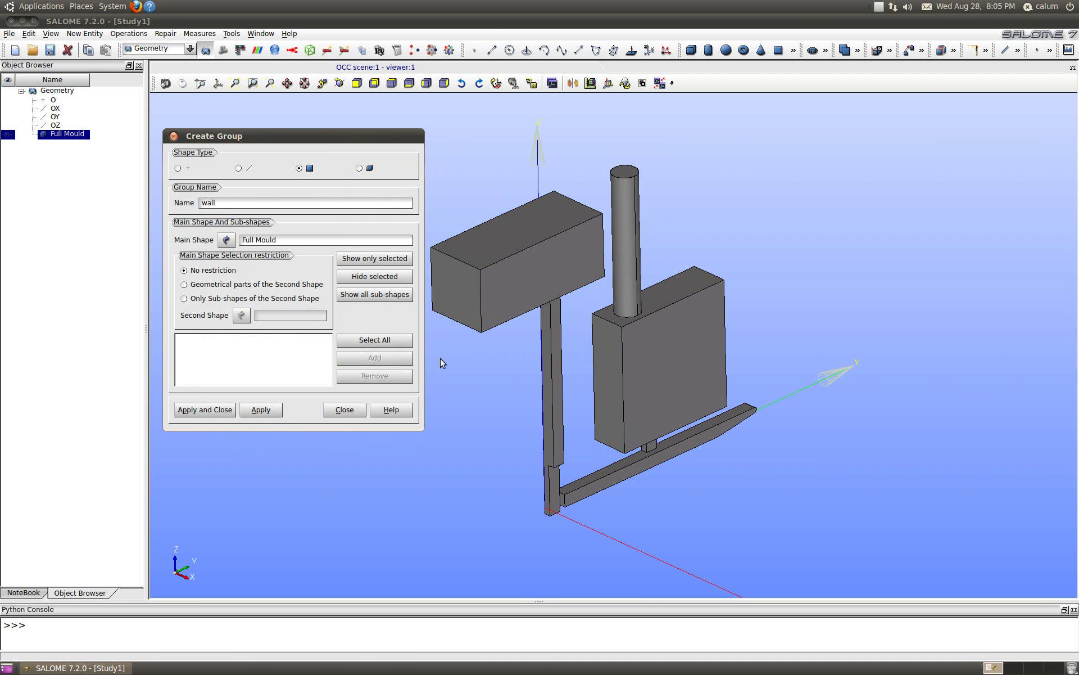
{"action": "left_click", "coordinate": [355, 341]}
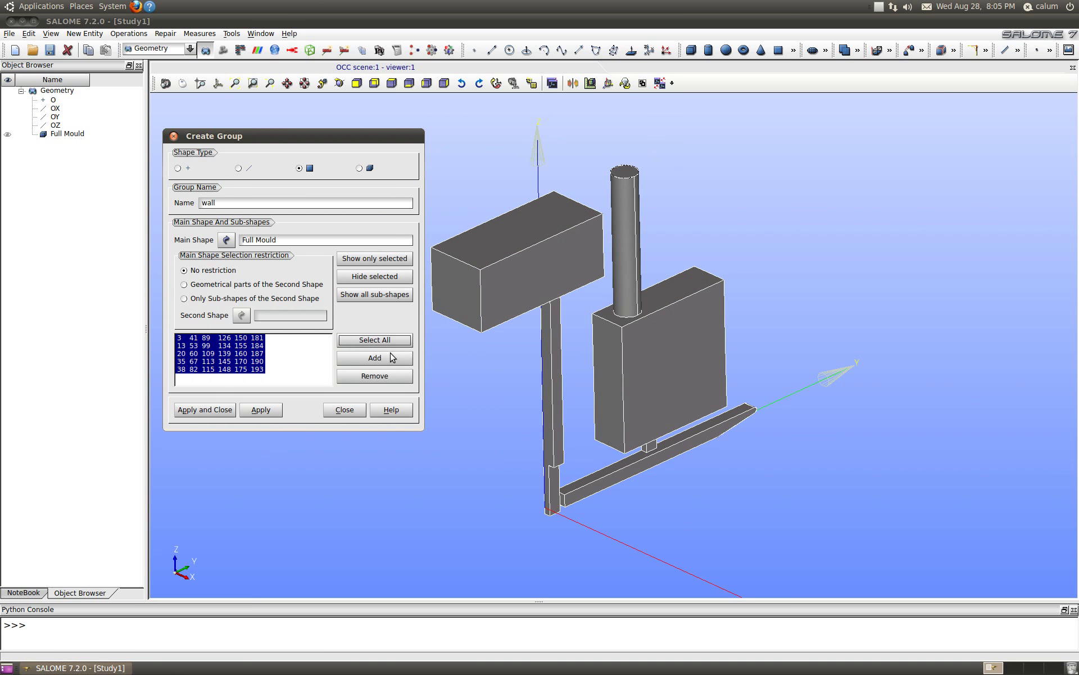
{"action": "left_click", "coordinate": [471, 395]}
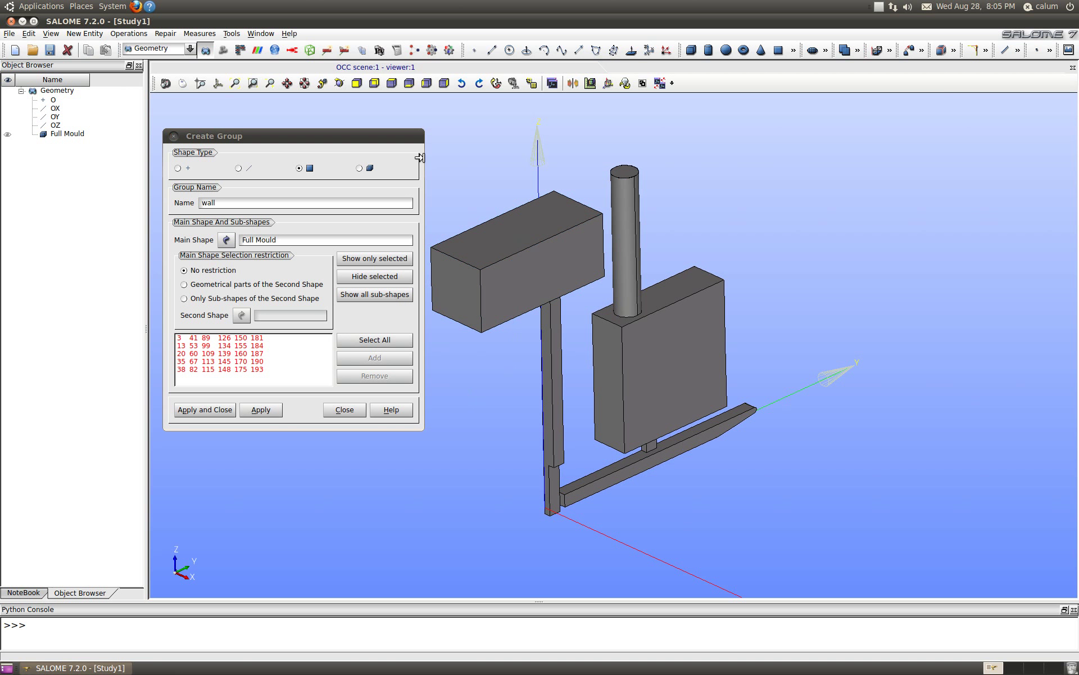
Step: Exclude the top faces of the rectangular basin and the vertical cylinder from the wall group, and create the group
{"action": "left_click", "coordinate": [505, 235]}
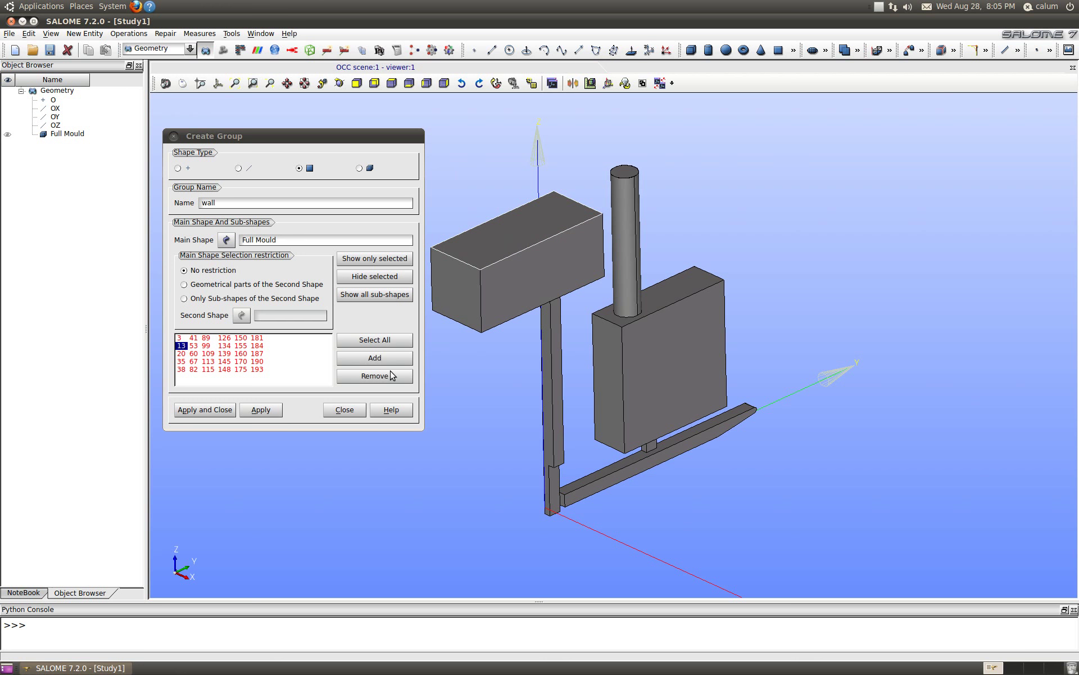
{"action": "left_click", "coordinate": [364, 379]}
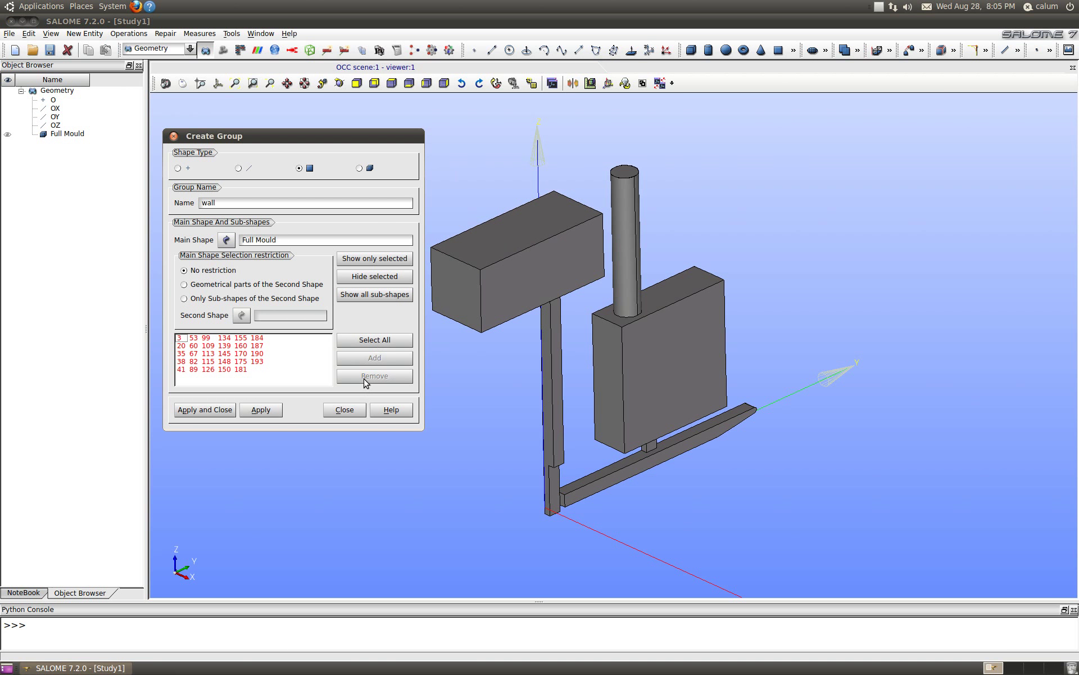
{"action": "left_click", "coordinate": [626, 175]}
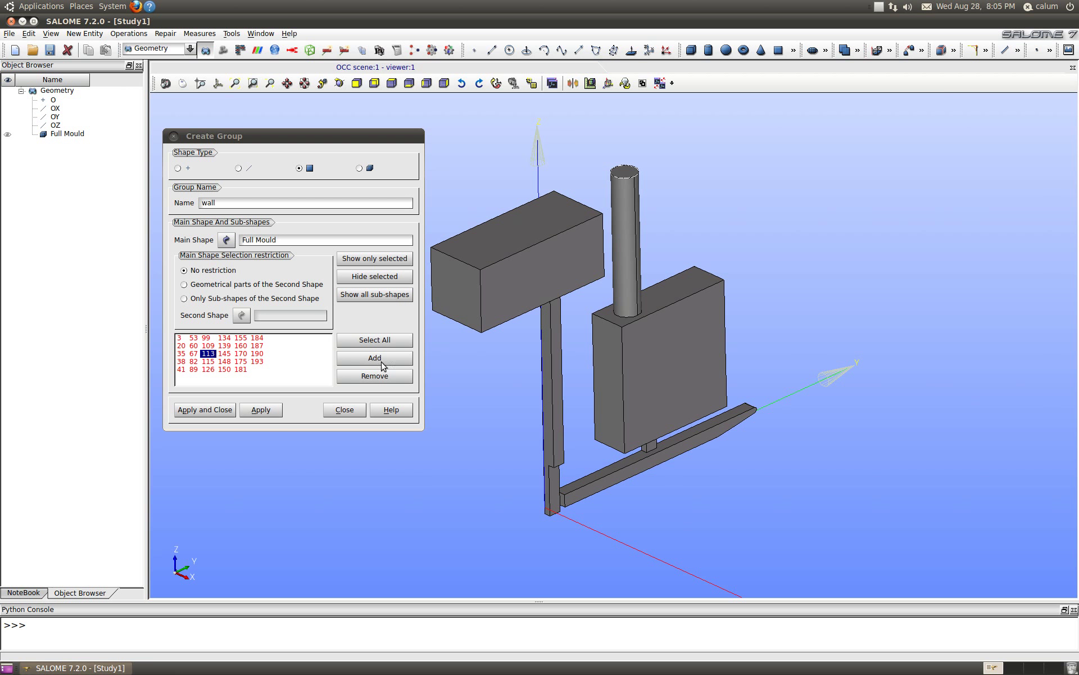
{"action": "left_click", "coordinate": [371, 376]}
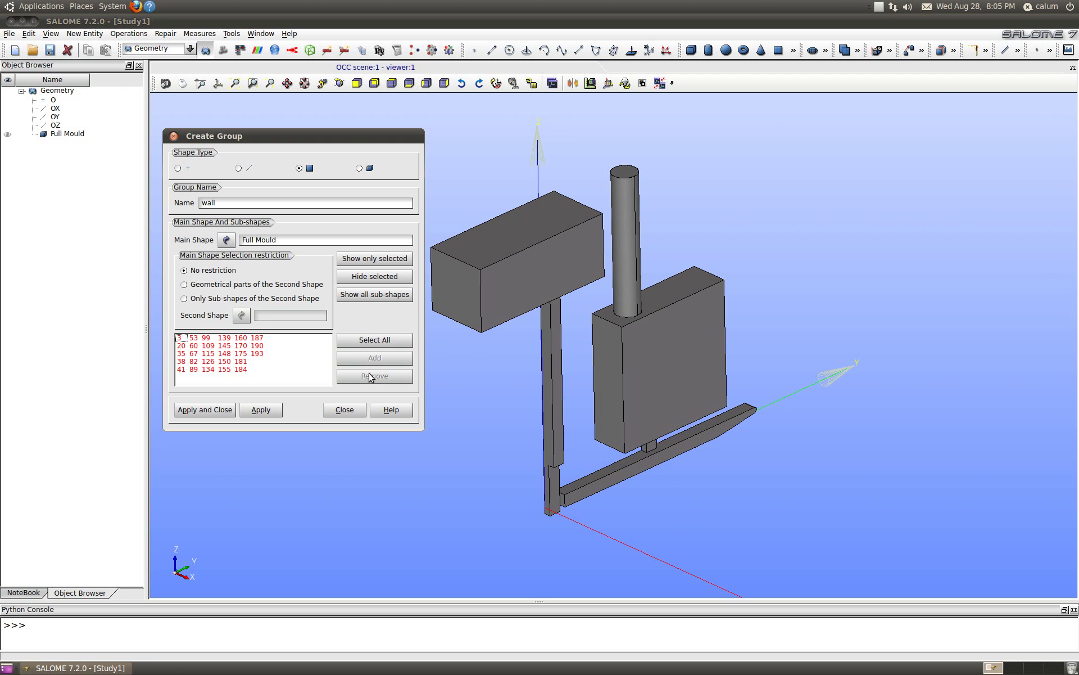
{"action": "left_click", "coordinate": [212, 410]}
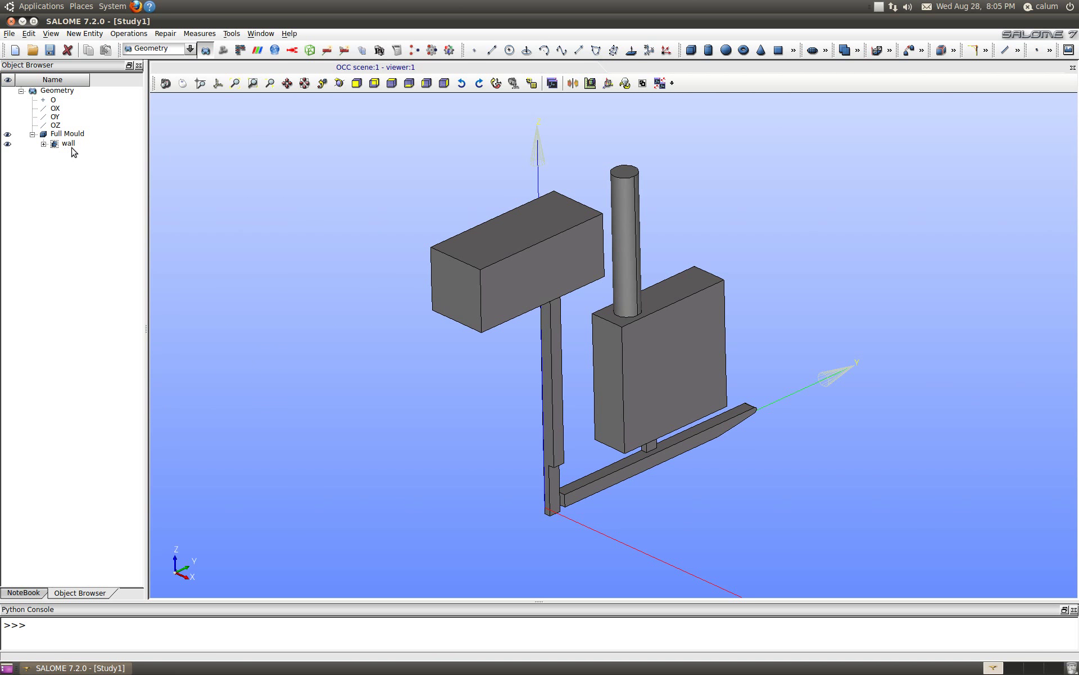
Step: Hide the Full Mould shape and examine the wall group on its own, including the basin and cylinder openings
{"action": "left_click", "coordinate": [7, 135]}
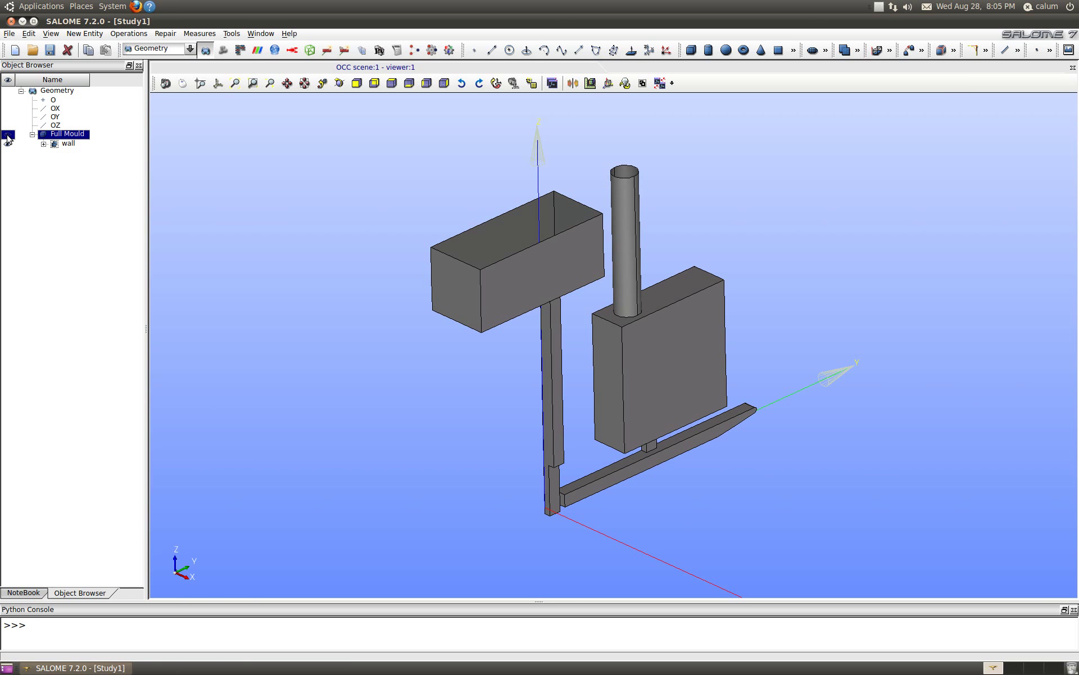
{"action": "left_click", "coordinate": [235, 161]}
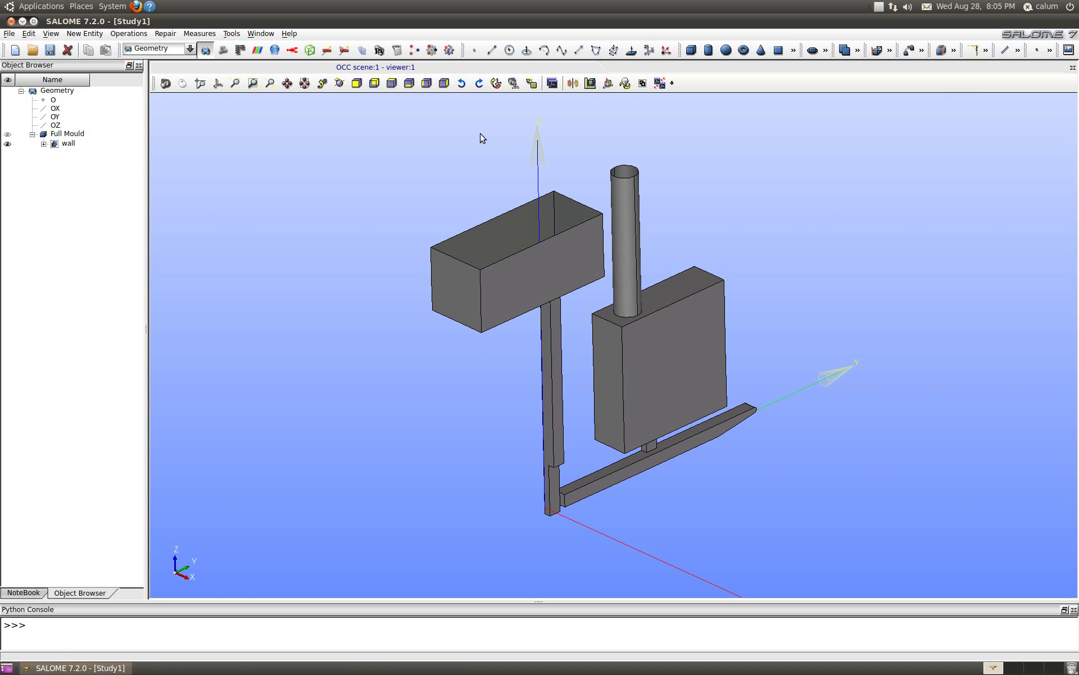
{"action": "scroll", "coordinate": [532, 145], "scroll_direction": "up", "scroll_amount": 5}
{"action": "scroll", "coordinate": [566, 161], "scroll_direction": "down", "scroll_amount": 2}
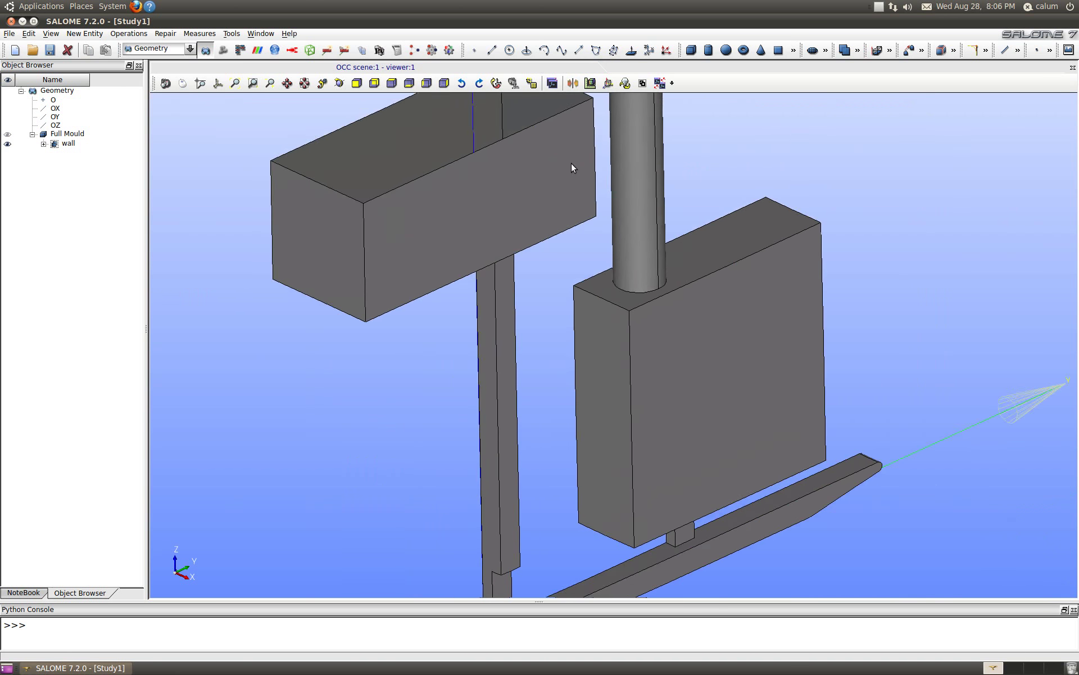
{"action": "mouse_move", "coordinate": [585, 204]}
{"action": "right_mouse_down", "text": "ctrl"}
{"action": "mouse_move", "coordinate": [594, 271]}
{"action": "mouse_move", "coordinate": [583, 344]}
{"action": "mouse_move", "coordinate": [604, 346]}
{"action": "mouse_move", "coordinate": [588, 213]}
{"action": "right_mouse_up", "text": "ctrl"}
{"action": "scroll", "coordinate": [599, 382], "scroll_direction": "down", "scroll_amount": 4}
{"action": "scroll", "coordinate": [599, 370], "scroll_direction": "up", "scroll_amount": 3}
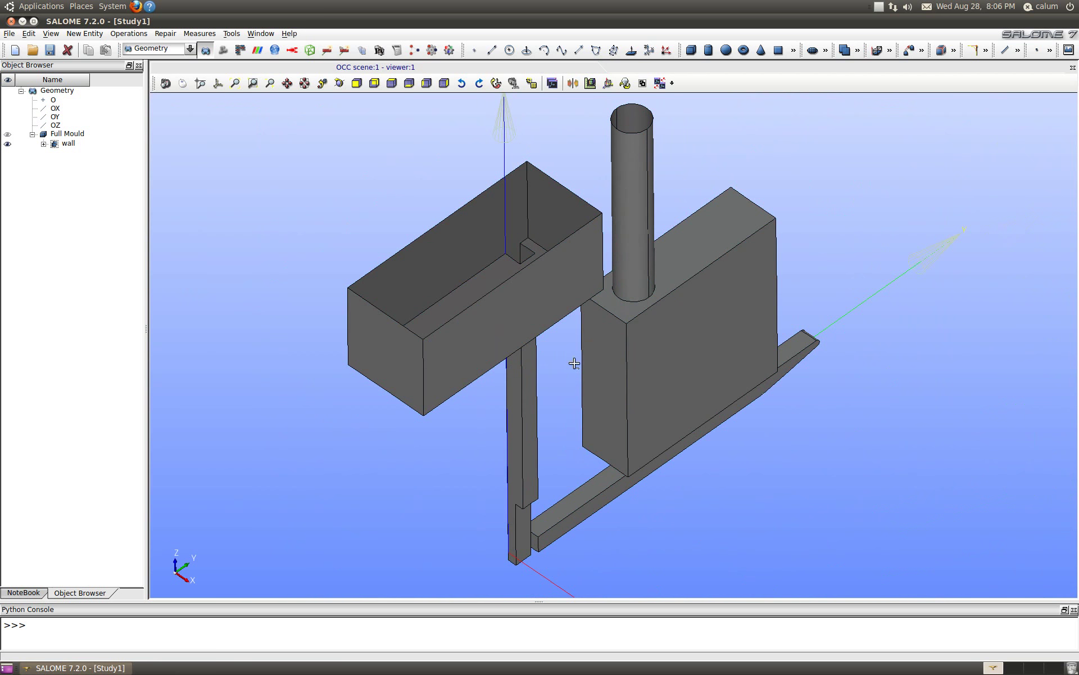
{"action": "scroll", "coordinate": [568, 352], "scroll_direction": "down", "scroll_amount": 1}
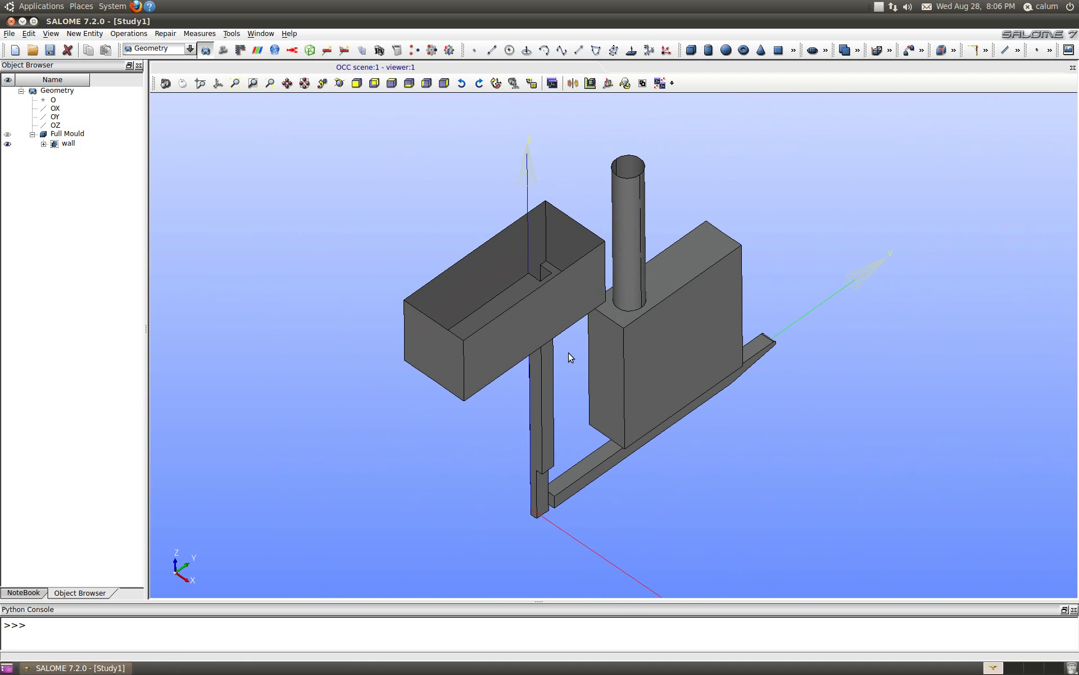
Step: Display the Full Mould shape in place of the wall group and set up a new face group on it
{"action": "left_click", "coordinate": [7, 135]}
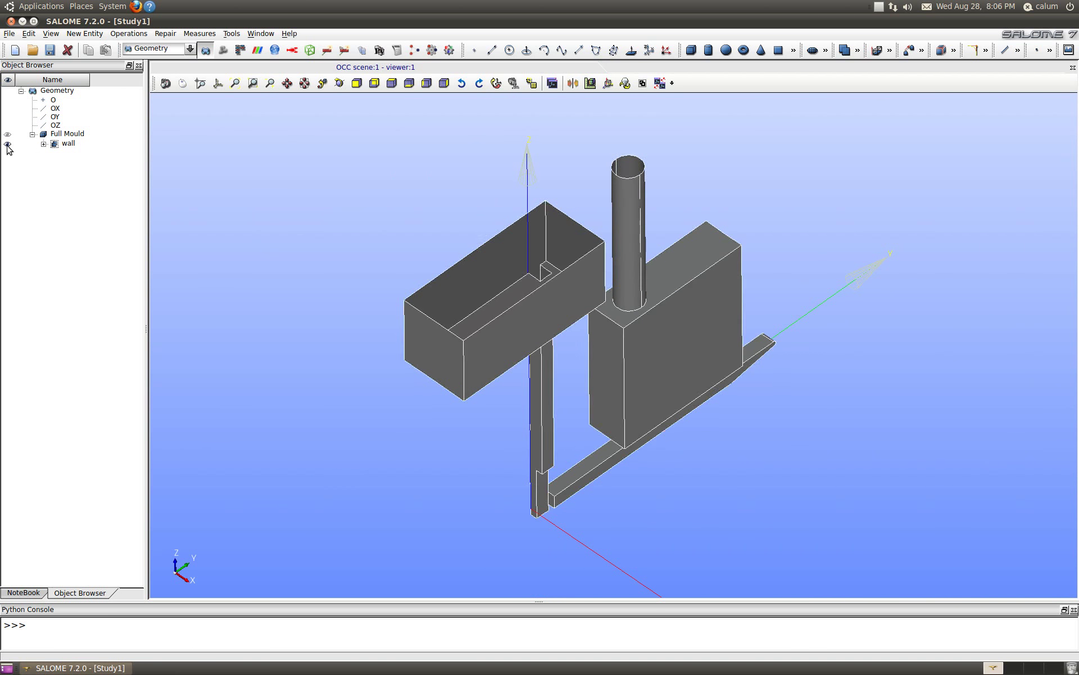
{"action": "left_click", "coordinate": [7, 142]}
{"action": "left_click", "coordinate": [85, 34]}
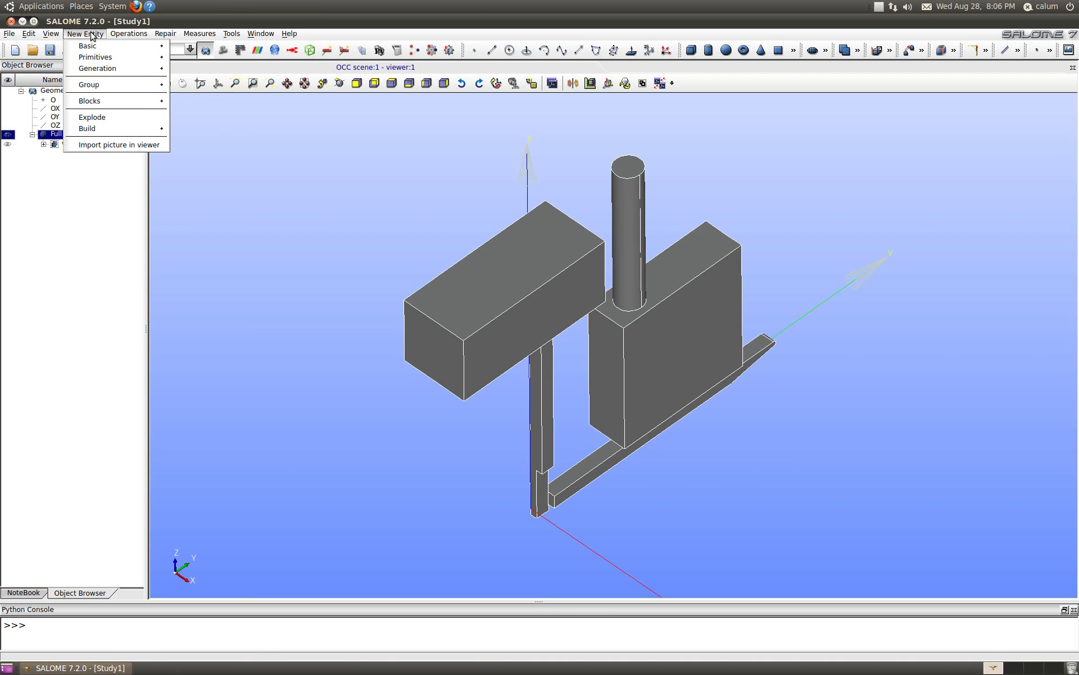
{"action": "mouse_move", "coordinate": [126, 83]}
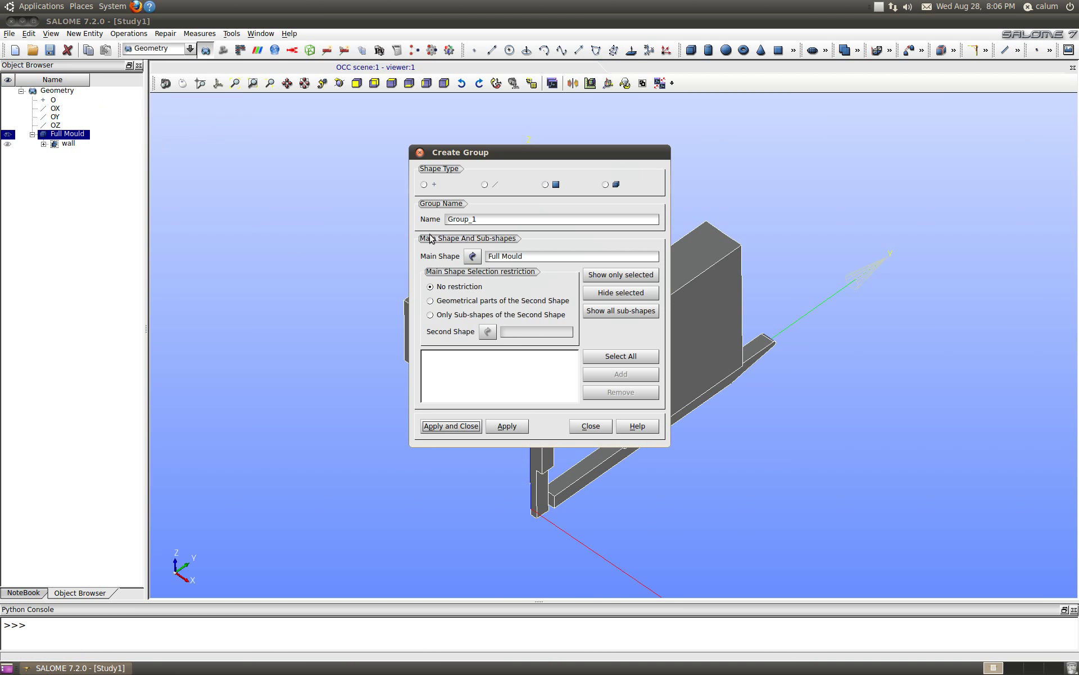
{"action": "left_click", "coordinate": [546, 186]}
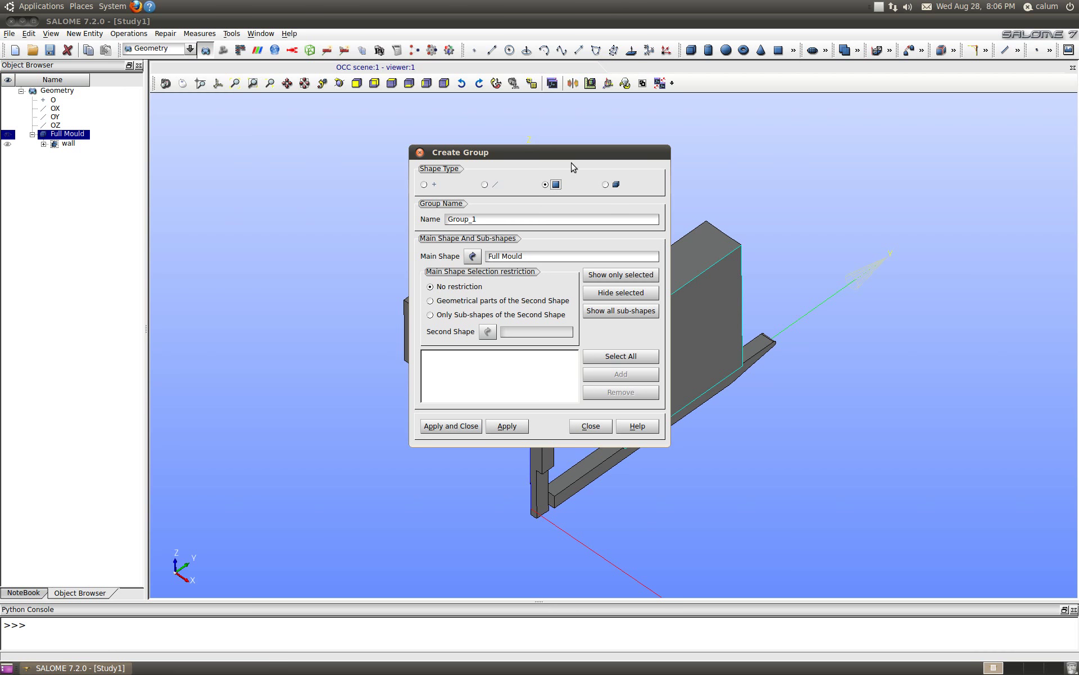
{"action": "left_click_drag", "start_coordinate": [570, 153], "coordinate": [363, 135]}
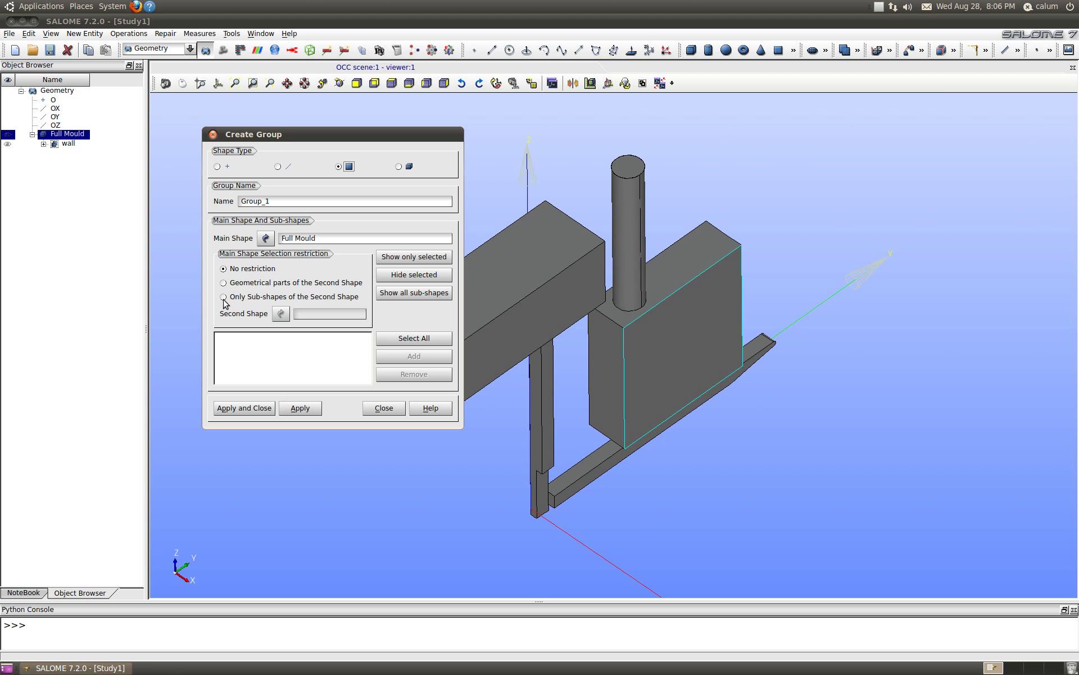
Step: Add the top face of the rectangular basin, name the group "inlet", and create it
{"action": "left_click", "coordinate": [521, 262]}
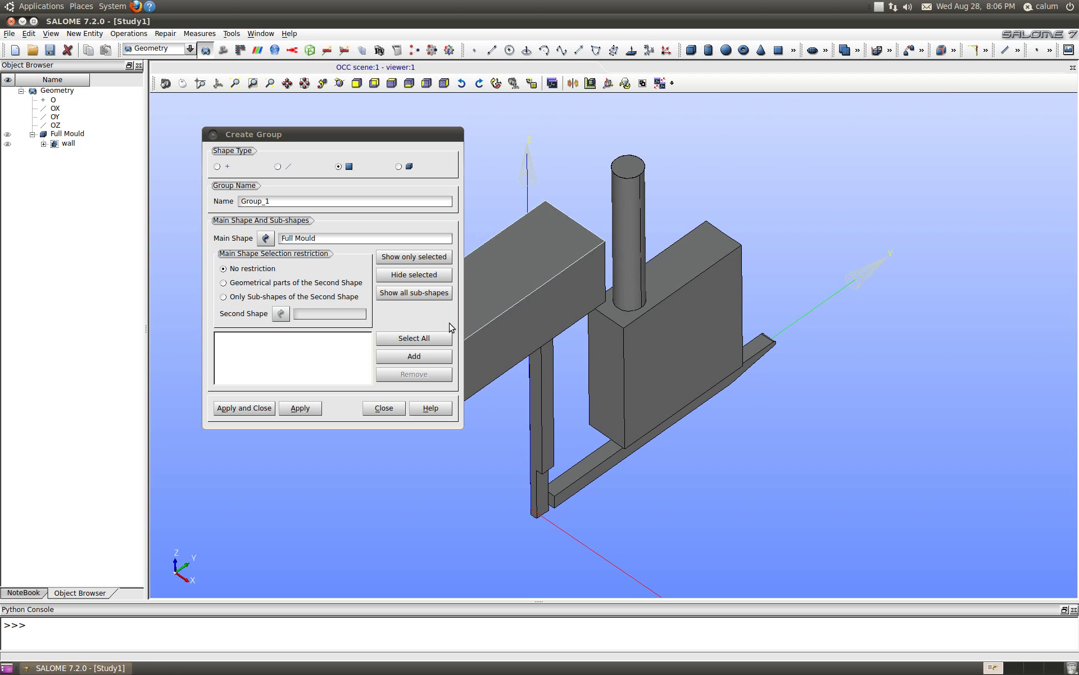
{"action": "left_click", "coordinate": [414, 357]}
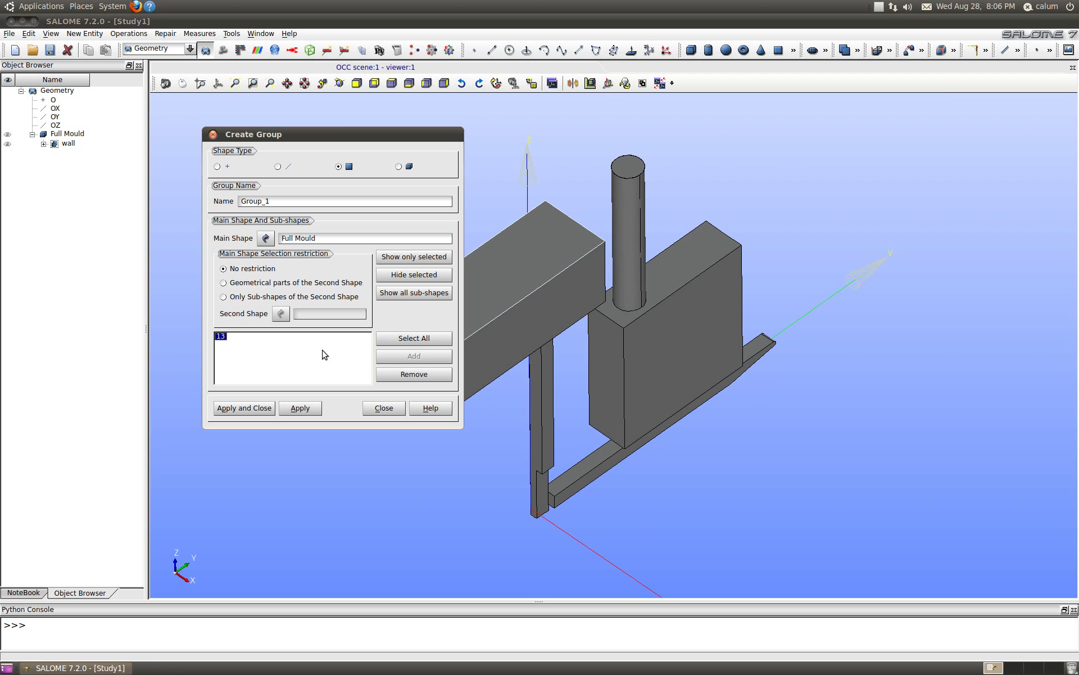
{"action": "left_click_drag", "start_coordinate": [292, 201], "coordinate": [215, 201]}
{"action": "type", "text": "inlet"}
{"action": "left_click", "coordinate": [272, 411]}
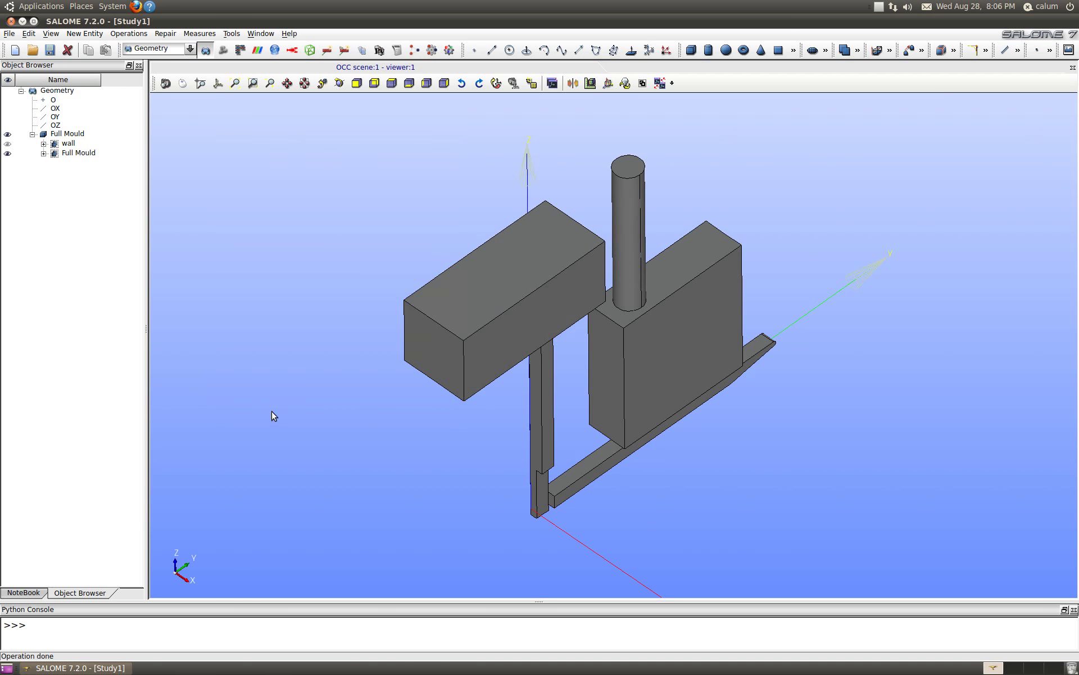
Step: Rename the newly created basin-top face group under Full Mould as "inlet"
{"action": "right_click", "coordinate": [77, 158]}
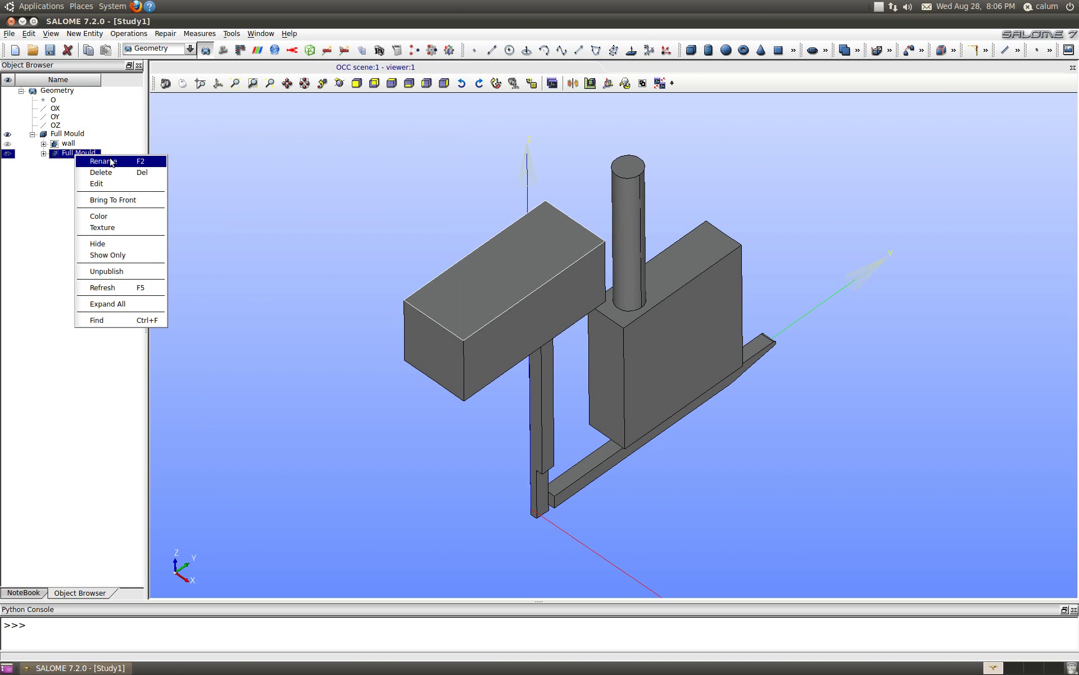
{"action": "left_click", "coordinate": [123, 163]}
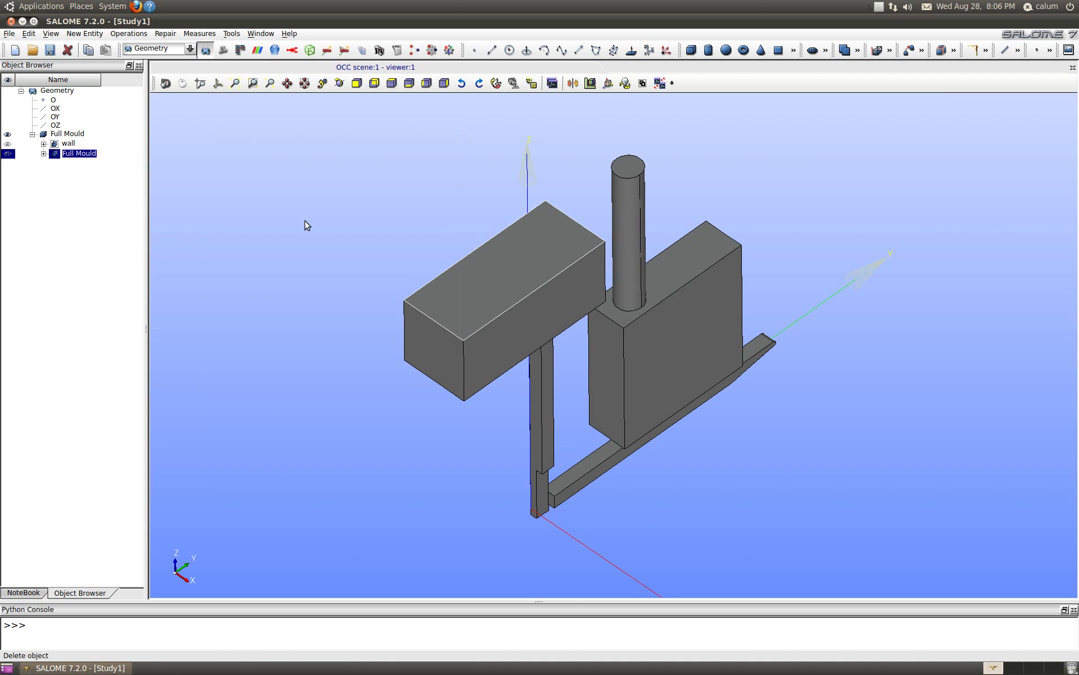
{"action": "type", "text": "inlet"}
{"action": "key", "text": "Return"}
{"action": "left_click", "coordinate": [306, 225]}
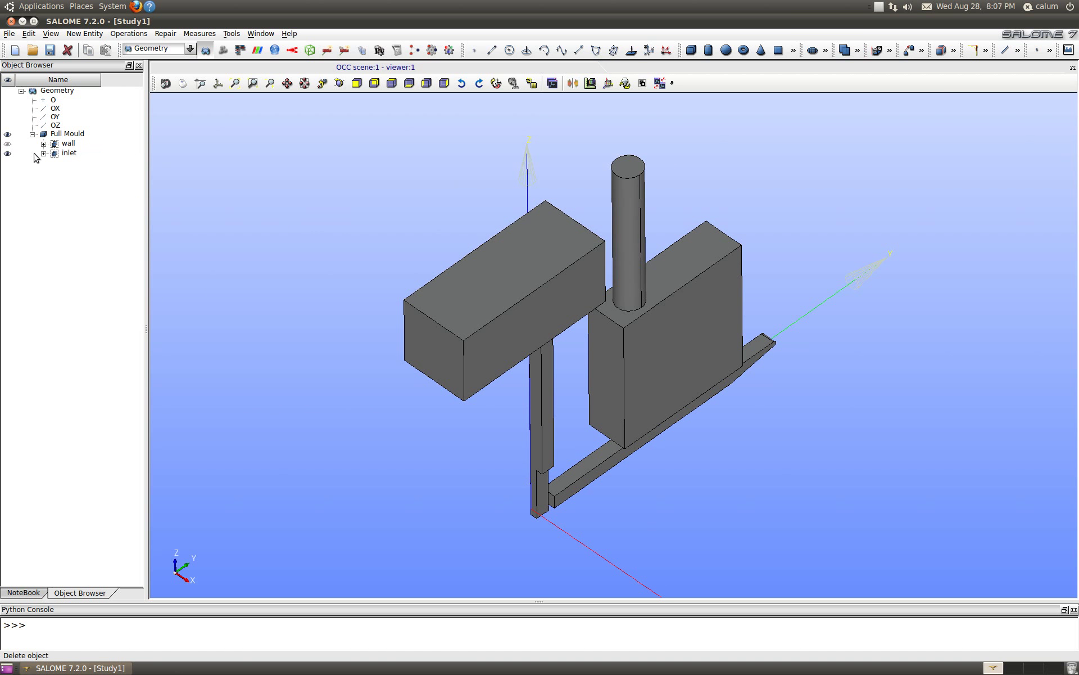
Step: Change the display colour of the inlet group to red
{"action": "right_click", "coordinate": [70, 145]}
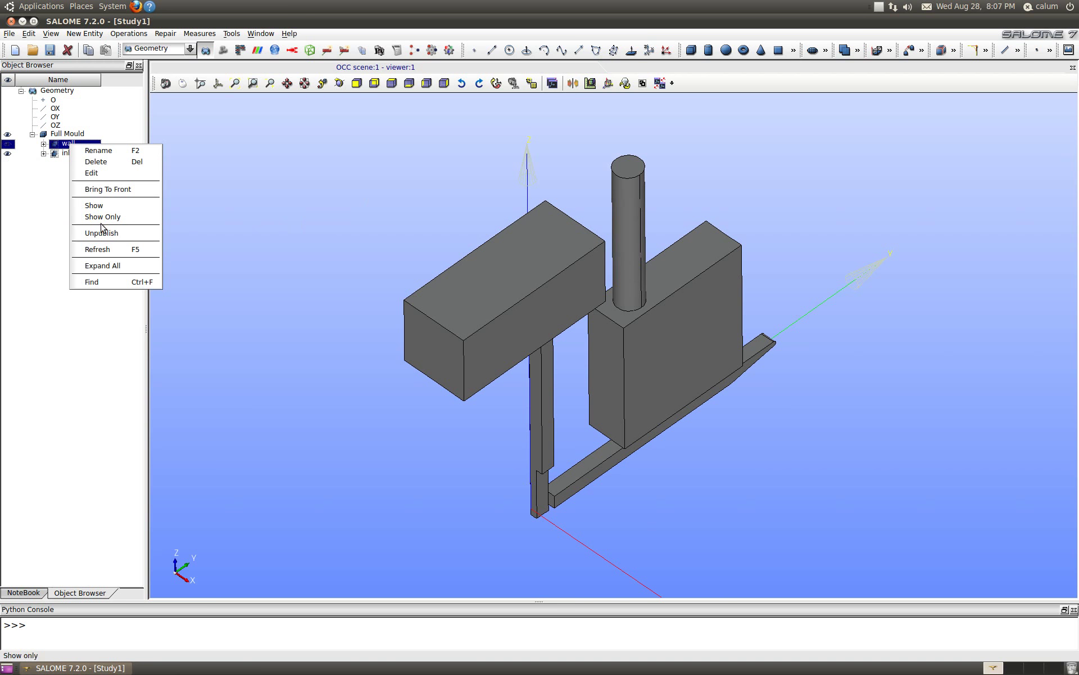
{"action": "left_click", "coordinate": [39, 171]}
{"action": "left_click", "coordinate": [64, 154]}
{"action": "right_click", "coordinate": [64, 155]}
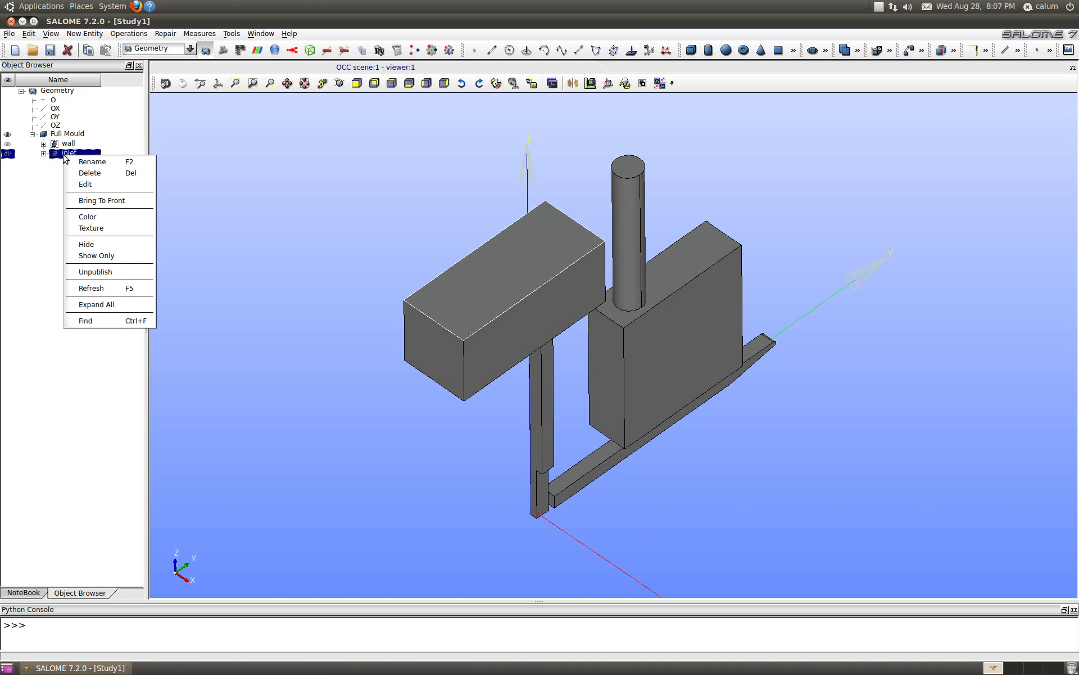
{"action": "left_click", "coordinate": [89, 216]}
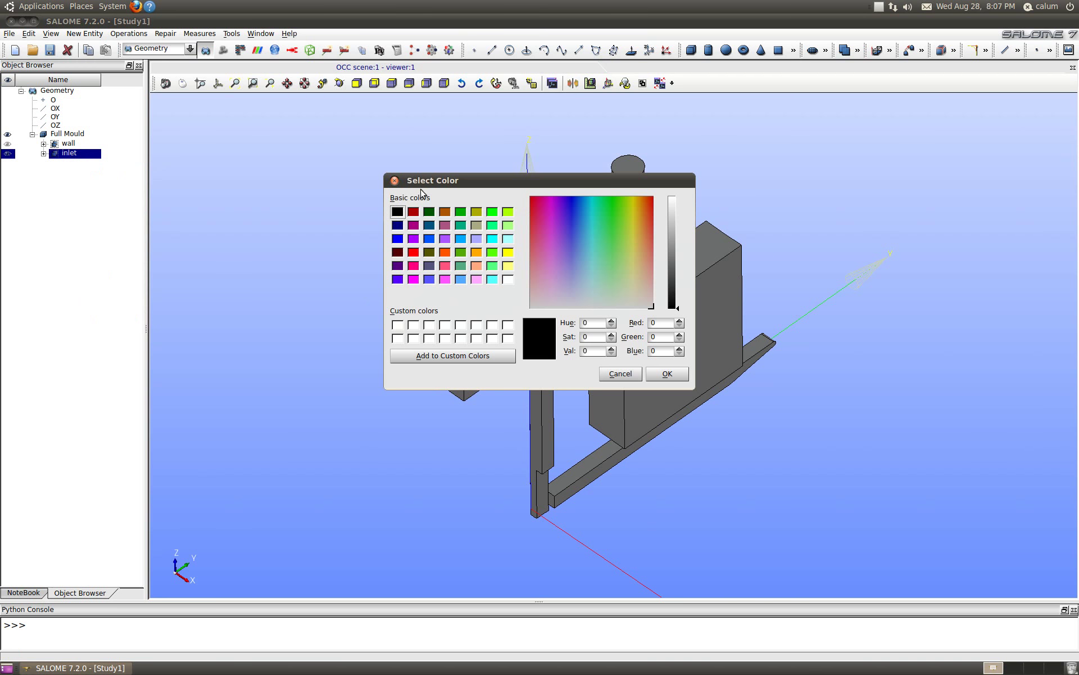
{"action": "left_click", "coordinate": [413, 252]}
{"action": "left_click", "coordinate": [663, 375]}
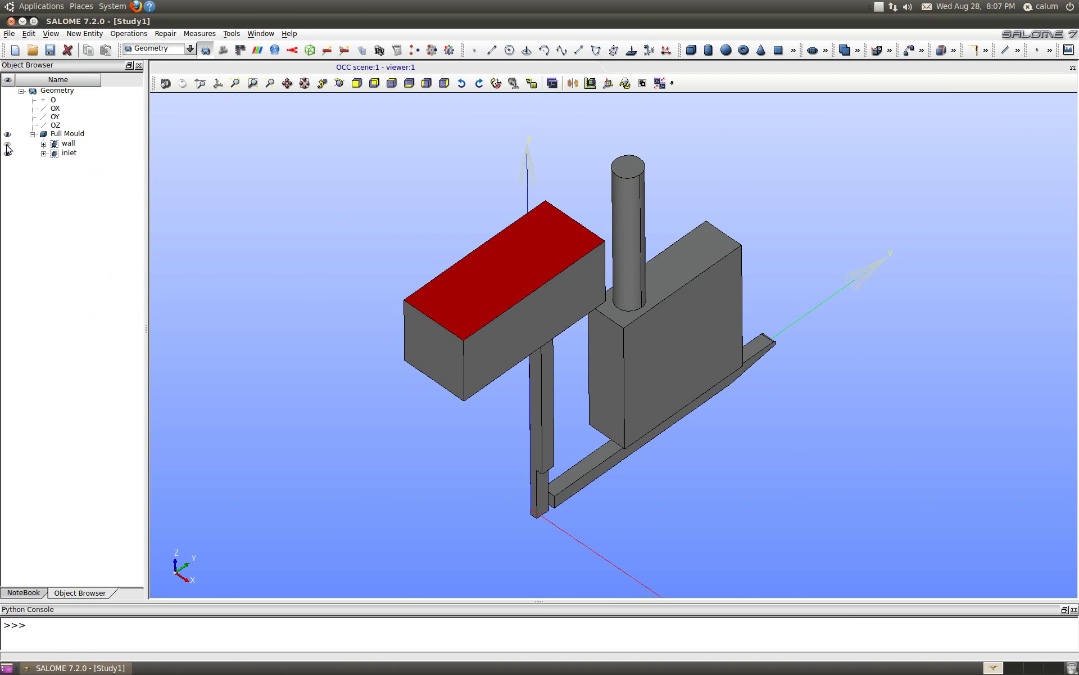
Step: Show the wall group and change its display colour to blue
{"action": "left_click", "coordinate": [68, 144]}
{"action": "left_click", "coordinate": [187, 169]}
{"action": "right_click", "coordinate": [70, 144]}
{"action": "left_click", "coordinate": [119, 209]}
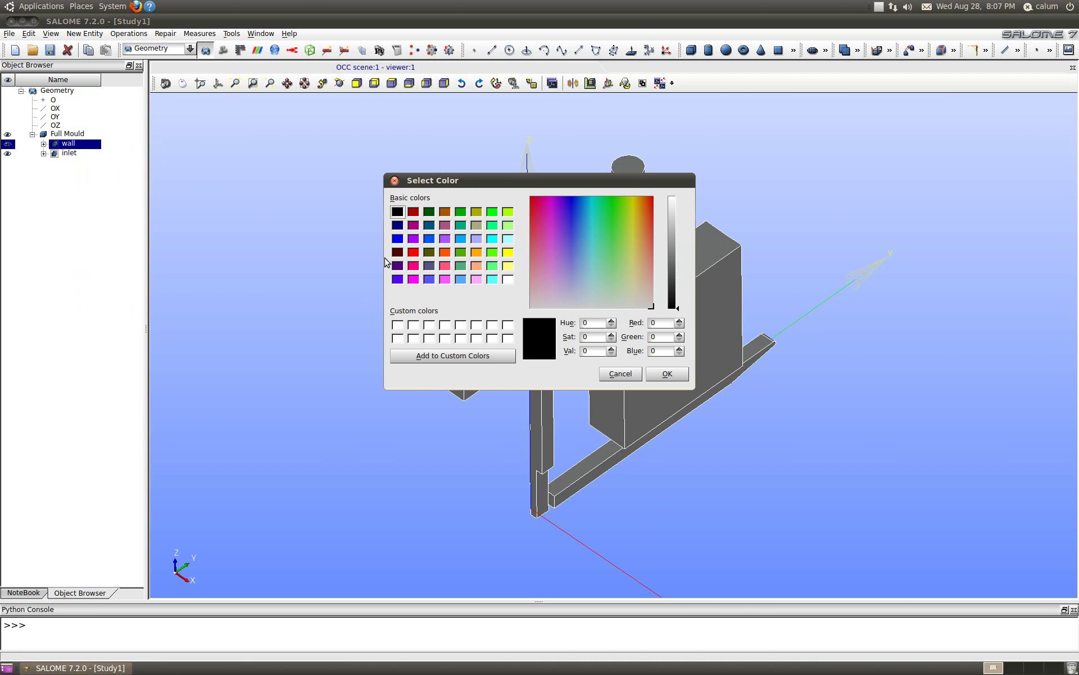
{"action": "left_click", "coordinate": [397, 239]}
{"action": "left_click", "coordinate": [678, 373]}
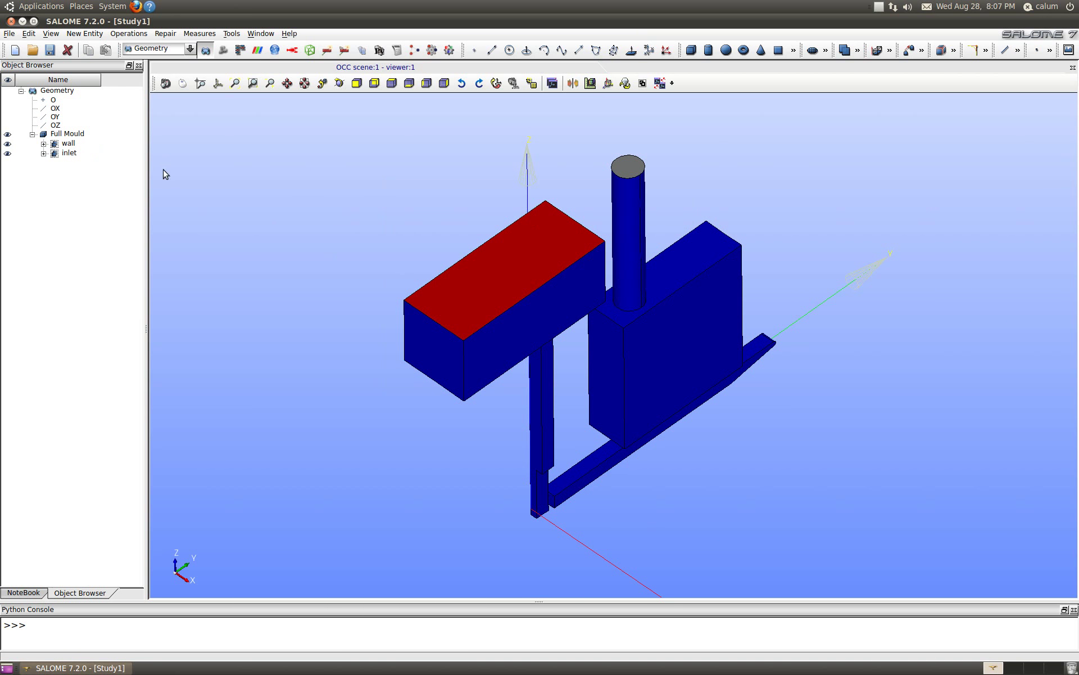
Step: Set up another face group named "outlet" with Full Mould as its main shape
{"action": "left_click", "coordinate": [104, 34]}
{"action": "mouse_move", "coordinate": [123, 88]}
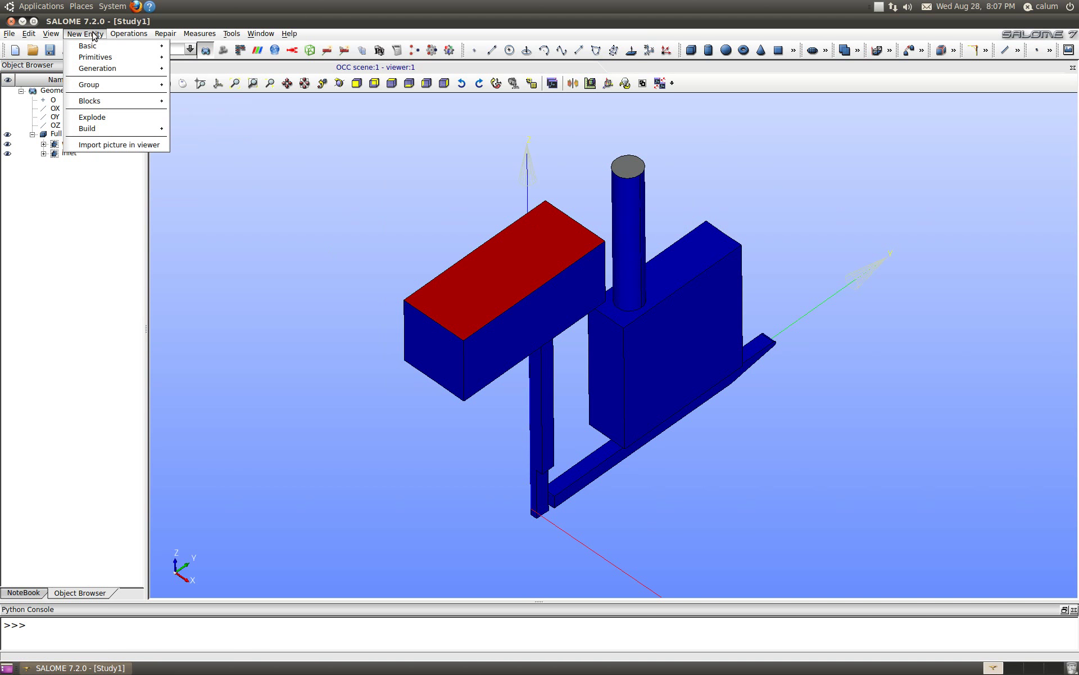
{"action": "left_click", "coordinate": [203, 89]}
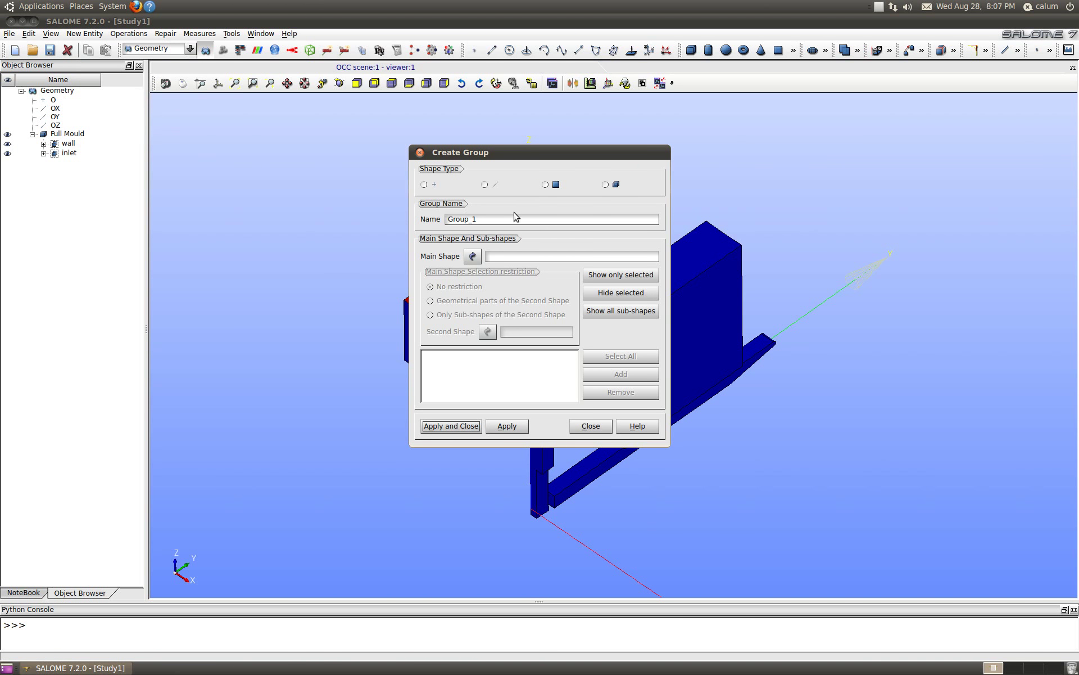
{"action": "left_click", "coordinate": [545, 185]}
{"action": "left_click", "coordinate": [471, 256]}
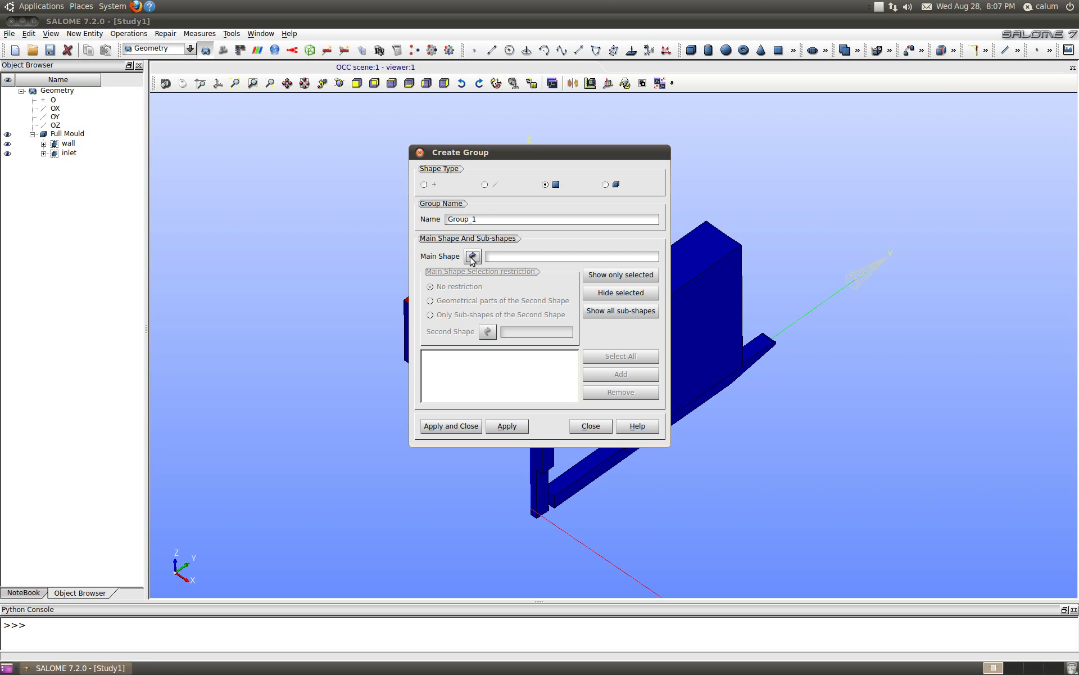
{"action": "left_click", "coordinate": [70, 137]}
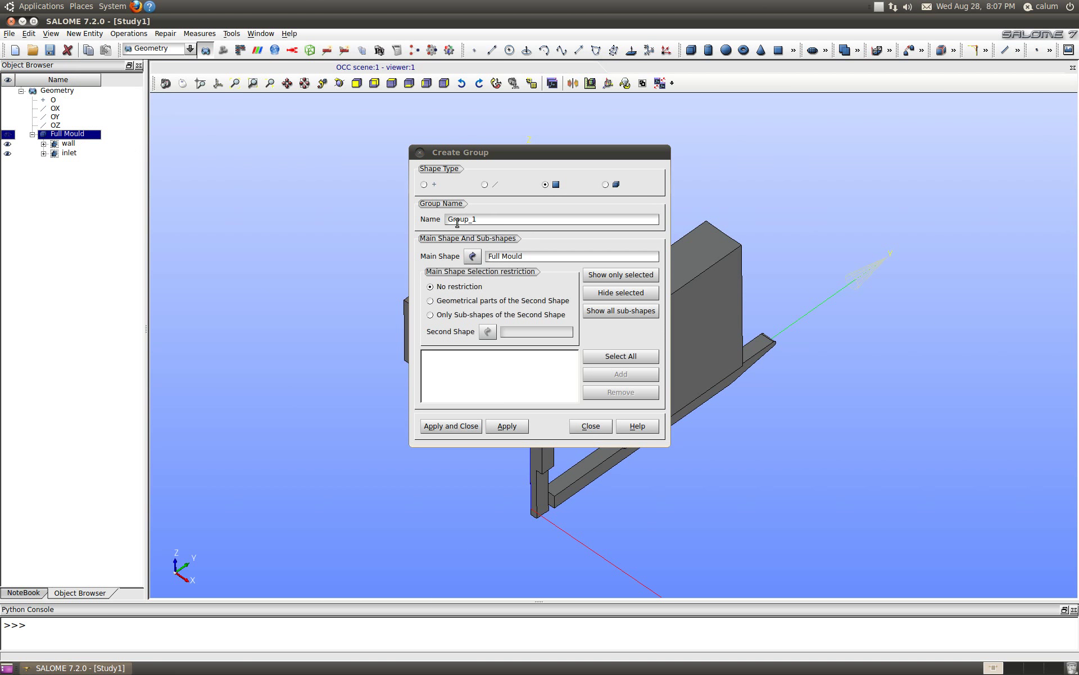
{"action": "left_click_drag", "start_coordinate": [484, 222], "coordinate": [410, 219]}
{"action": "type", "text": "outlet"}
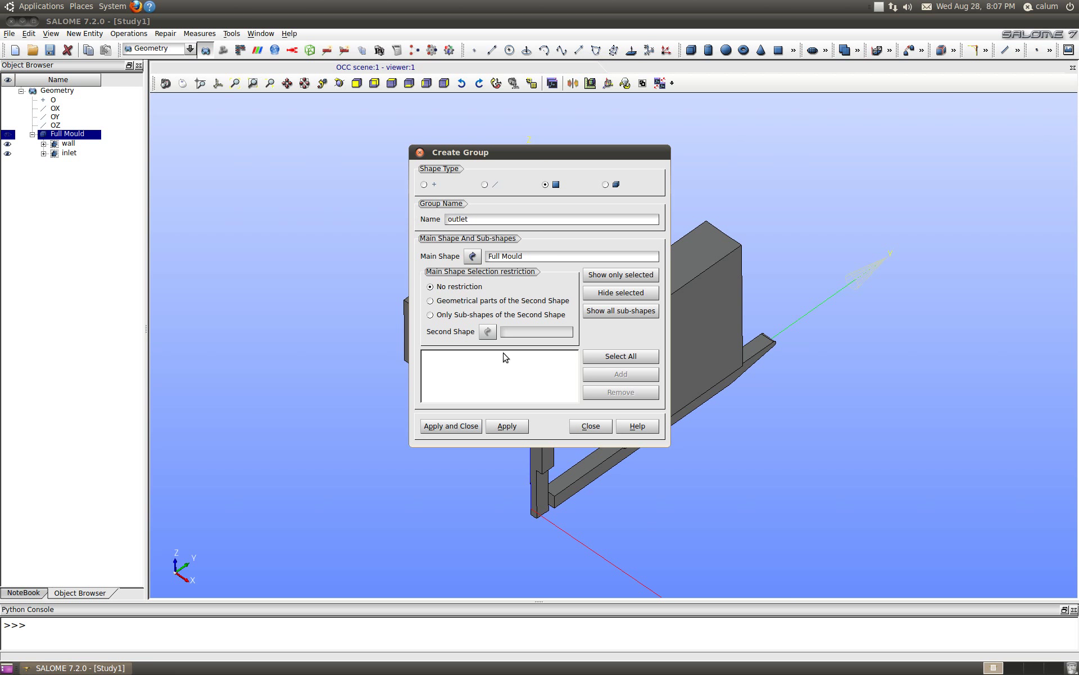
Step: Add the top face of the vertical cylinder to the outlet group and create the group
{"action": "left_click_drag", "start_coordinate": [595, 166], "coordinate": [407, 179]}
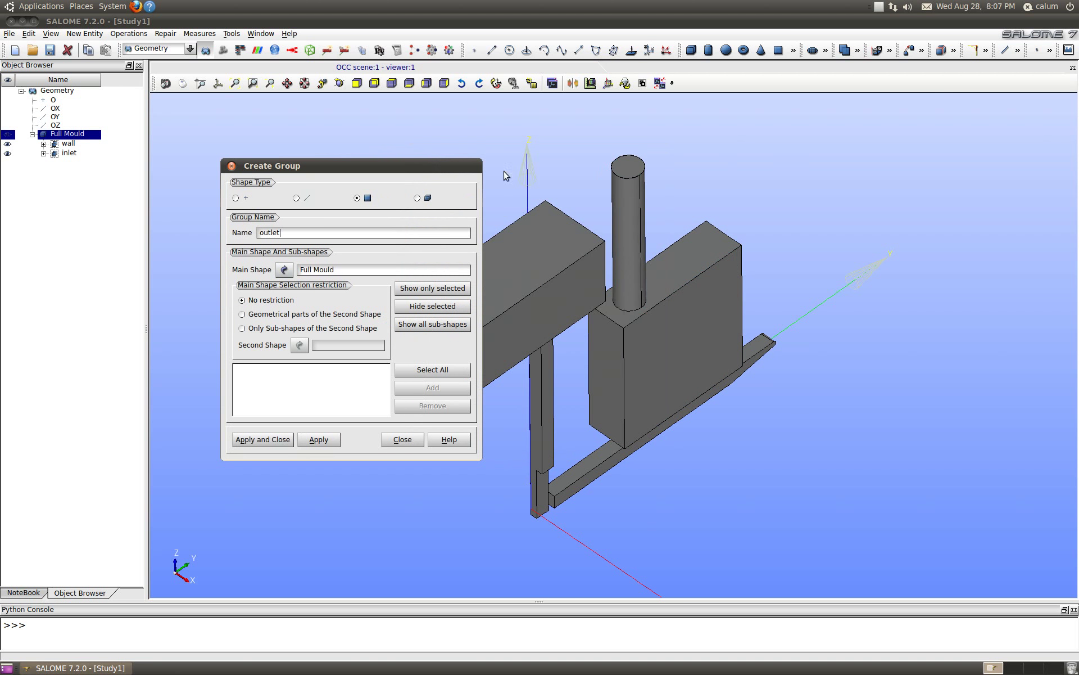
{"action": "left_click", "coordinate": [621, 170]}
{"action": "left_click", "coordinate": [432, 388]}
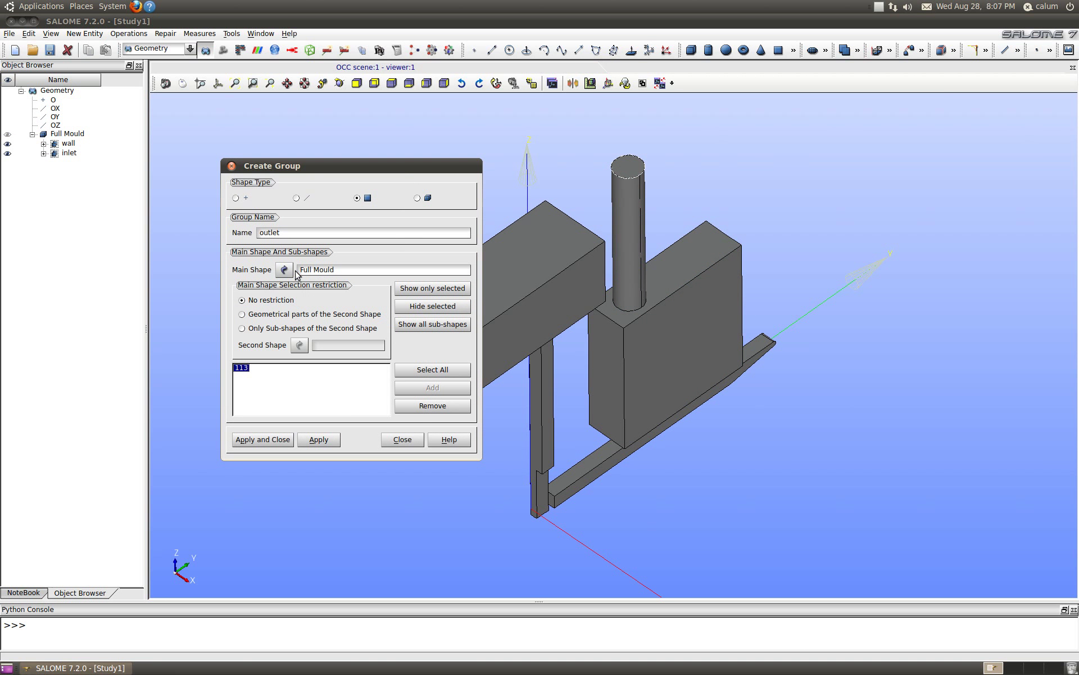
{"action": "left_click", "coordinate": [280, 439]}
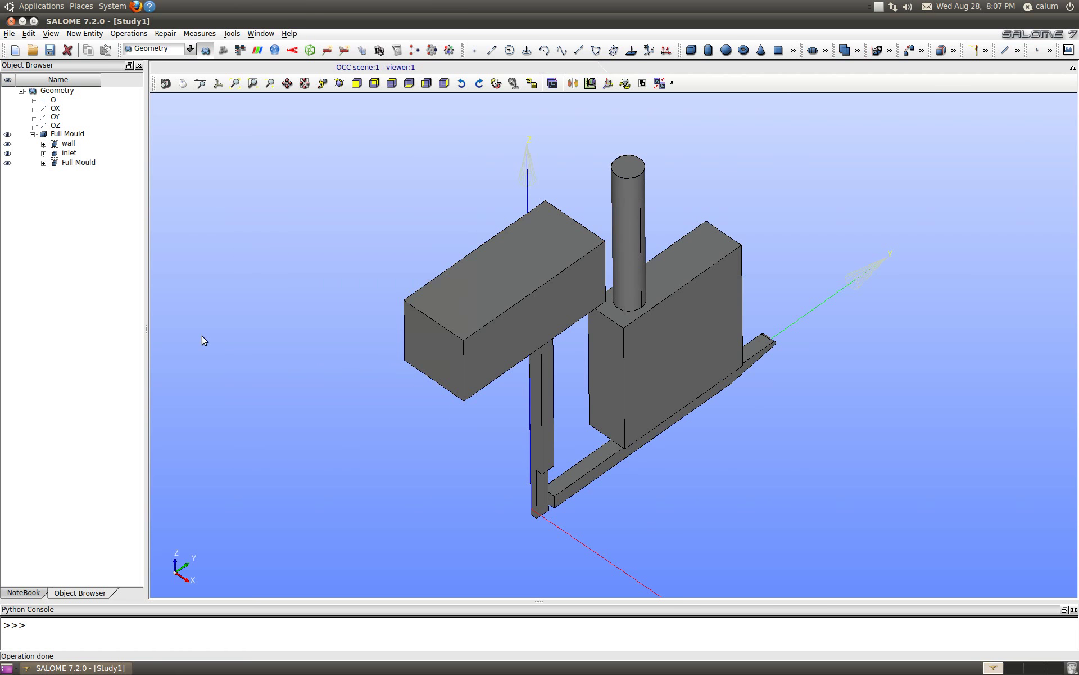
Step: Rename the newly created cylinder-top face group under Full Mould as "outlet"
{"action": "right_click", "coordinate": [84, 162]}
{"action": "left_click", "coordinate": [131, 166]}
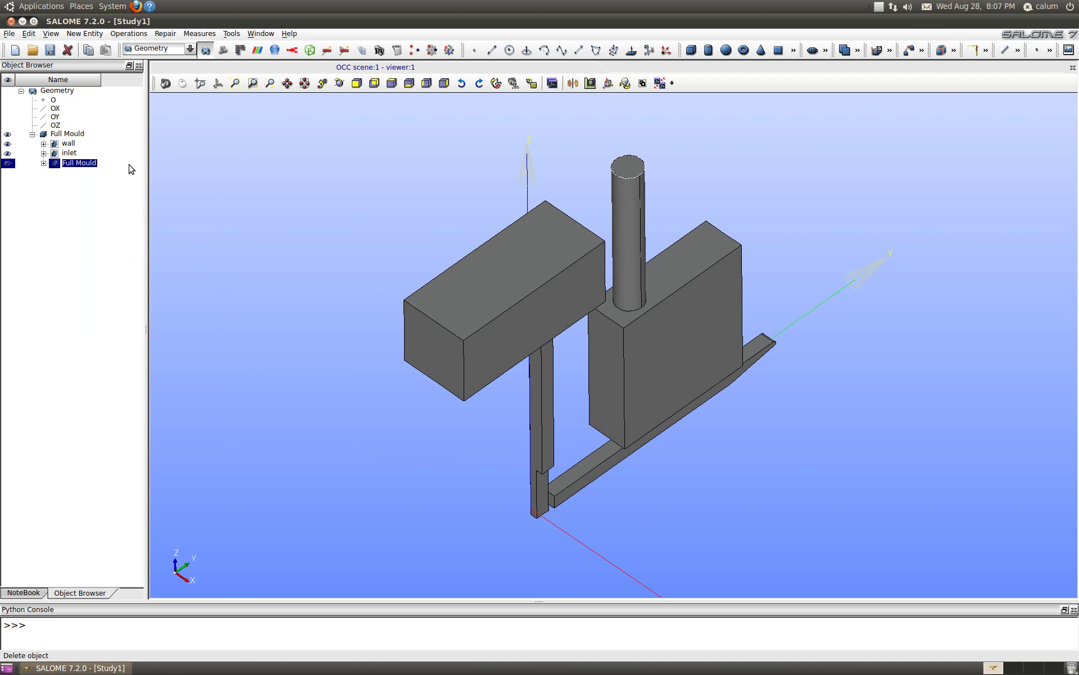
{"action": "type", "text": "outl"}
{"action": "left_click", "coordinate": [219, 174]}
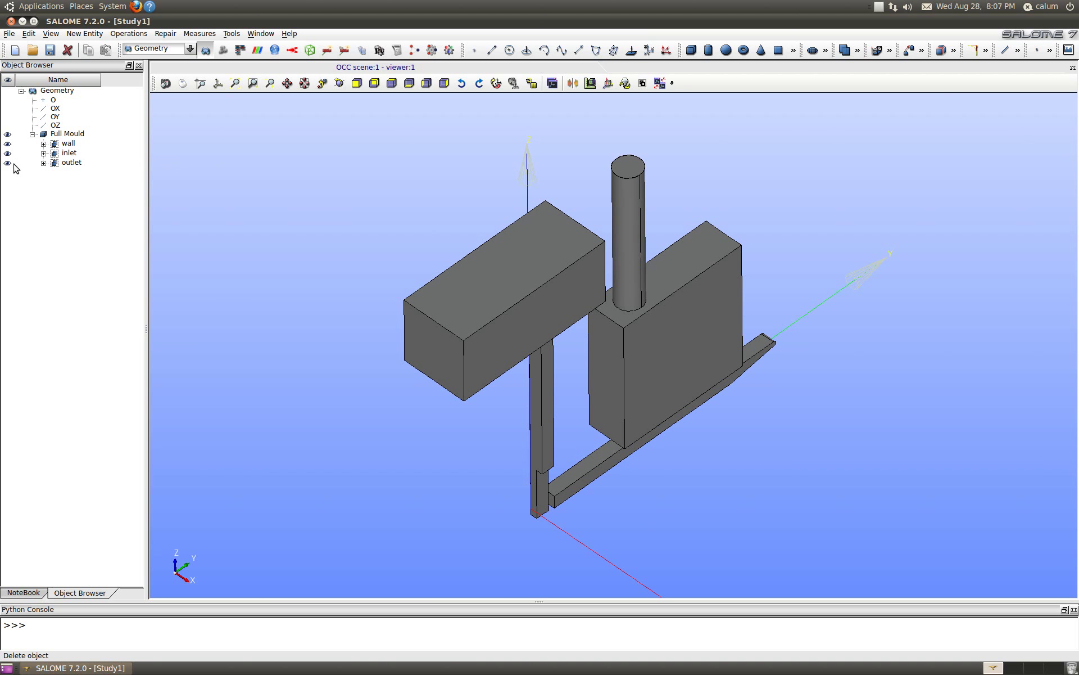
Step: Change the display colour of the outlet group to yellow
{"action": "right_click", "coordinate": [79, 163]}
{"action": "left_click", "coordinate": [131, 225]}
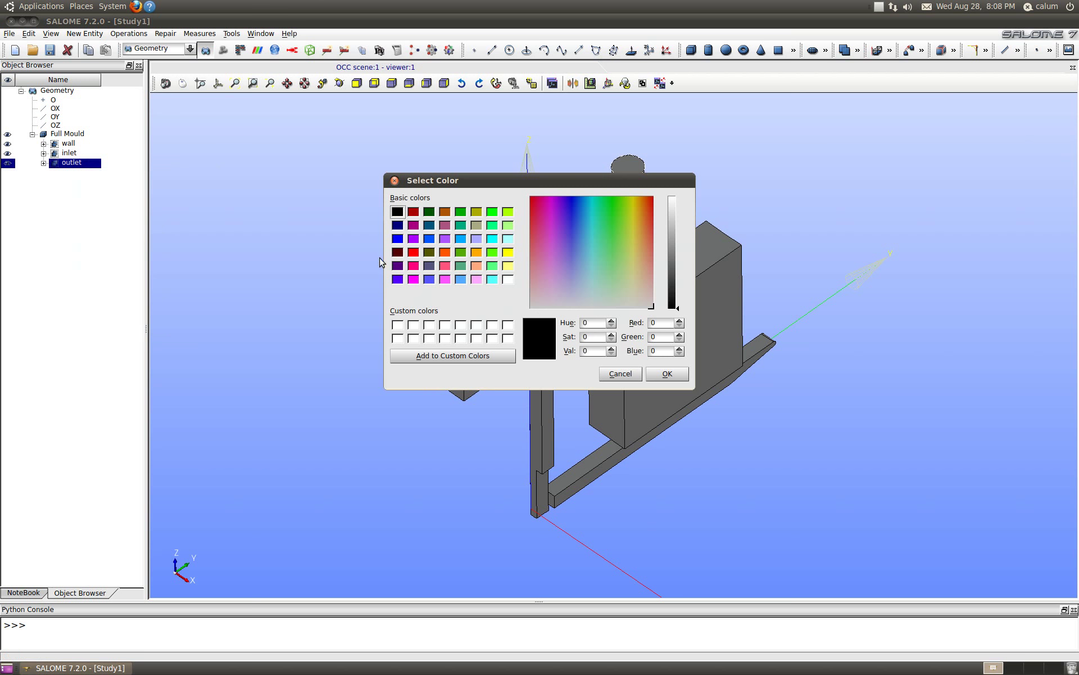
{"action": "left_click", "coordinate": [508, 252]}
{"action": "left_click", "coordinate": [667, 373]}
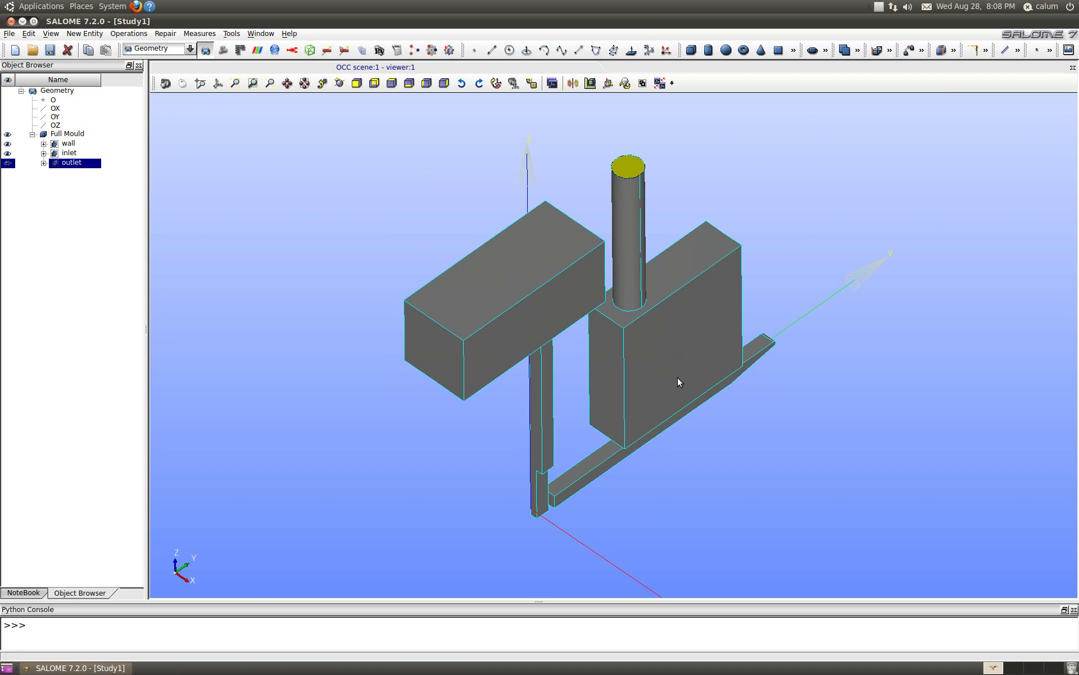
Step: Redisplay the inlet and wall groups over the Full Mould shape in their assigned colours
{"action": "left_click", "coordinate": [8, 153]}
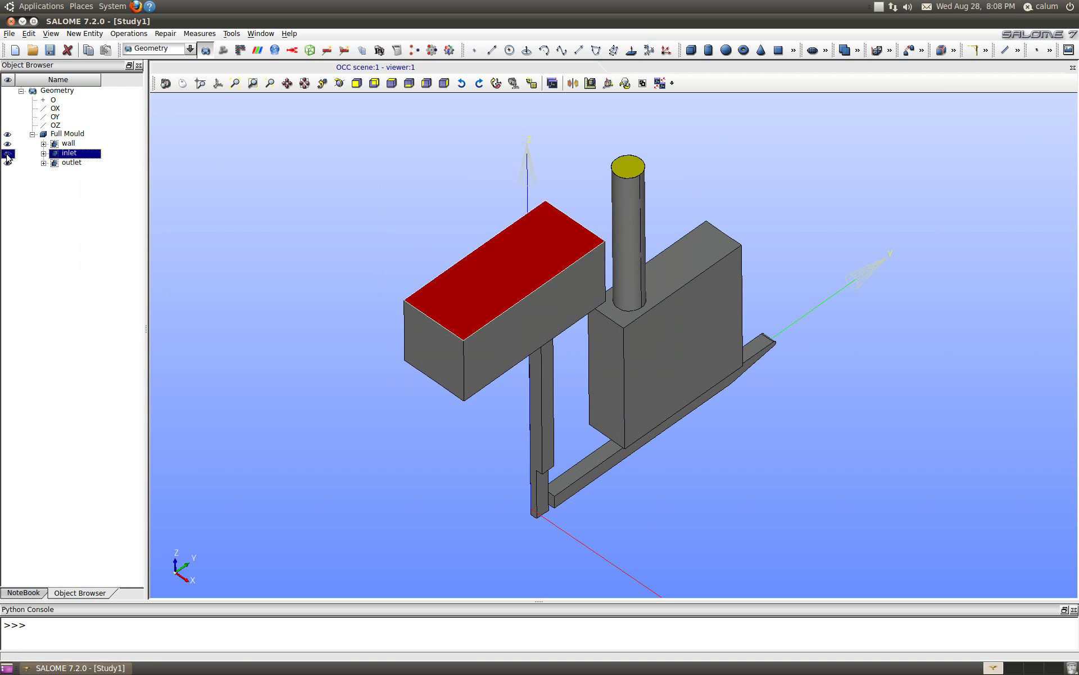
{"action": "left_click", "coordinate": [8, 144]}
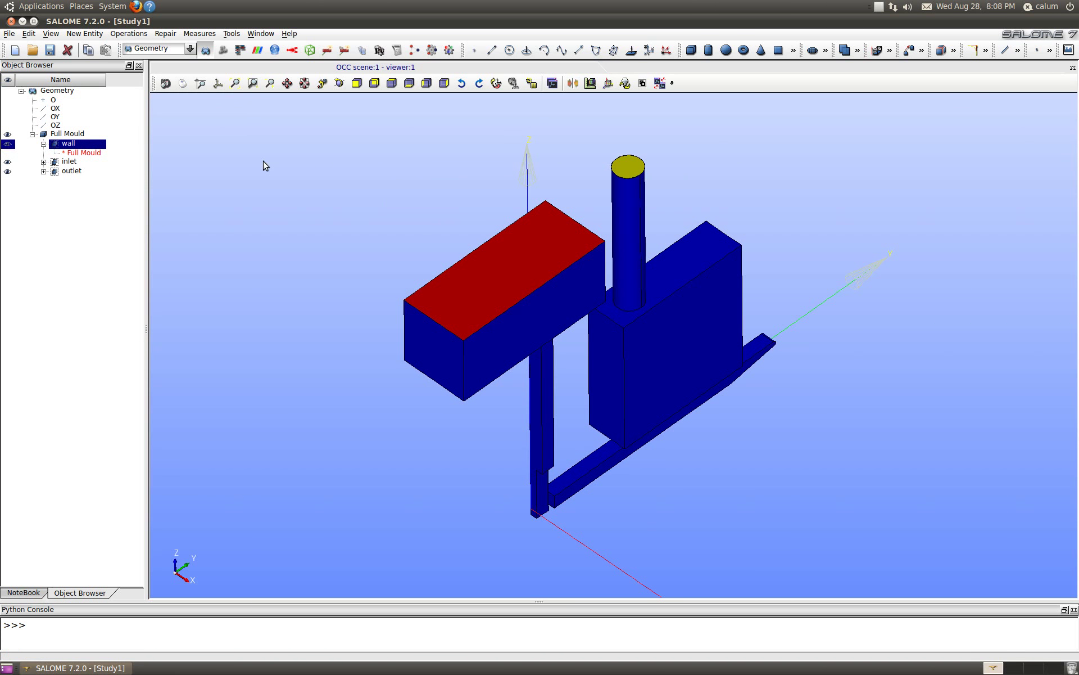
{"action": "left_click", "coordinate": [43, 144]}
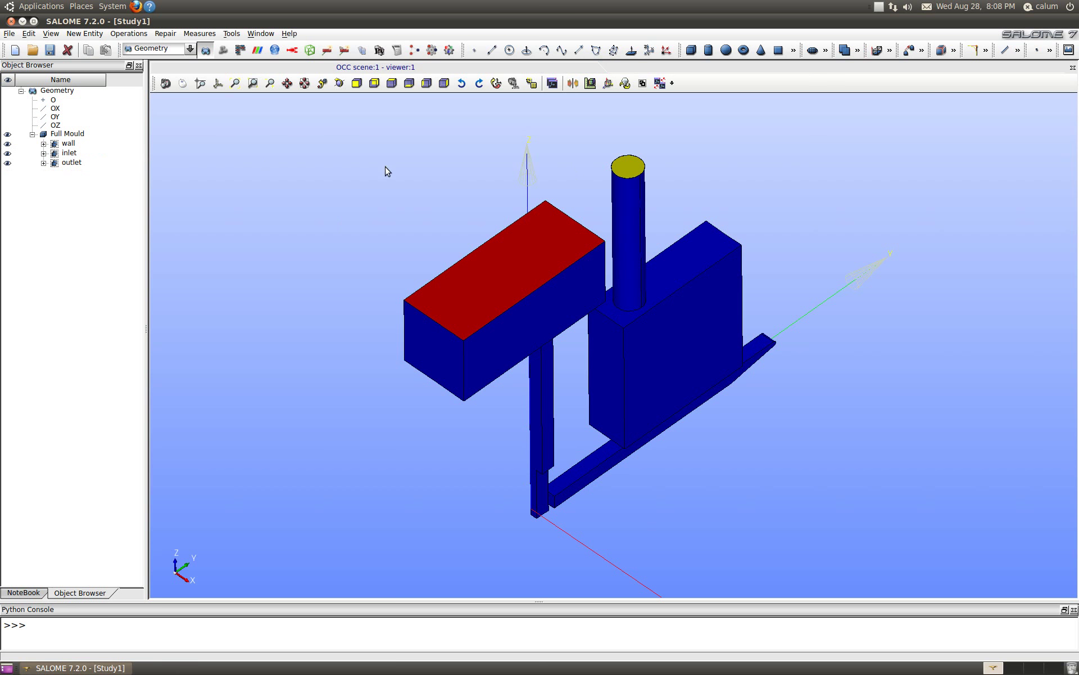
Step: Save the study as Study1 in a new folder named tutorial_1 inside the OpenFoam Xray folder
{"action": "left_click", "coordinate": [12, 35]}
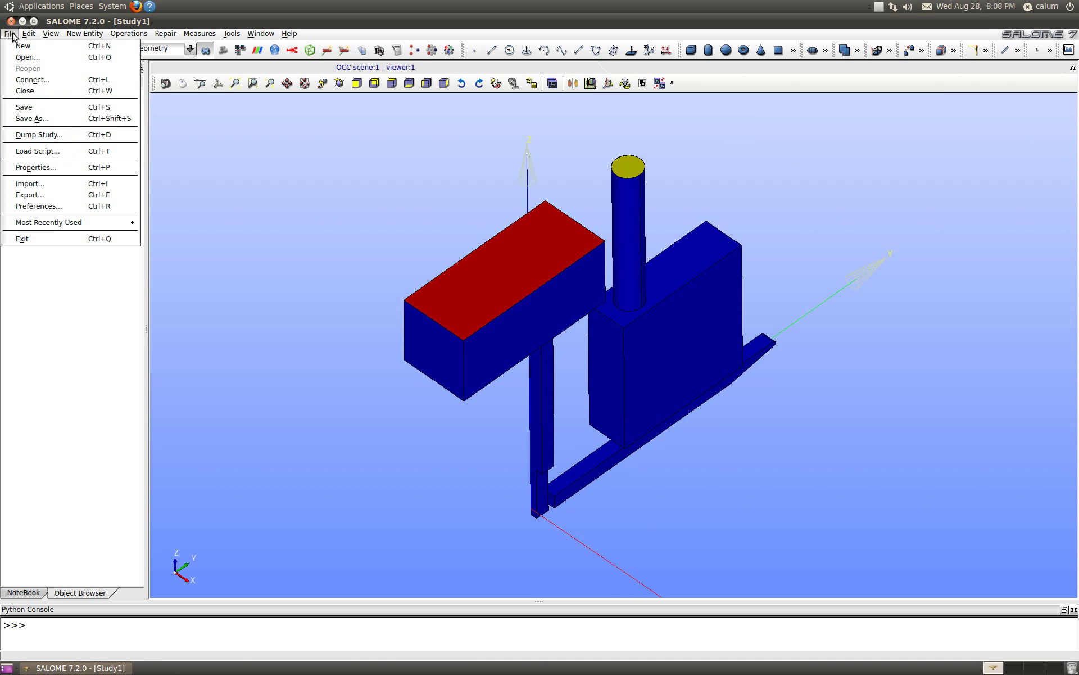
{"action": "left_click", "coordinate": [81, 118]}
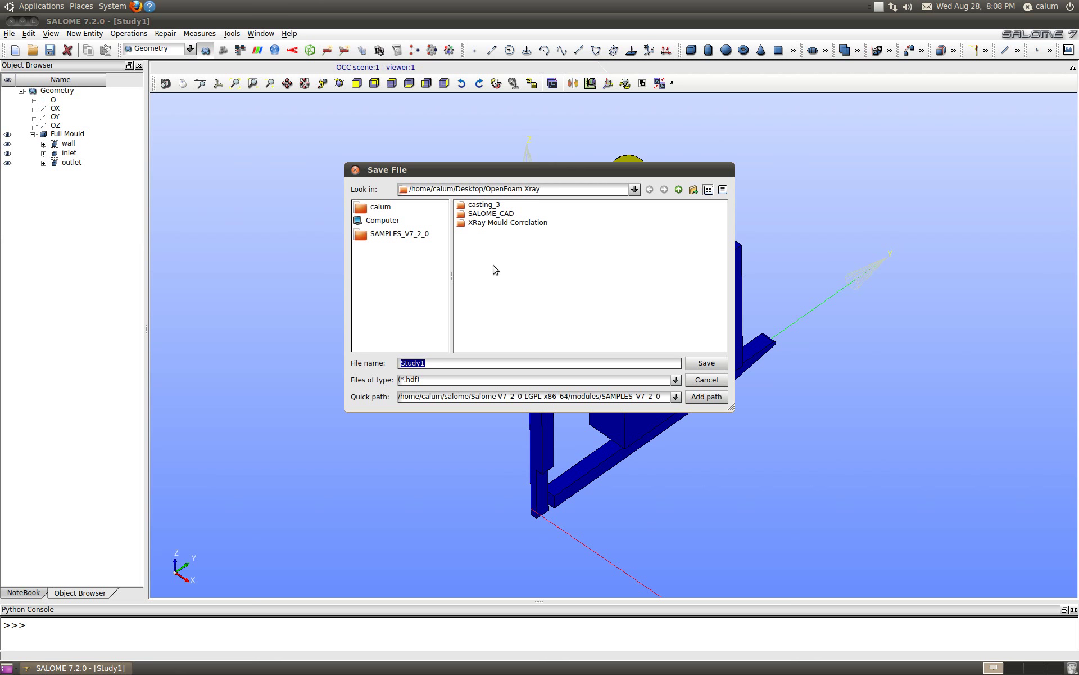
{"action": "right_click", "coordinate": [487, 256]}
{"action": "left_click", "coordinate": [503, 267]}
{"action": "type", "text": "cat"}
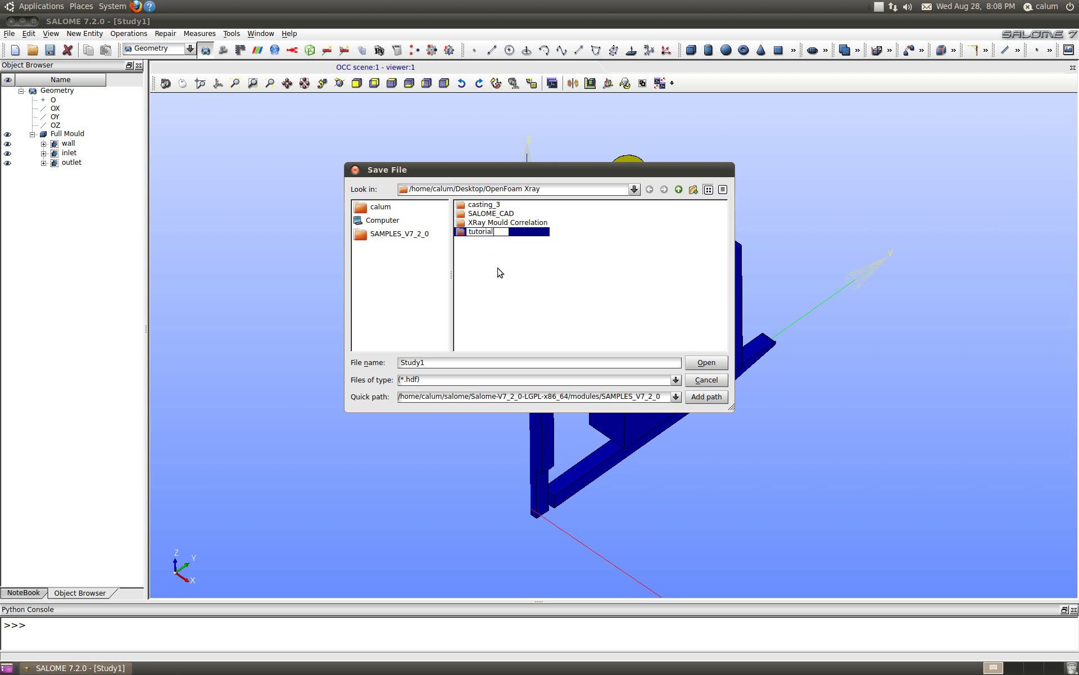
{"action": "key", "text": "Return"}
{"action": "double_click", "coordinate": [484, 232]}
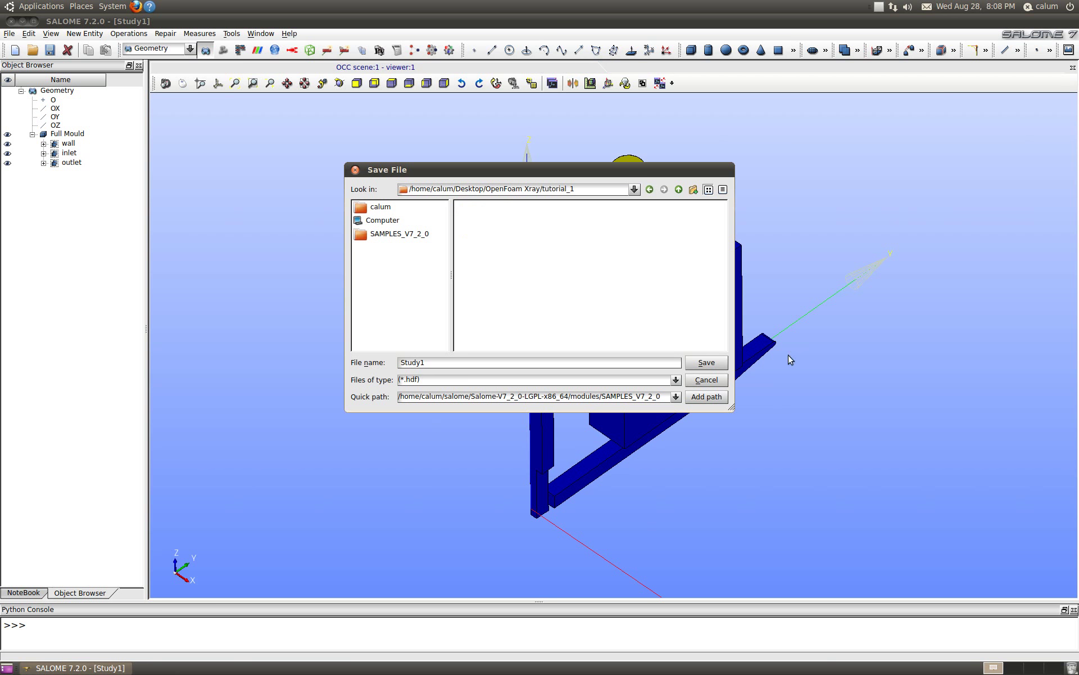
{"action": "left_click", "coordinate": [715, 361]}
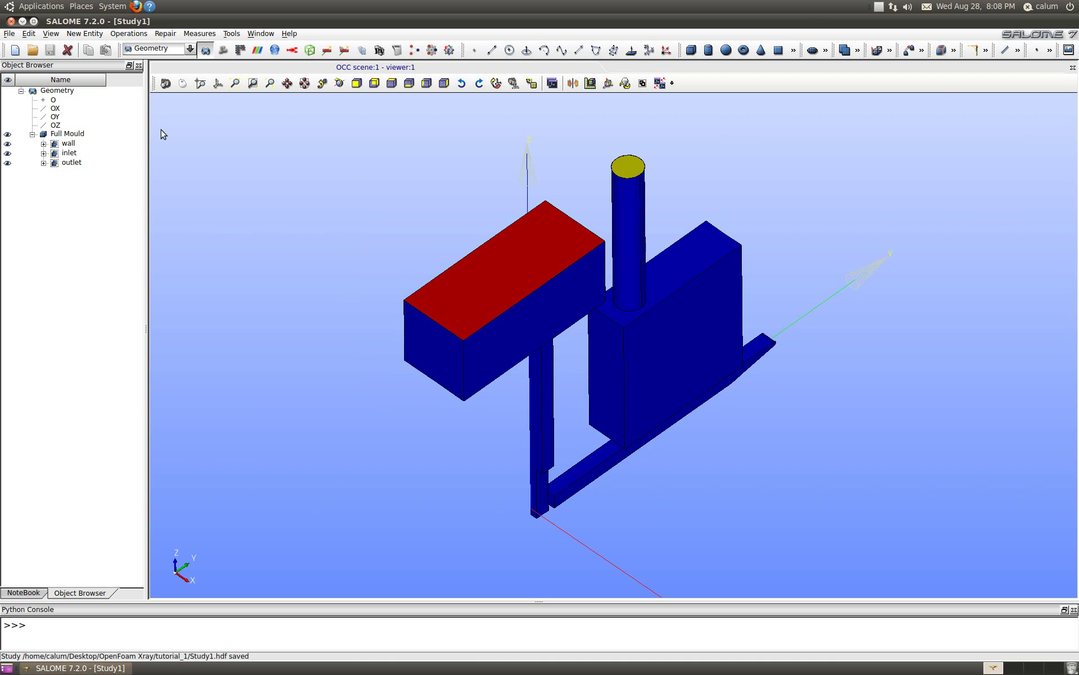
Step: Switch to the Mesh module and display the Full Mould shape fitted in the VTK view
{"action": "left_click", "coordinate": [190, 49]}
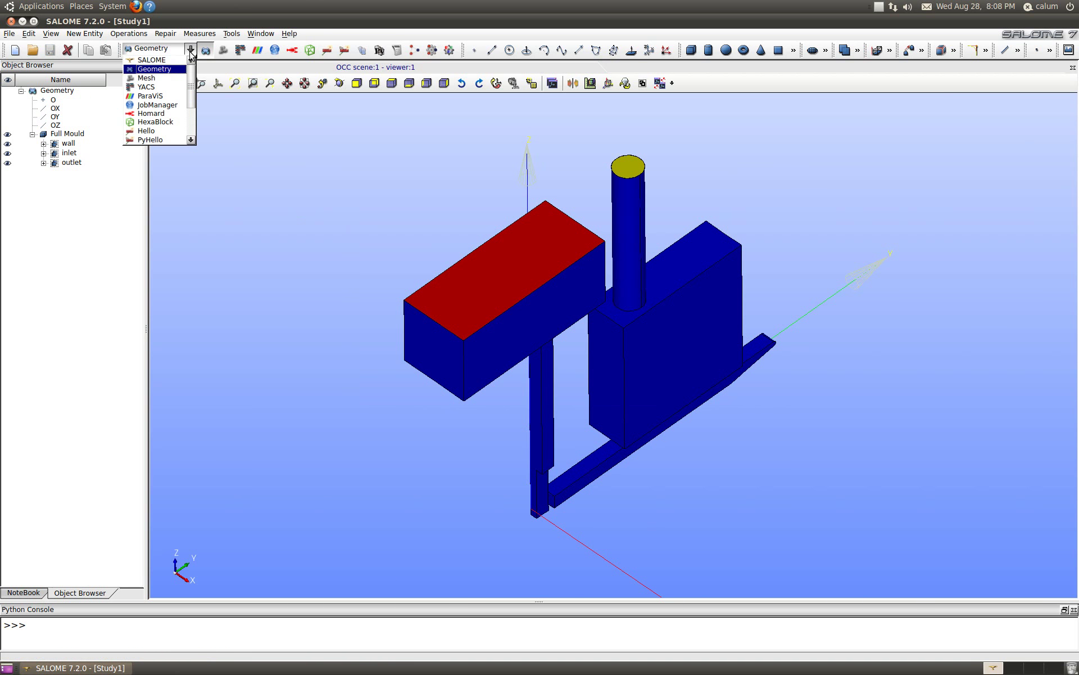
{"action": "left_click", "coordinate": [162, 79]}
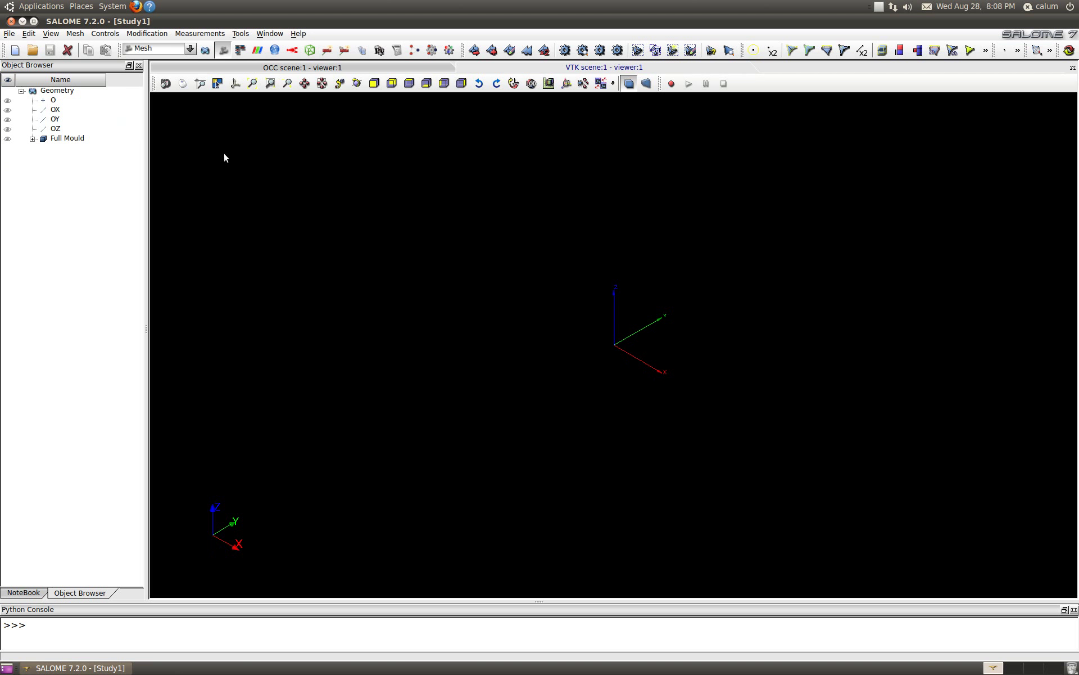
{"action": "left_click", "coordinate": [8, 139]}
{"action": "left_click", "coordinate": [24, 183]}
{"action": "left_click", "coordinate": [252, 84]}
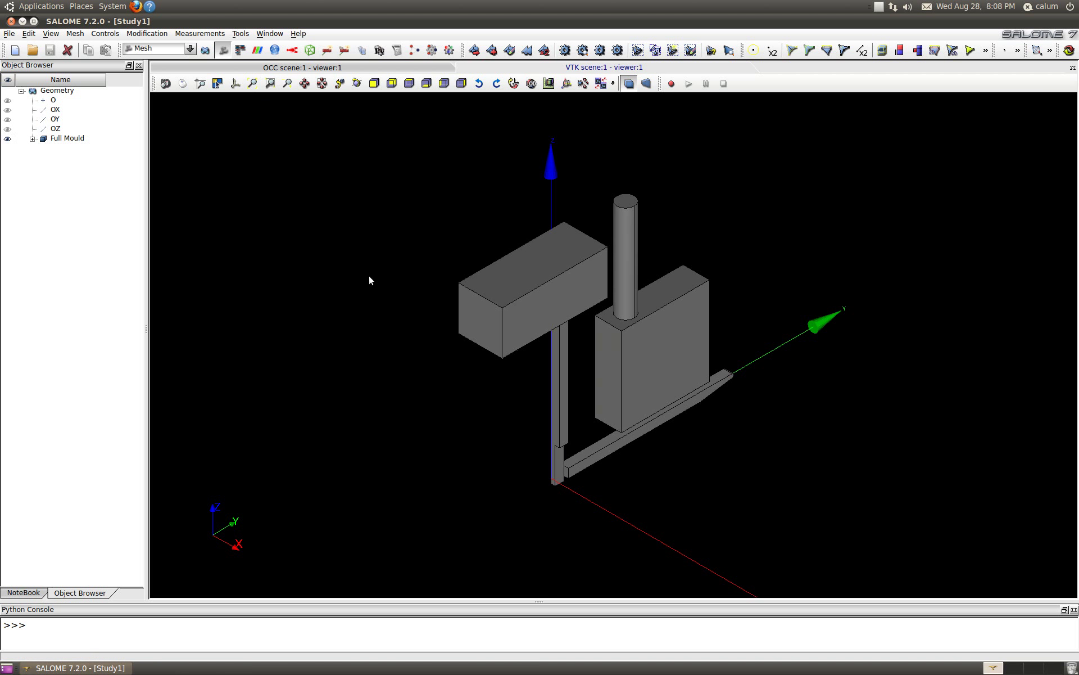
Step: Display the outlet, inlet and wall groups of Full Mould in the VTK view
{"action": "left_click", "coordinate": [33, 139]}
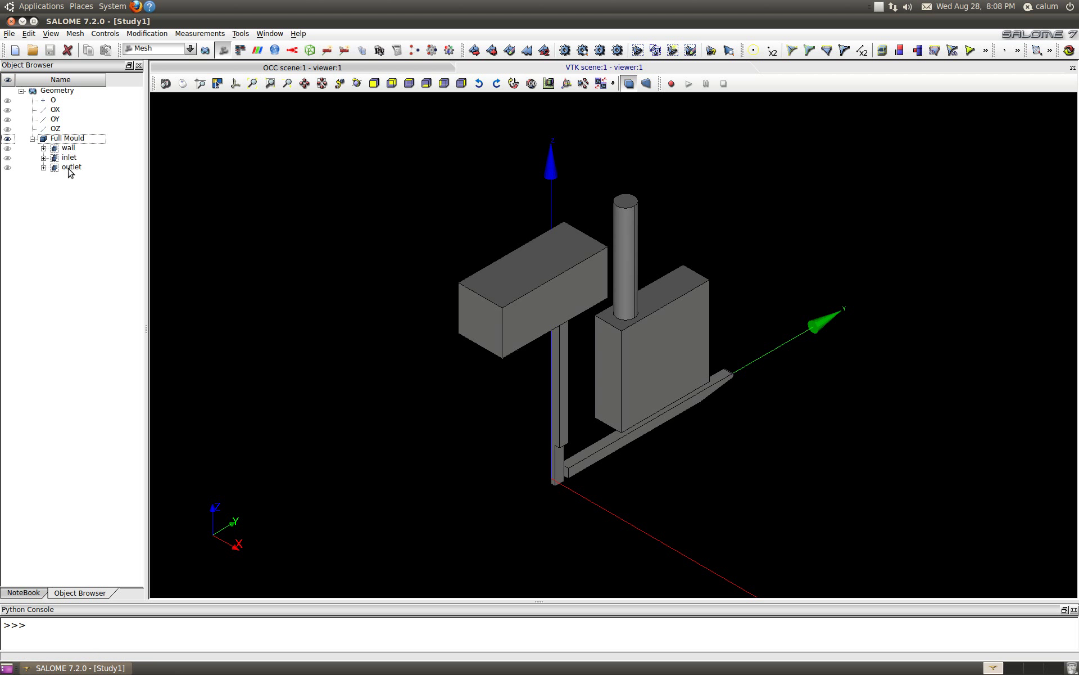
{"action": "left_click", "coordinate": [44, 167]}
{"action": "left_click", "coordinate": [44, 157]}
{"action": "left_click", "coordinate": [44, 148]}
{"action": "left_click", "coordinate": [43, 148]}
{"action": "left_click", "coordinate": [44, 157]}
{"action": "left_click", "coordinate": [44, 167]}
{"action": "left_click", "coordinate": [8, 167]}
{"action": "left_click", "coordinate": [8, 157]}
{"action": "left_click", "coordinate": [7, 148]}
{"action": "left_click", "coordinate": [263, 172]}
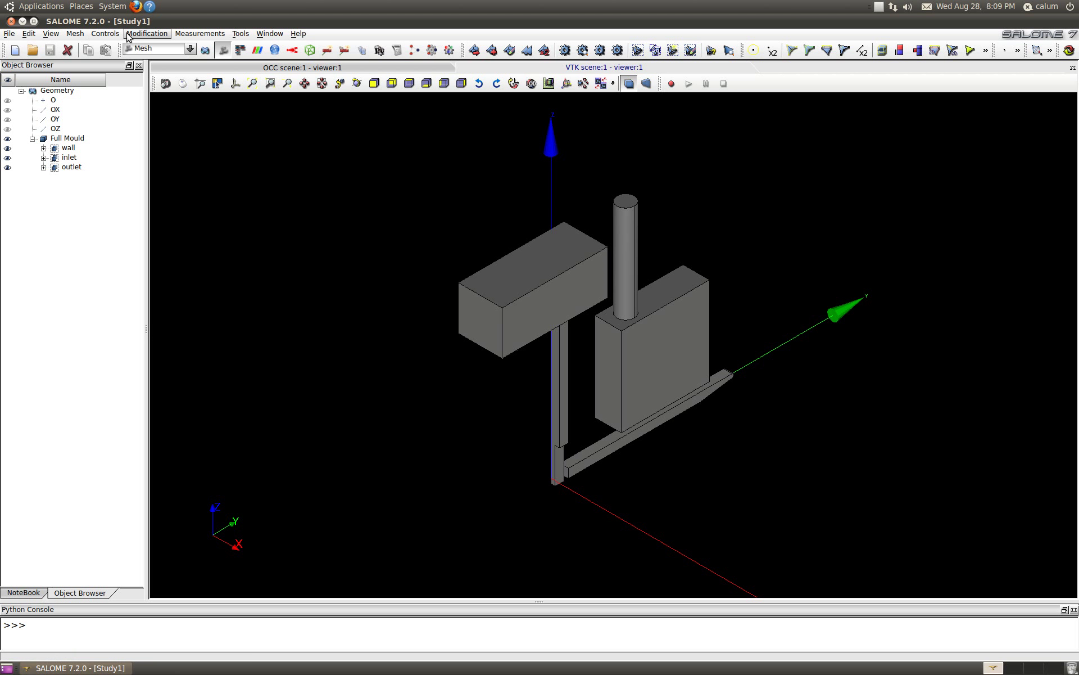
Step: Start a new mesh on the Full Mould geometry with Netgen 1D-2D-3D as its 3D algorithm
{"action": "left_click", "coordinate": [76, 35]}
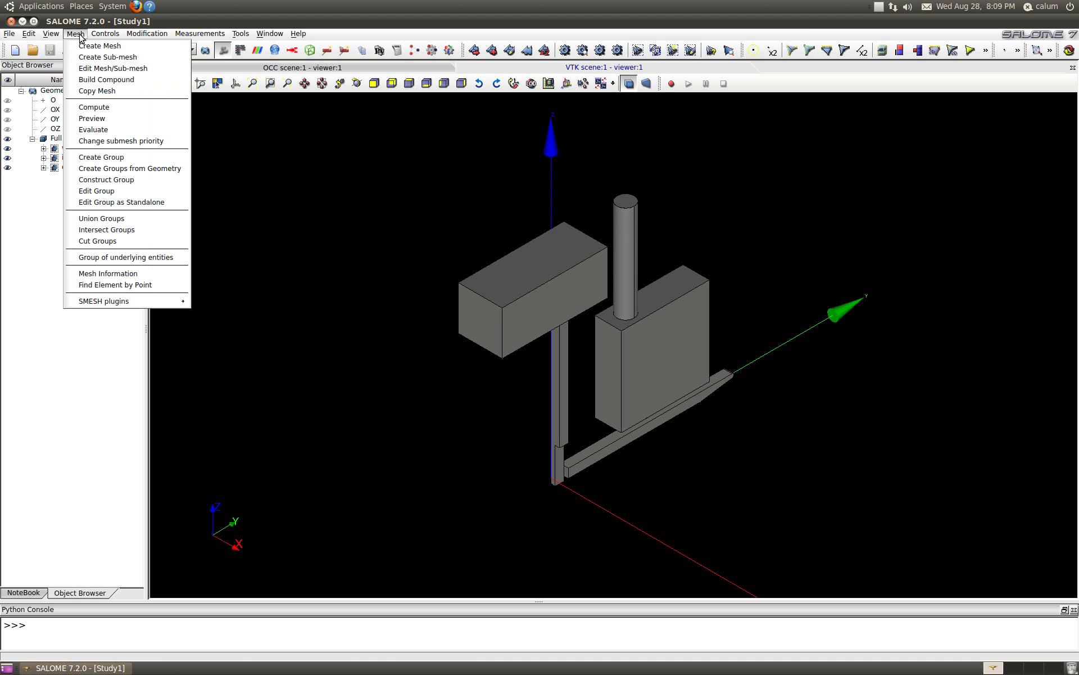
{"action": "left_click", "coordinate": [100, 46]}
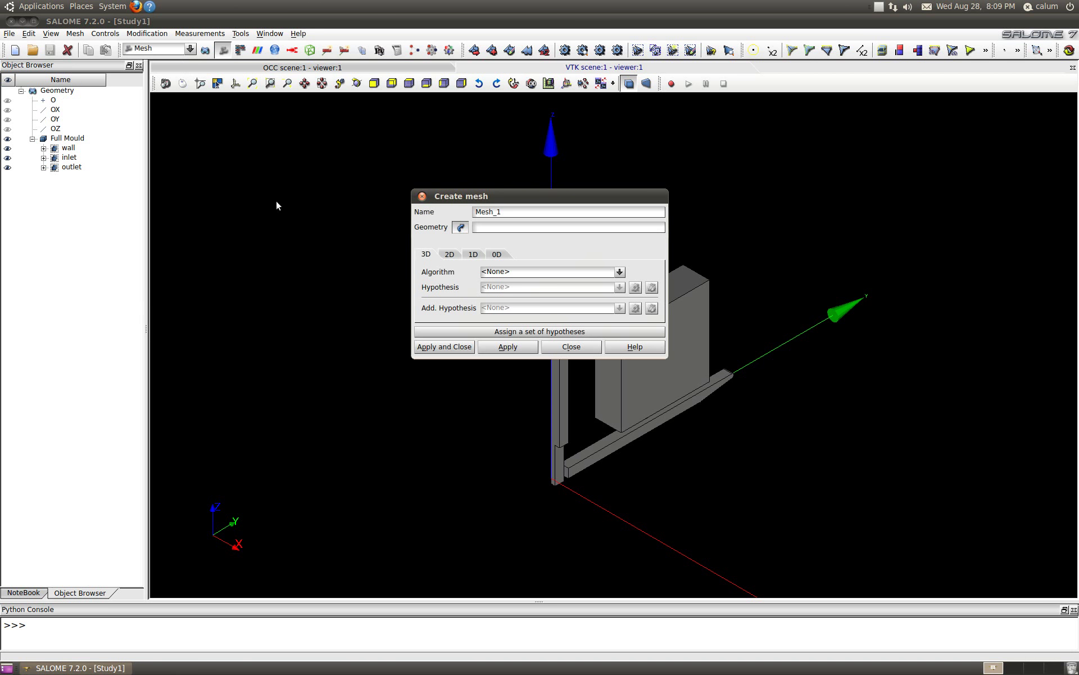
{"action": "left_click", "coordinate": [461, 228]}
{"action": "left_click", "coordinate": [67, 139]}
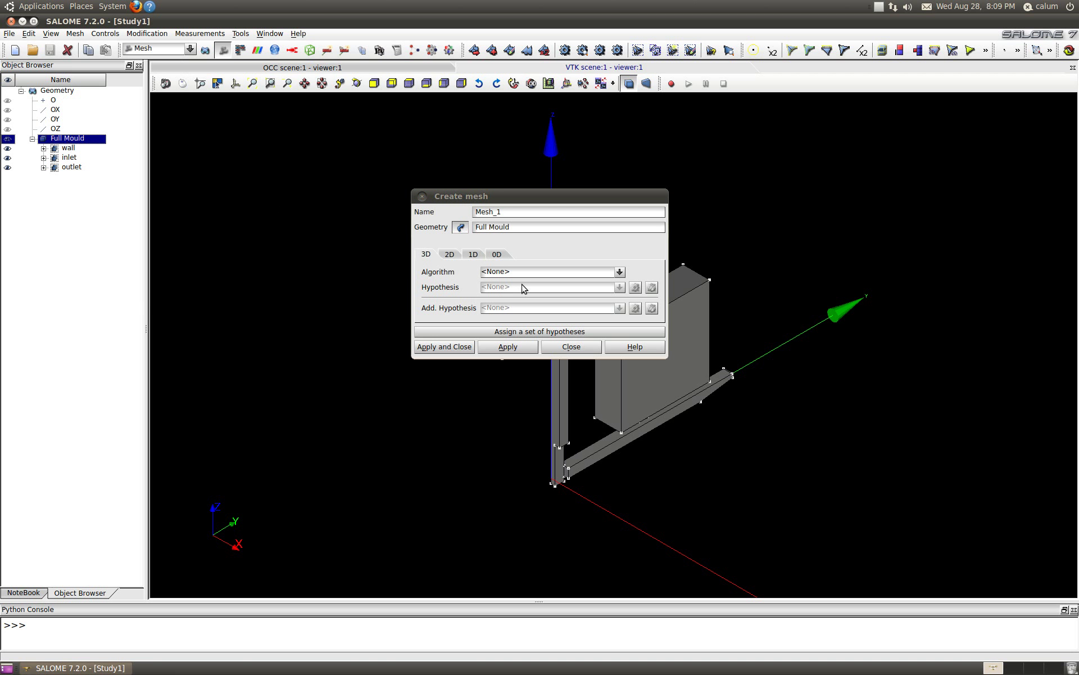
{"action": "left_click", "coordinate": [620, 272]}
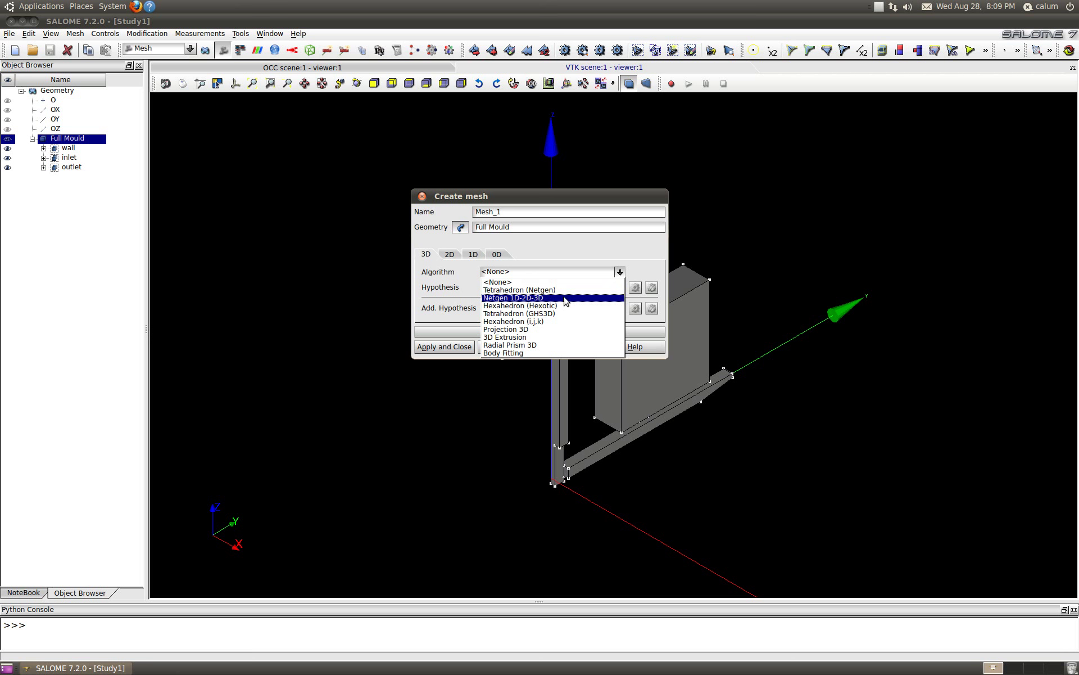
{"action": "left_click", "coordinate": [565, 298]}
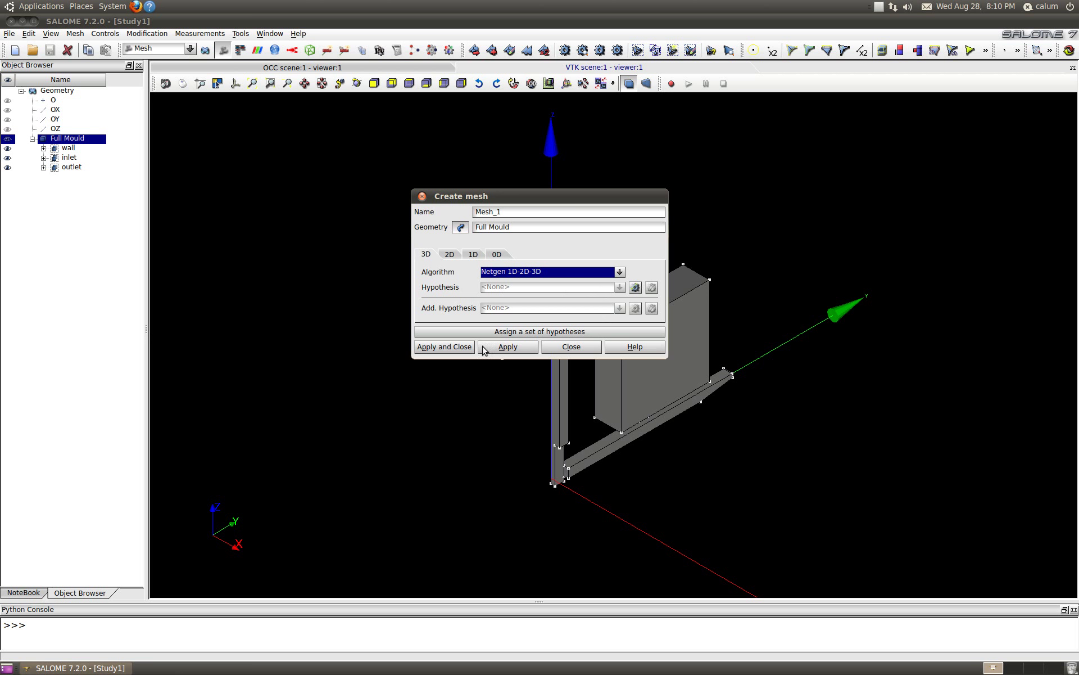
{"action": "left_click", "coordinate": [529, 335]}
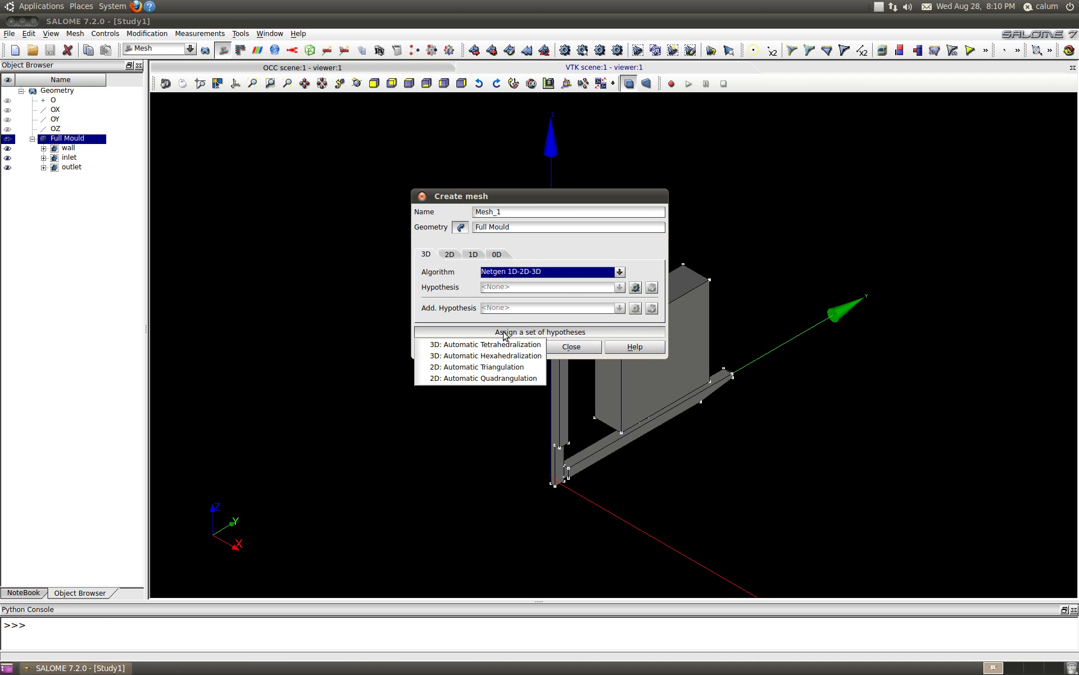
{"action": "left_click", "coordinate": [342, 337]}
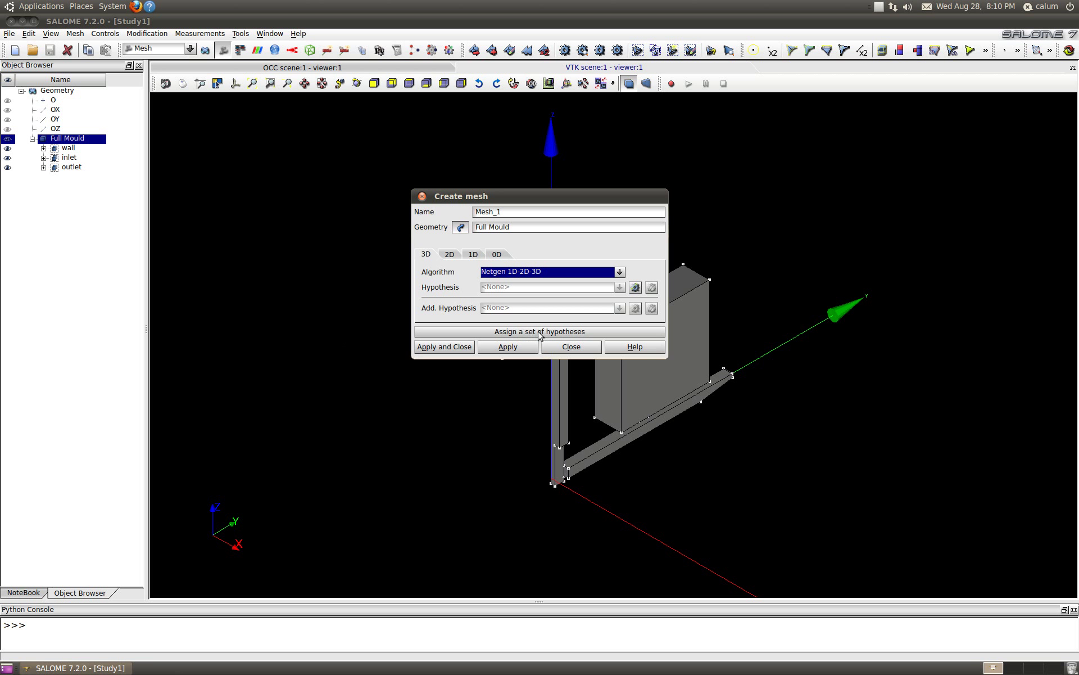
Step: Add a NETGEN 3D Parameters hypothesis to the mesh and set its fineness to Fine
{"action": "left_click", "coordinate": [635, 288]}
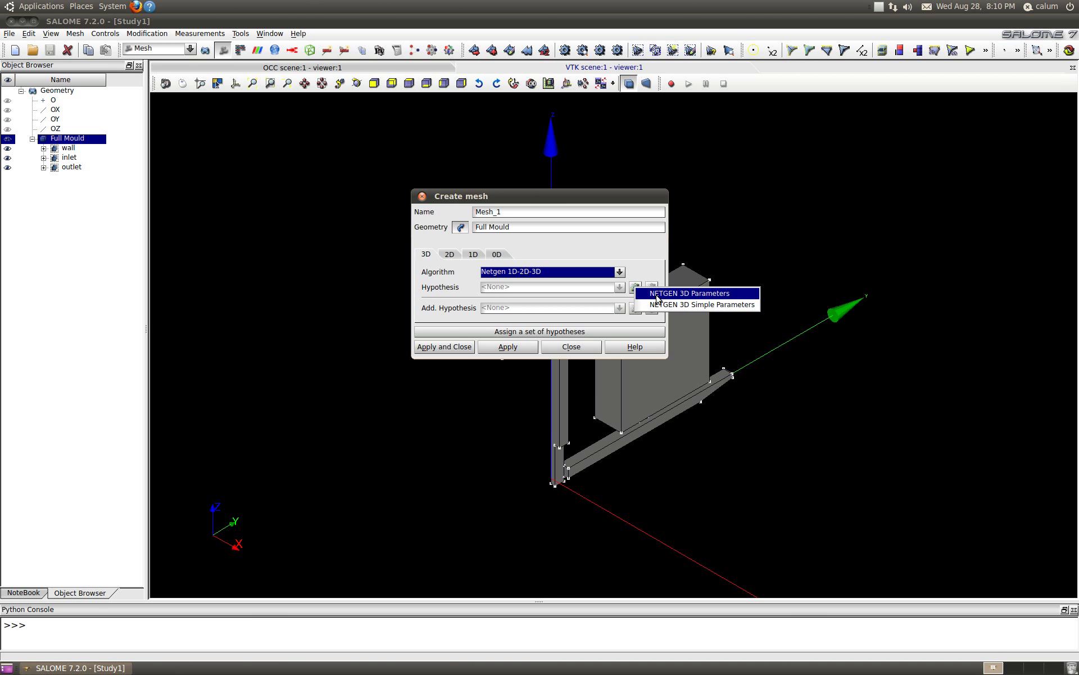
{"action": "left_click", "coordinate": [660, 295]}
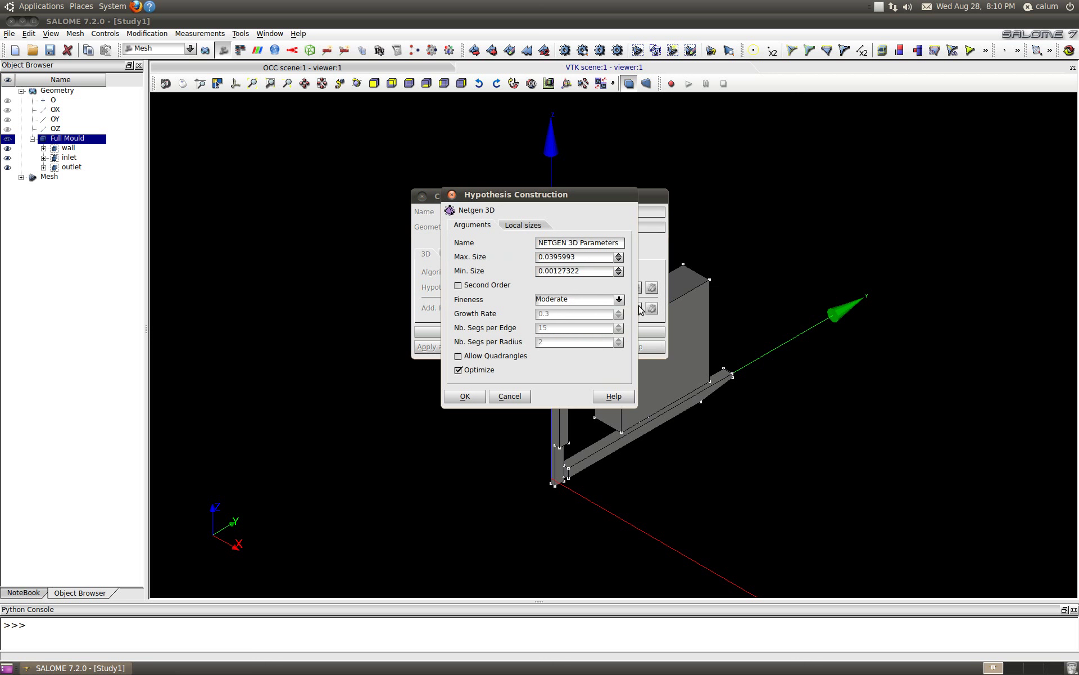
{"action": "left_click", "coordinate": [620, 300]}
{"action": "left_click", "coordinate": [600, 334]}
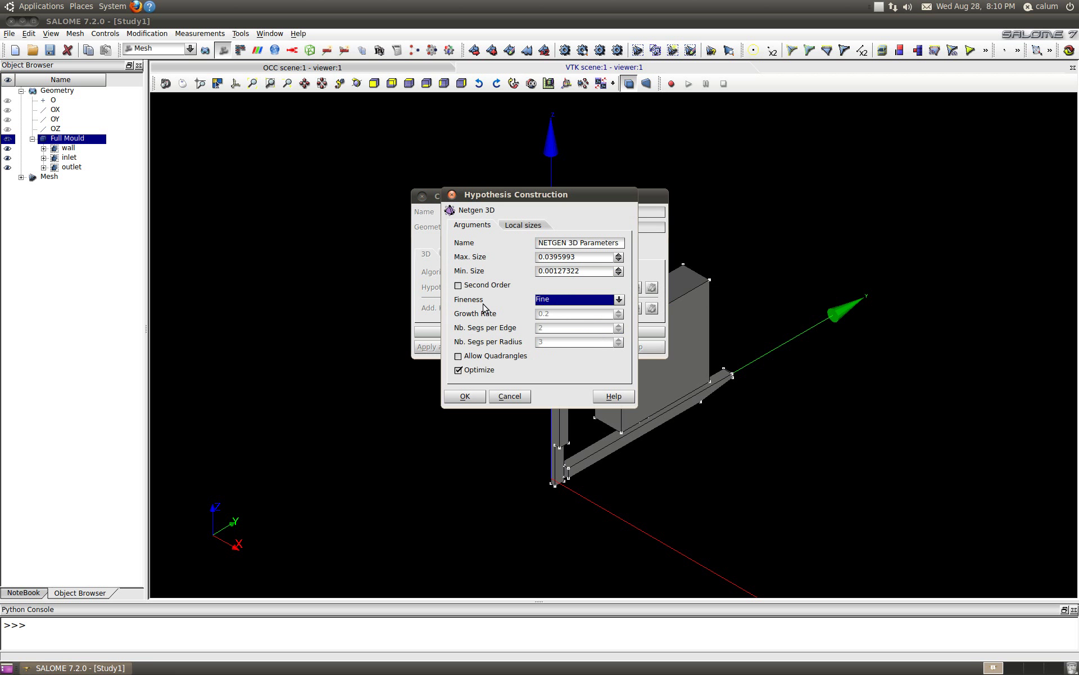
Step: Set the minimum element size of the Netgen hypothesis to 0.001
{"action": "left_click", "coordinate": [591, 272]}
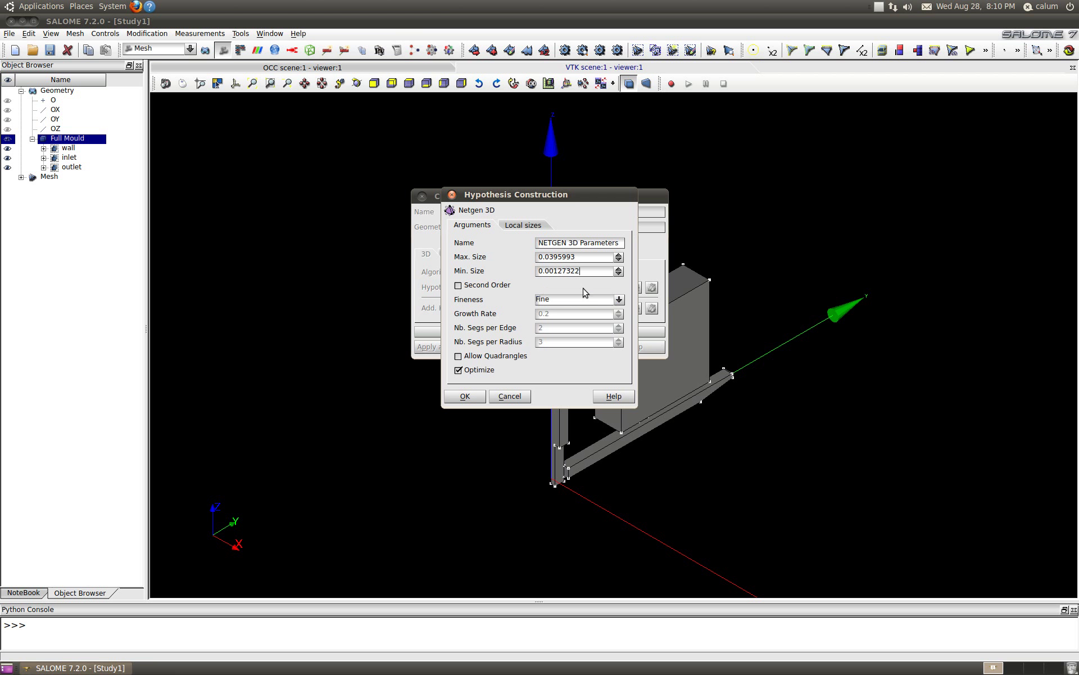
{"action": "key", "text": "BackSpace"}
{"action": "key", "text": "BackSpace"}
{"action": "key", "text": "BackSpace"}
{"action": "key", "text": "BackSpace"}
{"action": "key", "text": "BackSpace"}
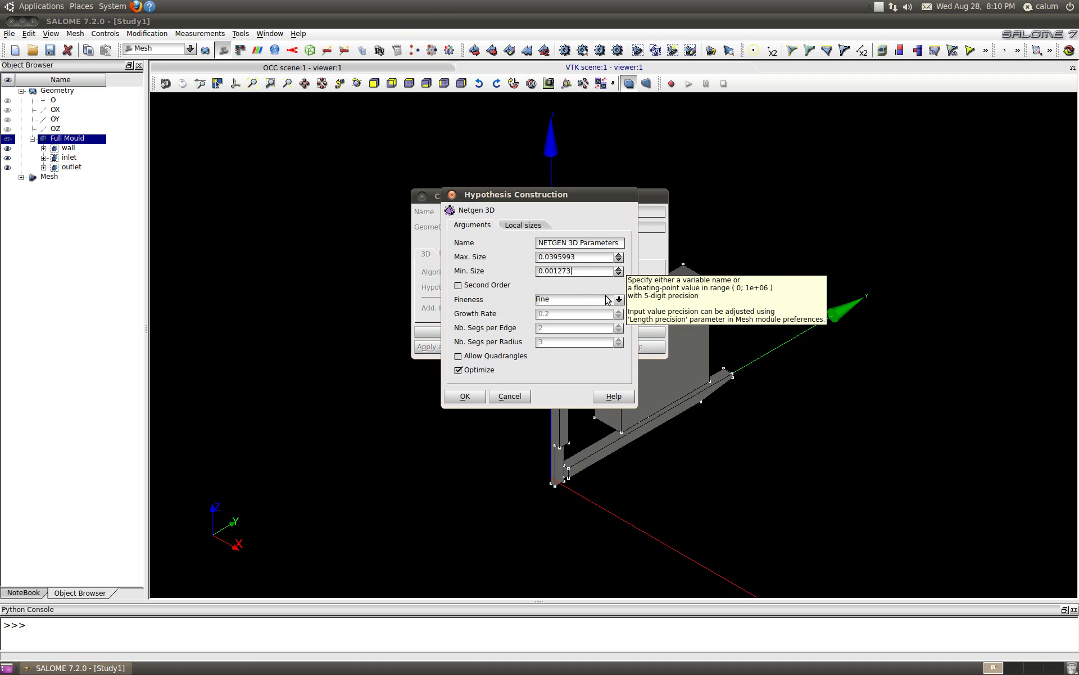
Step: Set the maximum element size of the Netgen hypothesis to 0.004
{"action": "left_click", "coordinate": [586, 255]}
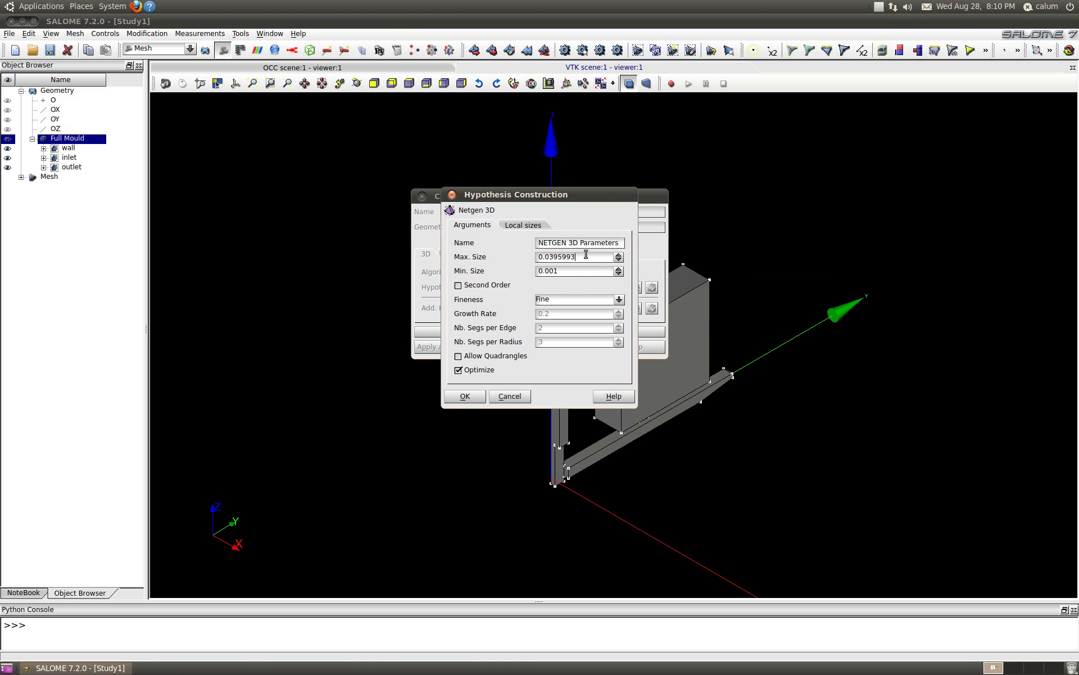
{"action": "key", "text": "BackSpace"}
{"action": "key", "text": "BackSpace"}
{"action": "key", "text": "BackSpace"}
{"action": "key", "text": "BackSpace"}
{"action": "key", "text": "BackSpace"}
{"action": "key", "text": "BackSpace"}
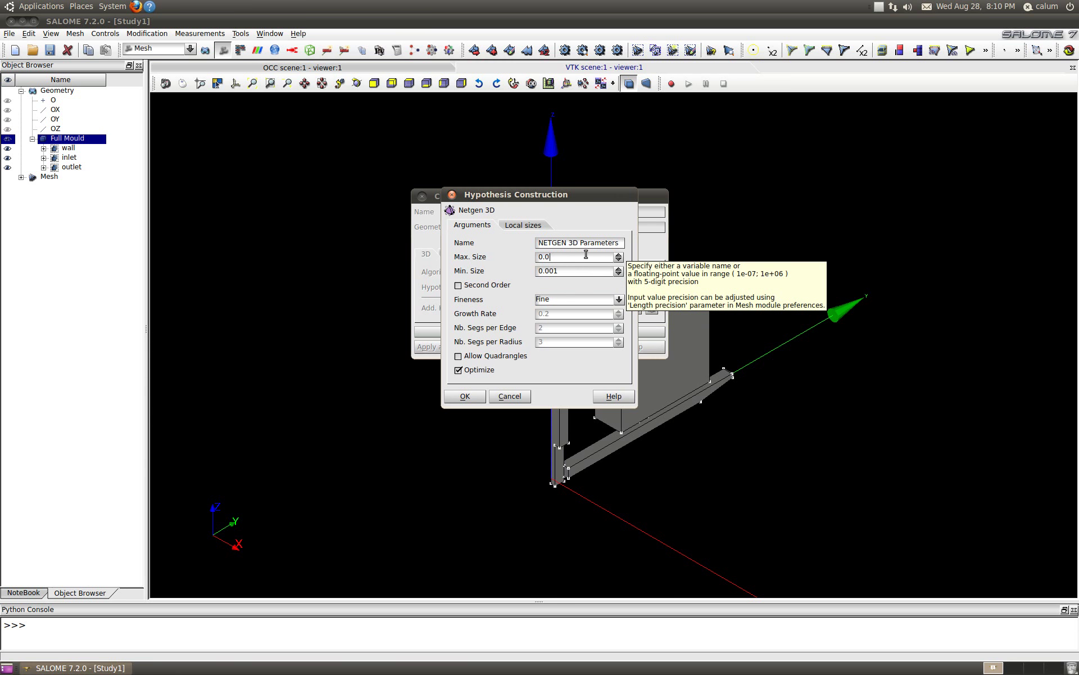
{"action": "type", "text": "04"}
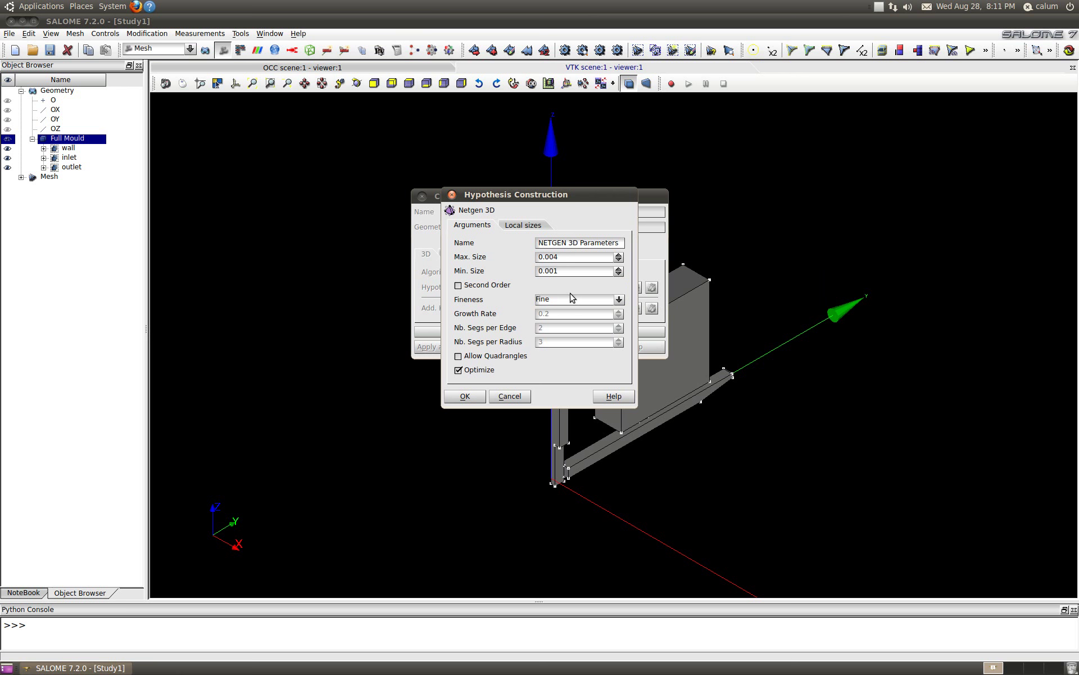
Step: Check the hypothesis's local sizes settings, accept the Netgen parameters and create the mesh definition
{"action": "left_click", "coordinate": [528, 226]}
{"action": "left_click", "coordinate": [475, 225]}
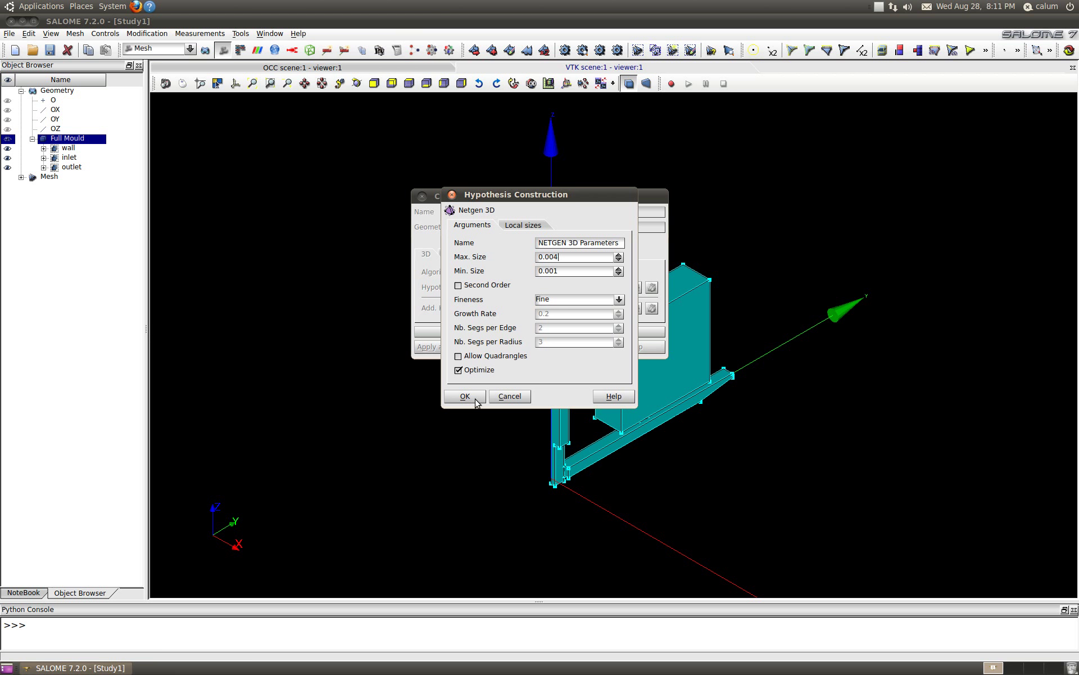
{"action": "left_click", "coordinate": [476, 399]}
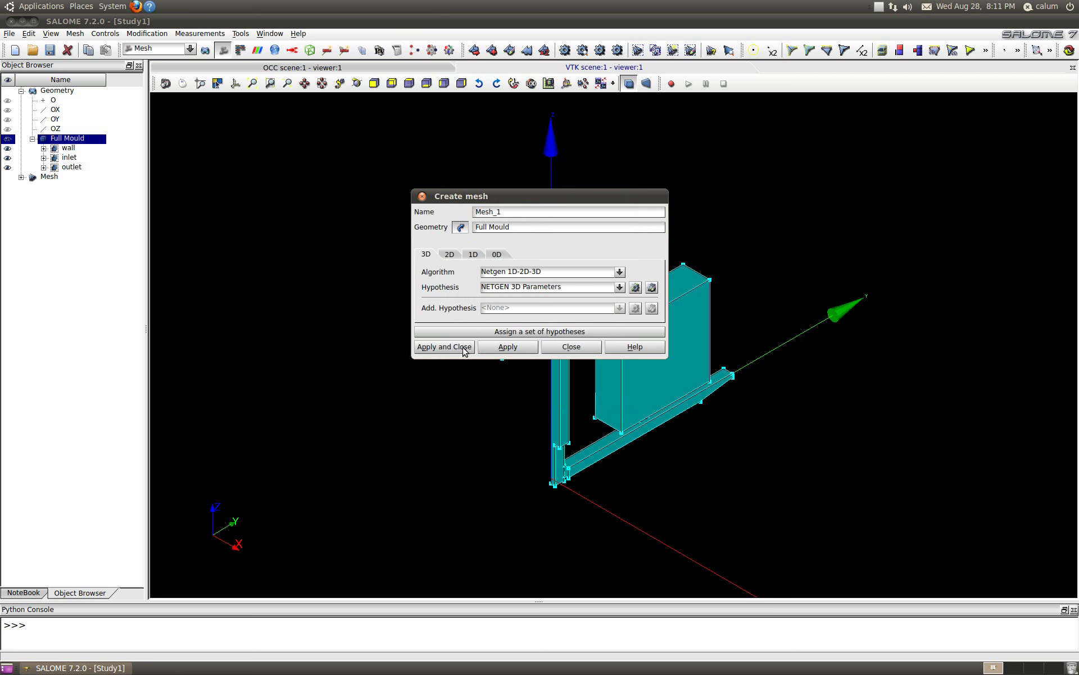
{"action": "left_click", "coordinate": [464, 347]}
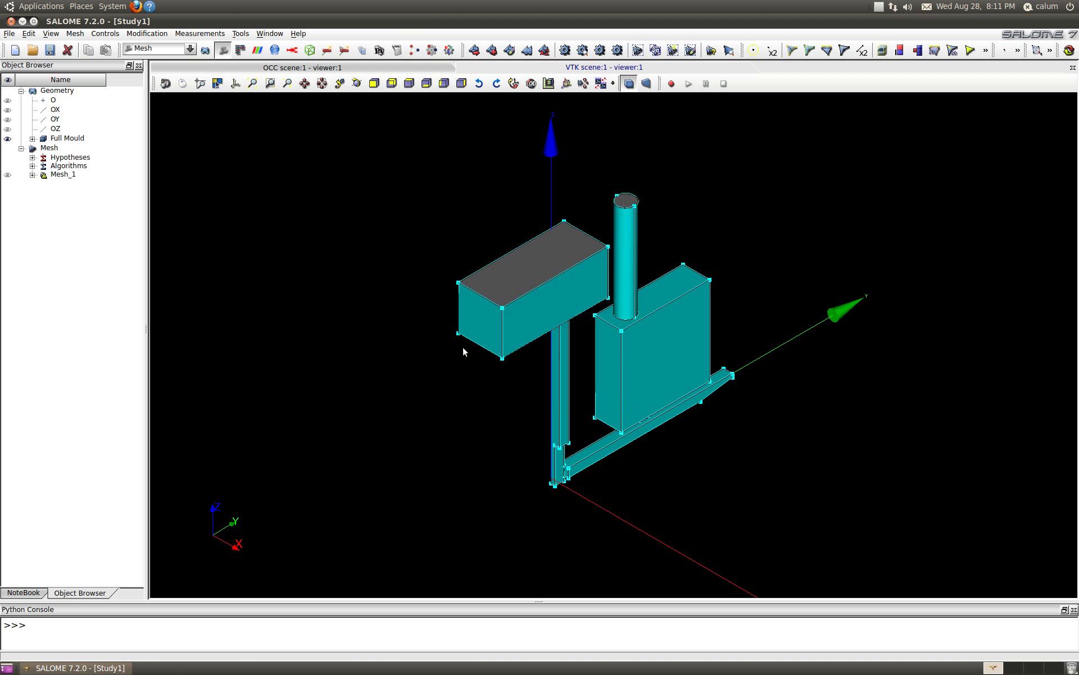
Step: Compute Mesh_1, dismiss the computation report and inspect the resulting mesh
{"action": "left_click", "coordinate": [33, 175]}
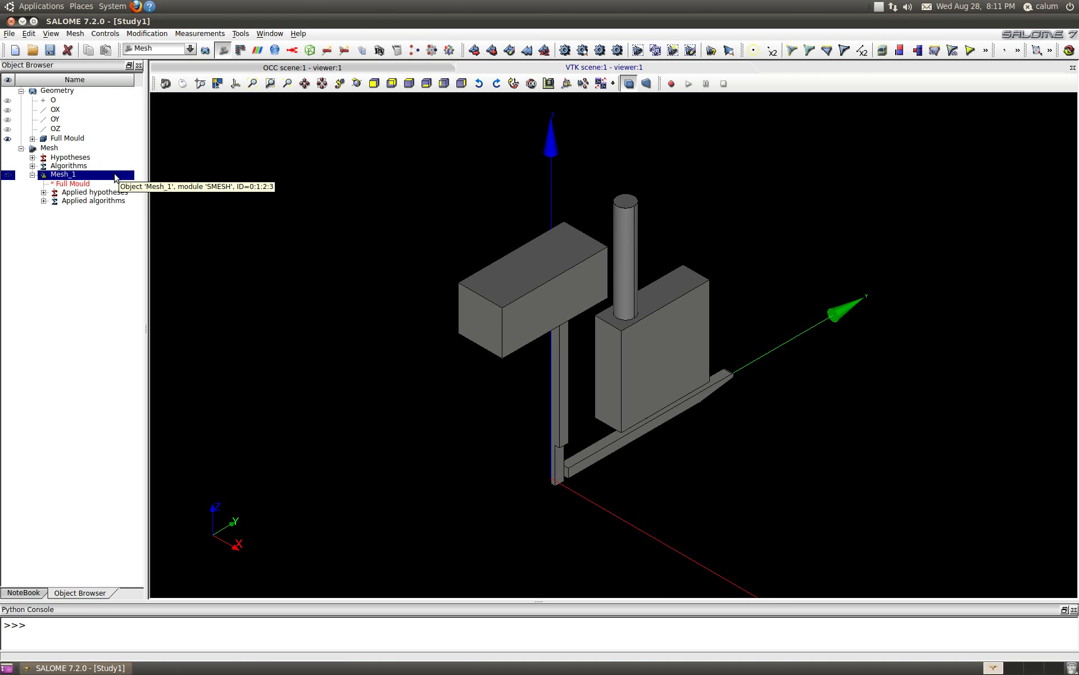
{"action": "right_click", "coordinate": [63, 176]}
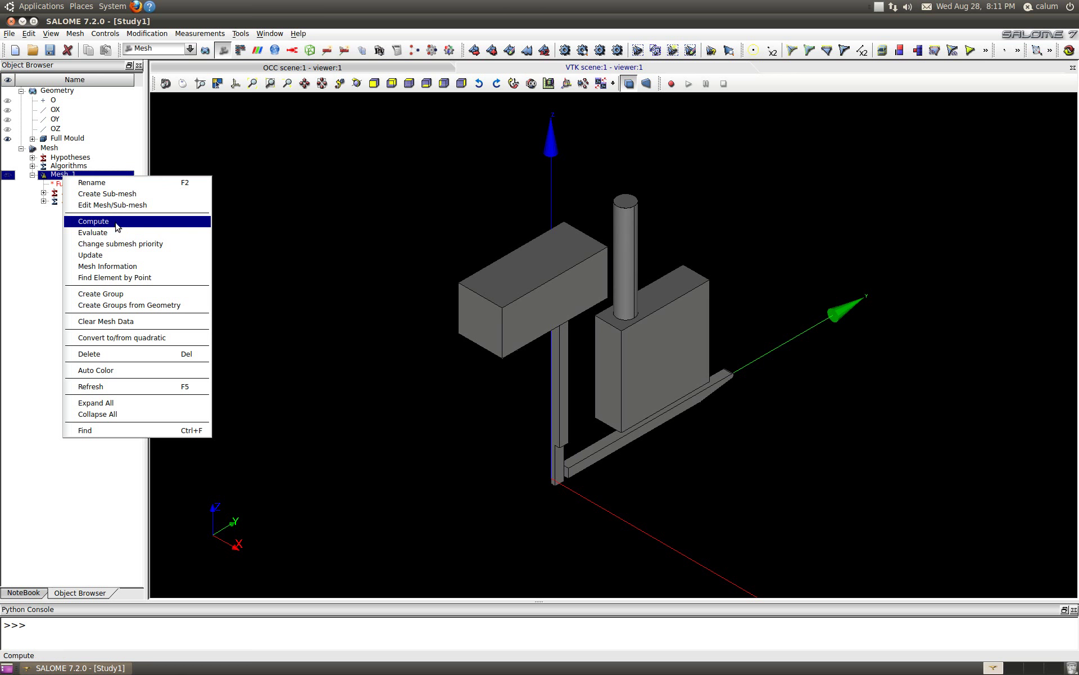
{"action": "left_click", "coordinate": [93, 221]}
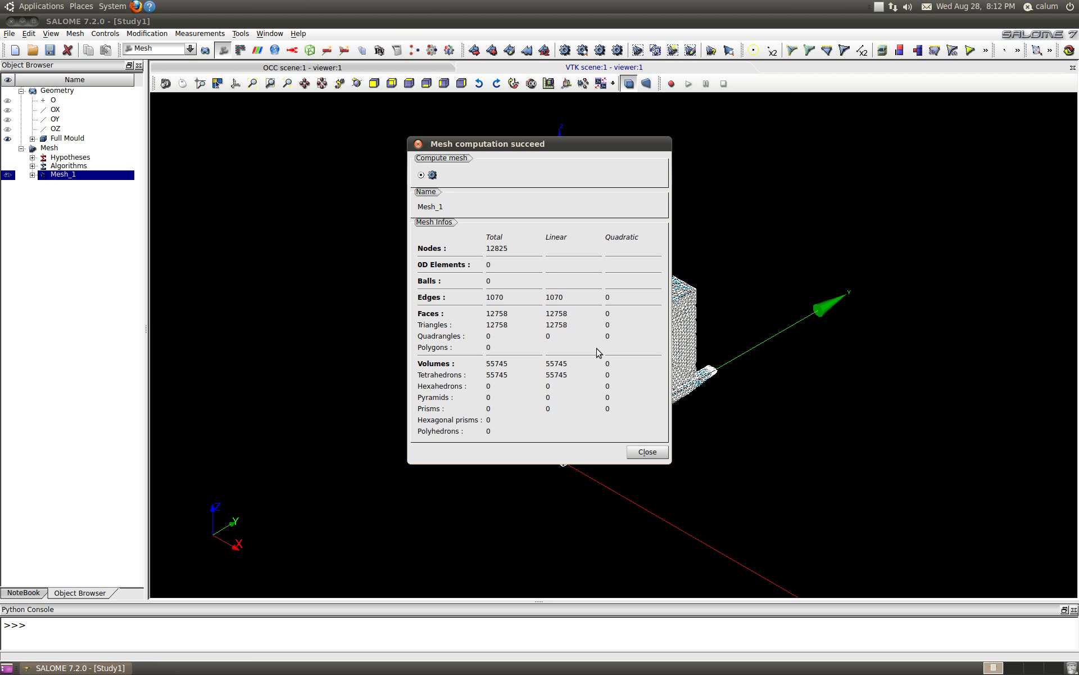
{"action": "left_click", "coordinate": [644, 453]}
{"action": "right_click_drag", "start_coordinate": [644, 453], "coordinate": [605, 479], "text": "ctrl"}
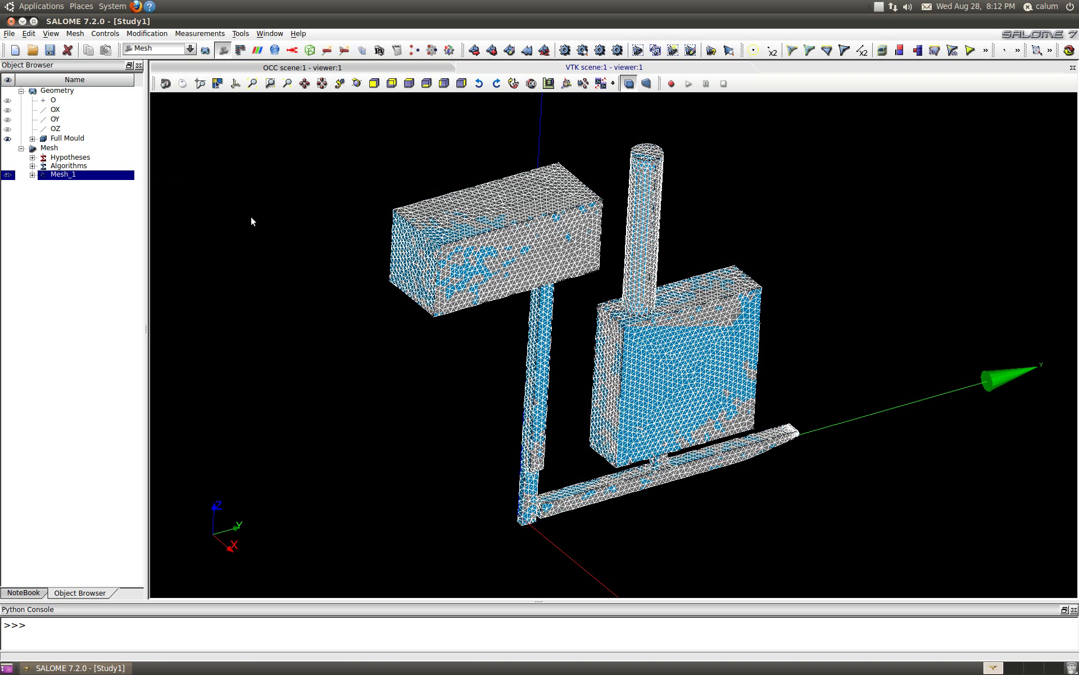
Step: Start a new mesh group on Mesh_1 with Face elements and name it wall
{"action": "left_click", "coordinate": [32, 175]}
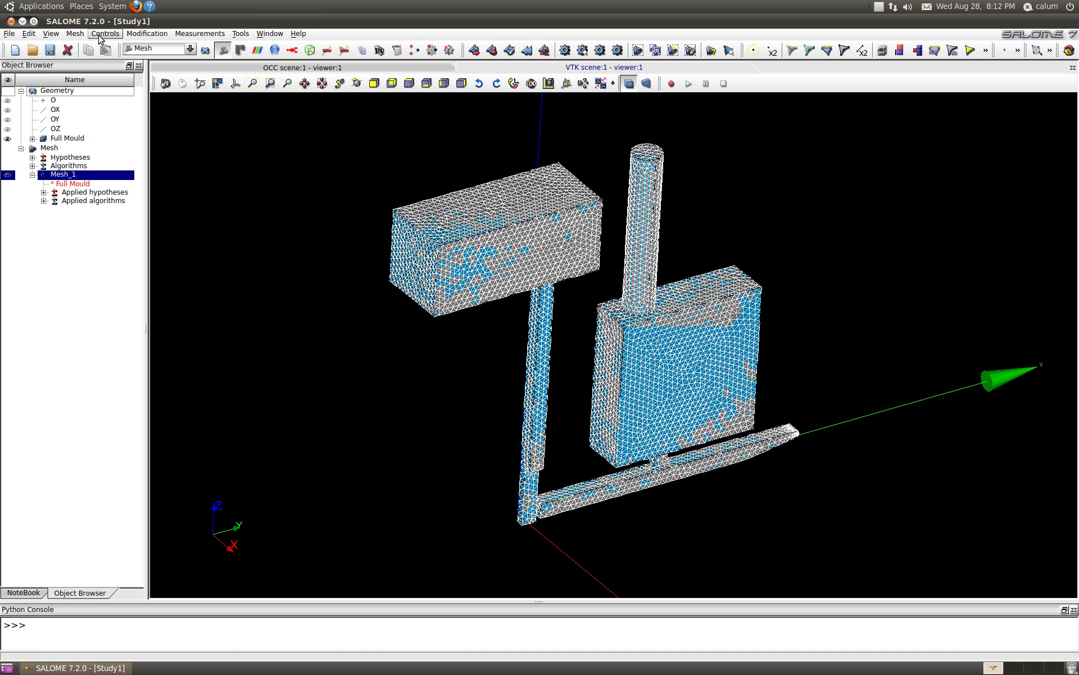
{"action": "left_click", "coordinate": [75, 35]}
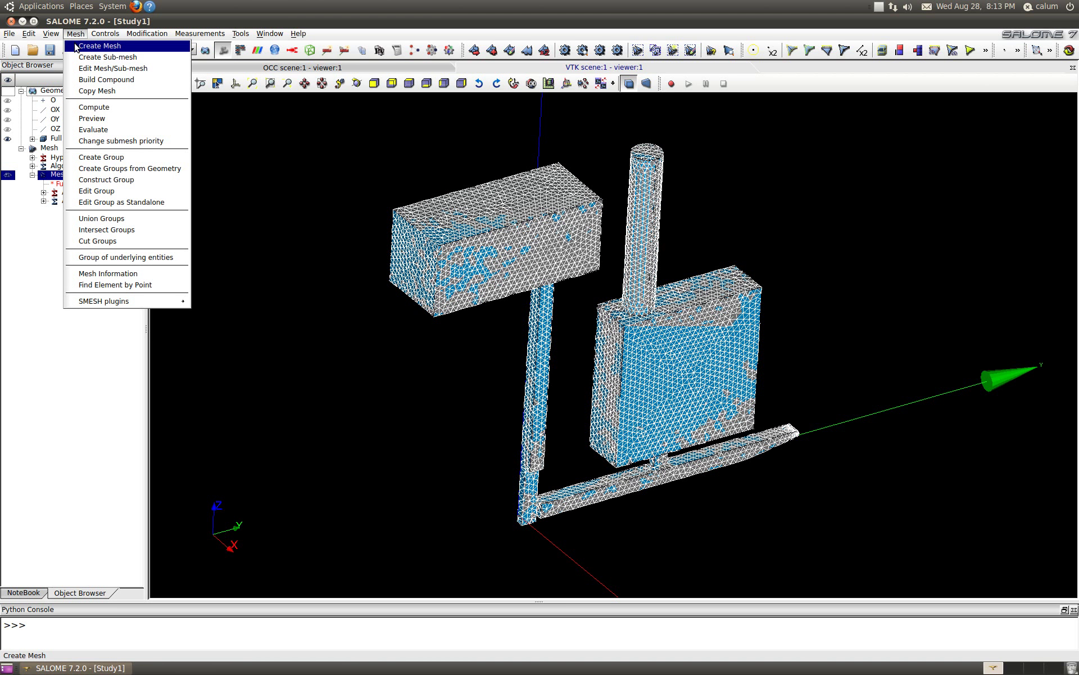
{"action": "left_click", "coordinate": [154, 160]}
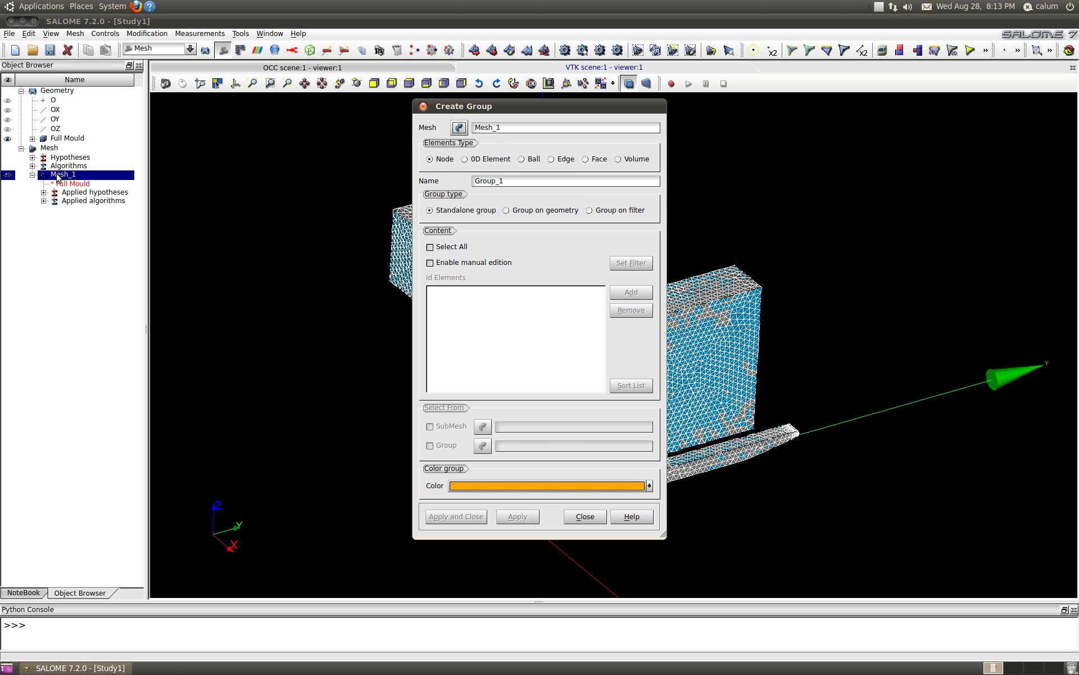
{"action": "left_click", "coordinate": [587, 159]}
{"action": "key", "text": "Tab"}
{"action": "type", "text": "wall"}
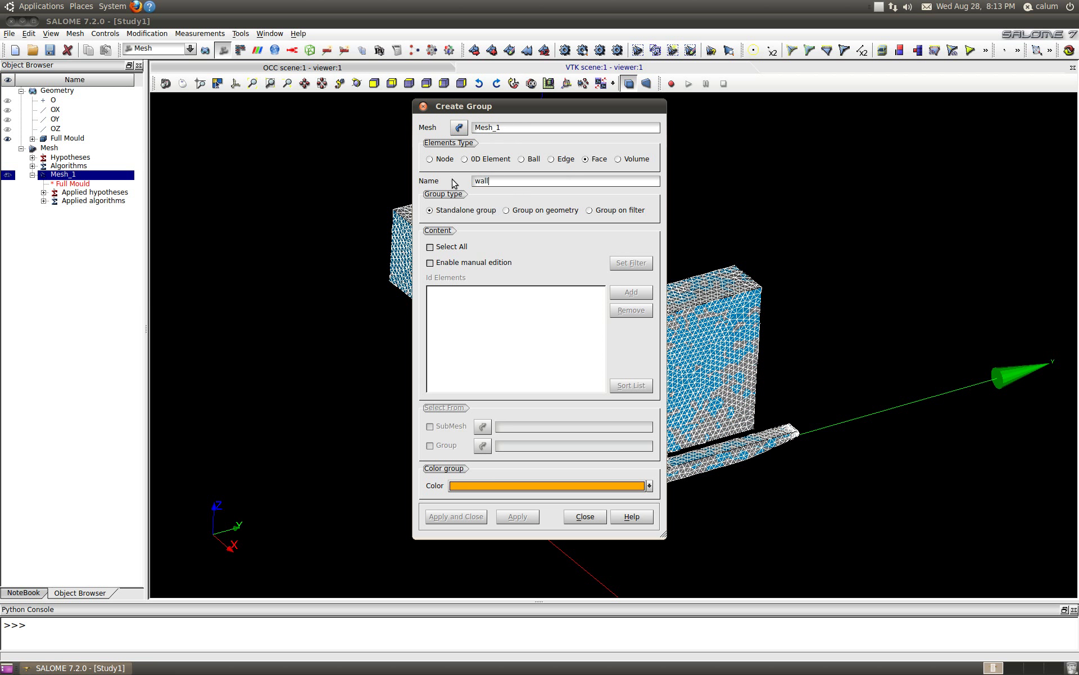
Step: Base the wall group directly on the wall geometry of Full Mould, colour it blue and create it
{"action": "left_click", "coordinate": [506, 211]}
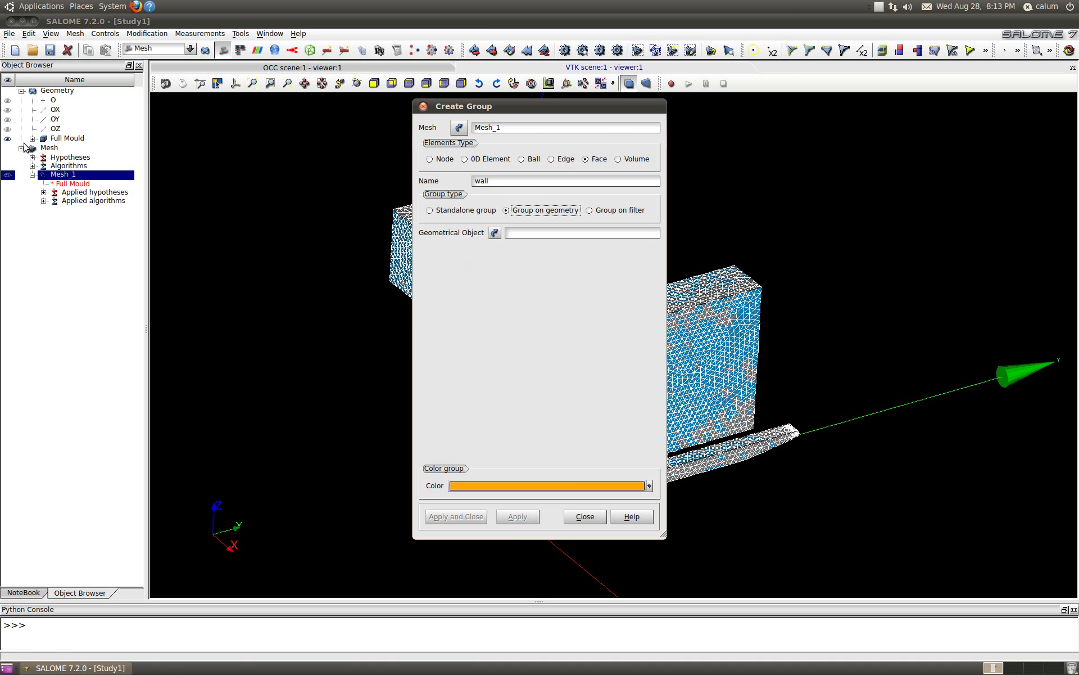
{"action": "left_click", "coordinate": [32, 138]}
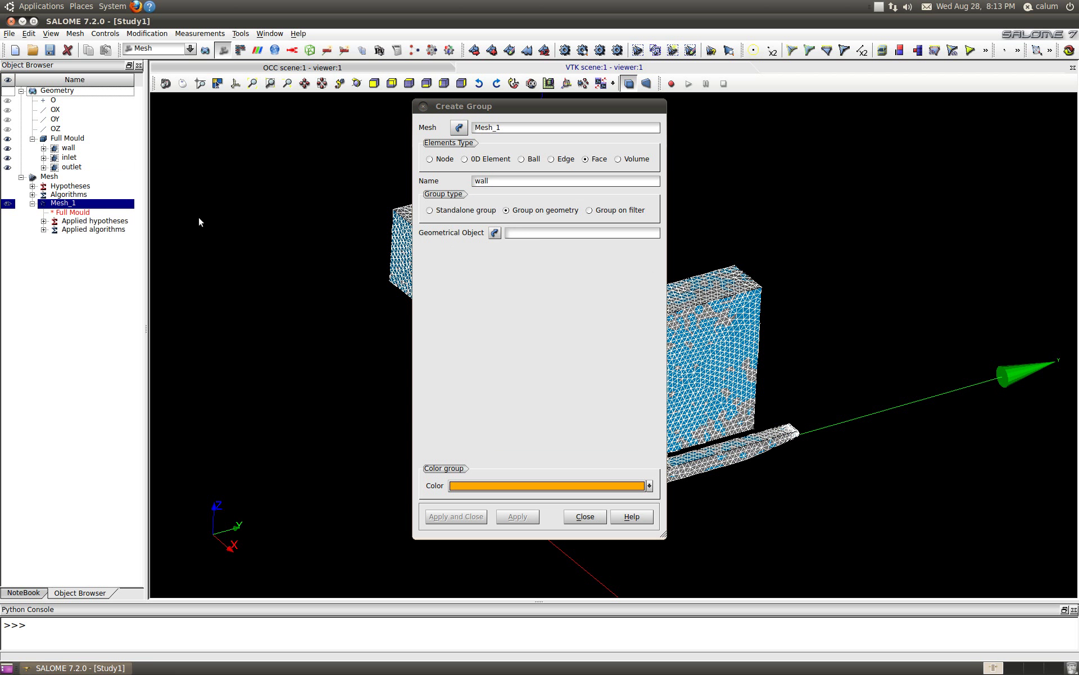
{"action": "left_click", "coordinate": [495, 234]}
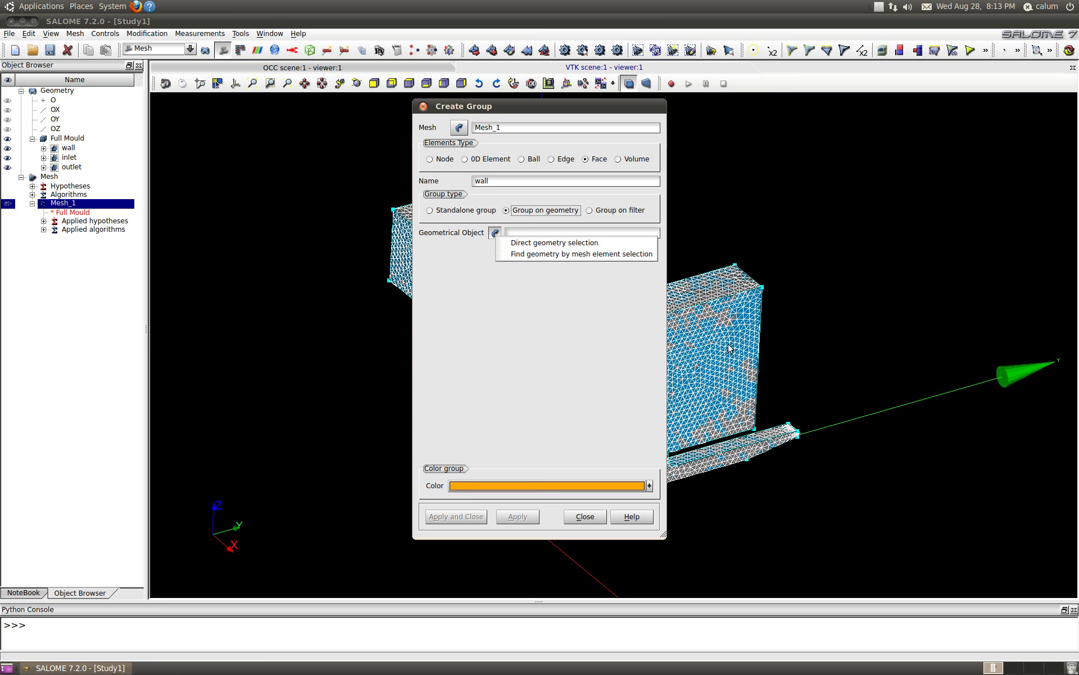
{"action": "left_click", "coordinate": [552, 245]}
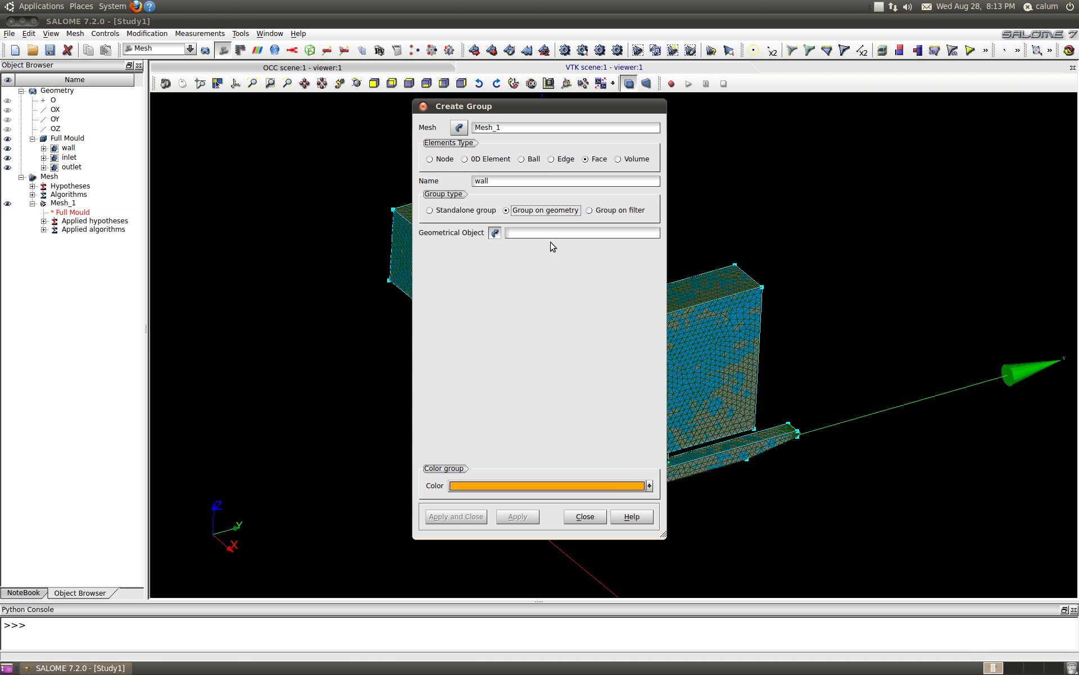
{"action": "left_click", "coordinate": [68, 148]}
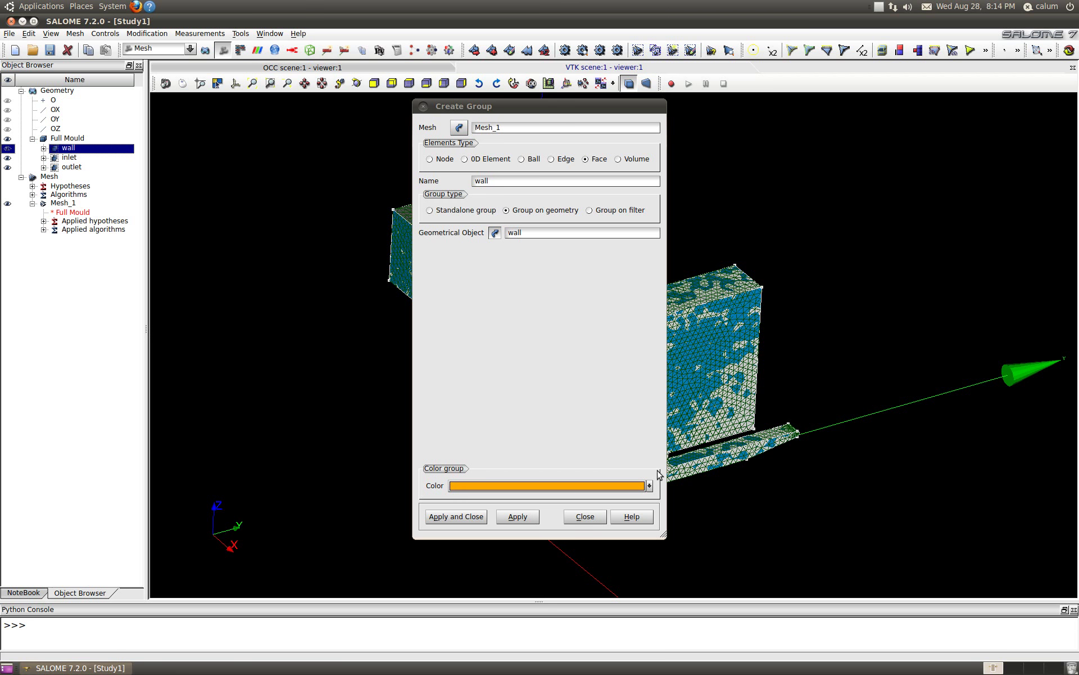
{"action": "left_click", "coordinate": [650, 486]}
{"action": "left_click", "coordinate": [456, 526]}
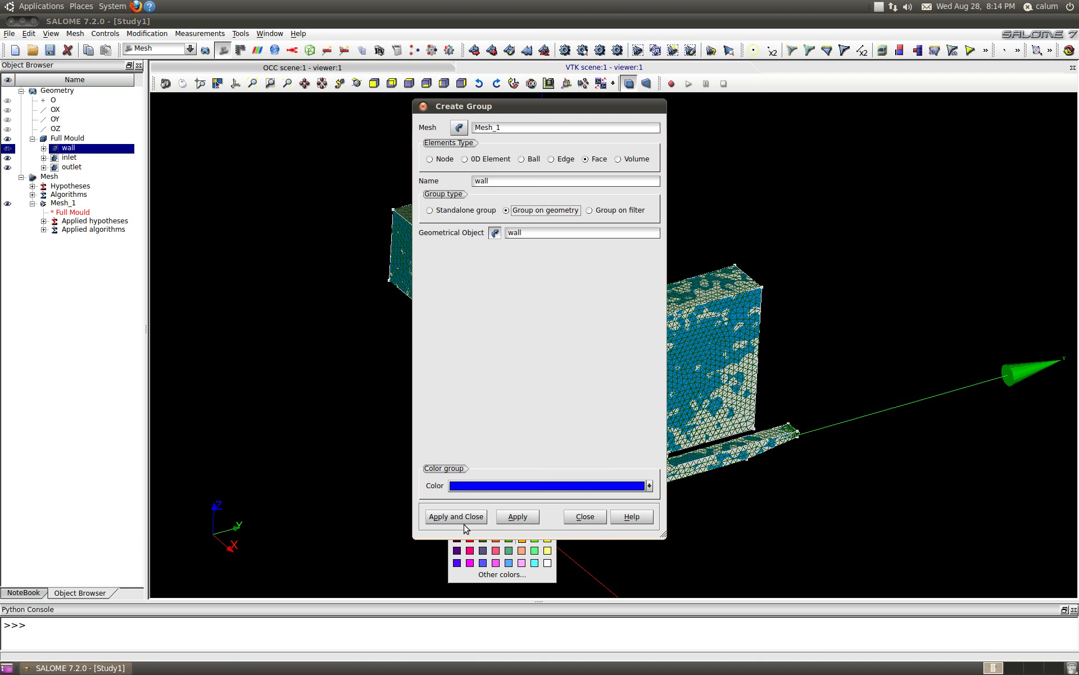
{"action": "left_click", "coordinate": [460, 520]}
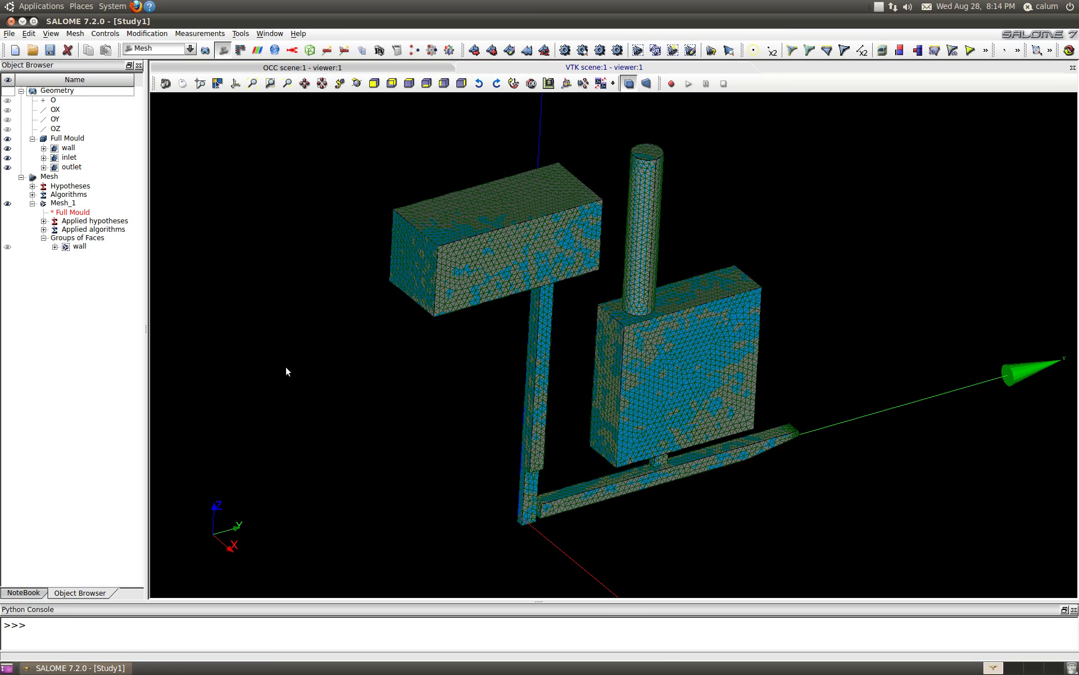
Step: Display the wall face group and toggle its visibility to compare it with the full mesh
{"action": "left_click", "coordinate": [8, 247]}
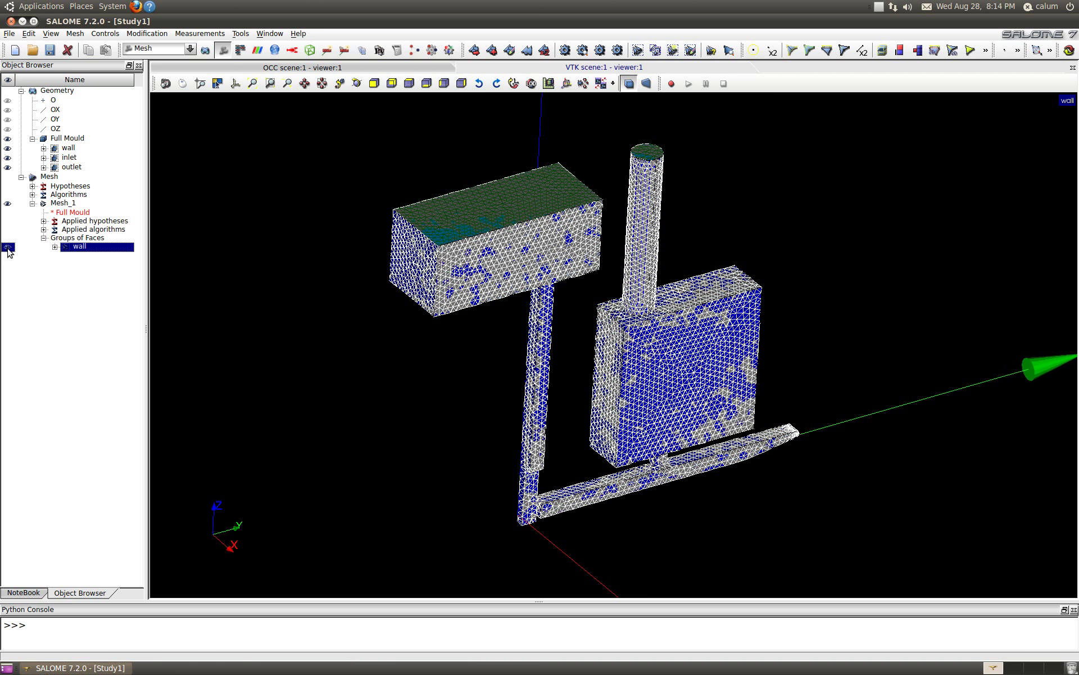
{"action": "left_click", "coordinate": [70, 281]}
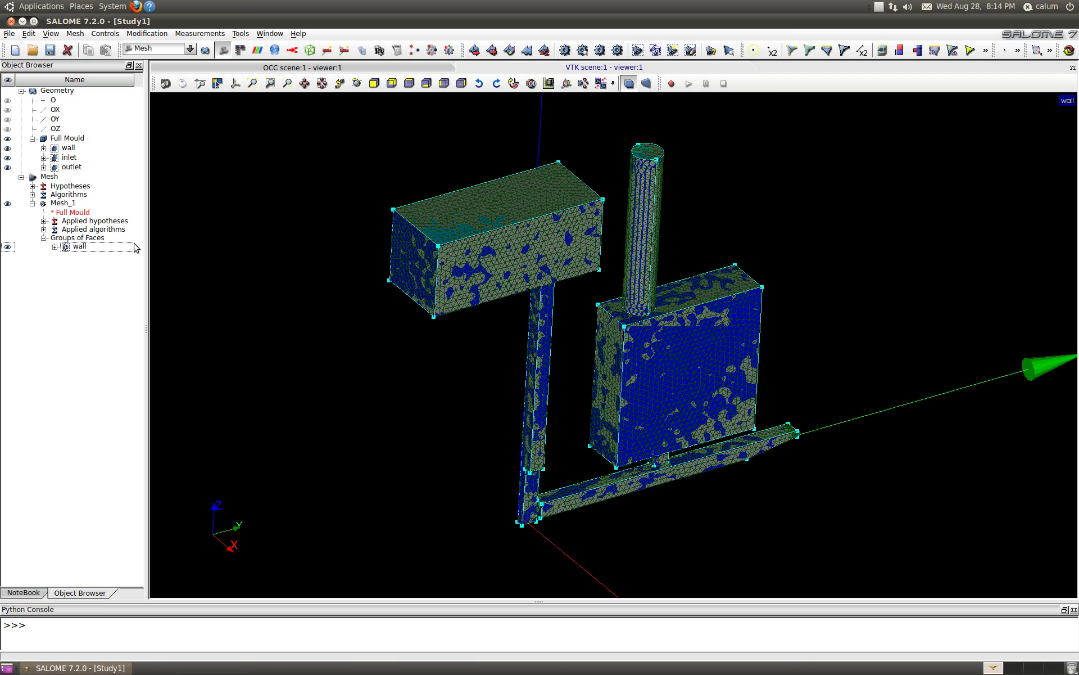
{"action": "left_click", "coordinate": [9, 247]}
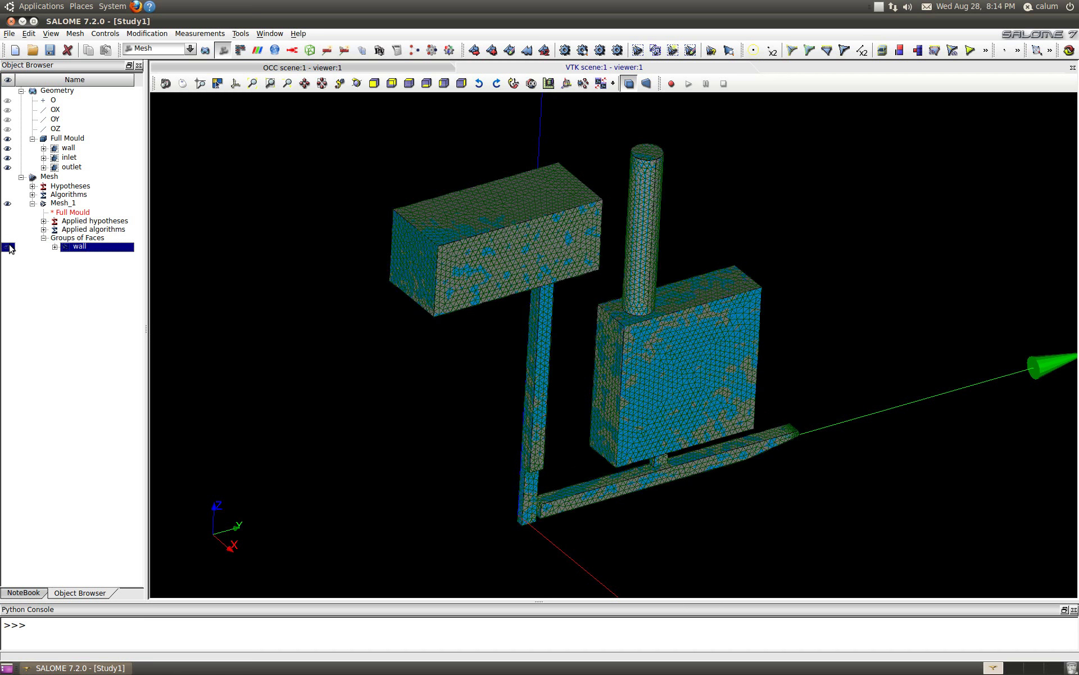
{"action": "left_click", "coordinate": [8, 248]}
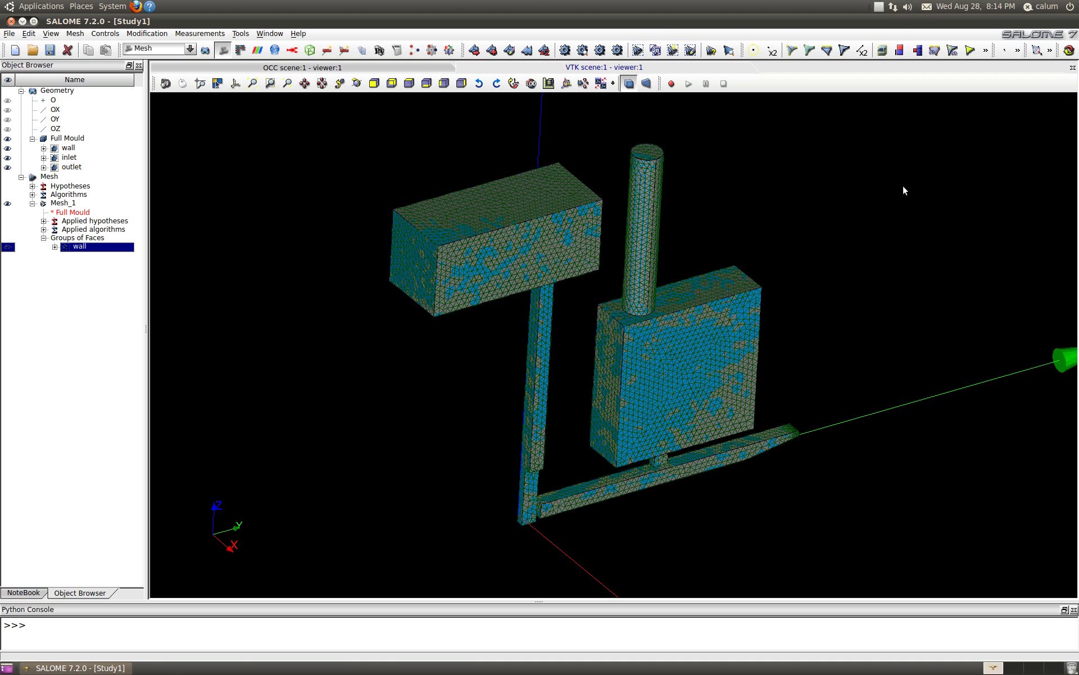
{"action": "left_click", "coordinate": [8, 248]}
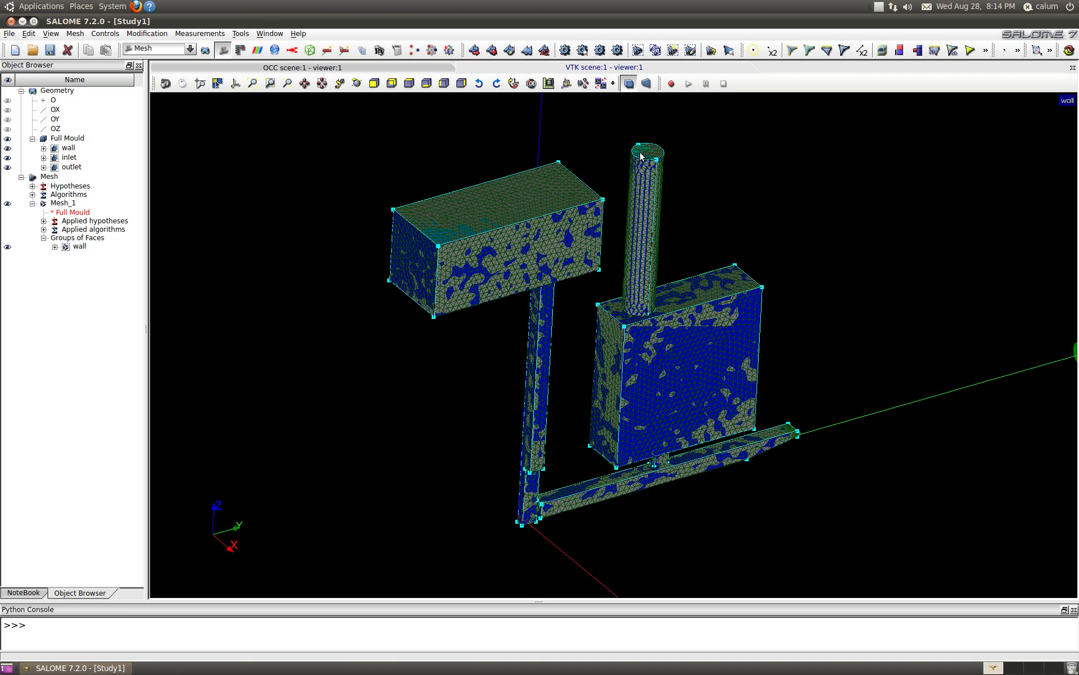
Step: Start a new Node group named inlet on Mesh_1 and make it a group on geometry
{"action": "left_click", "coordinate": [75, 33]}
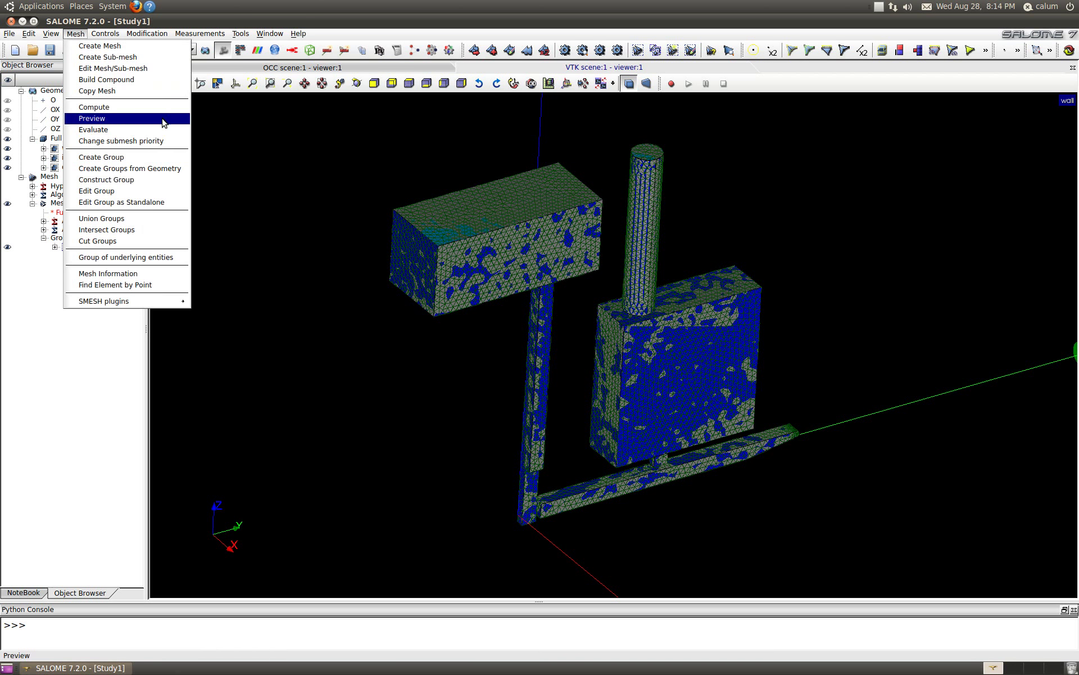
{"action": "left_click", "coordinate": [153, 158]}
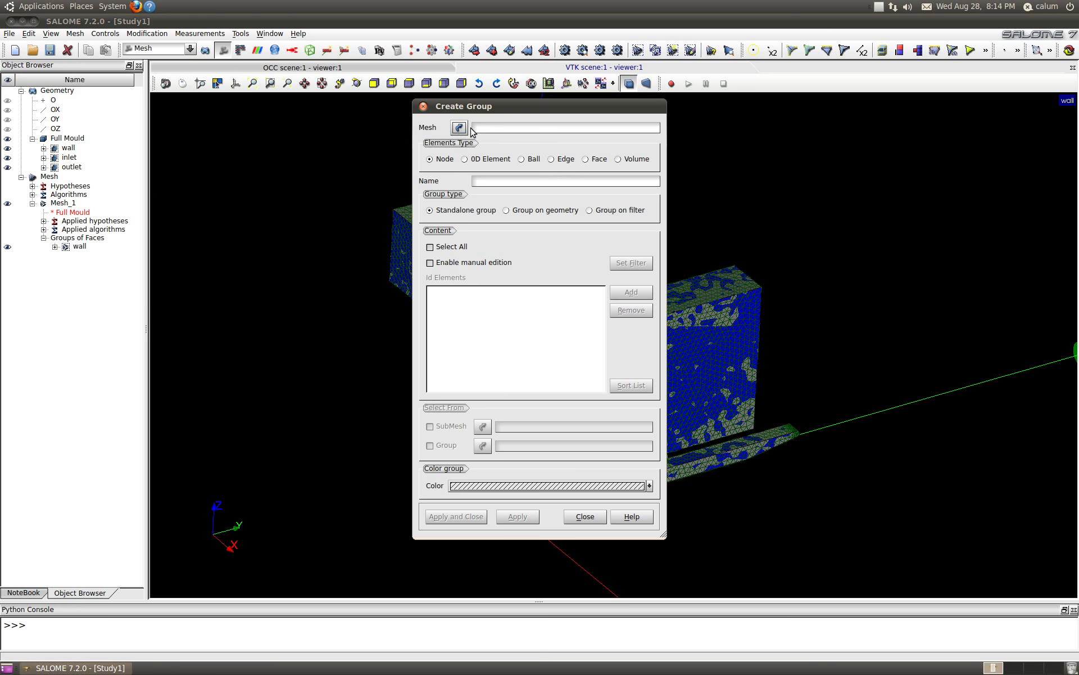
{"action": "left_click", "coordinate": [63, 204]}
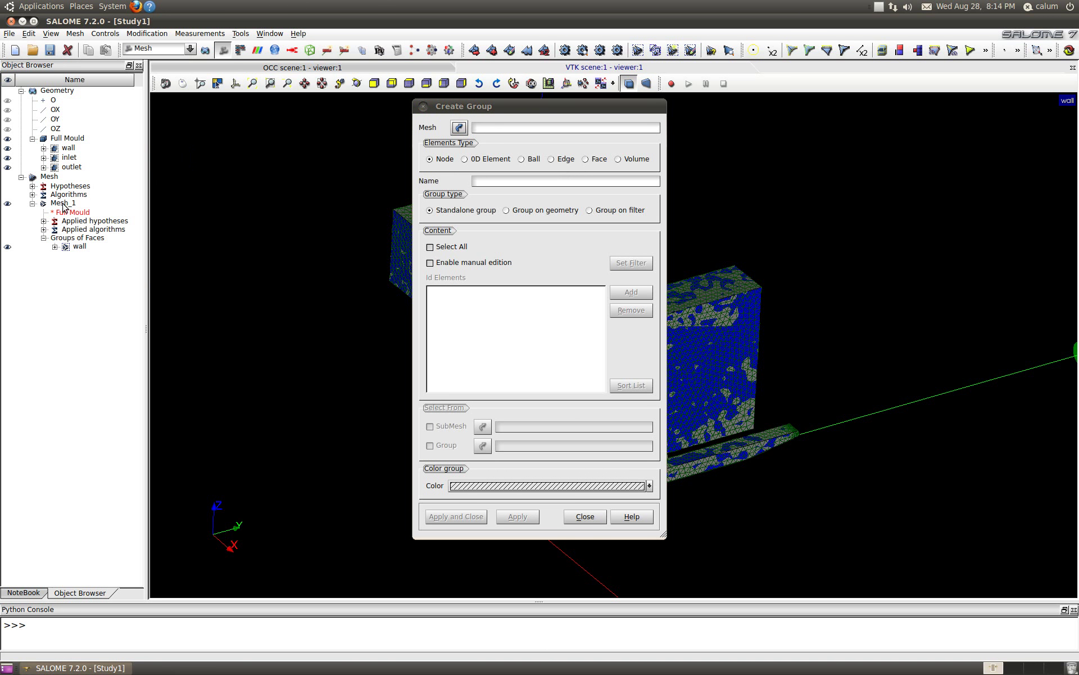
{"action": "left_click", "coordinate": [492, 181]}
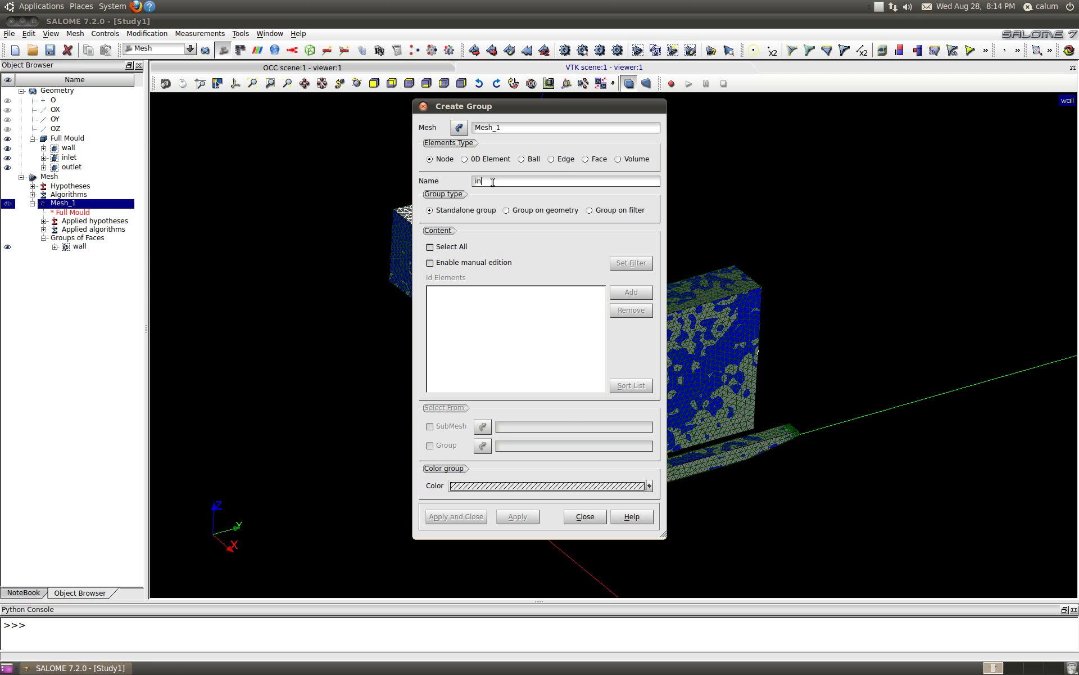
{"action": "left_click", "coordinate": [508, 211]}
Step: Assign the inlet geometry of Full Mould to the node group, colour it red and create the group
{"action": "left_click", "coordinate": [494, 232]}
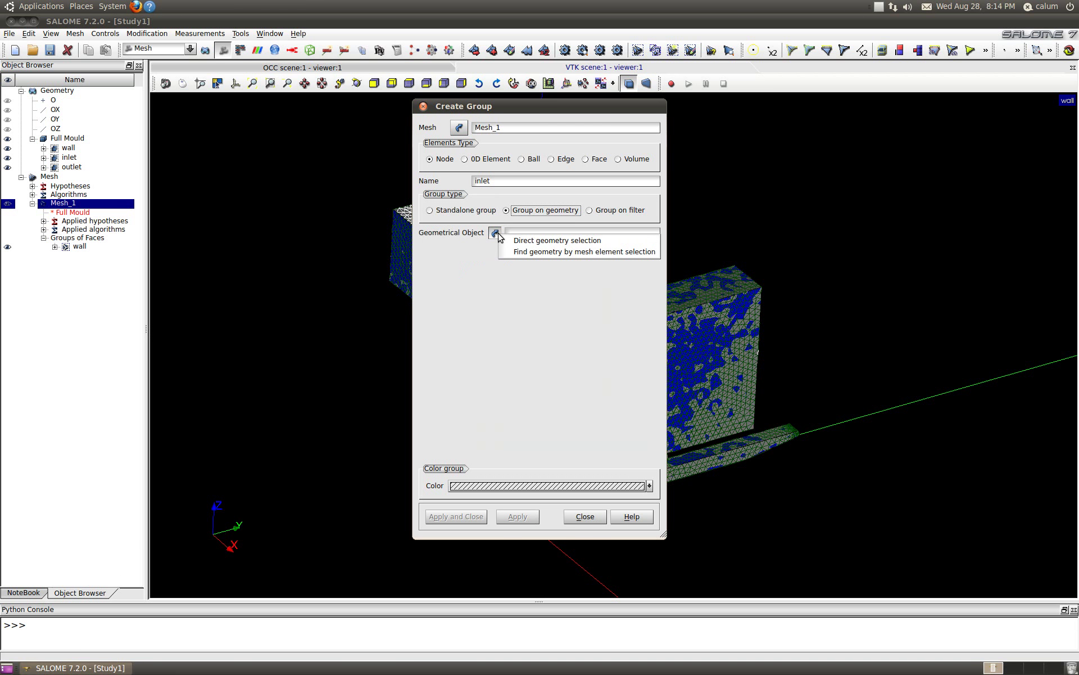
{"action": "left_click", "coordinate": [547, 241]}
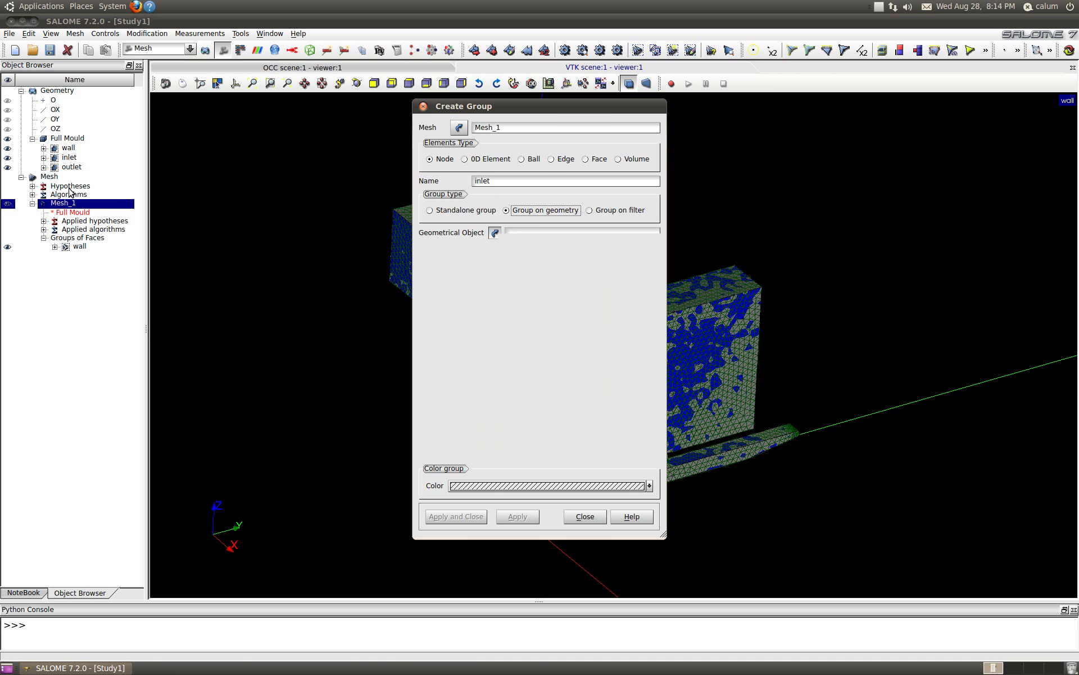
{"action": "left_click", "coordinate": [67, 158]}
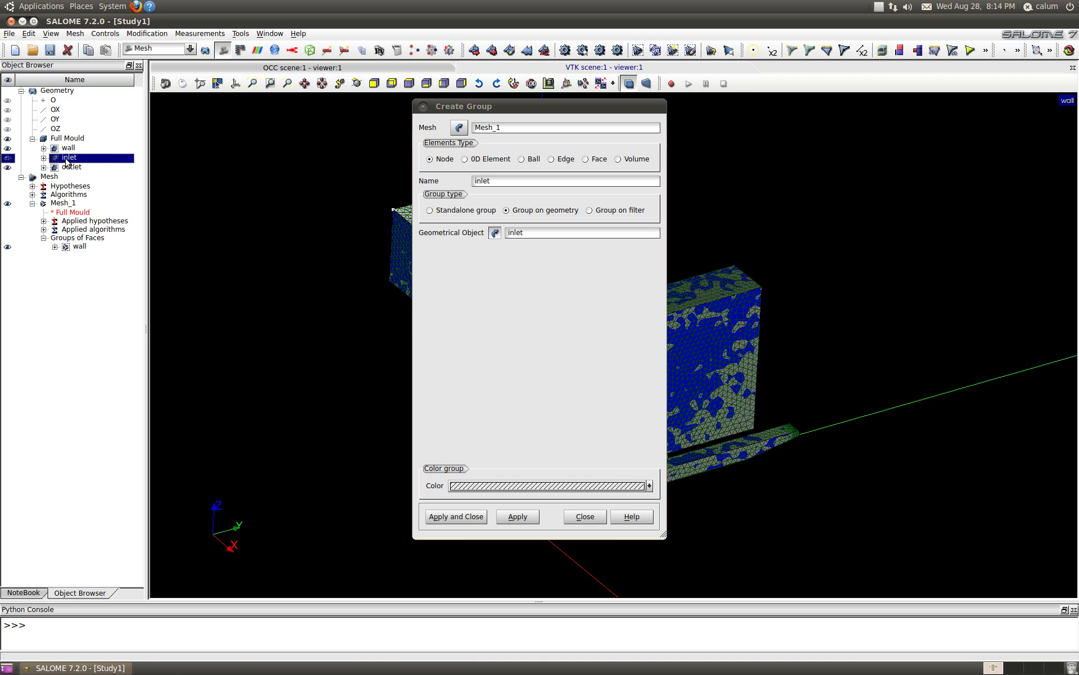
{"action": "left_click", "coordinate": [650, 485]}
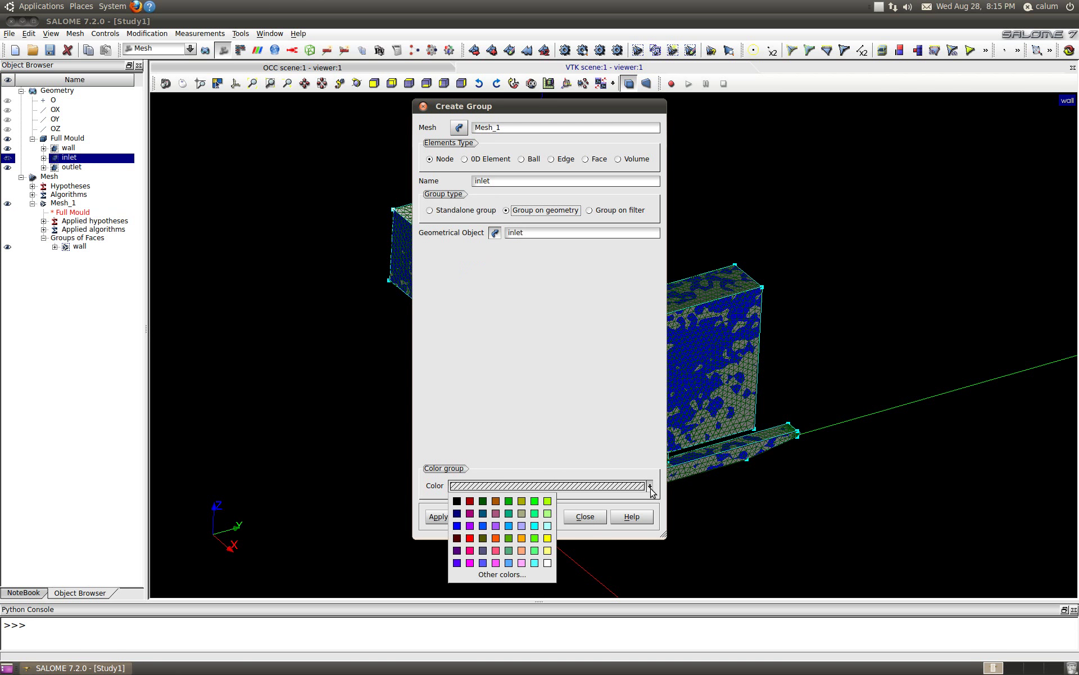
{"action": "left_click", "coordinate": [470, 538]}
{"action": "left_click", "coordinate": [475, 522]}
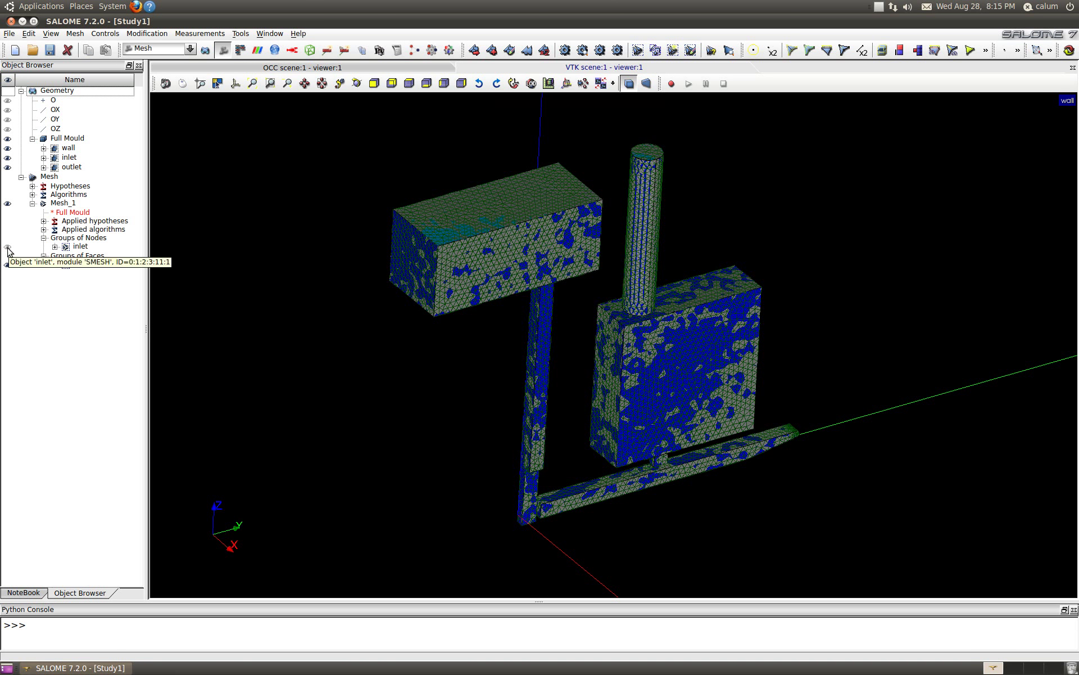
Step: Display the inlet node group and check its entry under the groups of Mesh_1
{"action": "left_click", "coordinate": [8, 246]}
{"action": "left_click", "coordinate": [259, 248]}
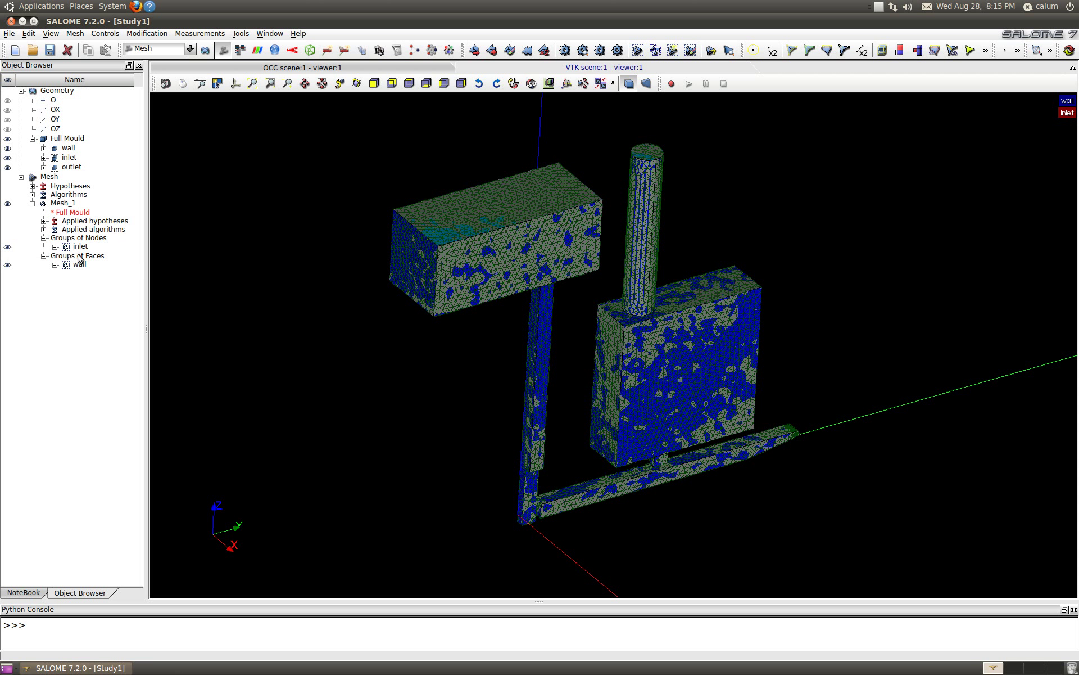
{"action": "left_click", "coordinate": [43, 238]}
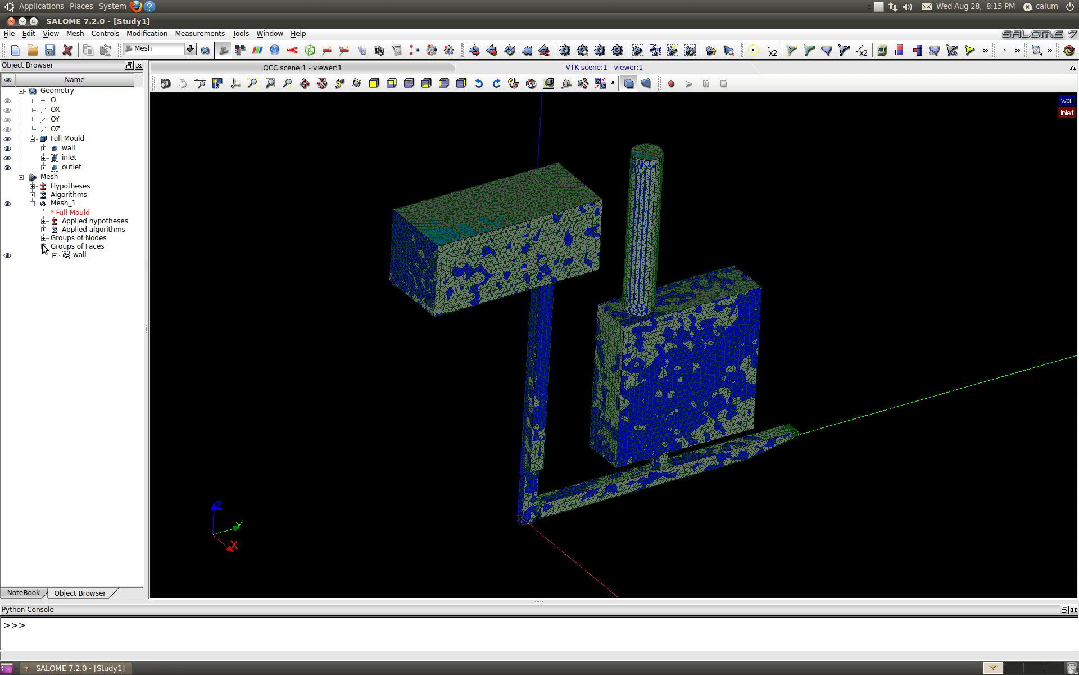
{"action": "left_click", "coordinate": [43, 238]}
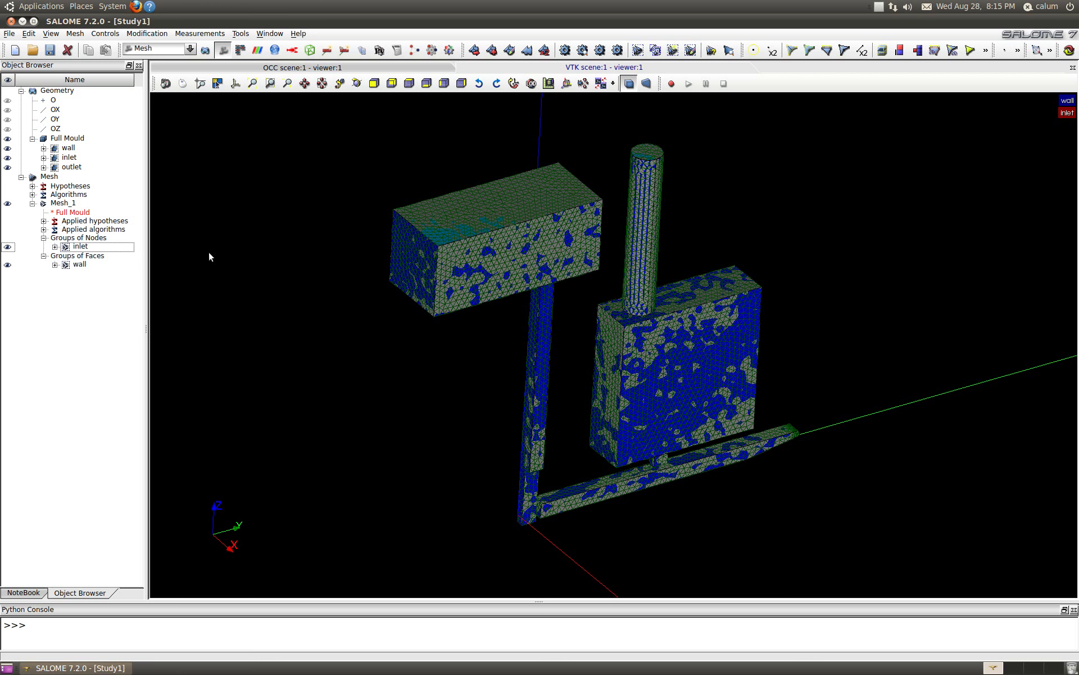
{"action": "left_click", "coordinate": [244, 249]}
{"action": "left_click", "coordinate": [55, 247]}
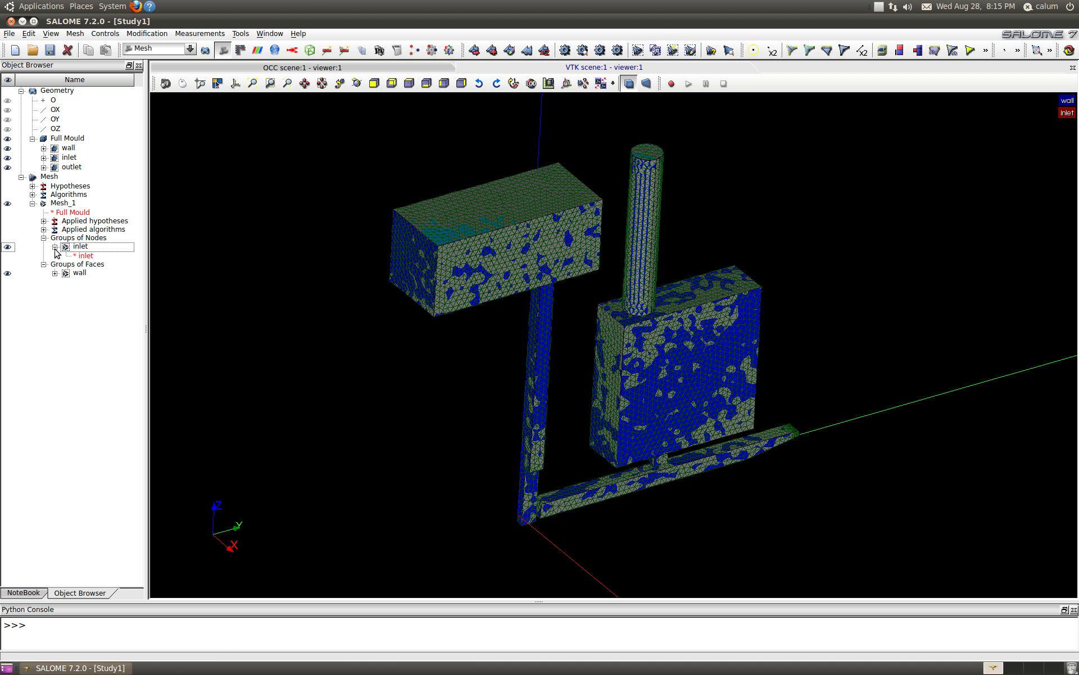
{"action": "left_click", "coordinate": [54, 247]}
Step: Hide the Full Mould geometry with its wall, inlet and outlet groups from the mesh view
{"action": "left_click", "coordinate": [7, 167]}
{"action": "left_click", "coordinate": [8, 158]}
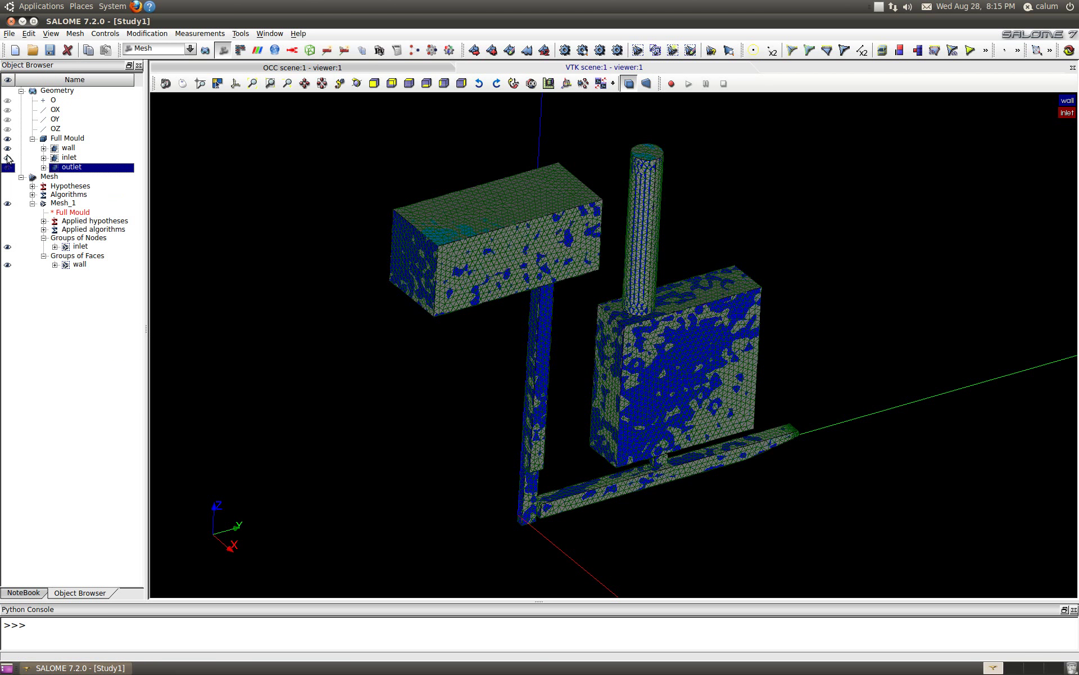
{"action": "left_click", "coordinate": [8, 148]}
{"action": "left_click", "coordinate": [8, 147]}
{"action": "left_click", "coordinate": [212, 225]}
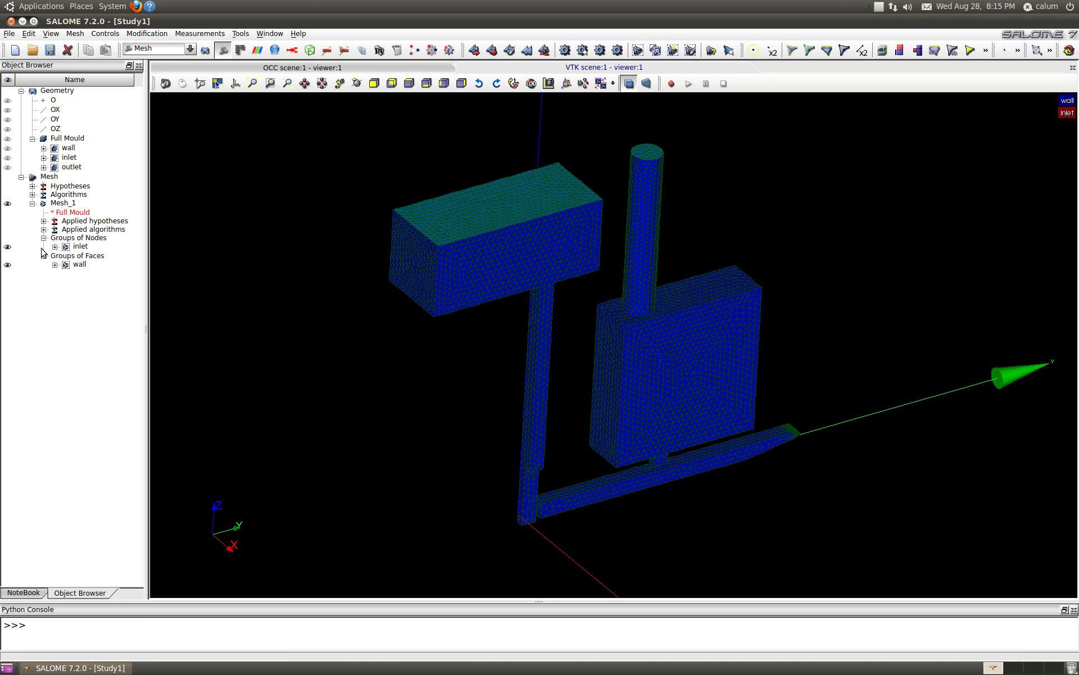
Step: Delete the inlet group from the node groups of Mesh_1
{"action": "right_click", "coordinate": [84, 248]}
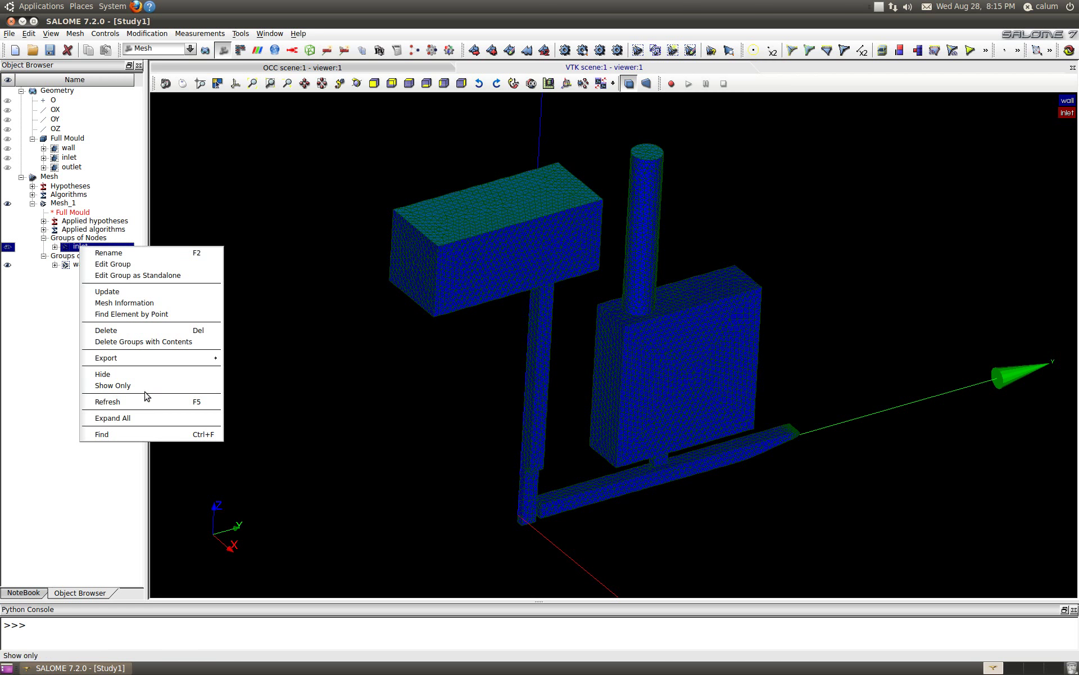
{"action": "left_click", "coordinate": [151, 331]}
{"action": "left_click", "coordinate": [554, 277]}
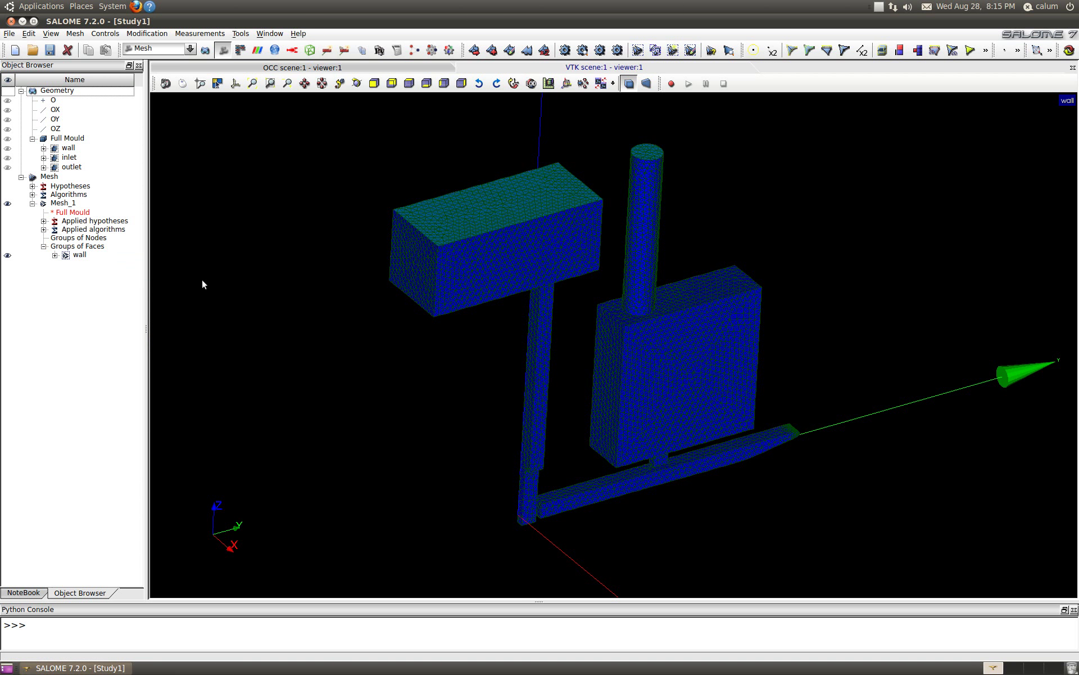
Step: Display the inlet geometry of Full Mould together with the mesh
{"action": "left_click", "coordinate": [6, 162]}
{"action": "left_click", "coordinate": [268, 151]}
{"action": "left_click", "coordinate": [77, 34]}
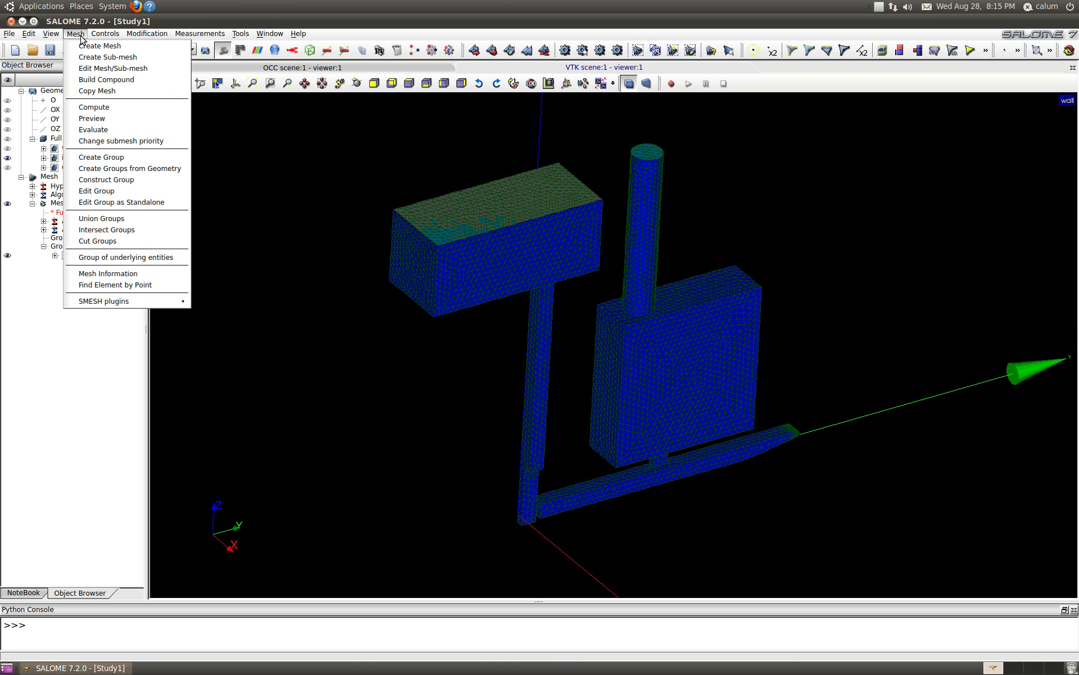
{"action": "left_click", "coordinate": [127, 47]}
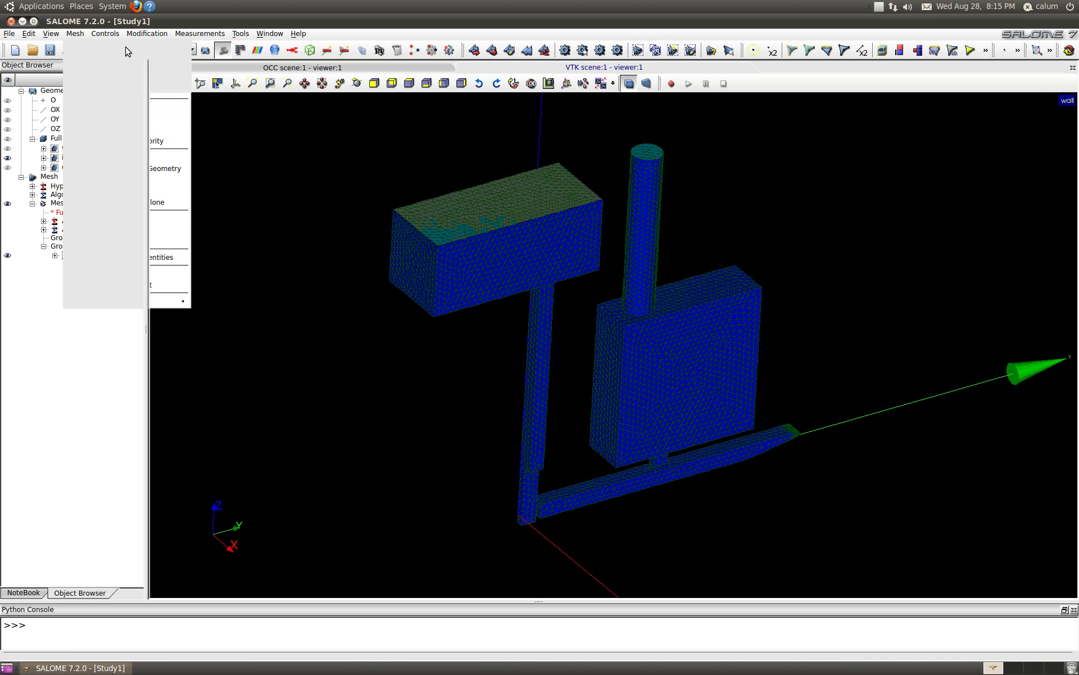
{"action": "left_click", "coordinate": [559, 349]}
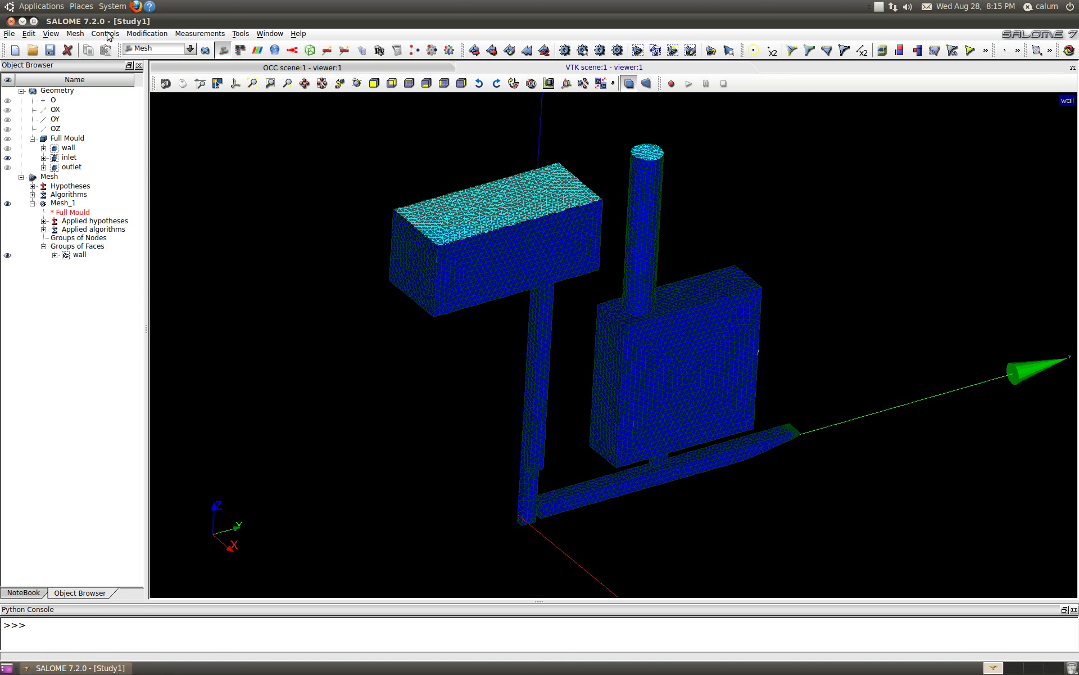
{"action": "left_click", "coordinate": [75, 33]}
{"action": "left_click", "coordinate": [98, 154]}
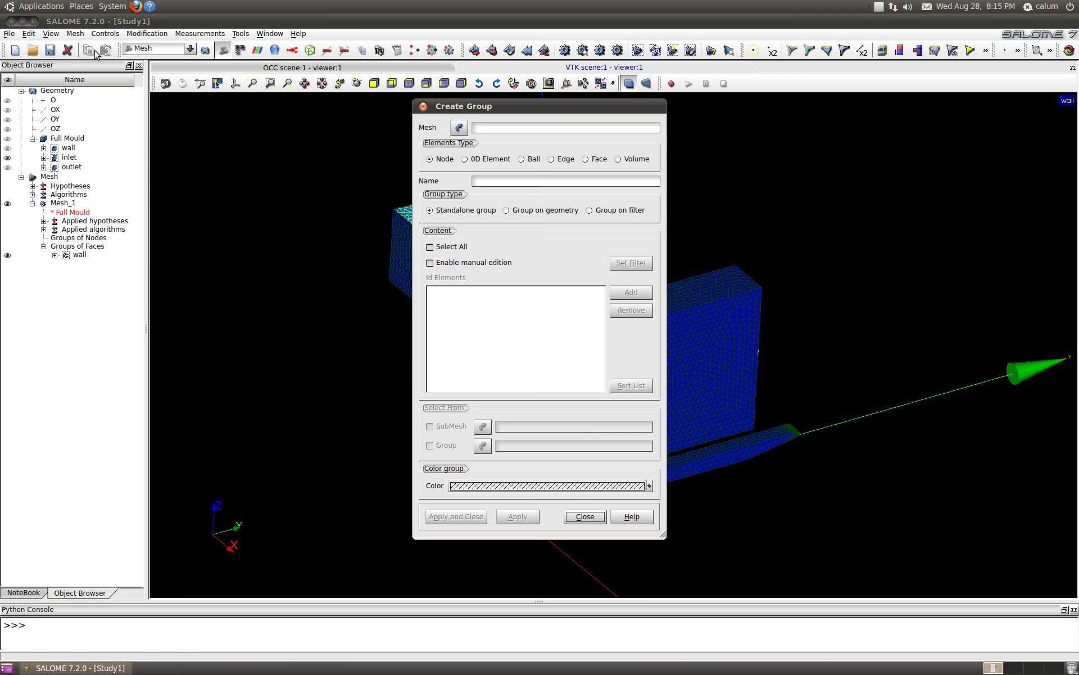
{"action": "left_click", "coordinate": [76, 34]}
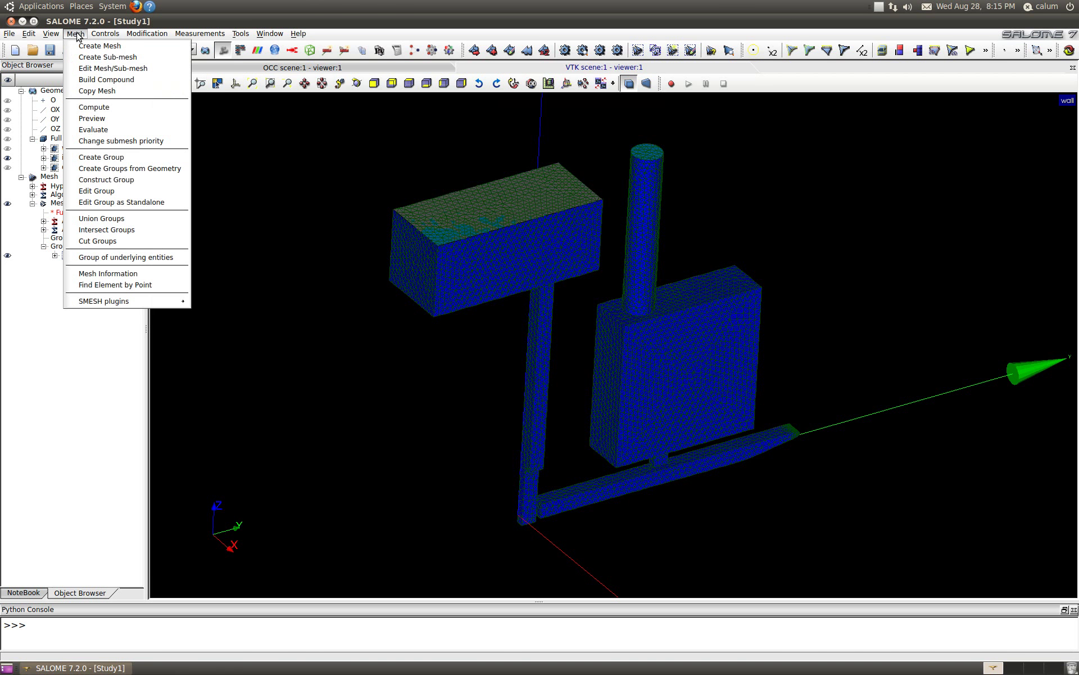
{"action": "left_click", "coordinate": [118, 170]}
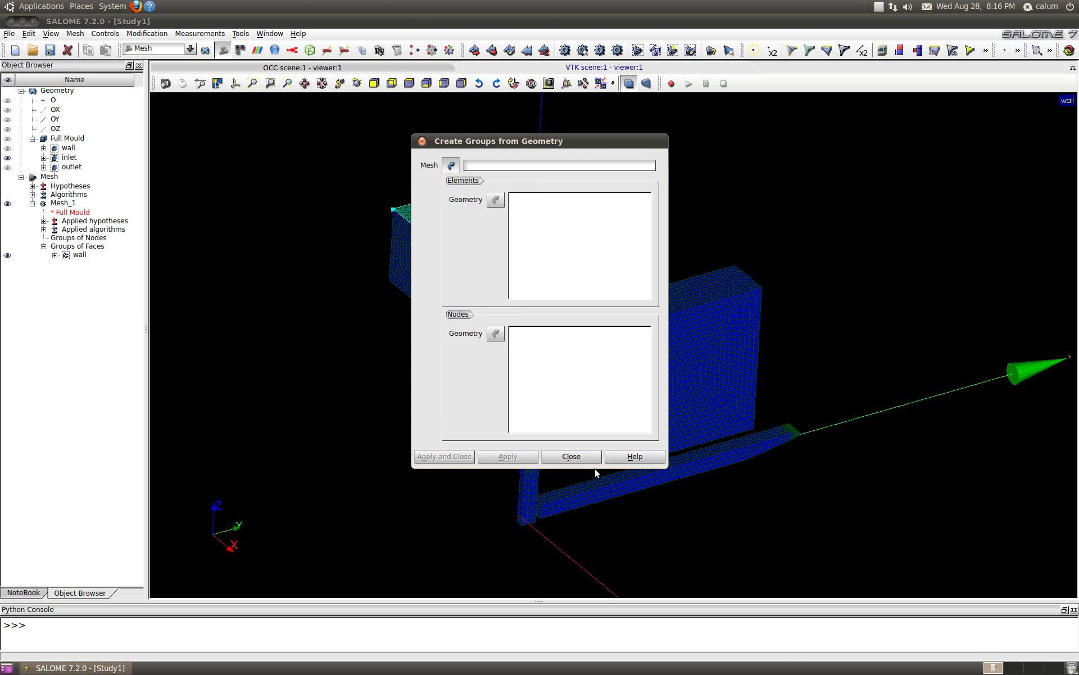
{"action": "left_click", "coordinate": [593, 462]}
Step: Start a new face group on Mesh_1 and name it inlet
{"action": "left_click", "coordinate": [75, 34]}
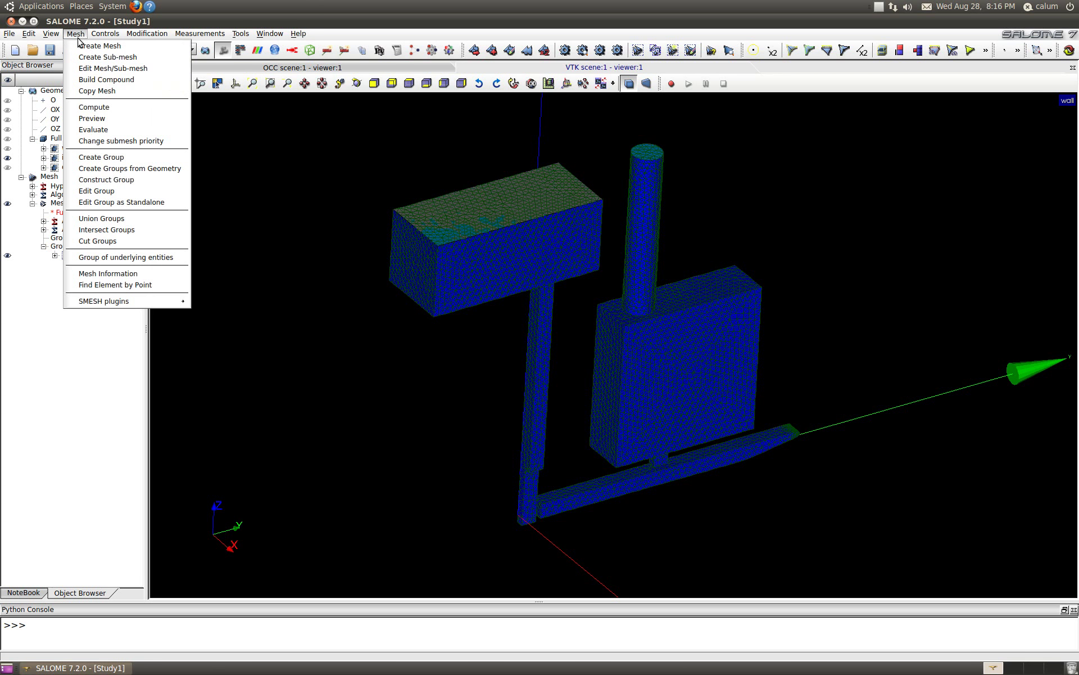
{"action": "left_click", "coordinate": [154, 159]}
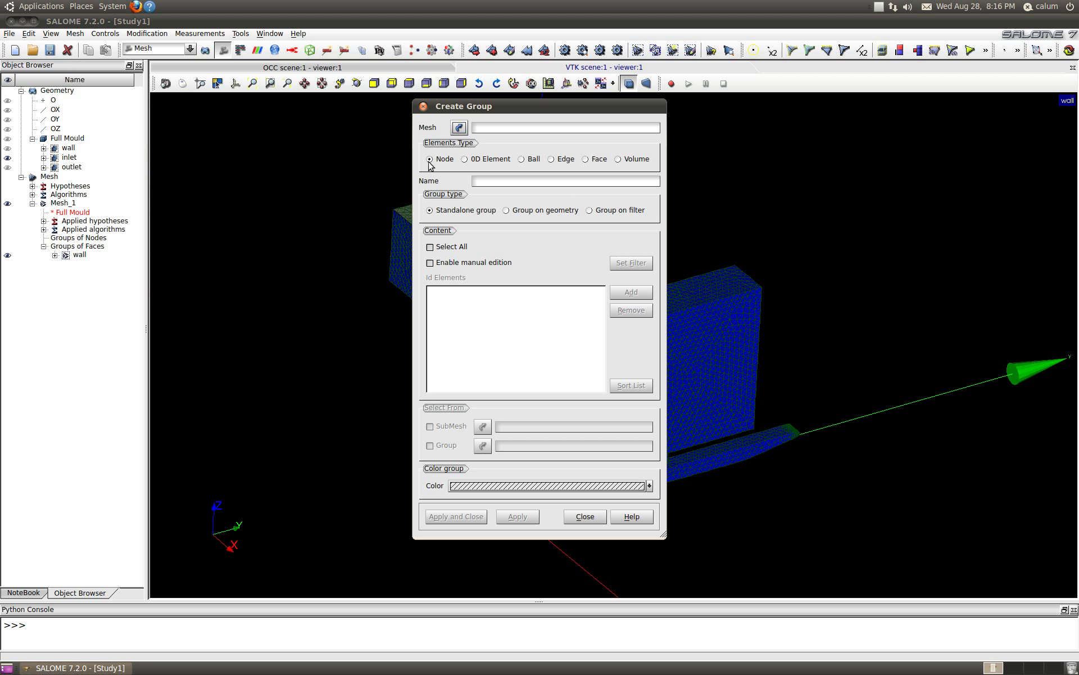
{"action": "left_click", "coordinate": [587, 160]}
{"action": "left_click", "coordinate": [459, 128]}
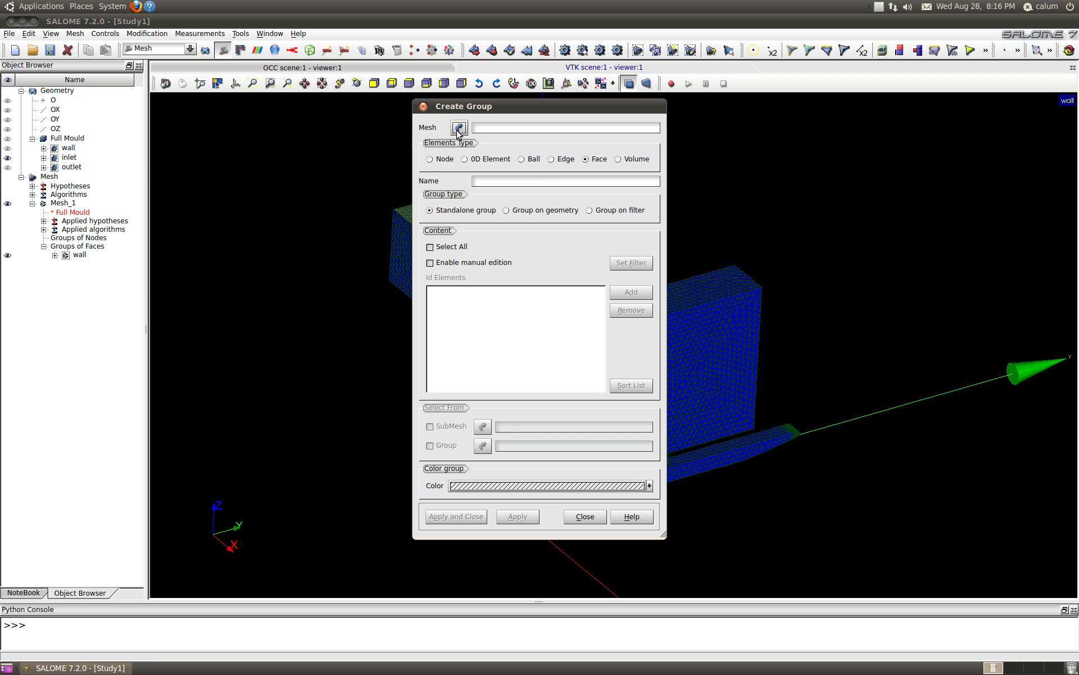
{"action": "left_click", "coordinate": [65, 205]}
{"action": "left_click", "coordinate": [509, 181]}
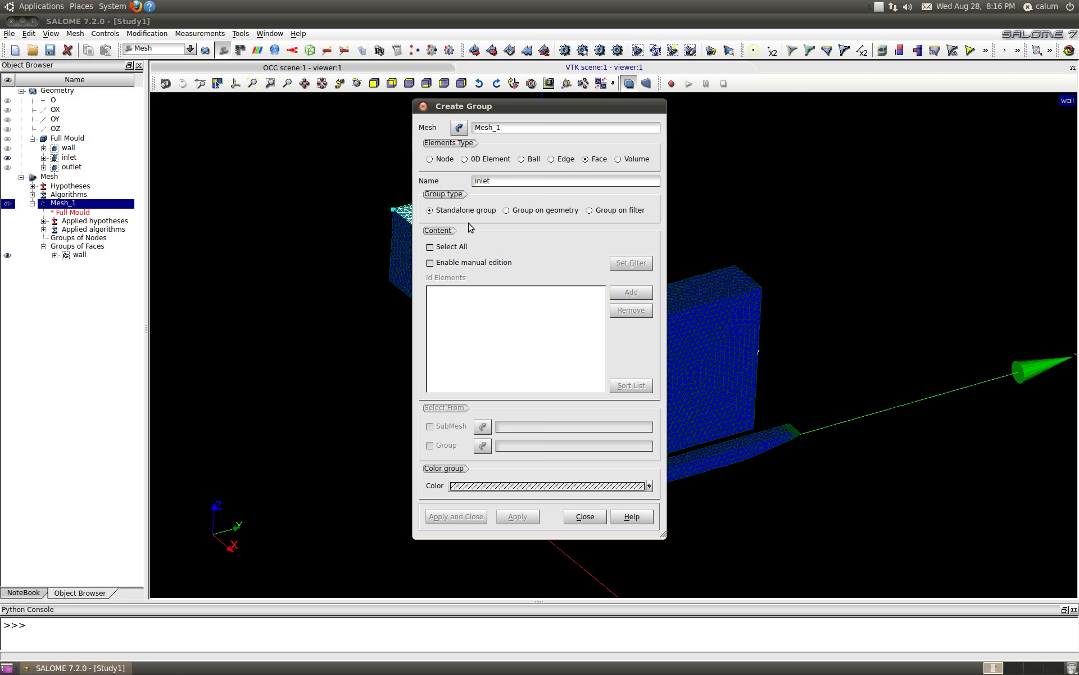
Step: Base the new face group on geometry and assign the inlet geometry of Full Mould to it
{"action": "left_click", "coordinate": [506, 211]}
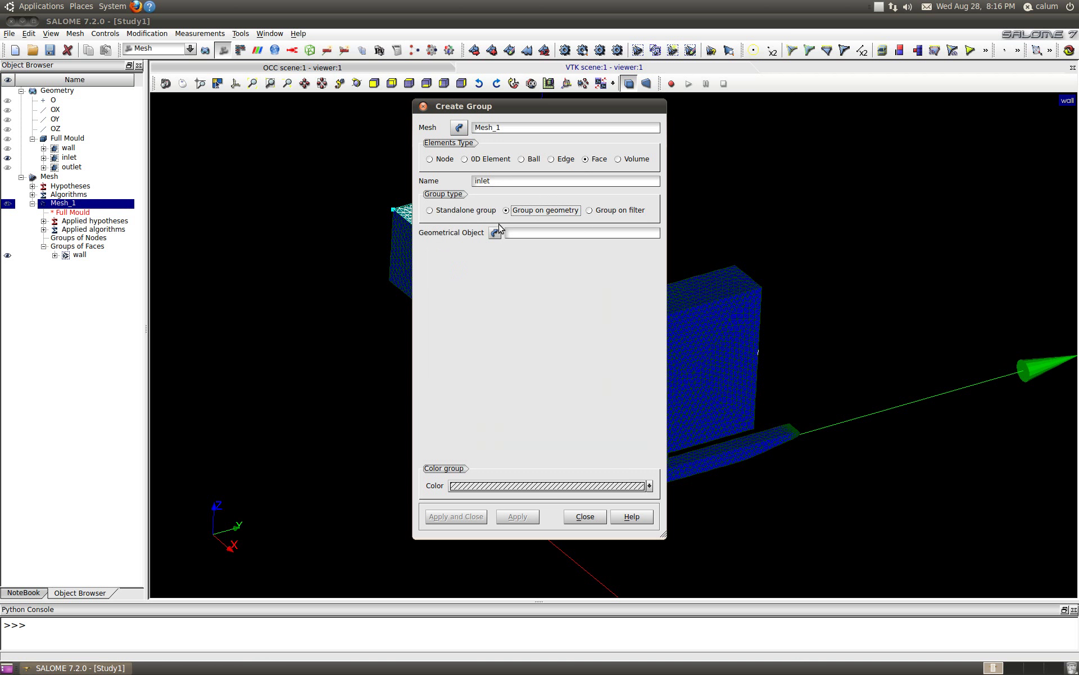
{"action": "left_click", "coordinate": [494, 232]}
{"action": "left_click", "coordinate": [533, 241]}
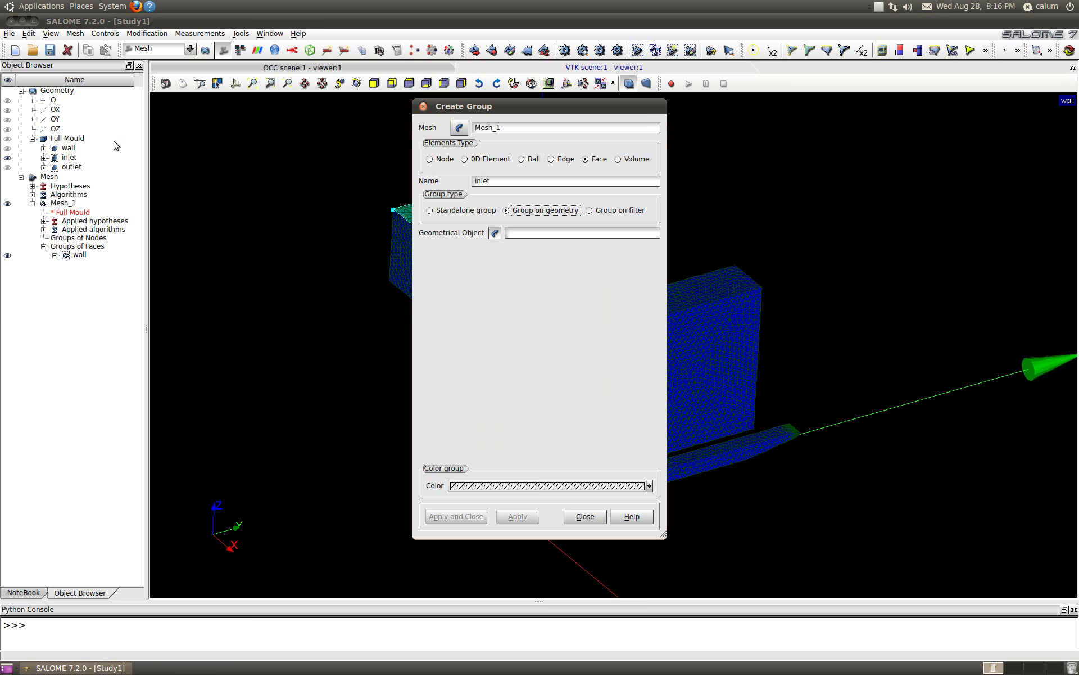
{"action": "left_click", "coordinate": [68, 148]}
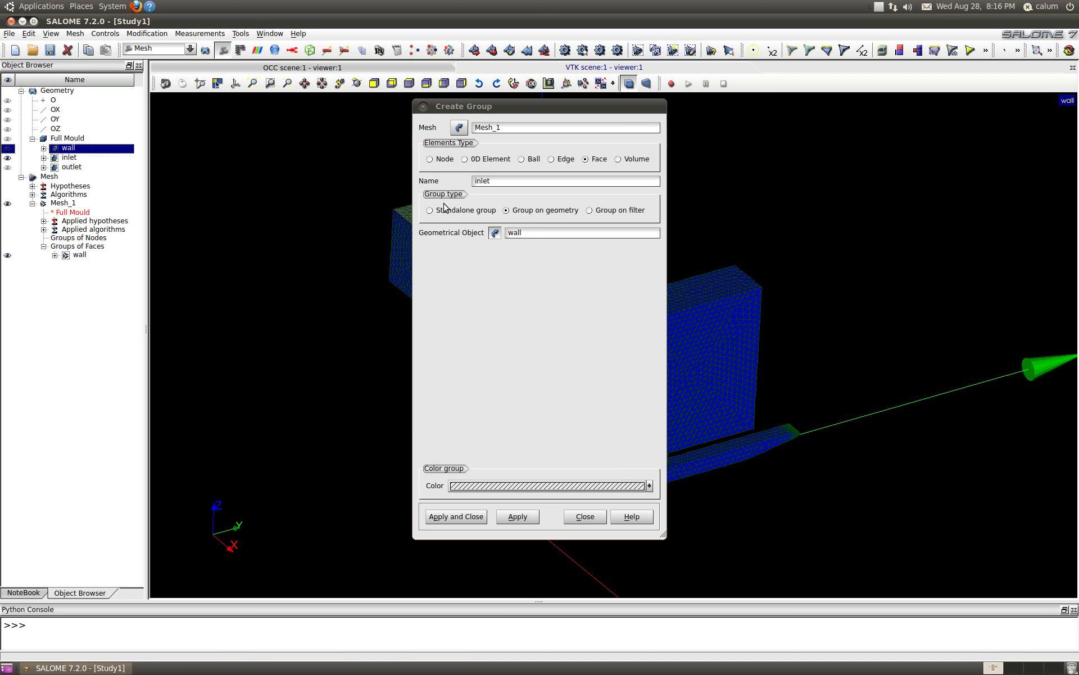
{"action": "left_click", "coordinate": [68, 158]}
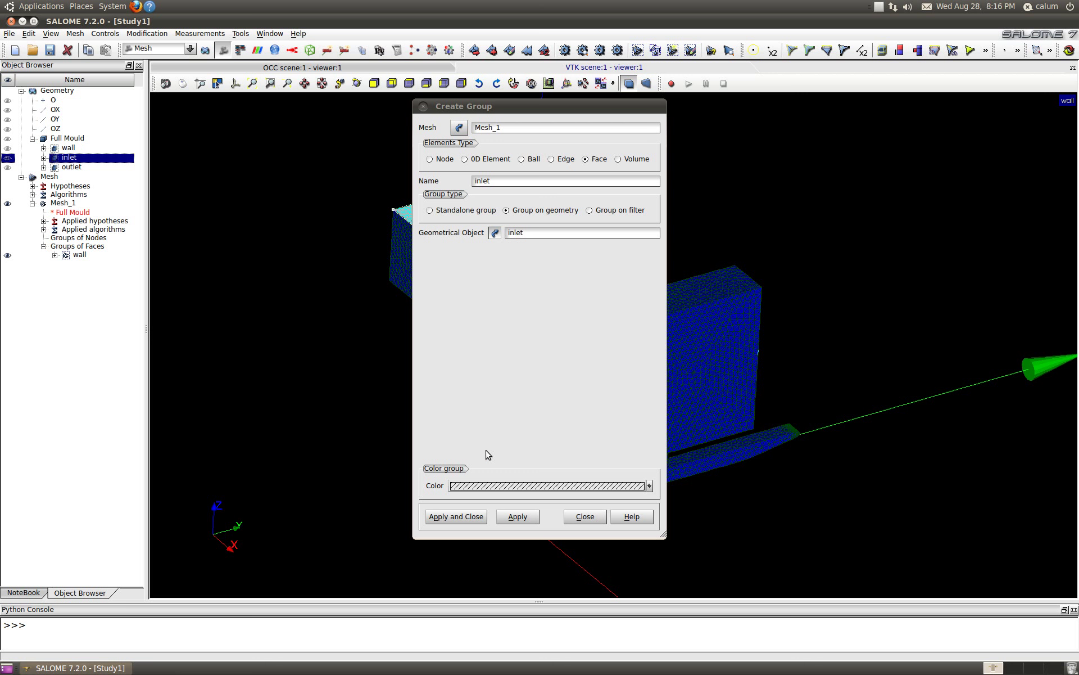
Step: Colour the inlet face group red, create it and display it on the mesh
{"action": "left_click", "coordinate": [650, 486]}
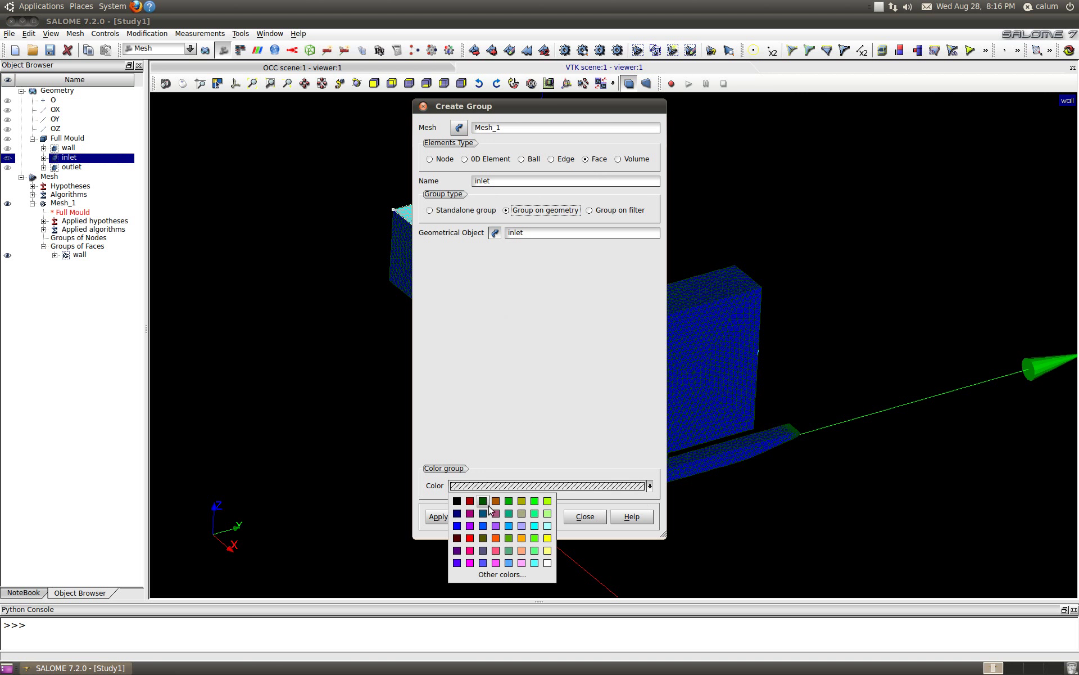
{"action": "left_click", "coordinate": [470, 538]}
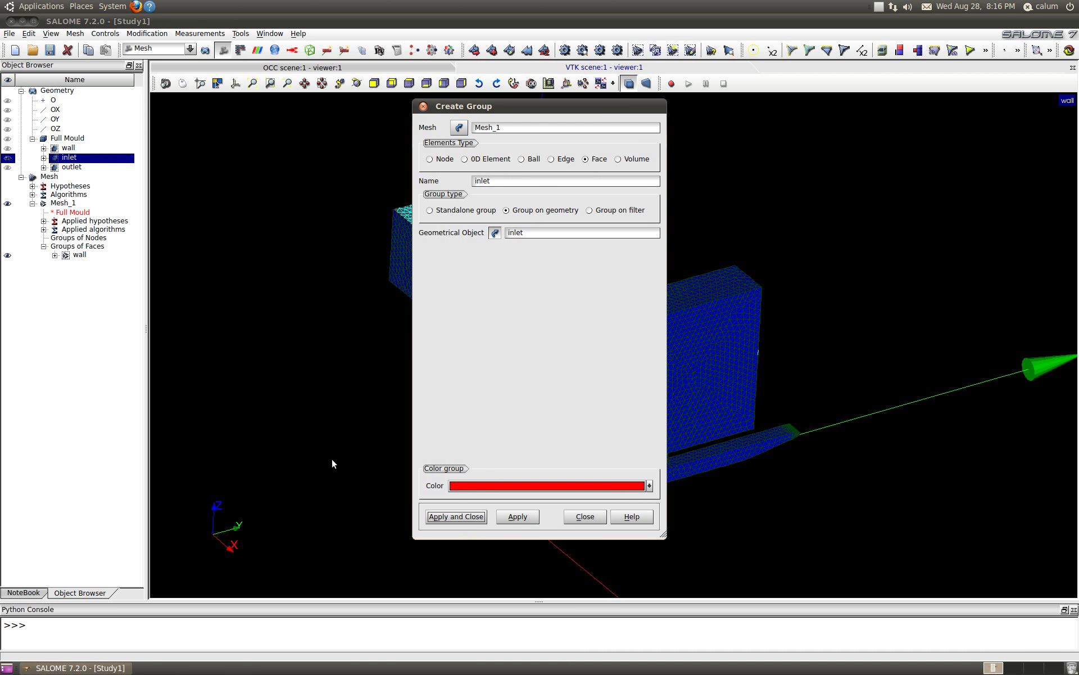
{"action": "key", "text": "Return"}
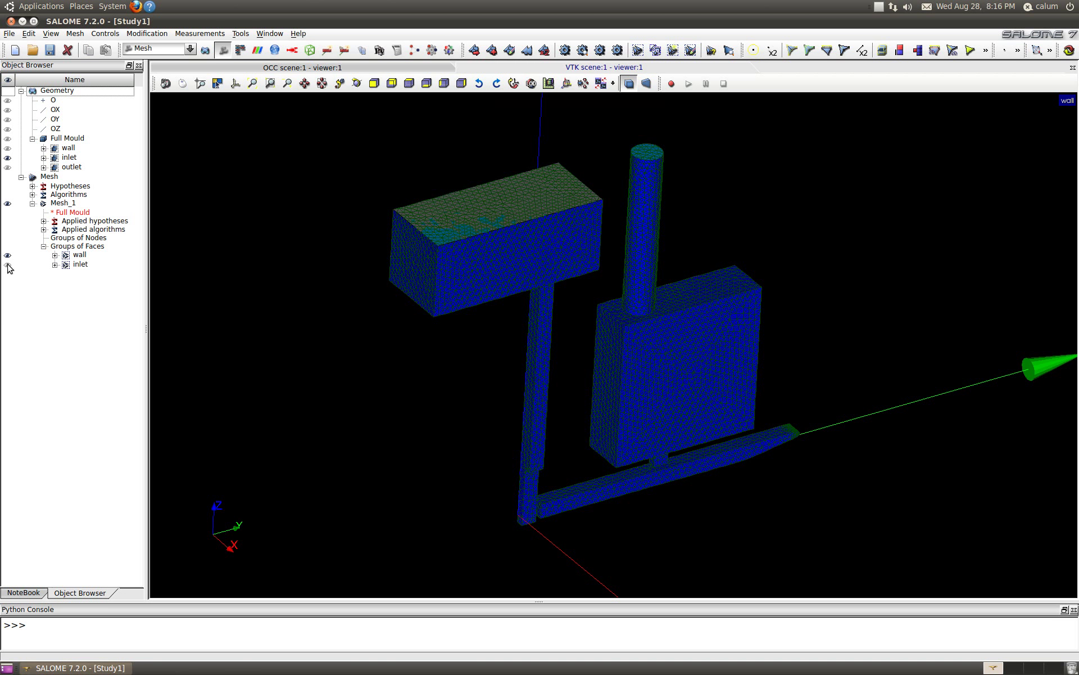
{"action": "left_click", "coordinate": [7, 264]}
{"action": "left_click", "coordinate": [264, 251]}
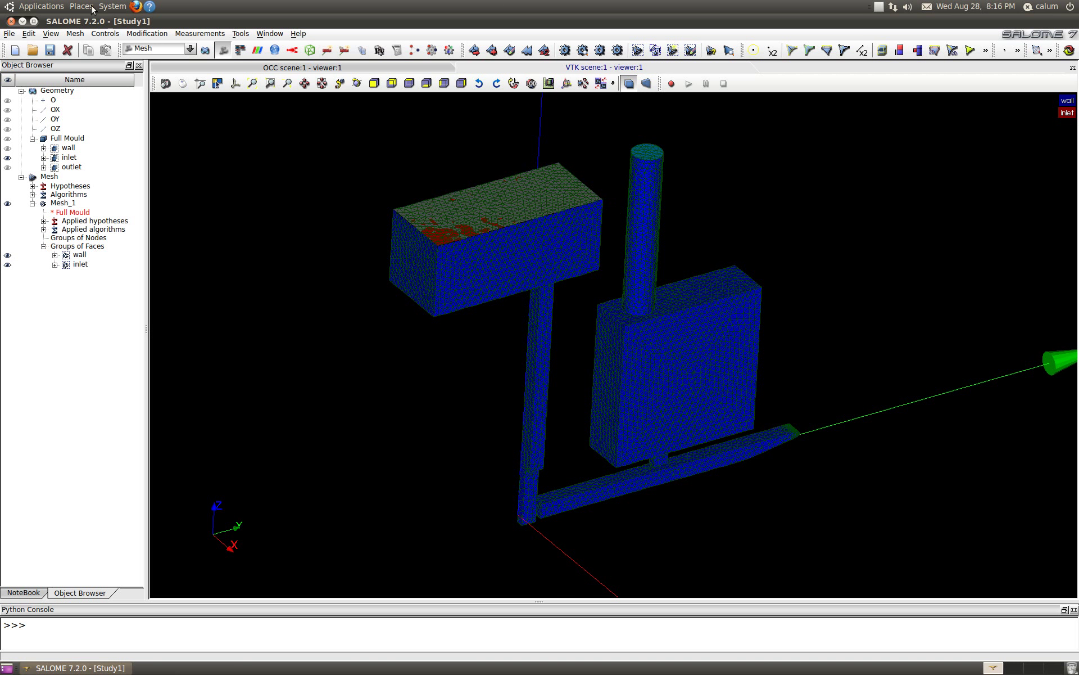
Step: Start a face group on Mesh_1 based on geometry, with the outlet of Full Mould selected directly as its geometrical object
{"action": "left_click", "coordinate": [82, 34]}
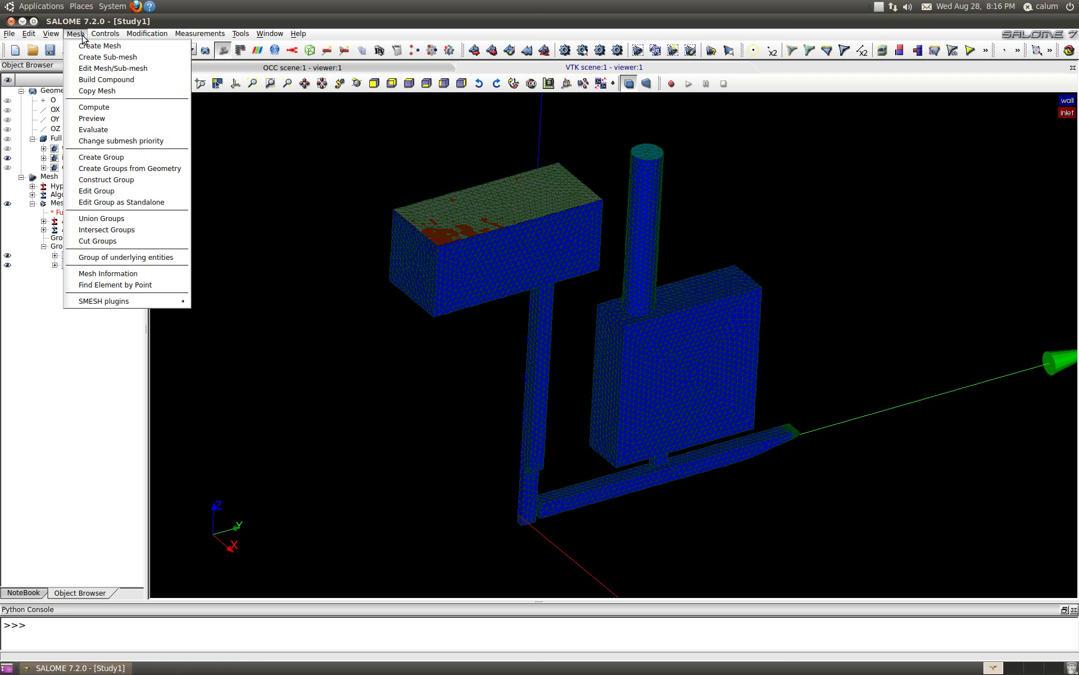
{"action": "left_click", "coordinate": [136, 158]}
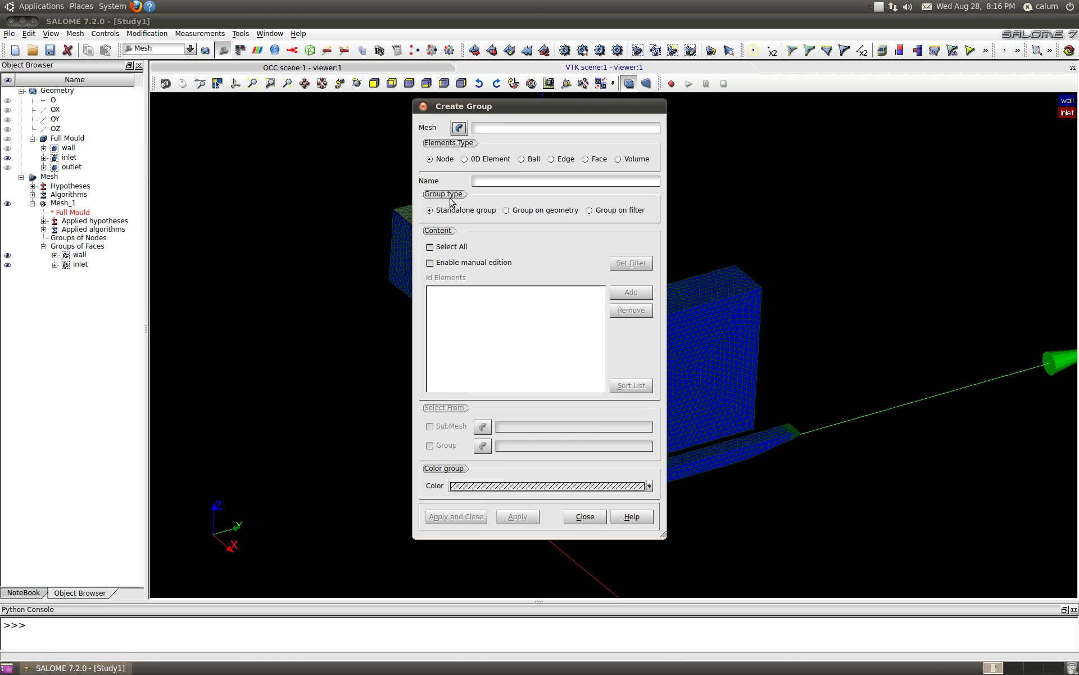
{"action": "left_click", "coordinate": [67, 204]}
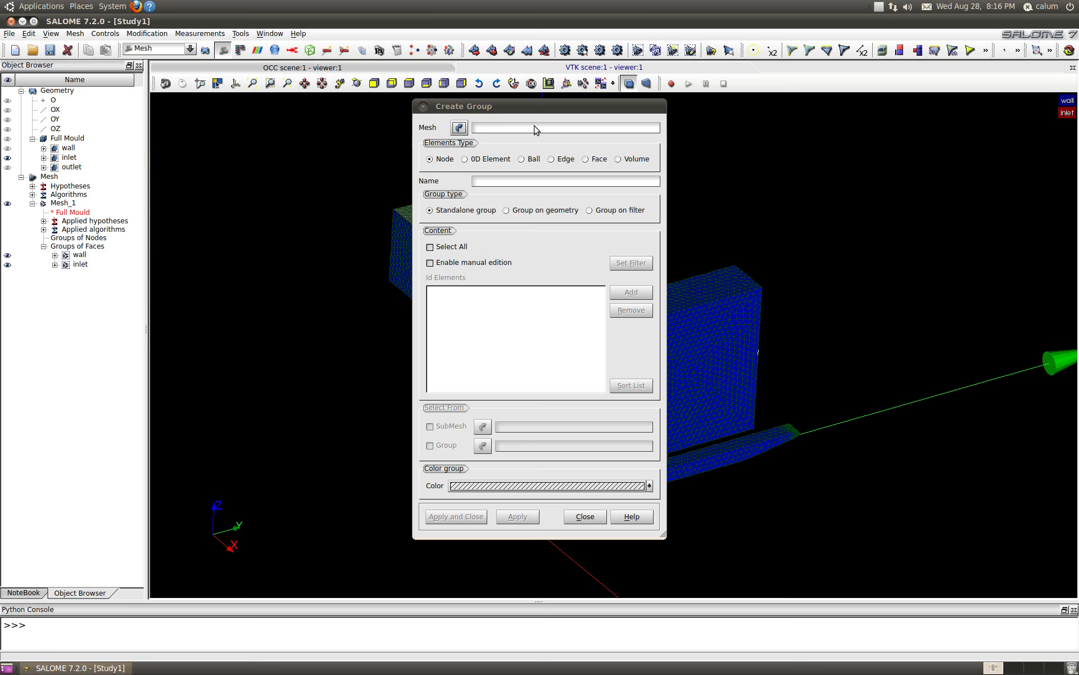
{"action": "left_click", "coordinate": [584, 160]}
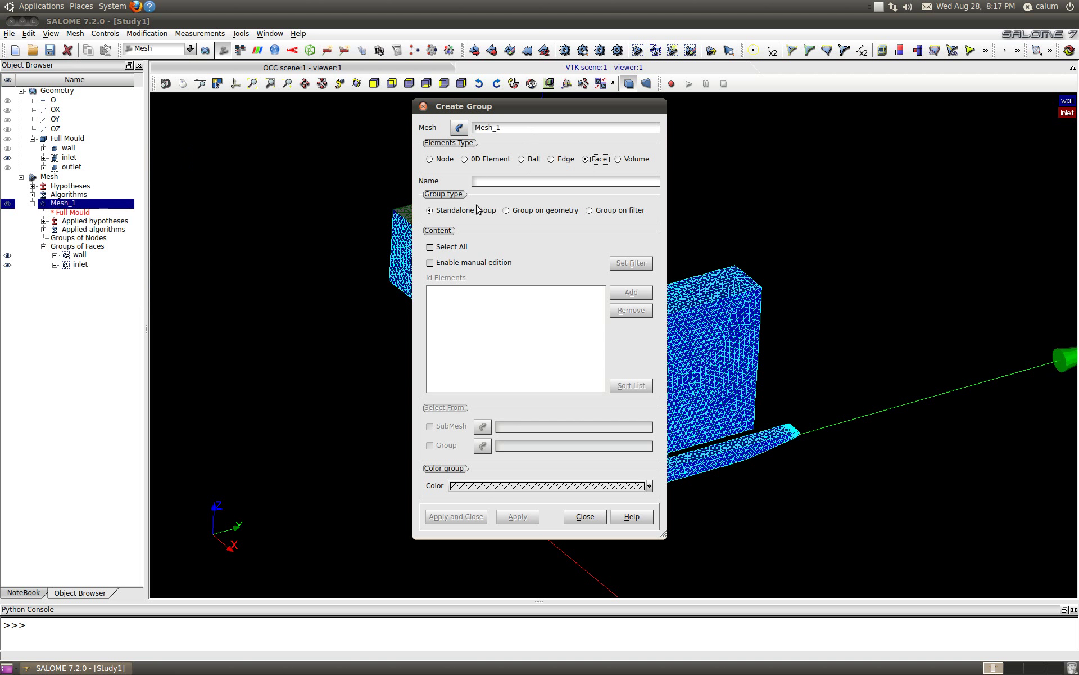
{"action": "left_click", "coordinate": [513, 211]}
{"action": "left_click", "coordinate": [501, 229]}
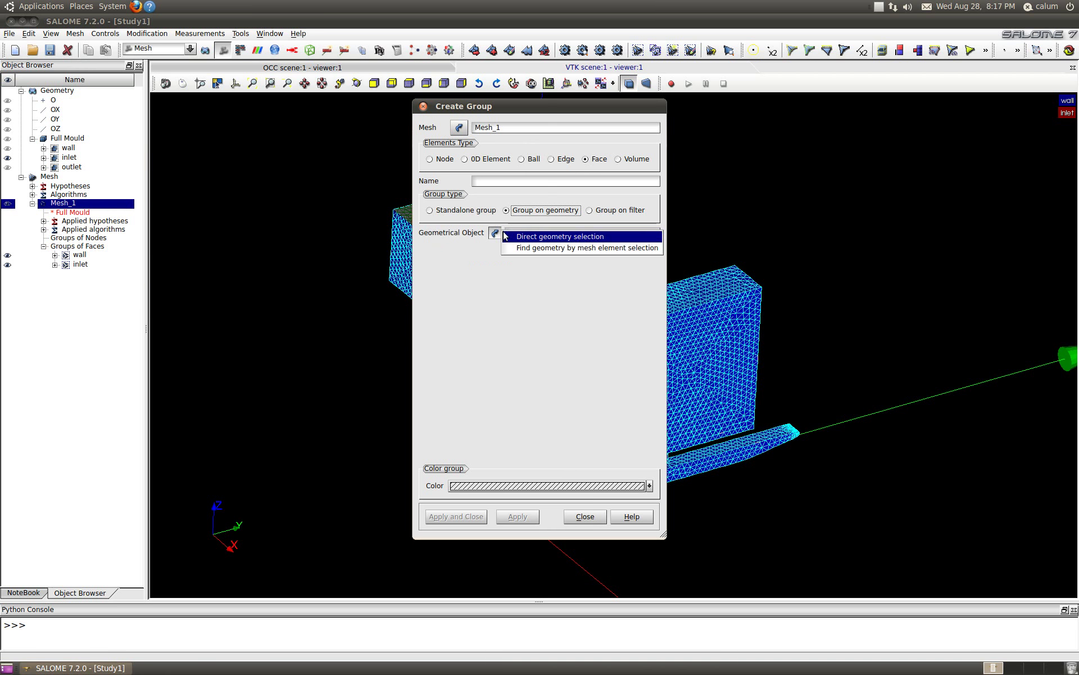
{"action": "left_click", "coordinate": [522, 236]}
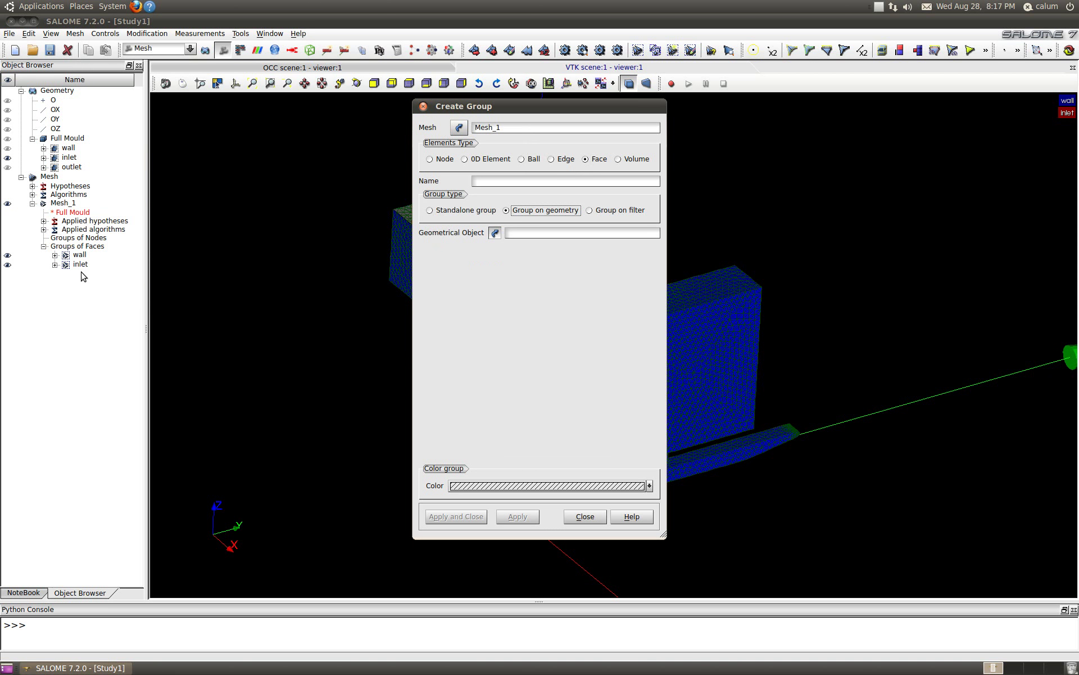
{"action": "left_click", "coordinate": [70, 167]}
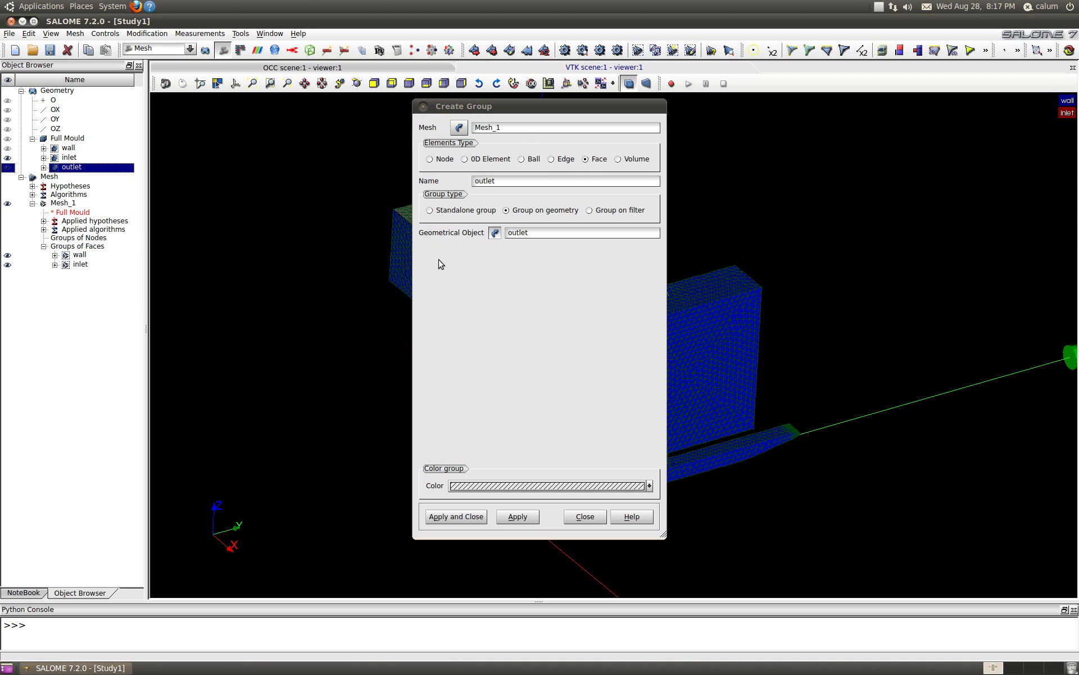
Step: Colour the outlet face group yellow, create it and display it on the mesh
{"action": "left_click", "coordinate": [650, 485]}
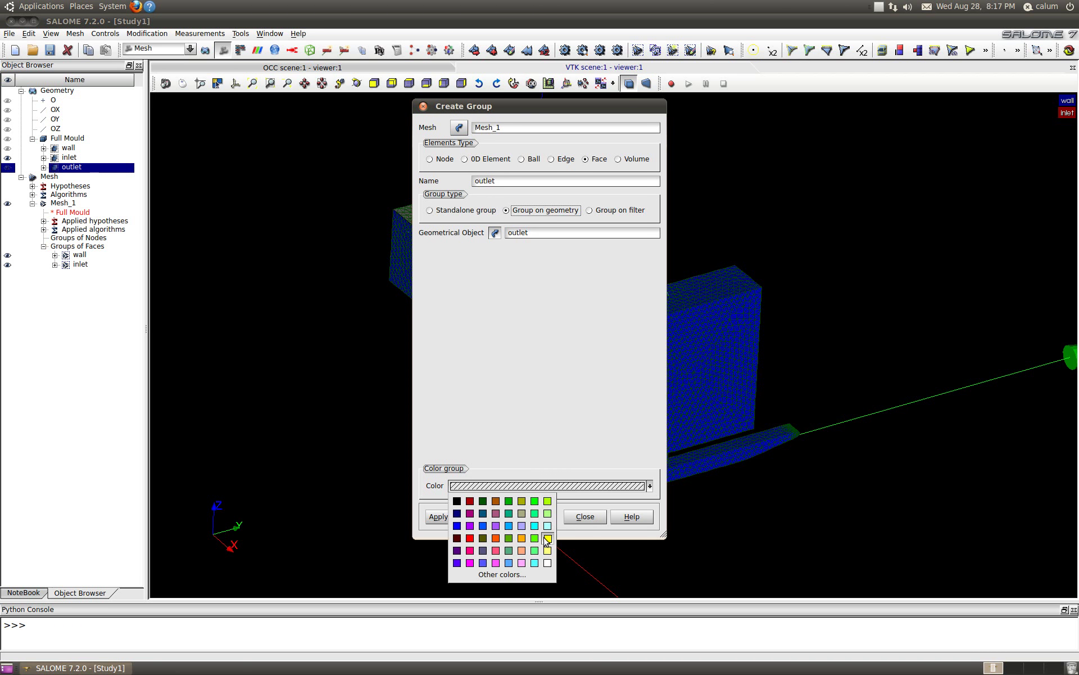
{"action": "left_click", "coordinate": [547, 537]}
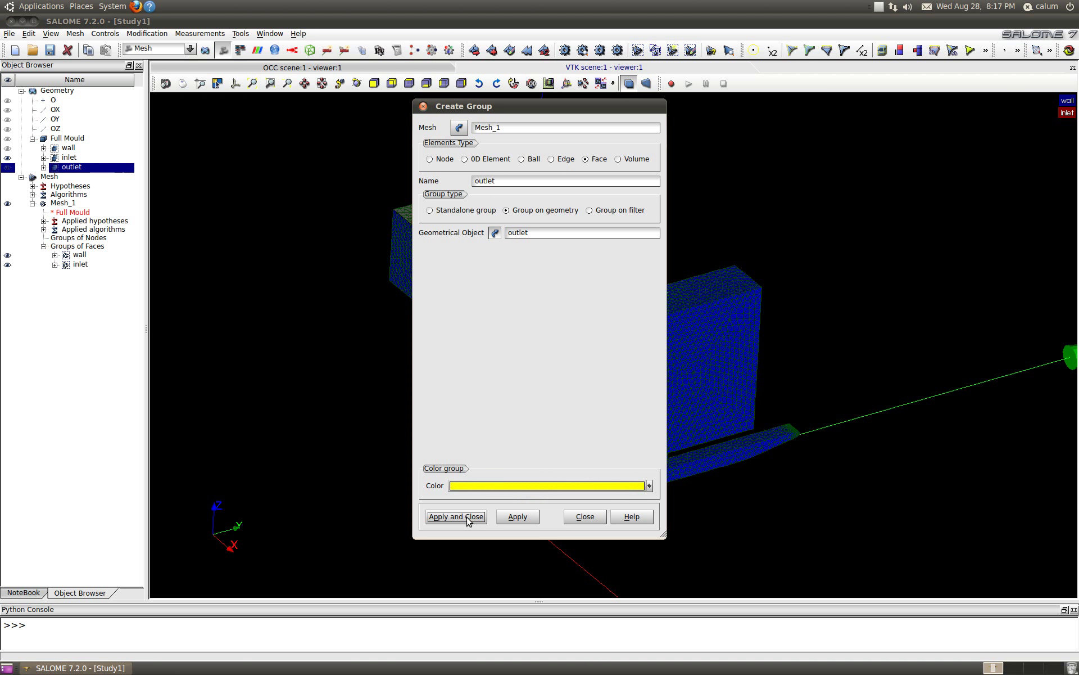
{"action": "left_click", "coordinate": [467, 517]}
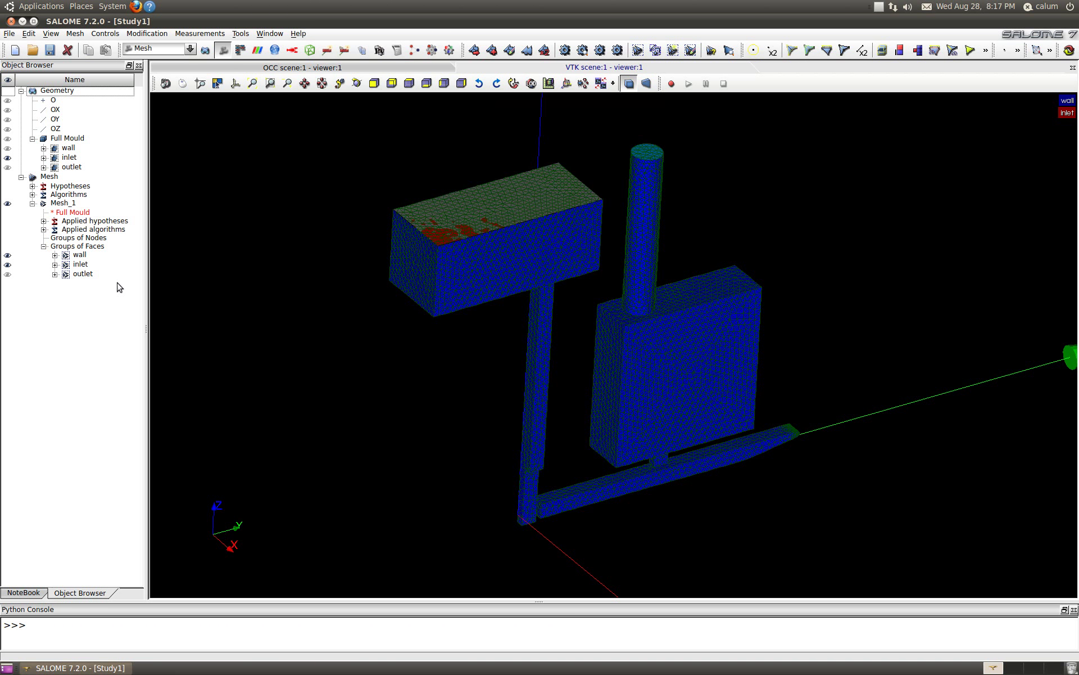
{"action": "left_click", "coordinate": [7, 274]}
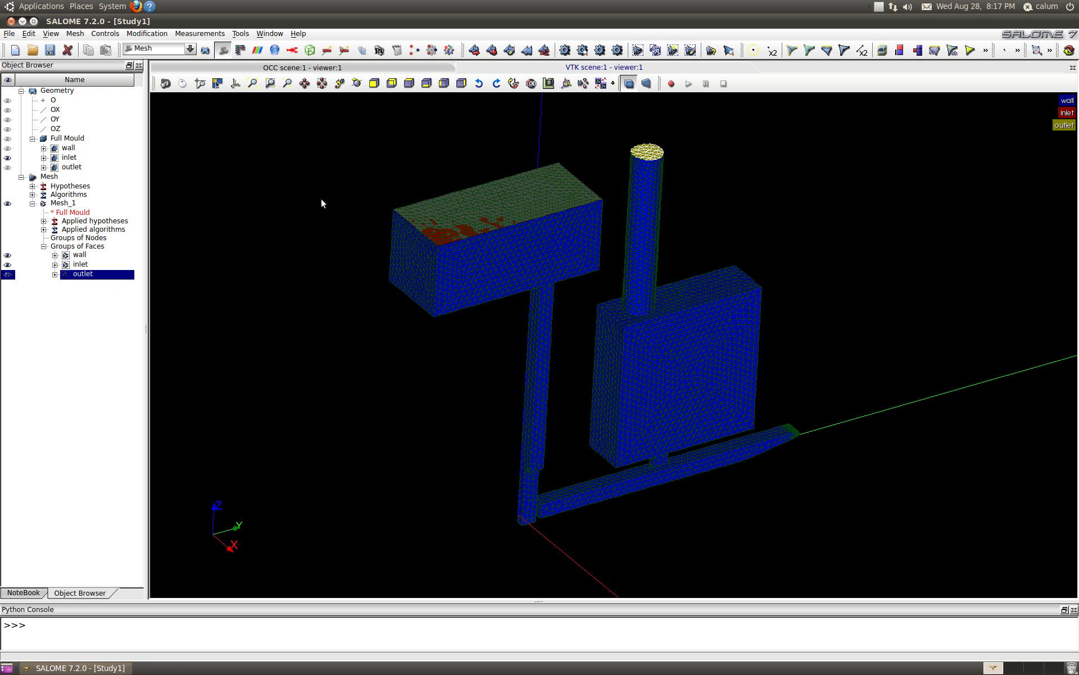
{"action": "left_click", "coordinate": [1050, 145]}
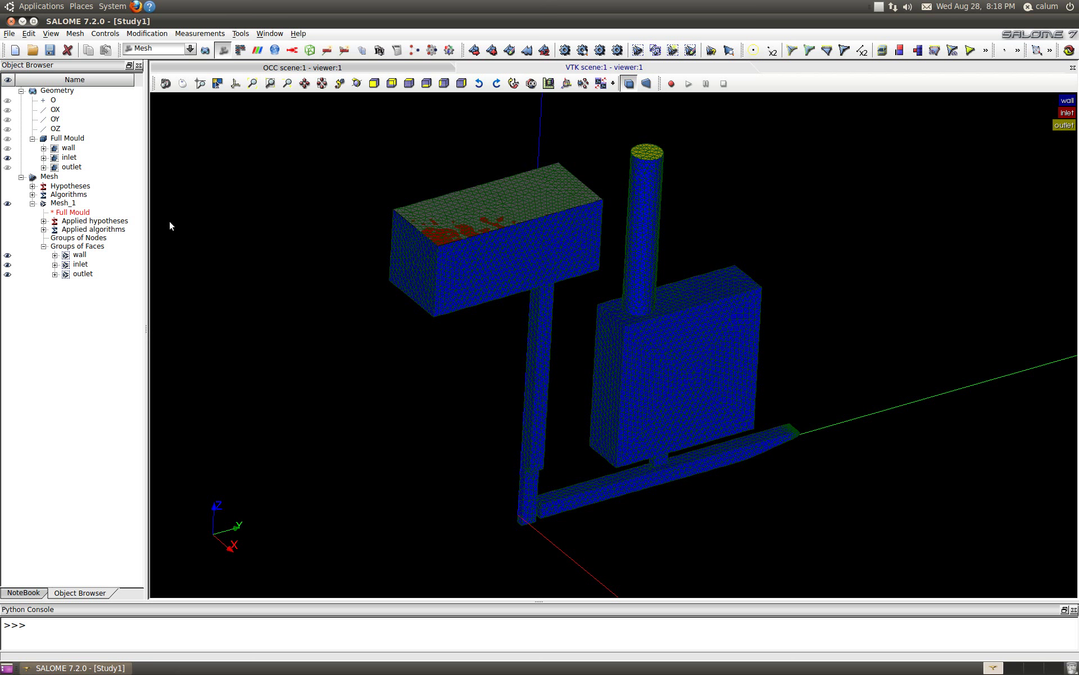
Step: Export Mesh_1 as a UNV file named UNV_tutorial into the tutorial_1 folder
{"action": "right_click", "coordinate": [61, 207]}
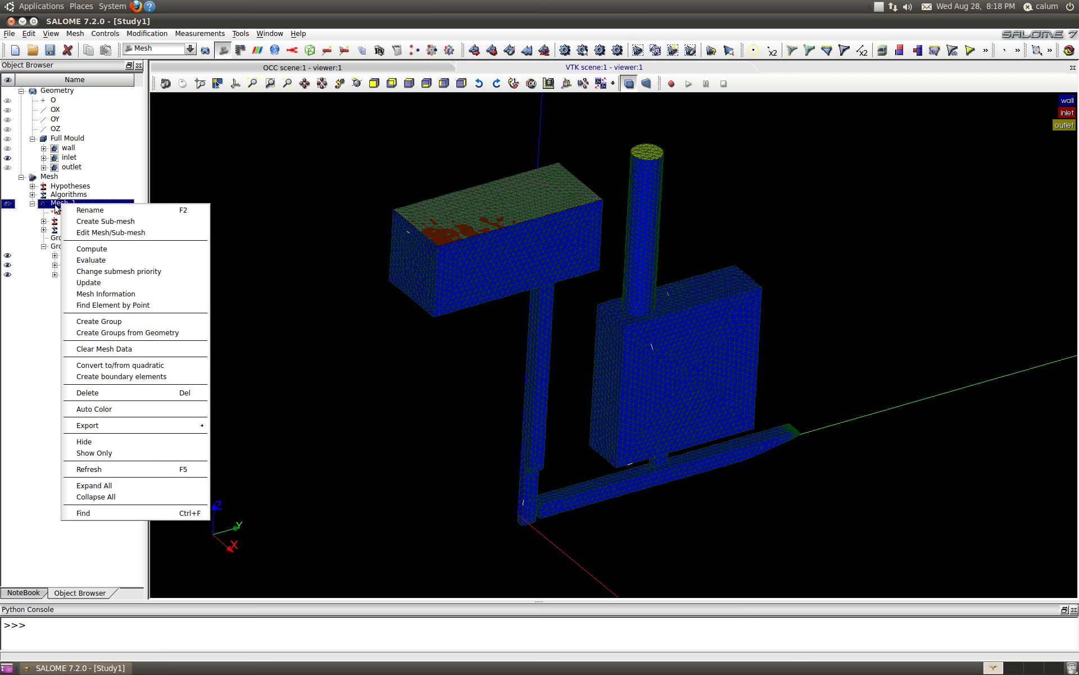
{"action": "mouse_move", "coordinate": [150, 428]}
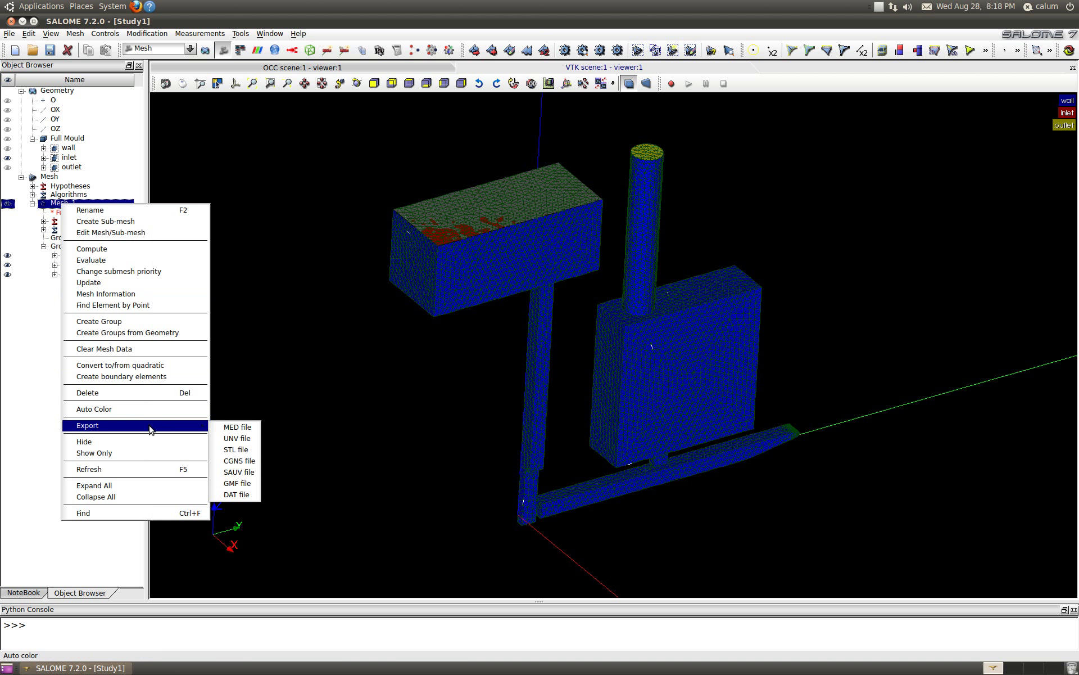
{"action": "left_click", "coordinate": [240, 441]}
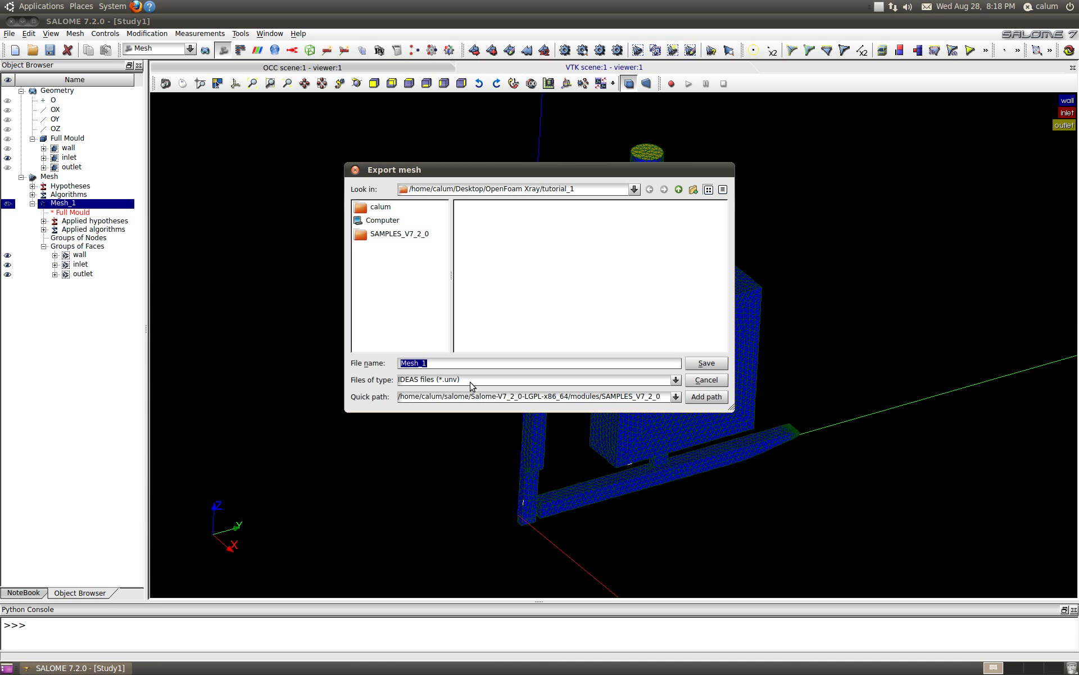
{"action": "type", "text": "UNV_tutorial"}
{"action": "left_click", "coordinate": [713, 363]}
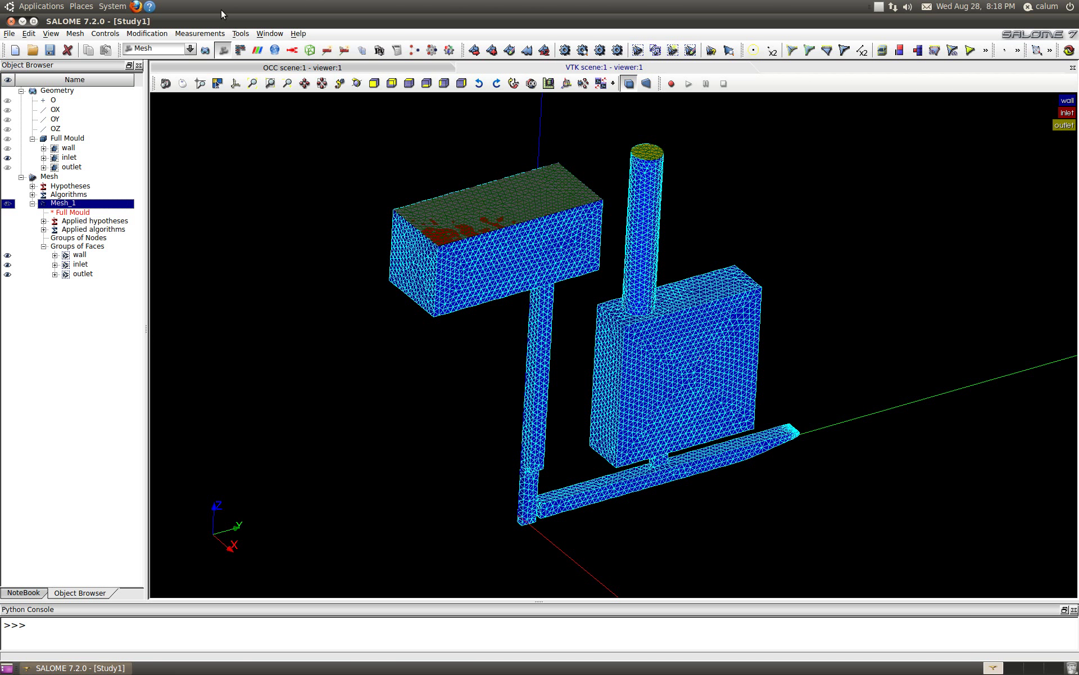
Step: Check the tutorial_1 folder inside OpenFoam Xray for the exported UNV file, close it and return to SALOME
{"action": "left_click", "coordinate": [22, 21]}
{"action": "double_click", "coordinate": [50, 143]}
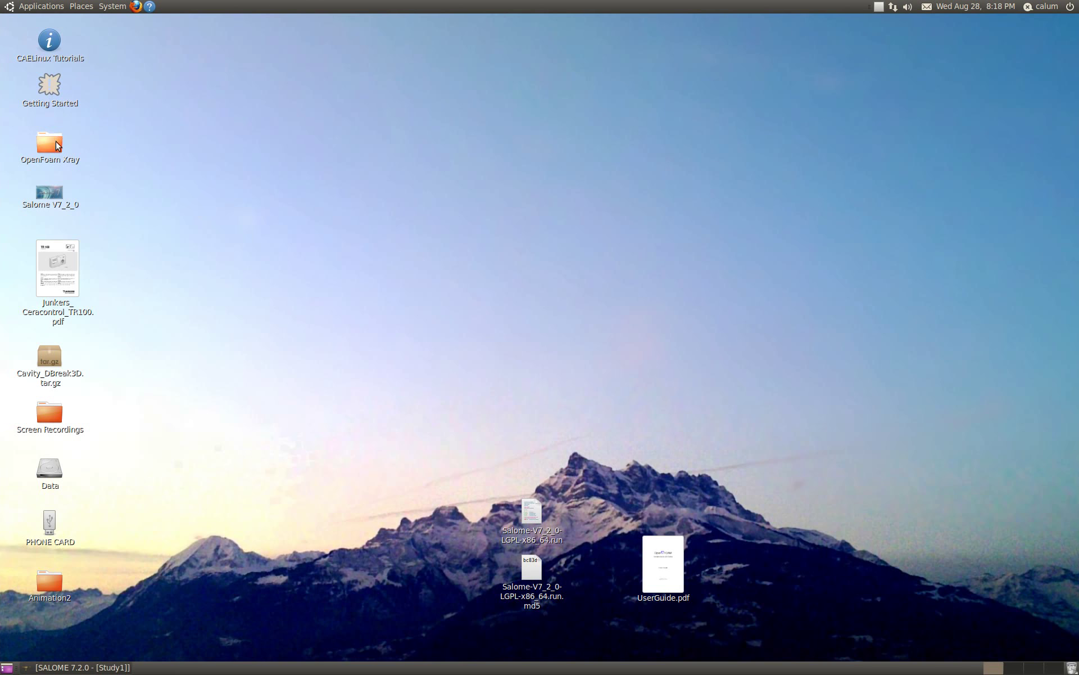
{"action": "double_click", "coordinate": [313, 117]}
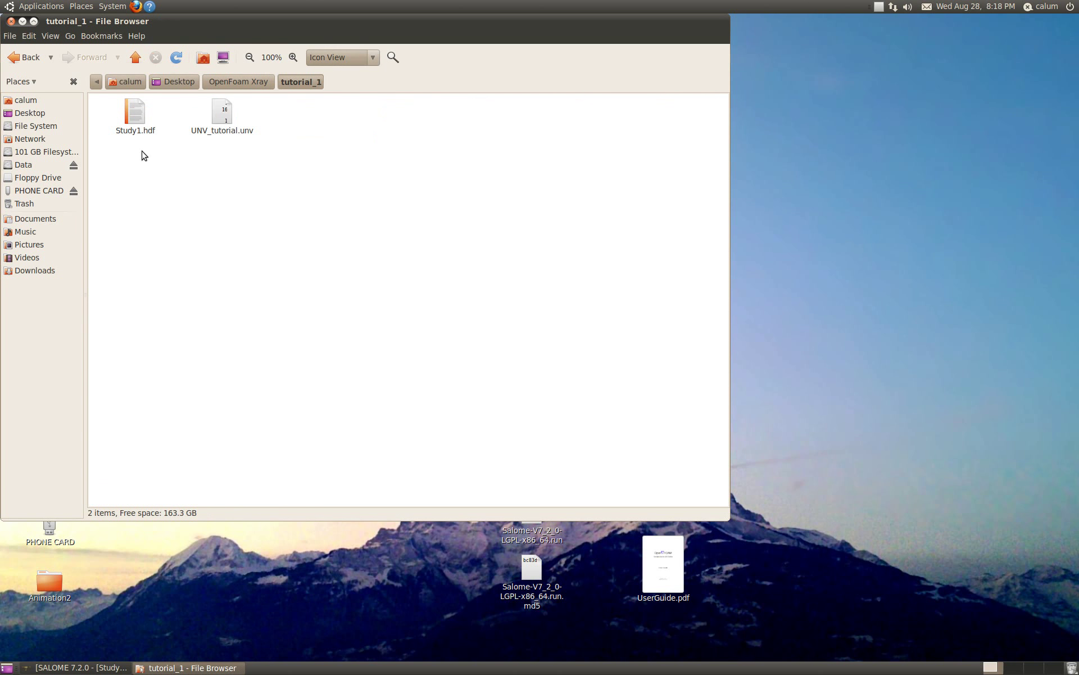
{"action": "left_click", "coordinate": [10, 20]}
{"action": "left_click", "coordinate": [82, 667]}
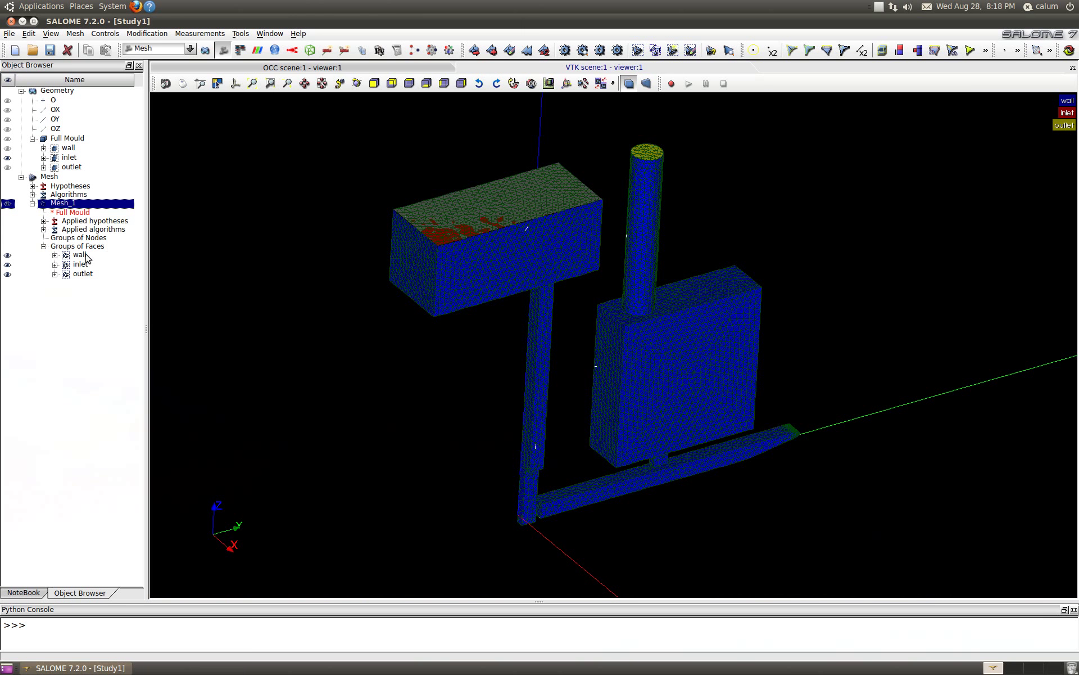
Step: Save the study and quit SALOME, shutting down its servers
{"action": "left_click", "coordinate": [11, 21]}
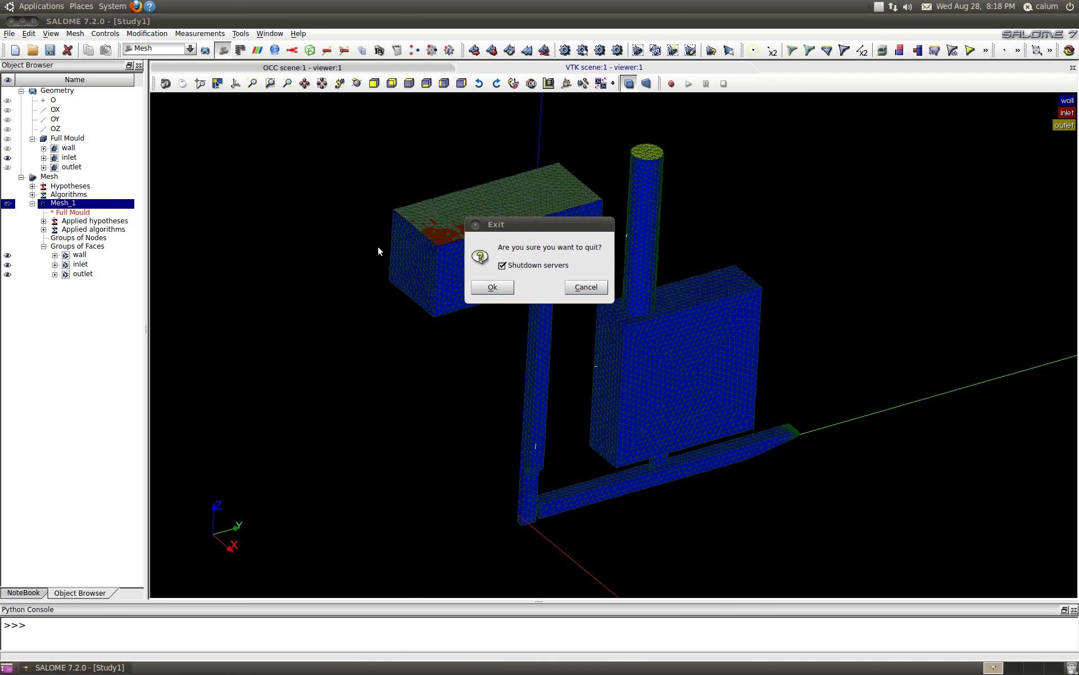
{"action": "left_click", "coordinate": [582, 287]}
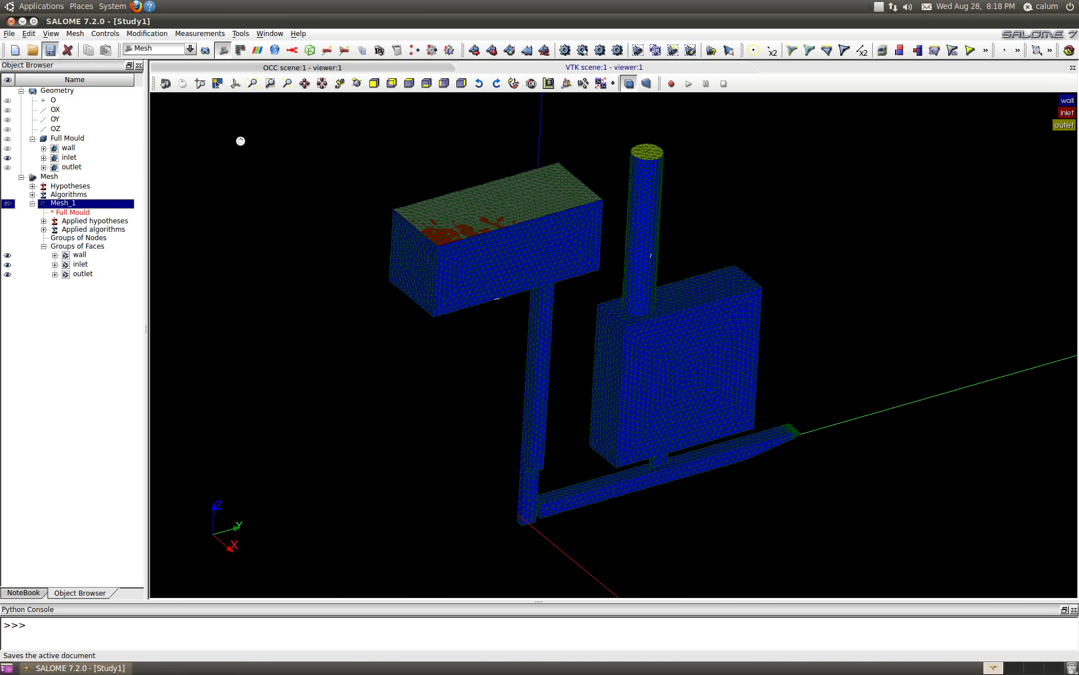
{"action": "left_click", "coordinate": [11, 21]}
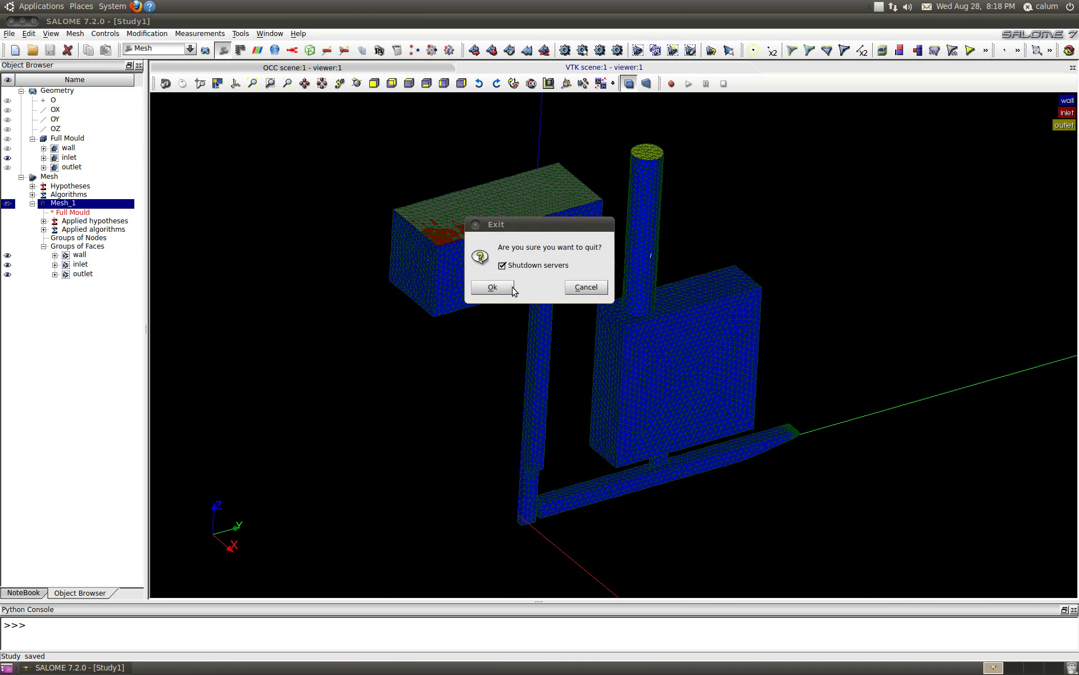
{"action": "left_click", "coordinate": [513, 289]}
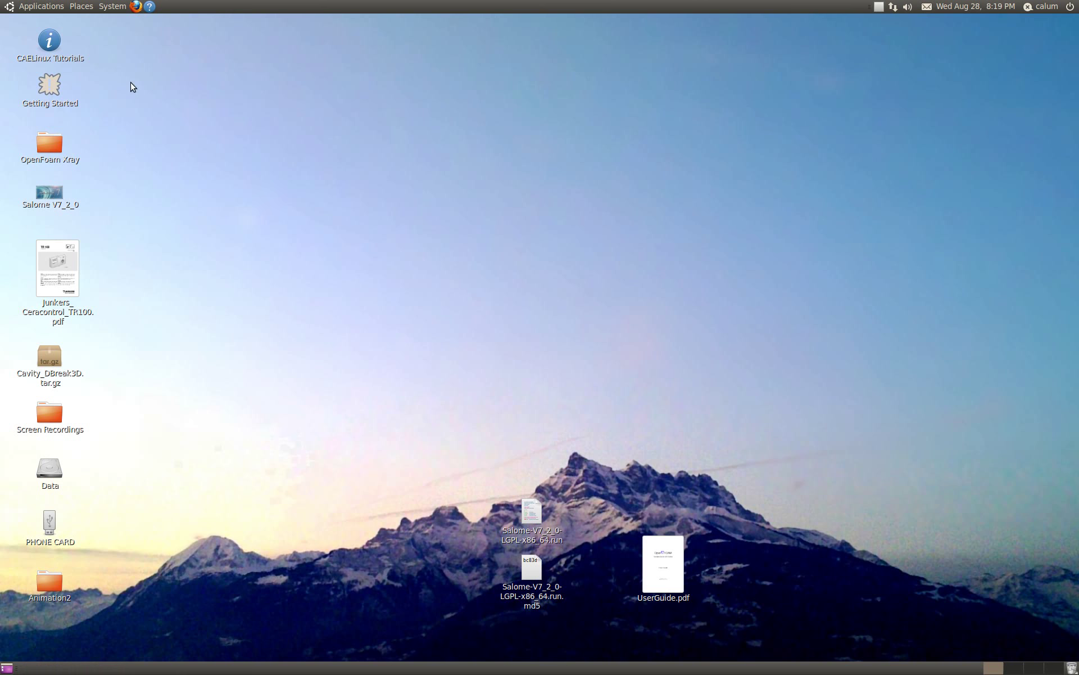
Step: Open the OpenFOAM run folder from the home folder in the file browser
{"action": "left_click", "coordinate": [81, 6]}
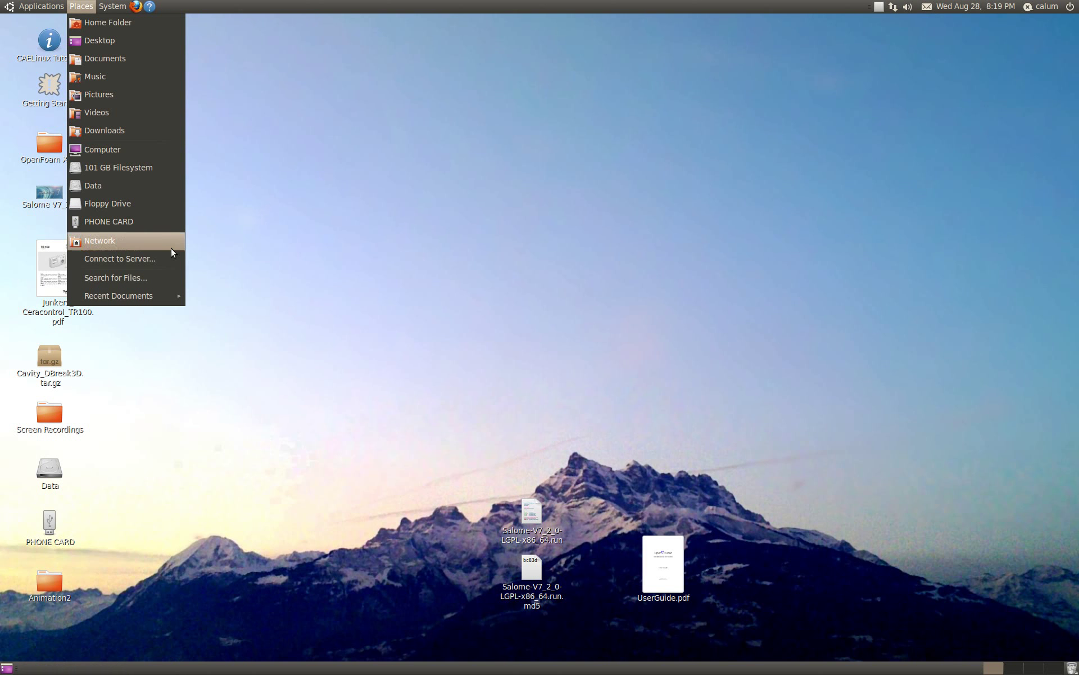
{"action": "left_click", "coordinate": [152, 24]}
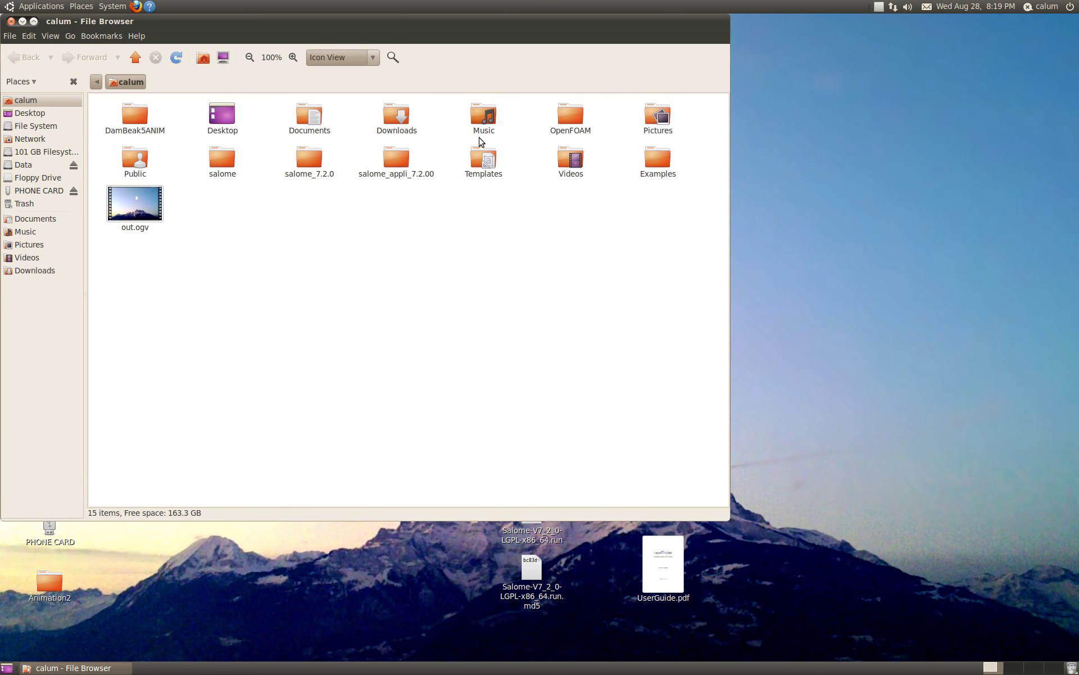
{"action": "double_click", "coordinate": [574, 115]}
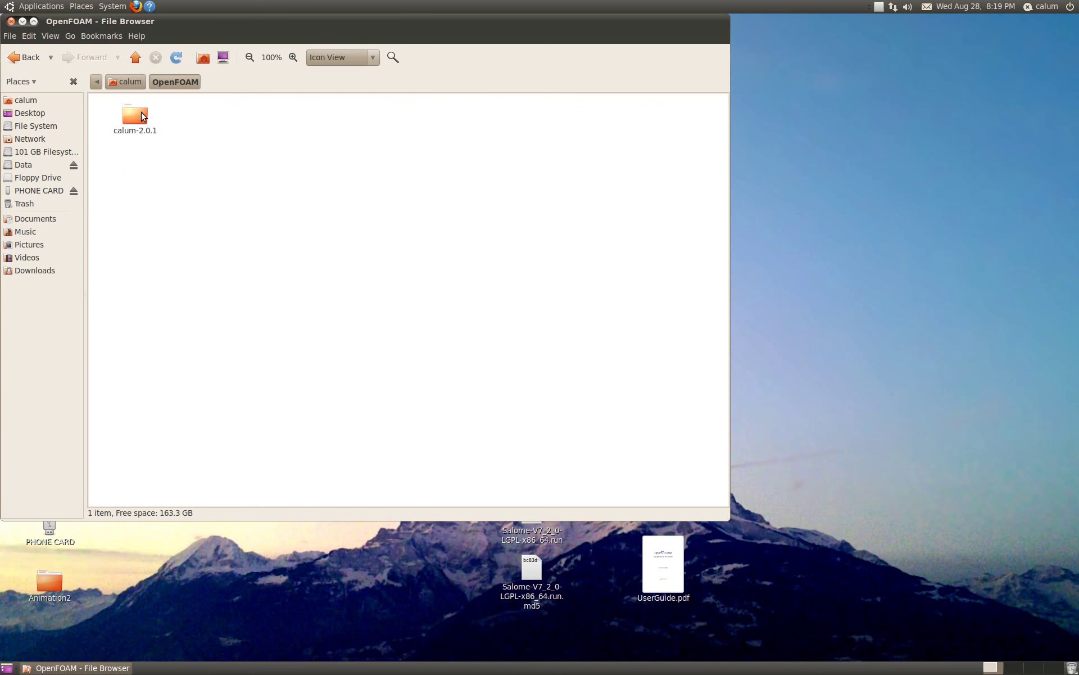
{"action": "double_click", "coordinate": [139, 117]}
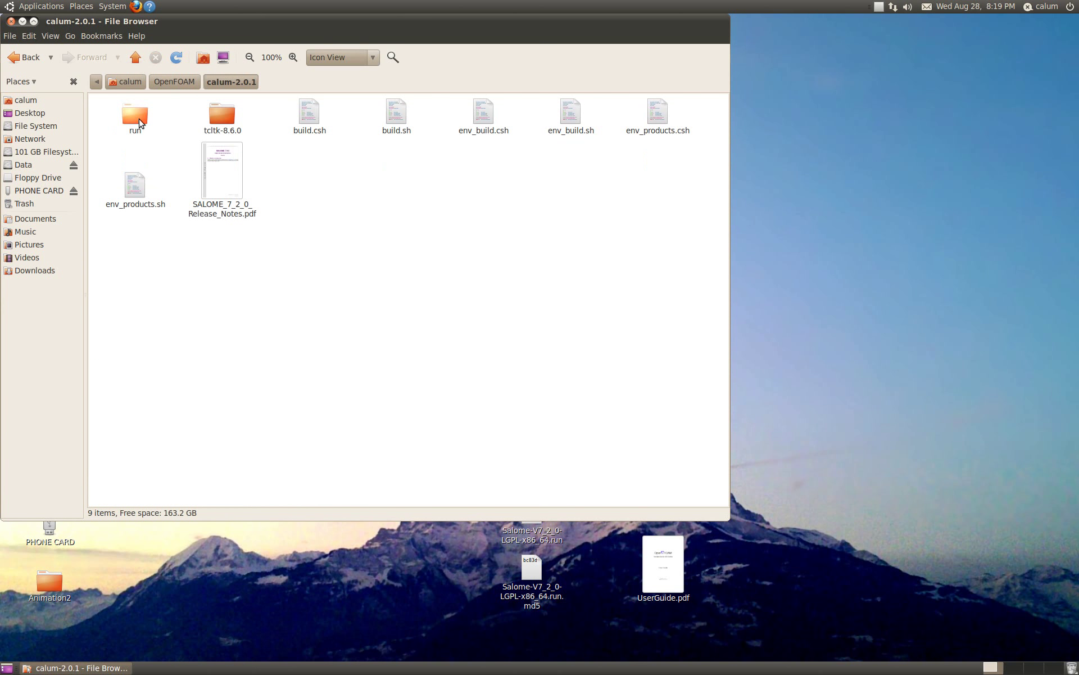
{"action": "double_click", "coordinate": [135, 118]}
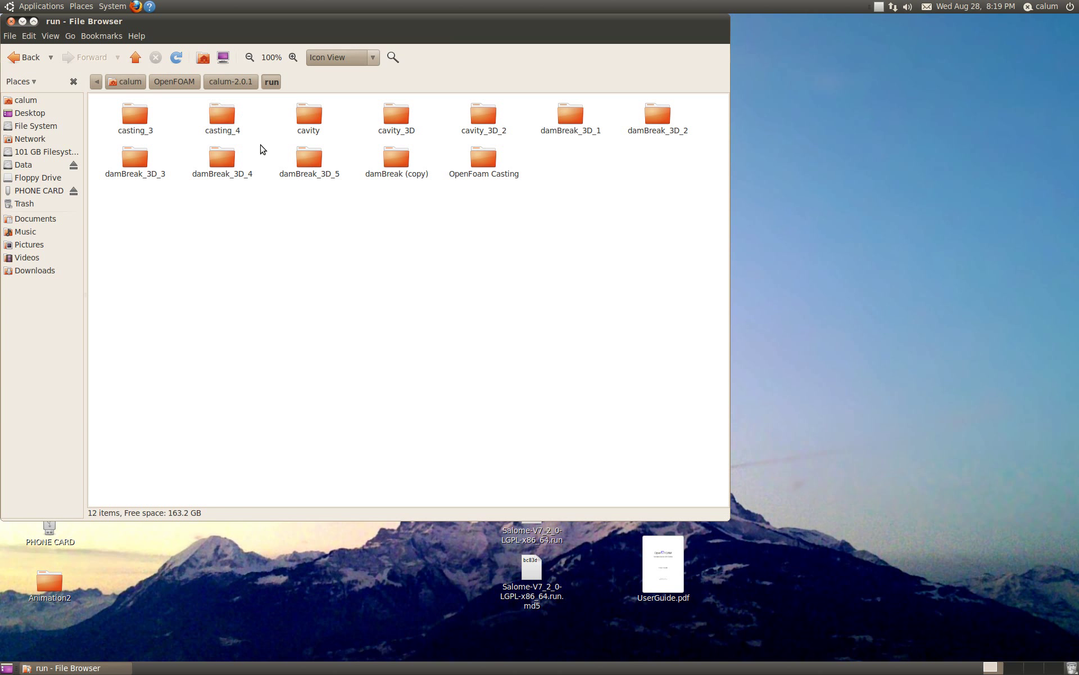
Step: Duplicate the casting_4 case folder within the run folder
{"action": "right_click", "coordinate": [225, 120]}
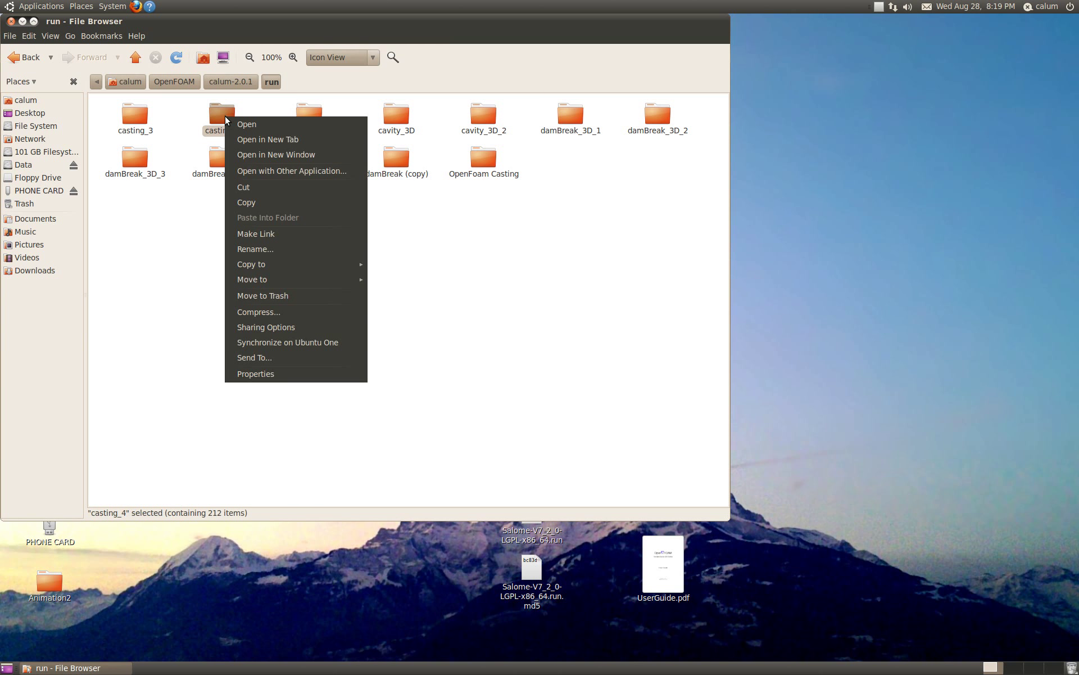
{"action": "left_click", "coordinate": [279, 204]}
{"action": "right_click", "coordinate": [175, 261]}
{"action": "left_click", "coordinate": [207, 257]}
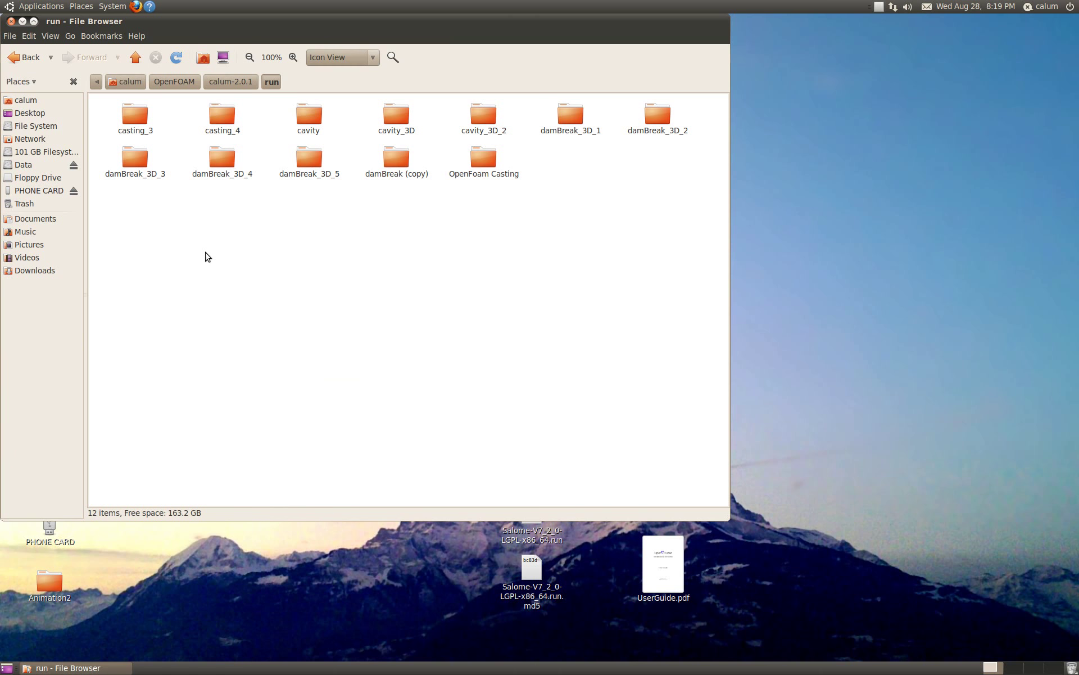
{"action": "key", "text": "ctrl+v"}
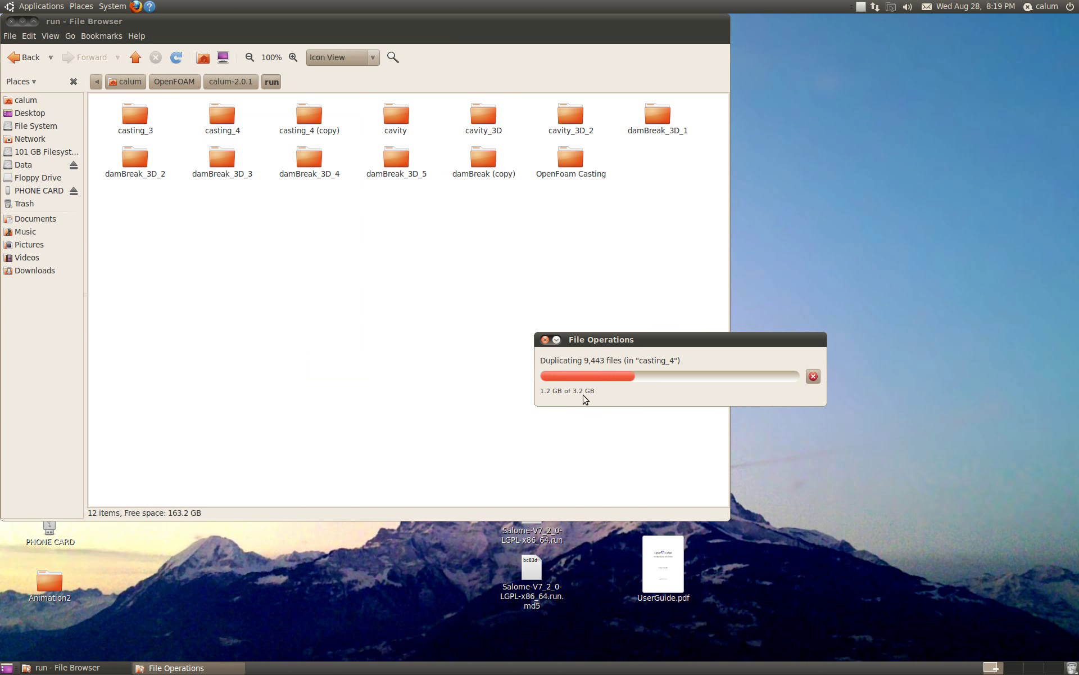
{"action": "right_click", "coordinate": [309, 262]}
{"action": "left_click", "coordinate": [665, 366]}
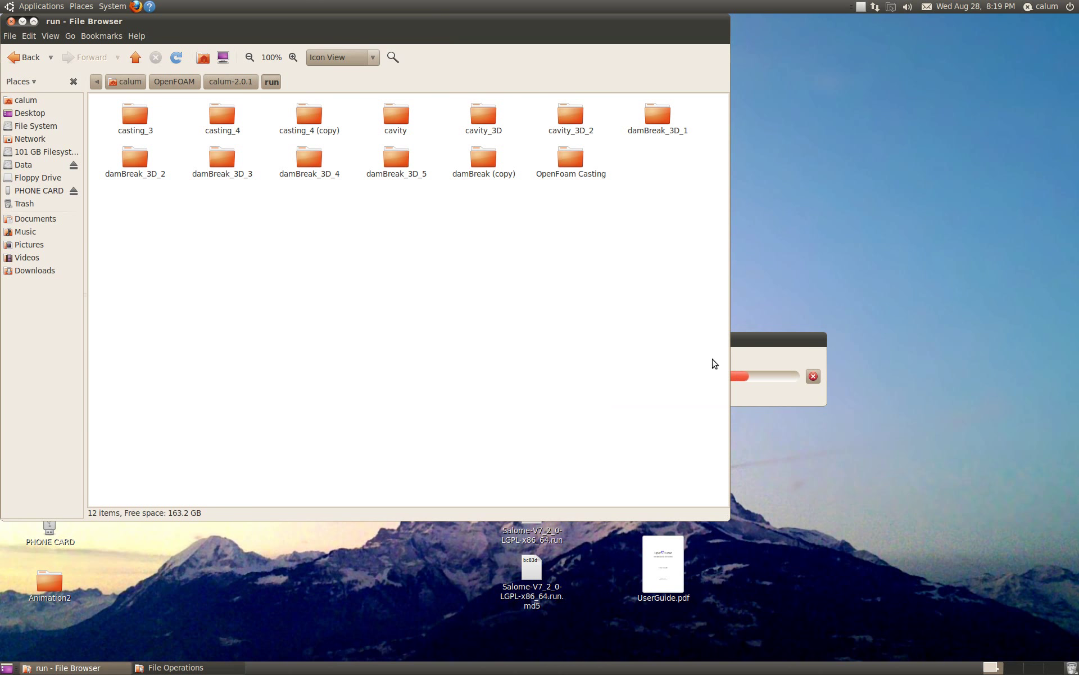
{"action": "left_click", "coordinate": [762, 356]}
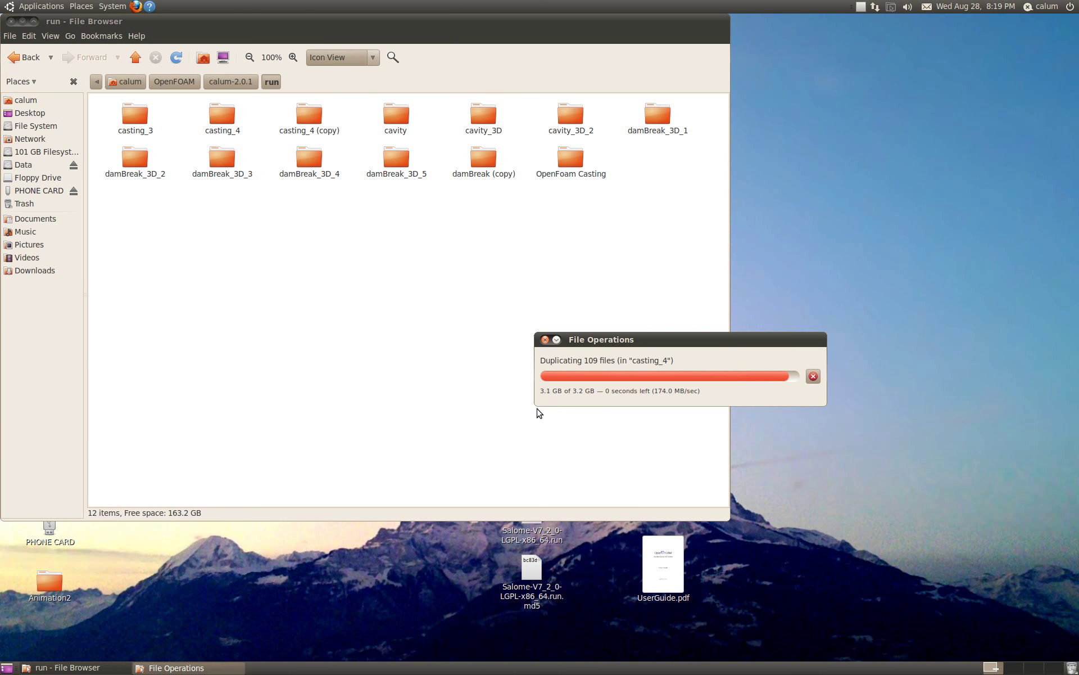
{"action": "left_click", "coordinate": [372, 286]}
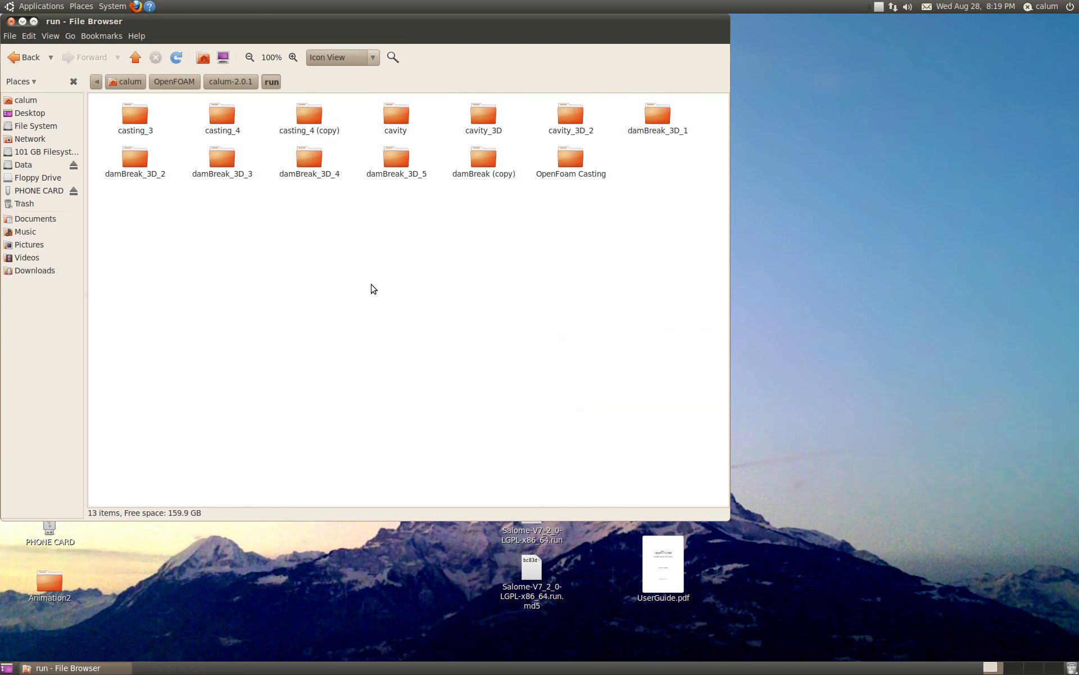
Step: Rename the copy of casting_4 as casting_tutorial
{"action": "right_click", "coordinate": [325, 124]}
{"action": "left_click", "coordinate": [308, 115]}
{"action": "right_click", "coordinate": [305, 115]}
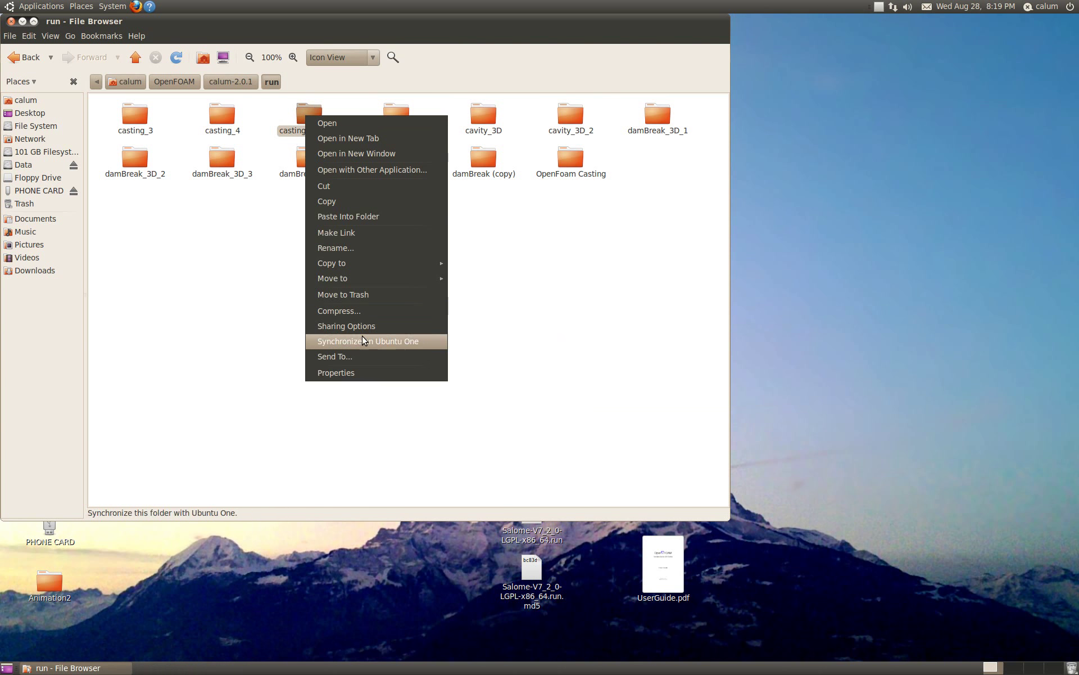
{"action": "left_click", "coordinate": [348, 249]}
{"action": "left_click", "coordinate": [341, 130]}
{"action": "key", "text": "BackSpace"}
{"action": "key", "text": "BackSpace"}
{"action": "key", "text": "BackSpace"}
{"action": "key", "text": "BackSpace"}
{"action": "key", "text": "BackSpace"}
{"action": "key", "text": "BackSpace"}
{"action": "key", "text": "BackSpace"}
{"action": "key", "text": "BackSpace"}
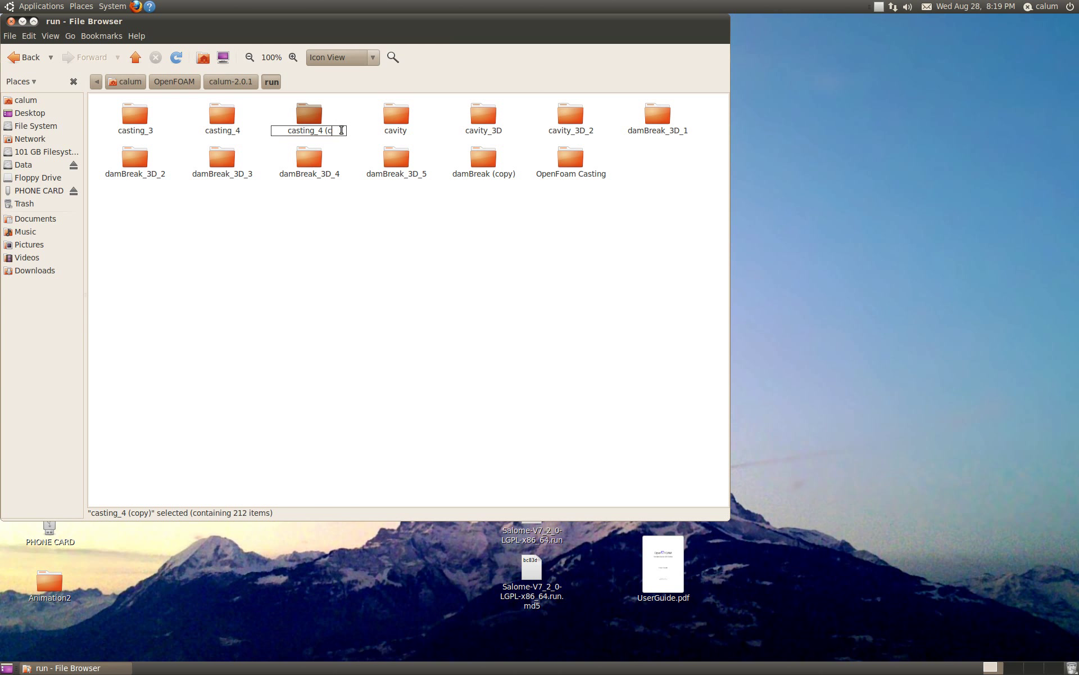
{"action": "type", "text": "tutorial"}
{"action": "key", "text": "Return"}
{"action": "left_click", "coordinate": [380, 248]}
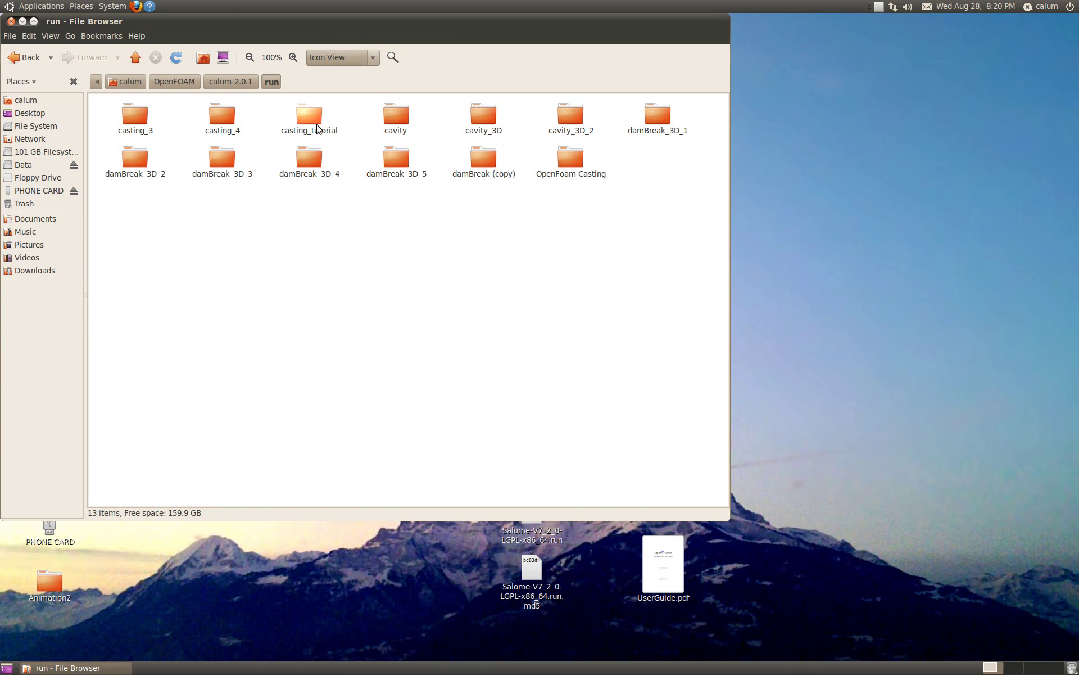
Step: Open casting_tutorial and mark the system, constant and 0 folders as the ones to keep, and clear the selection
{"action": "double_click", "coordinate": [309, 115]}
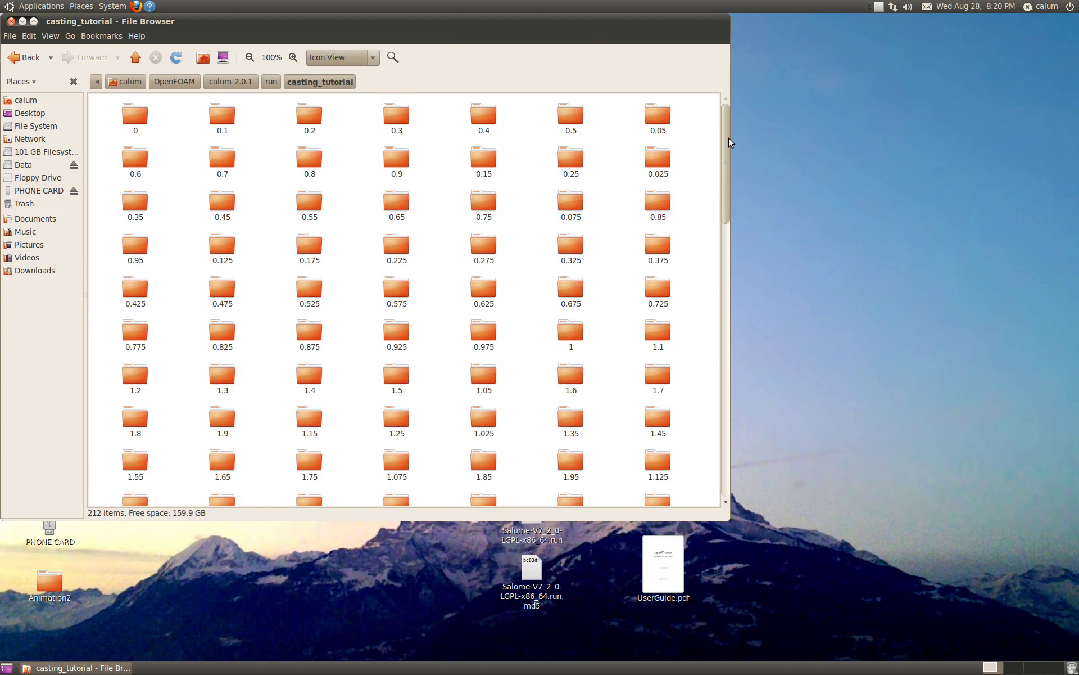
{"action": "left_click_drag", "start_coordinate": [727, 137], "coordinate": [757, 453]}
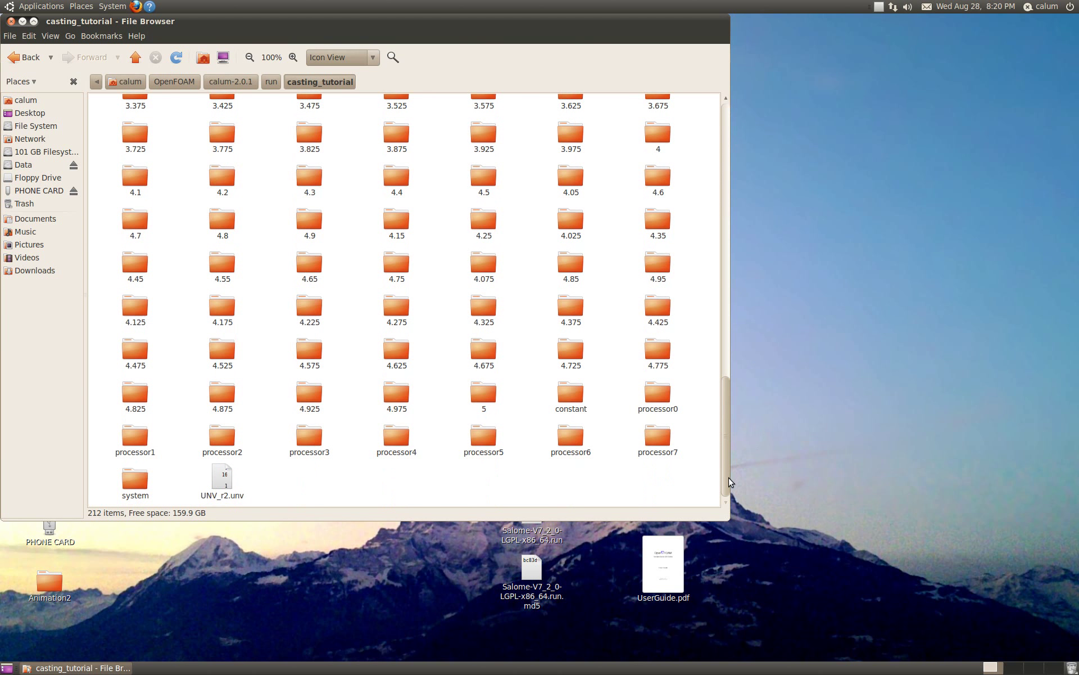
{"action": "left_click", "coordinate": [135, 485]}
{"action": "left_click", "coordinate": [562, 389], "text": "ctrl"}
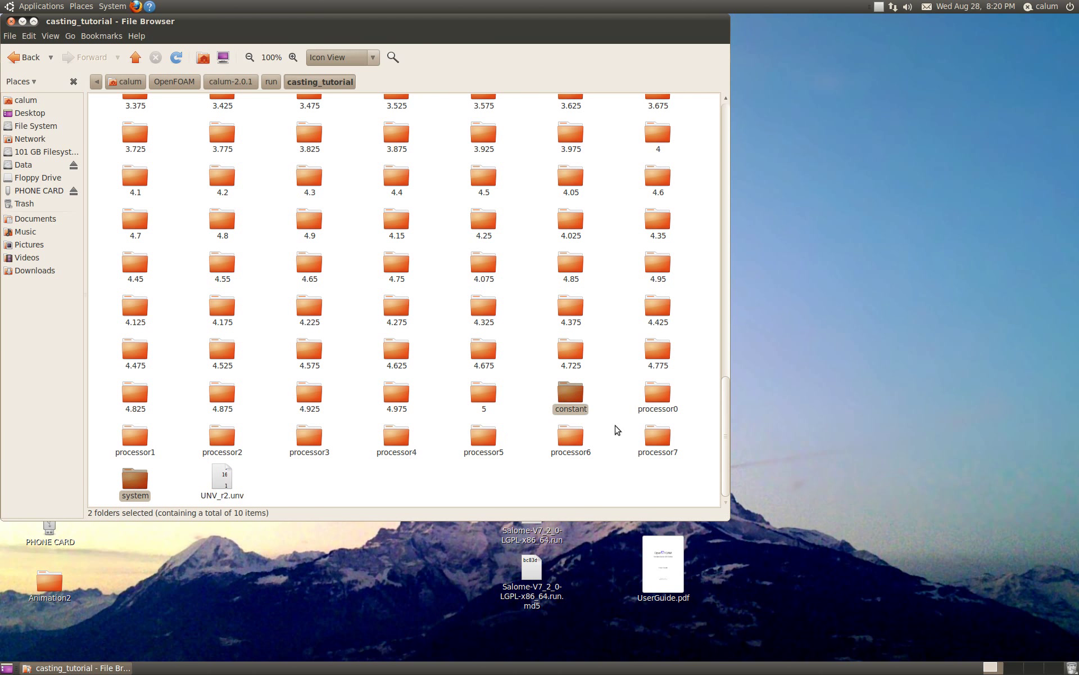
{"action": "mouse_move", "coordinate": [726, 413]}
{"action": "left_mouse_down"}
{"action": "mouse_move", "coordinate": [732, 129]}
{"action": "mouse_move", "coordinate": [726, 435]}
{"action": "left_mouse_up"}
{"action": "left_click", "coordinate": [128, 114], "text": "ctrl"}
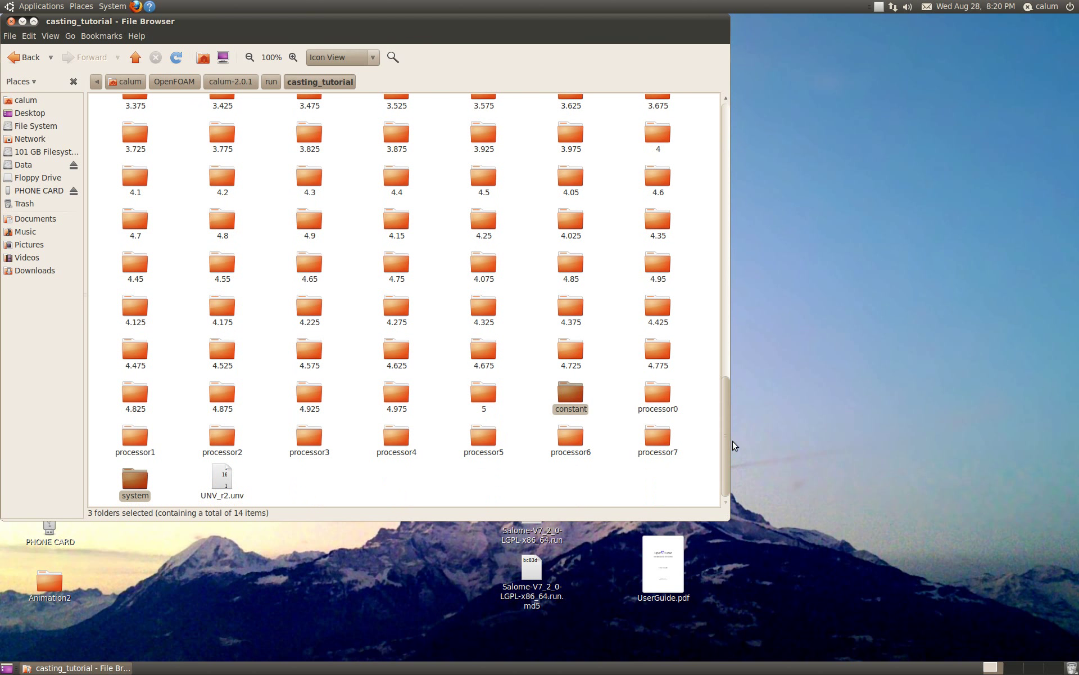
{"action": "left_click", "coordinate": [260, 493]}
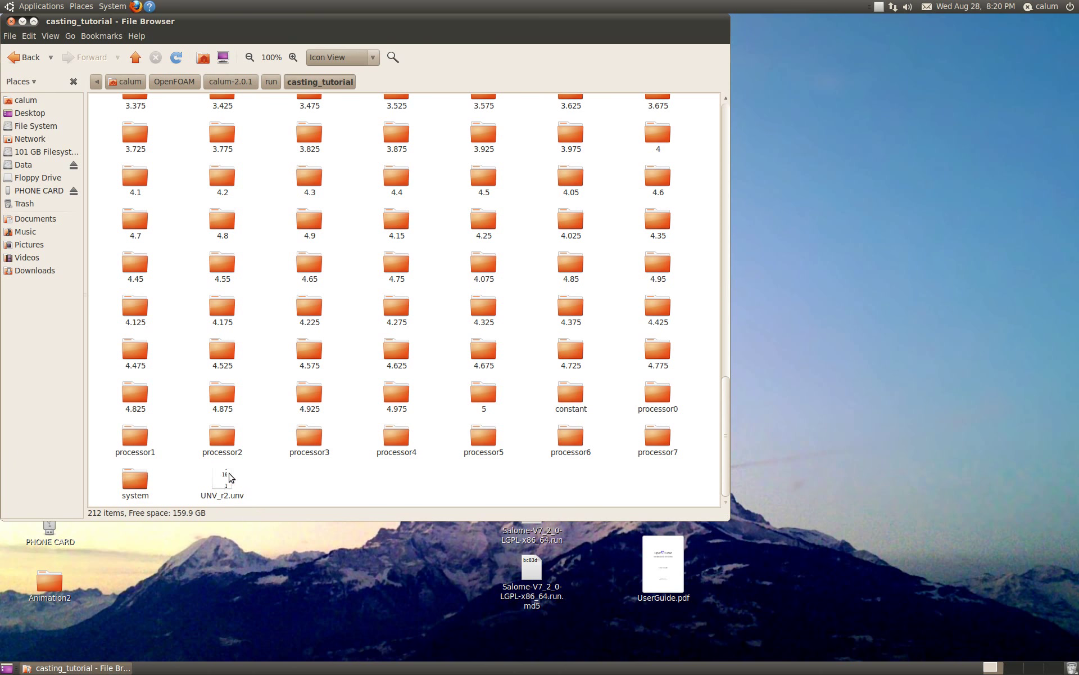
Step: Move the UNV_r2.unv file and the processor1 to processor7 folders in casting_tutorial to the trash
{"action": "right_click", "coordinate": [212, 481]}
{"action": "left_click", "coordinate": [281, 607]}
{"action": "left_click", "coordinate": [656, 394]}
{"action": "left_click", "coordinate": [695, 459]}
{"action": "left_click_drag", "start_coordinate": [701, 448], "coordinate": [79, 453]}
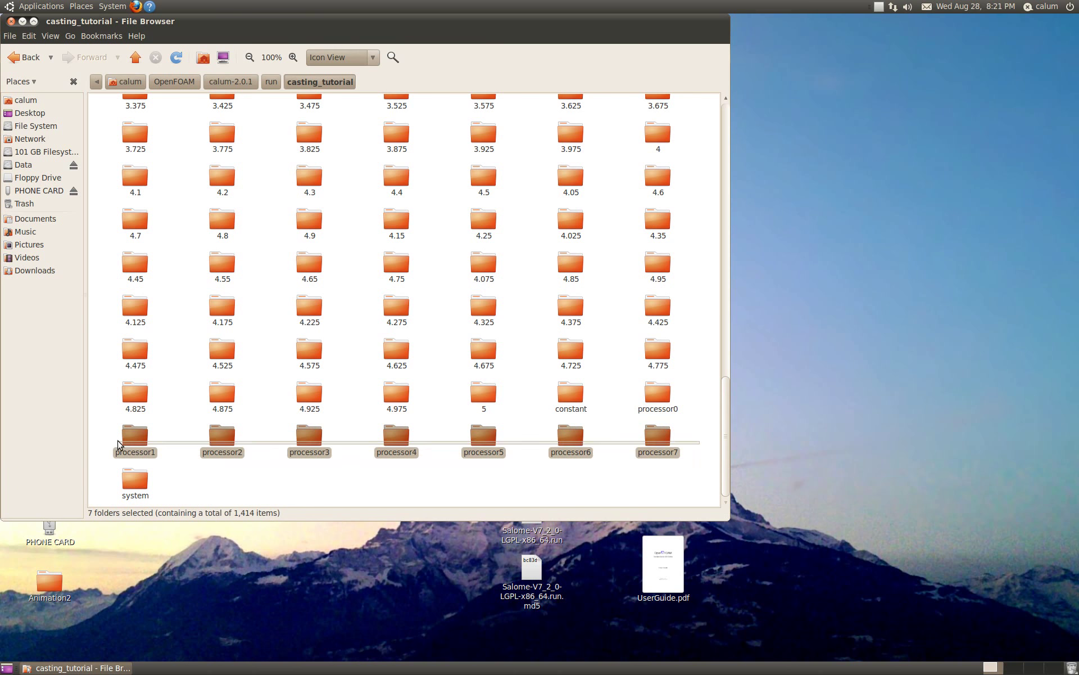
{"action": "right_click", "coordinate": [124, 439]}
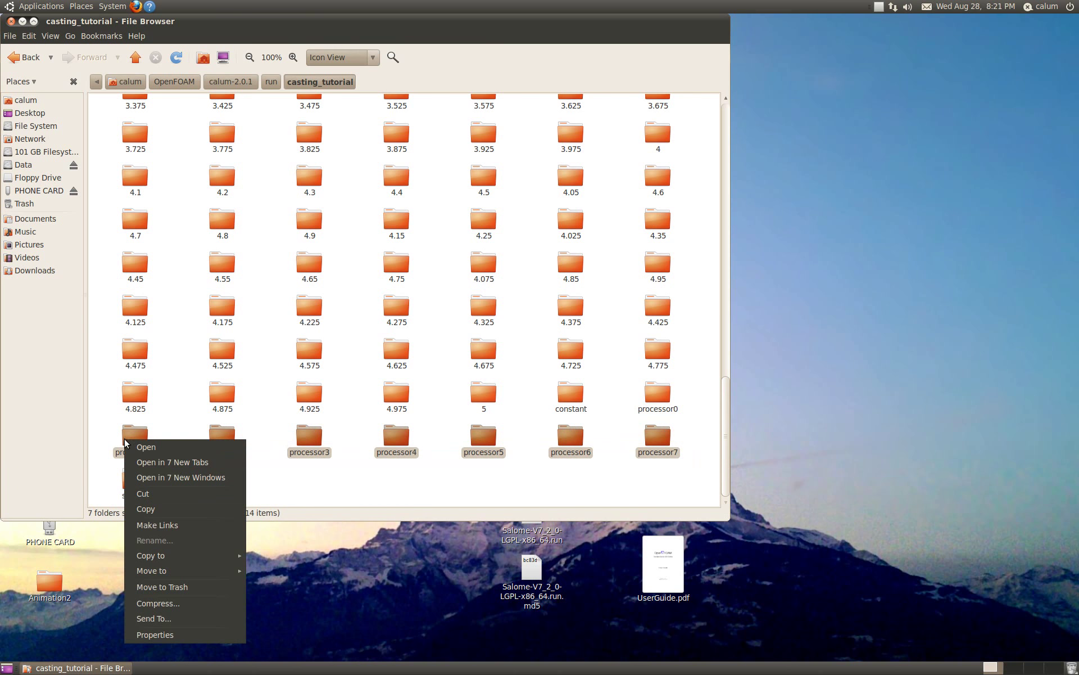
{"action": "left_click", "coordinate": [211, 585]}
Step: Move processor0, the time folders above it and the next seven full rows of time folders ending at 4.375 to the trash
{"action": "left_click_drag", "start_coordinate": [700, 453], "coordinate": [653, 108]}
{"action": "right_click", "coordinate": [654, 109]}
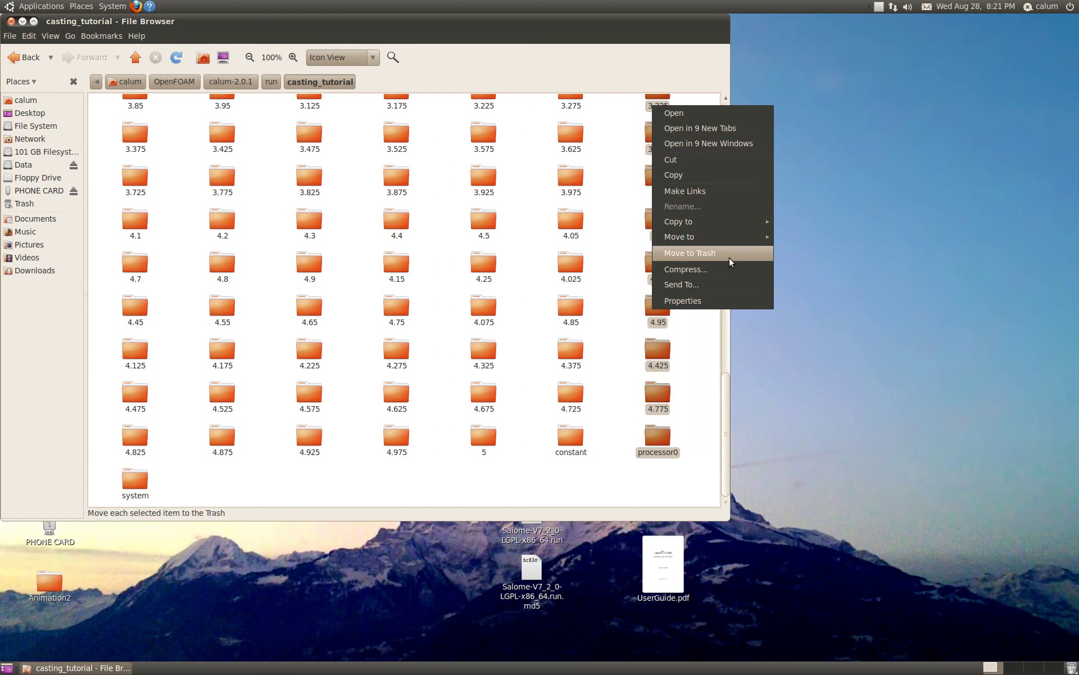
{"action": "left_click", "coordinate": [730, 258]}
{"action": "left_click_drag", "start_coordinate": [699, 406], "coordinate": [128, 137]}
{"action": "right_click", "coordinate": [128, 136]}
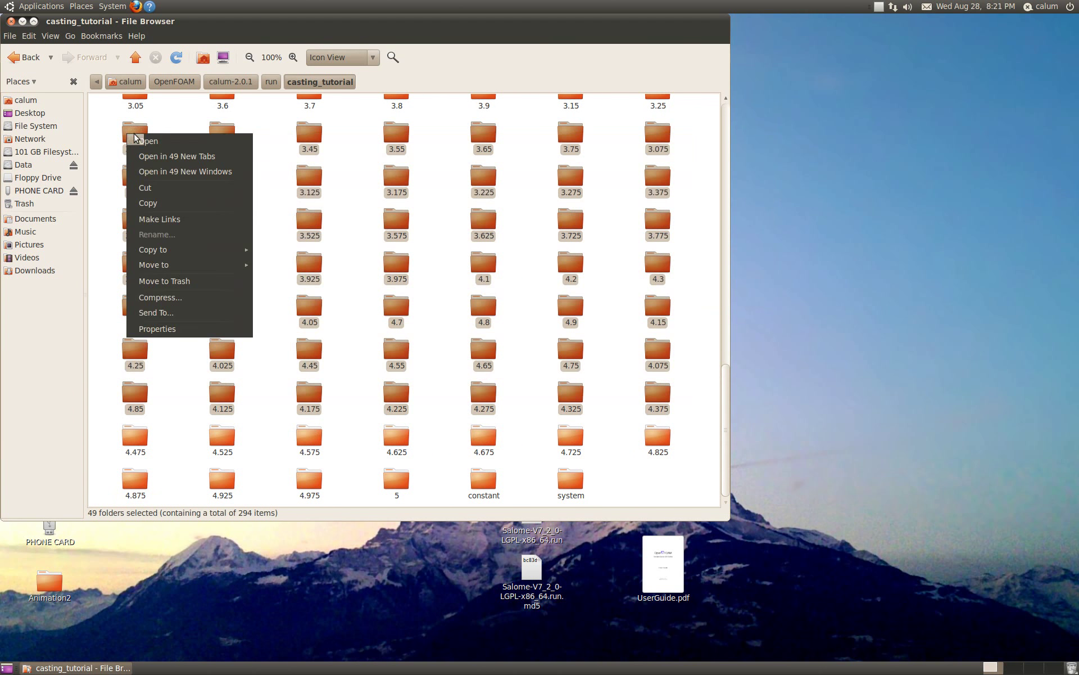
{"action": "left_click", "coordinate": [198, 281]}
Step: Move the eight rows of time folders from 0.6 through 1.125 to the trash
{"action": "scroll", "coordinate": [568, 268], "scroll_direction": "up", "scroll_amount": 5}
{"action": "scroll", "coordinate": [568, 268], "scroll_direction": "up", "scroll_amount": 5}
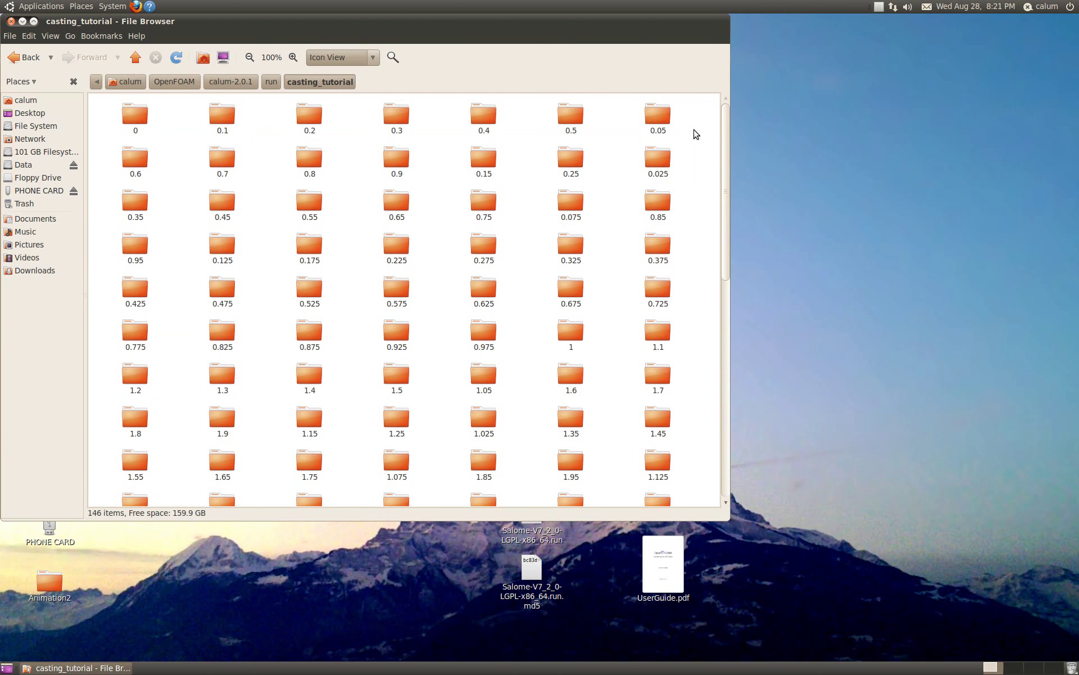
{"action": "left_click_drag", "start_coordinate": [700, 144], "coordinate": [128, 465]}
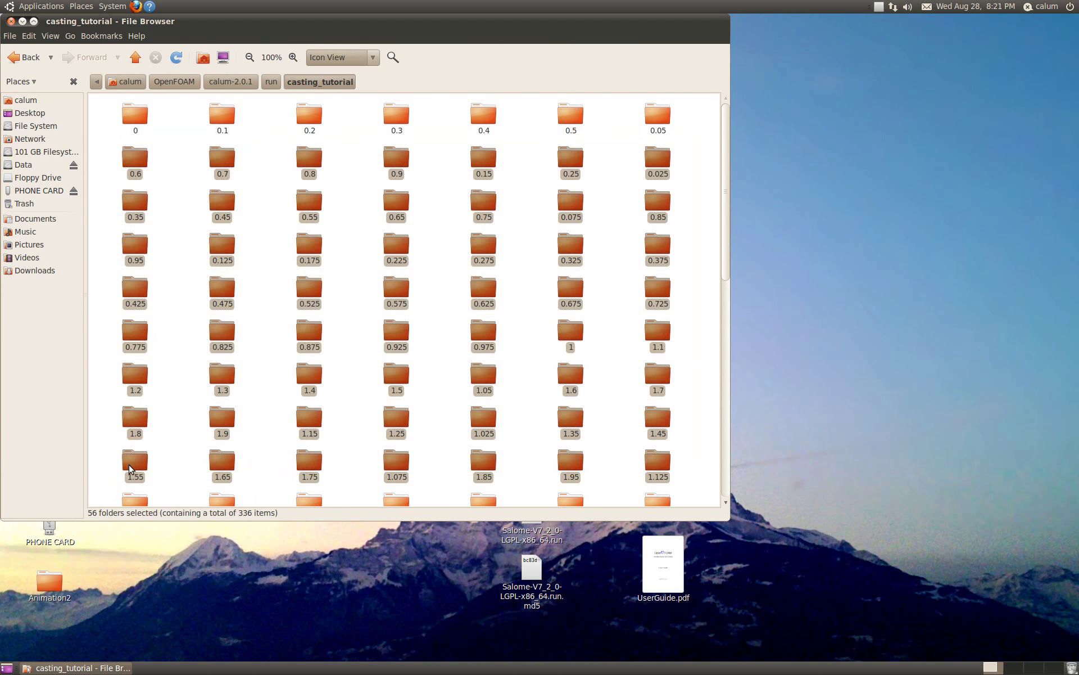
{"action": "right_click", "coordinate": [129, 465]}
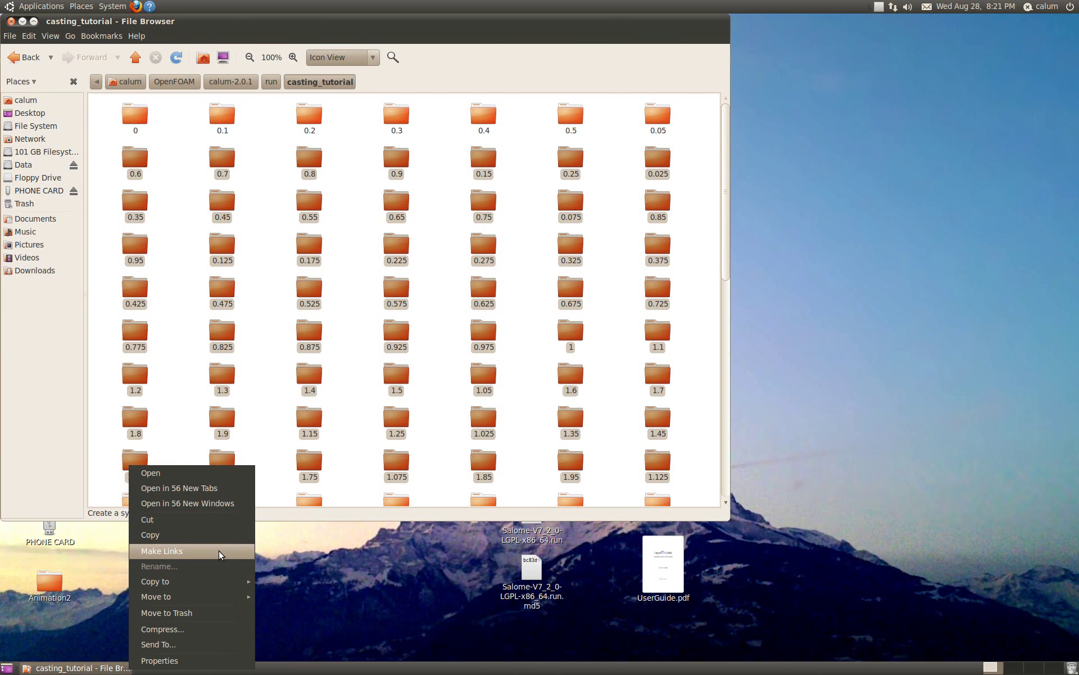
{"action": "left_click", "coordinate": [209, 612]}
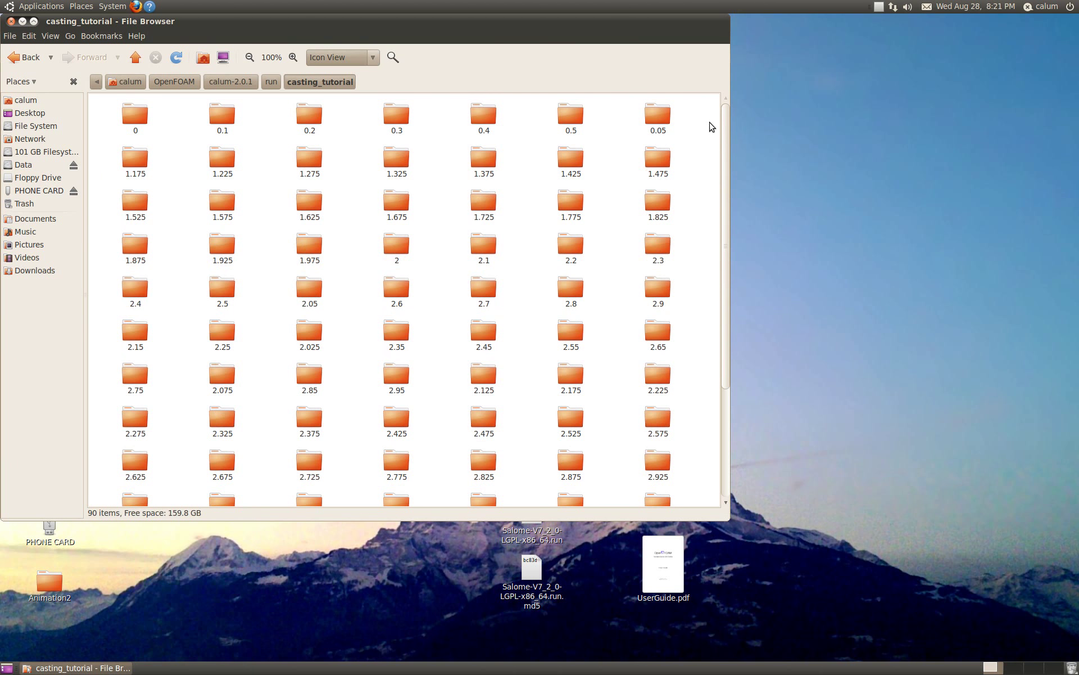
Step: Move the eight rows of time folders from 1.175 through 2.925 to the trash
{"action": "left_click_drag", "start_coordinate": [702, 156], "coordinate": [118, 472]}
{"action": "right_click", "coordinate": [118, 472]}
{"action": "mouse_move", "coordinate": [207, 530]}
{"action": "left_click", "coordinate": [728, 454]}
{"action": "left_click_drag", "start_coordinate": [700, 482], "coordinate": [127, 146]}
{"action": "right_click", "coordinate": [127, 146]}
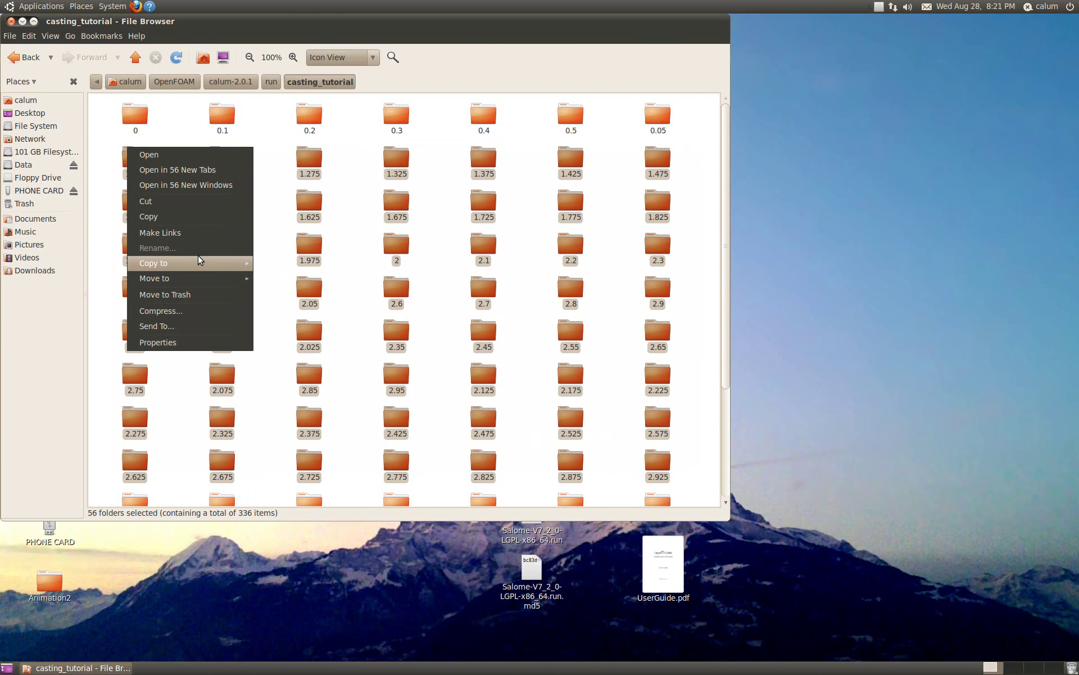
{"action": "left_click", "coordinate": [208, 292]}
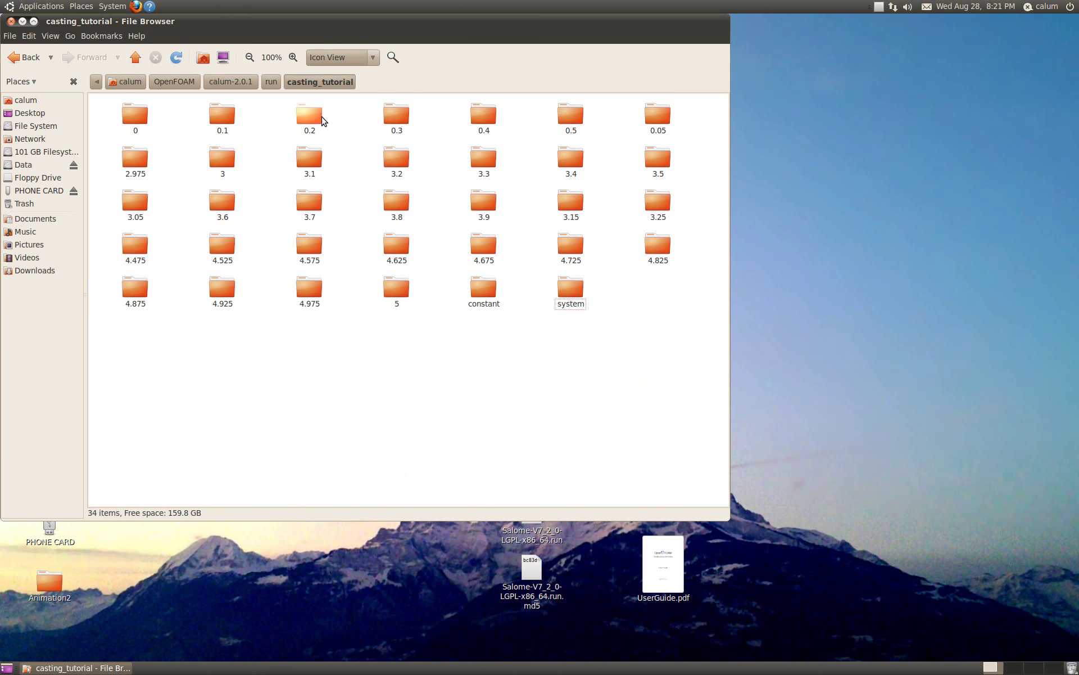
Step: Move all remaining time folders from 0.1 through 5 to the trash, keeping only the 0, constant and system folders
{"action": "left_click_drag", "start_coordinate": [697, 254], "coordinate": [223, 108]}
{"action": "right_click", "coordinate": [222, 108]}
{"action": "left_click", "coordinate": [294, 258]}
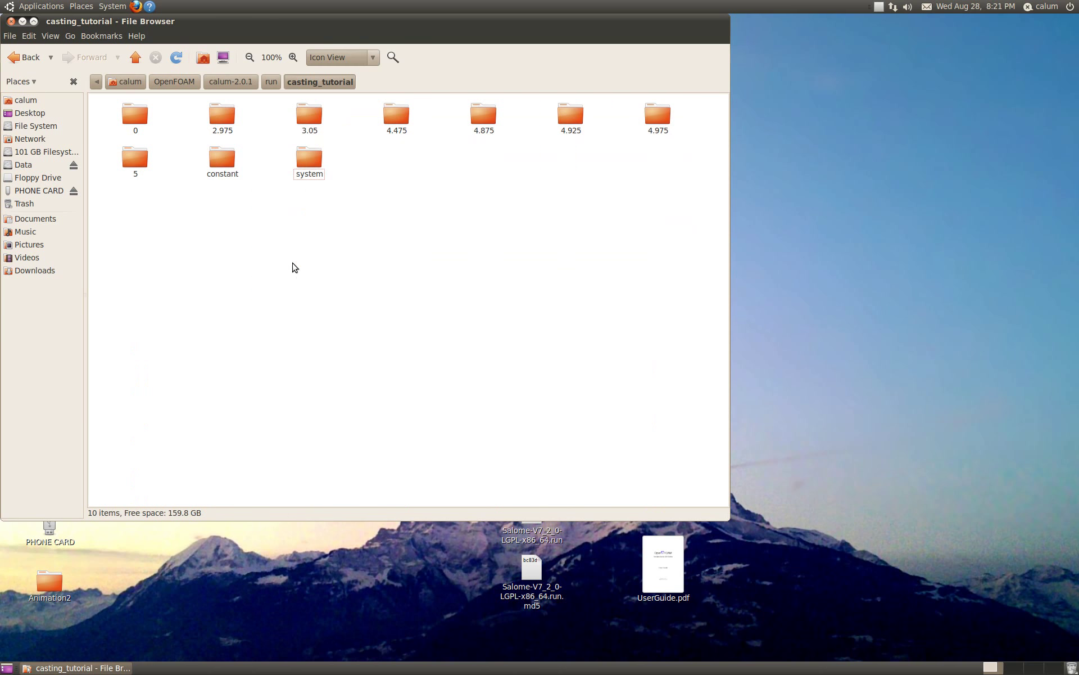
{"action": "left_click_drag", "start_coordinate": [689, 133], "coordinate": [213, 109]}
{"action": "right_click", "coordinate": [212, 110]}
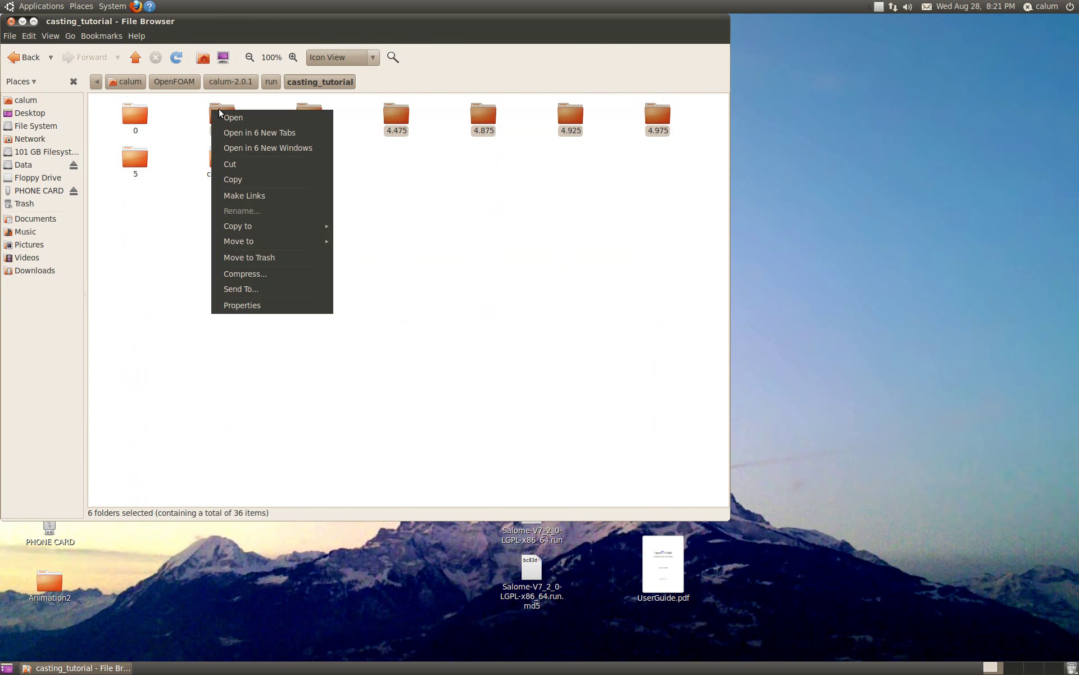
{"action": "left_click", "coordinate": [289, 257]}
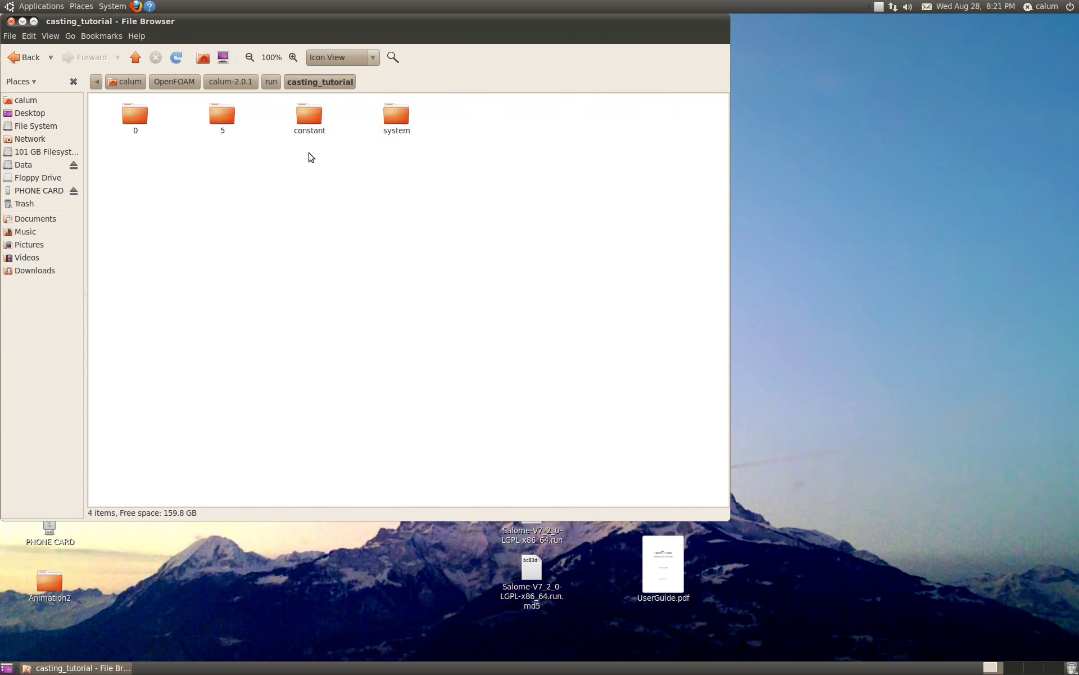
{"action": "right_click", "coordinate": [221, 116]}
{"action": "left_click", "coordinate": [280, 300]}
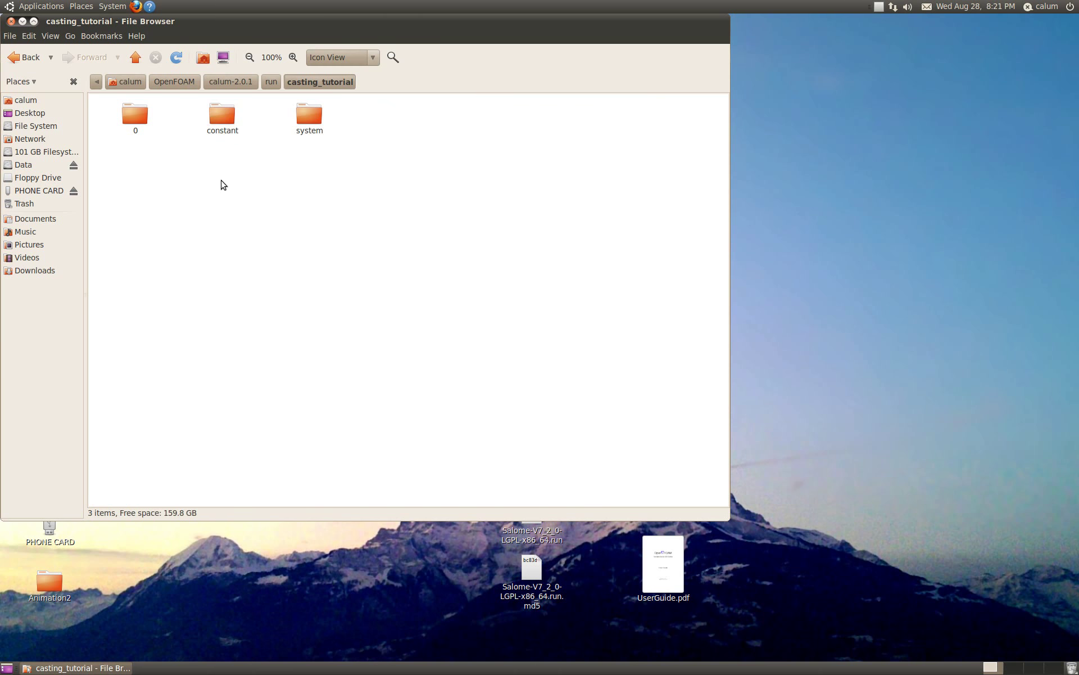
Step: Copy UNV_tutorial.unv from the tutorial_1 folder inside the desktop's OpenFoam Xray folder into casting_tutorial
{"action": "left_click_drag", "start_coordinate": [192, 20], "coordinate": [444, 45]}
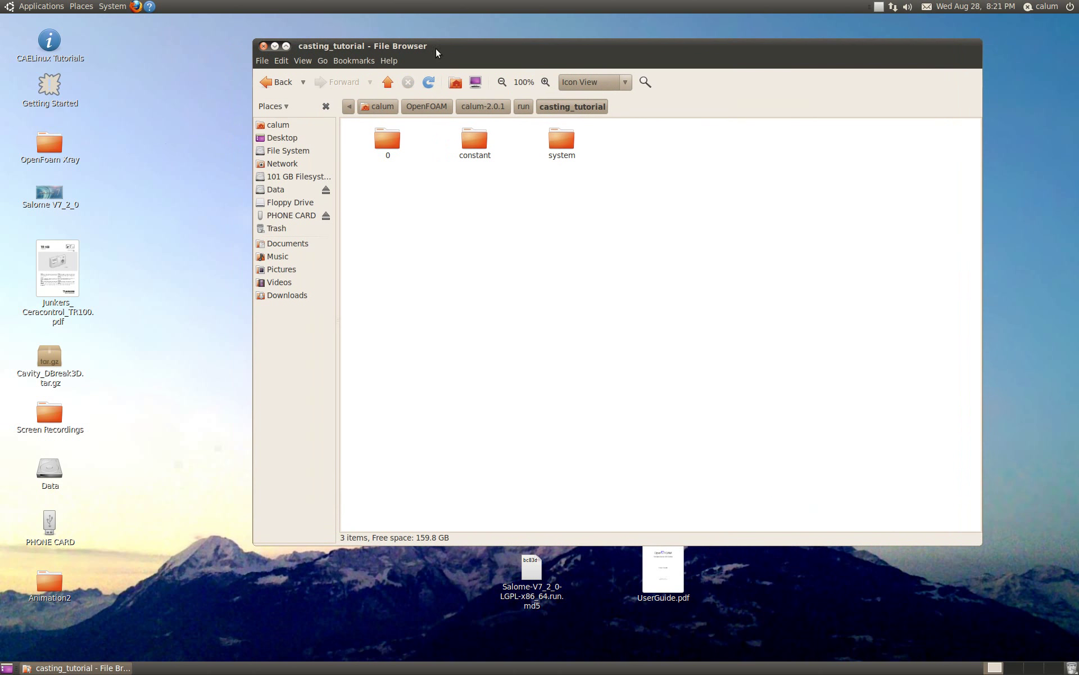
{"action": "left_click", "coordinate": [164, 148]}
{"action": "double_click", "coordinate": [57, 163]}
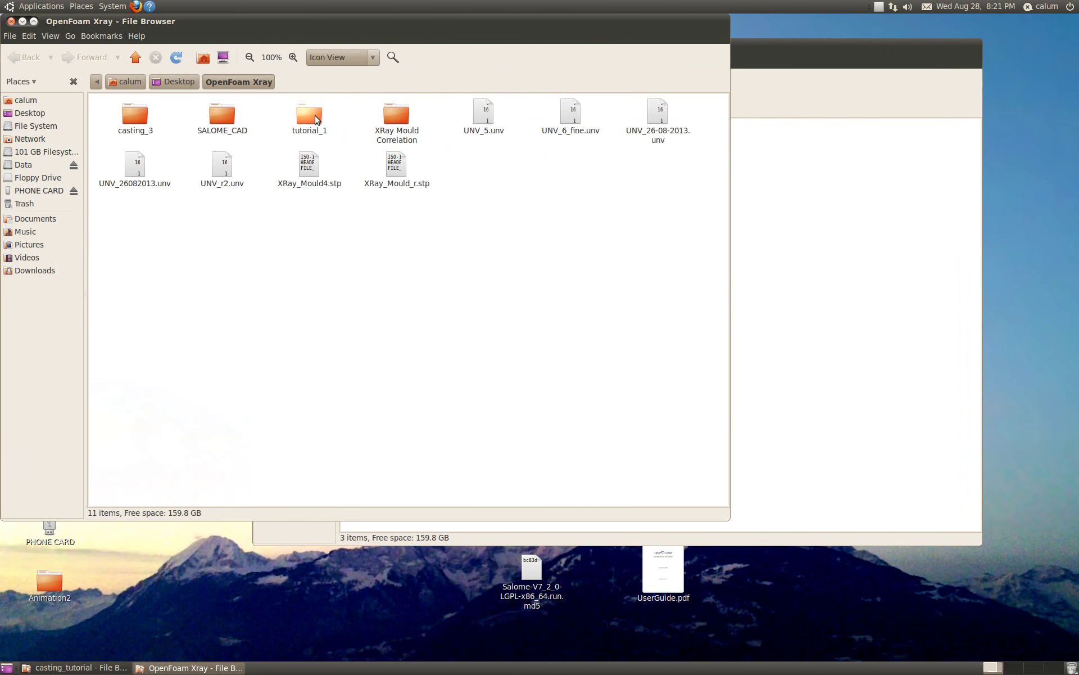
{"action": "double_click", "coordinate": [408, 116]}
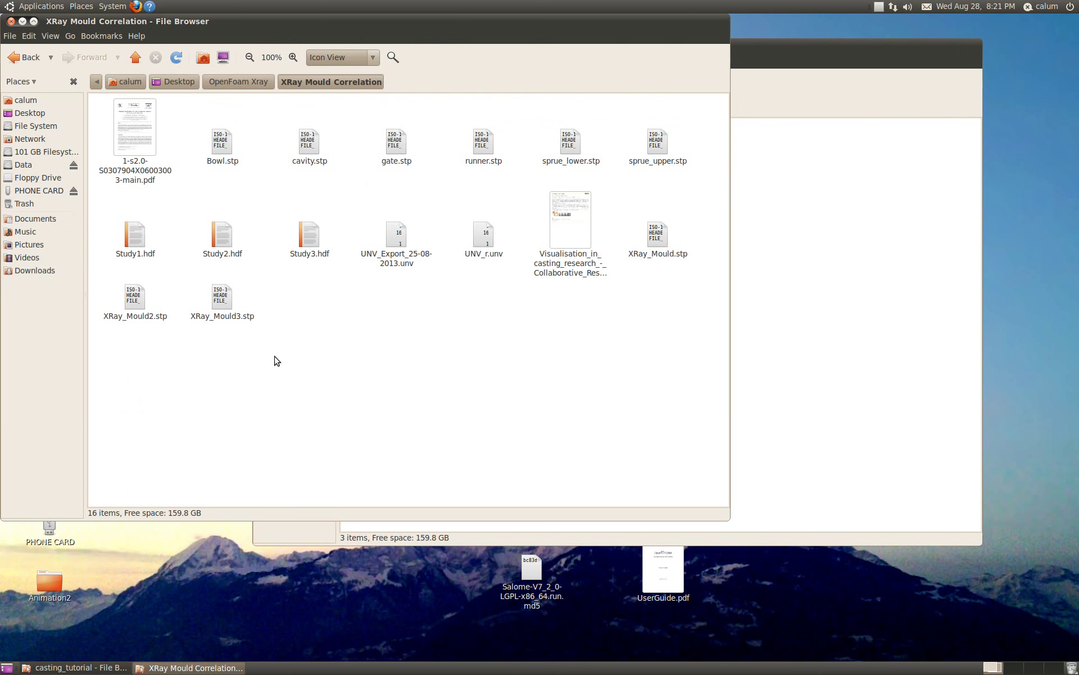
{"action": "left_click", "coordinate": [215, 83]}
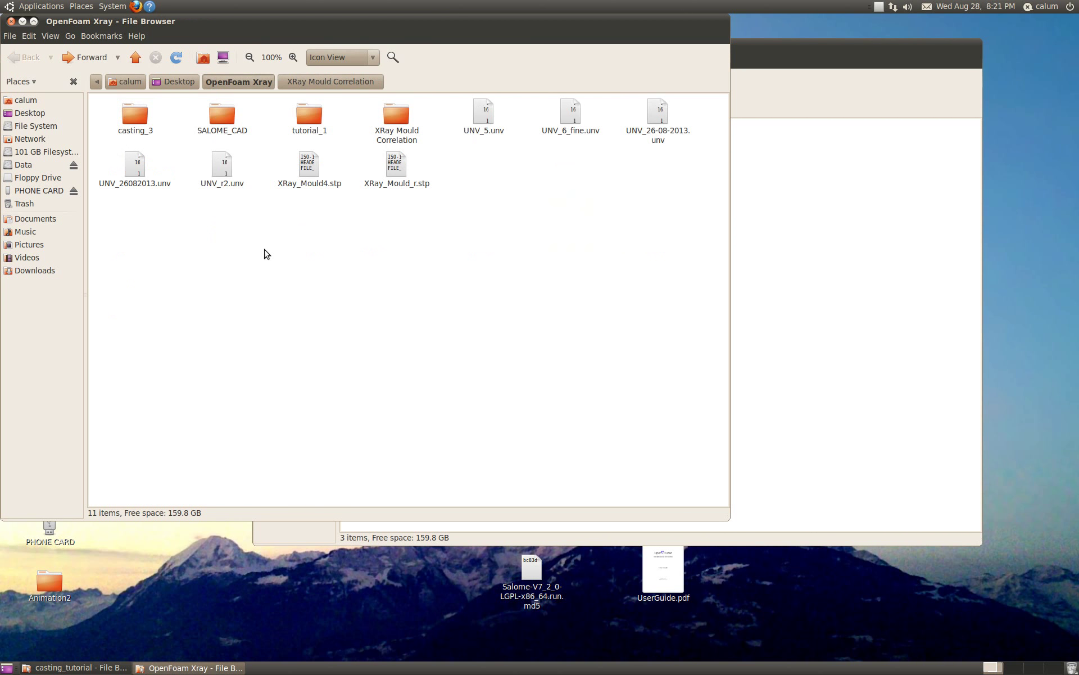
{"action": "double_click", "coordinate": [314, 110]}
{"action": "right_click", "coordinate": [223, 112]}
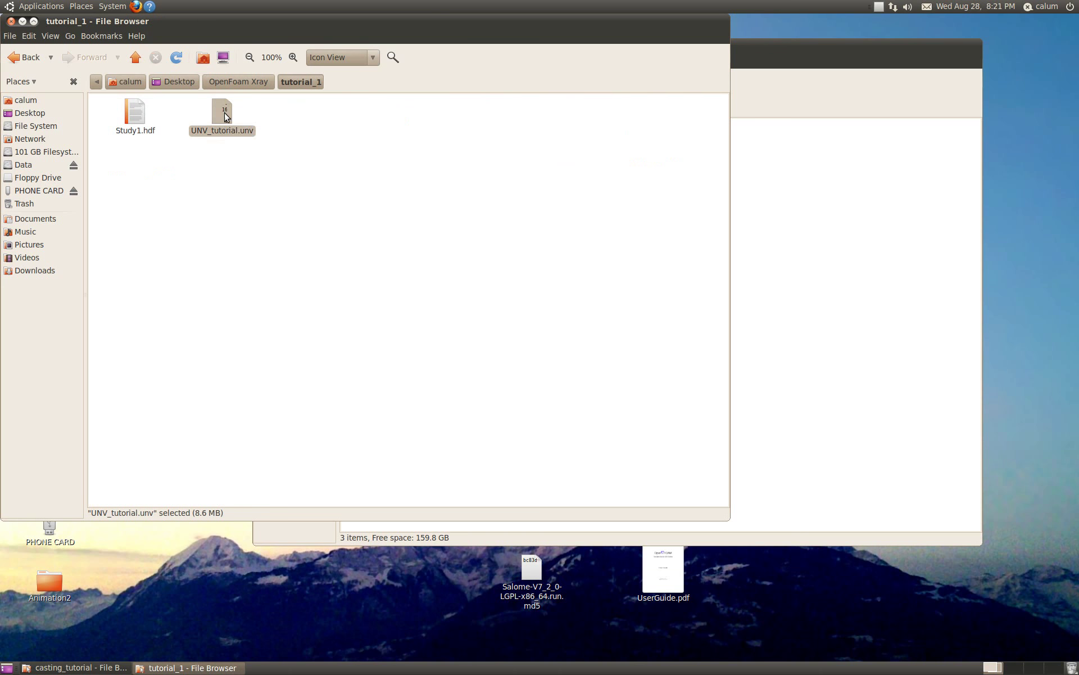
{"action": "left_click", "coordinate": [265, 166]}
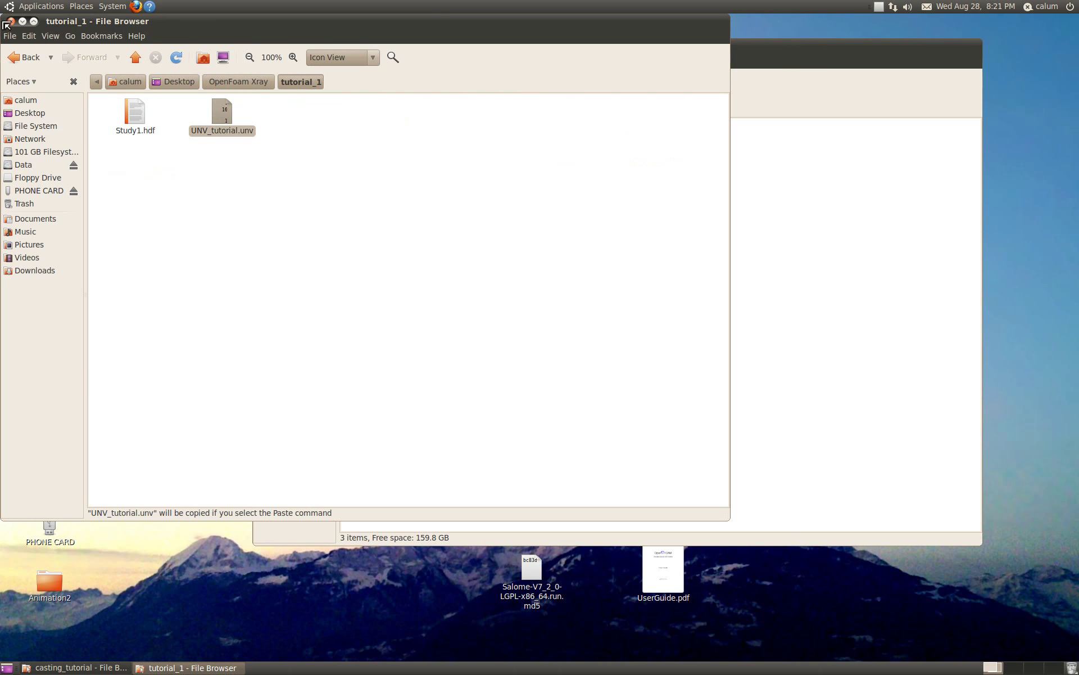
{"action": "left_click", "coordinate": [11, 21]}
{"action": "right_click", "coordinate": [450, 225]}
{"action": "left_click", "coordinate": [507, 311]}
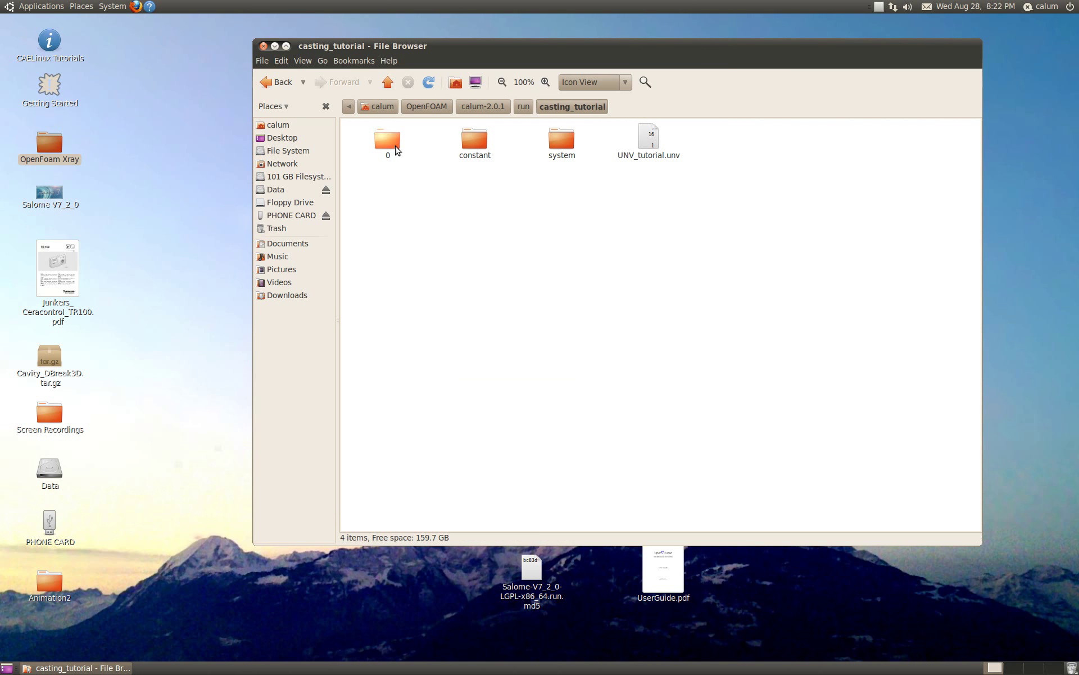
Step: Open the 0 folder of casting_tutorial and examine its field files, pointing out alpha1
{"action": "double_click", "coordinate": [396, 147]}
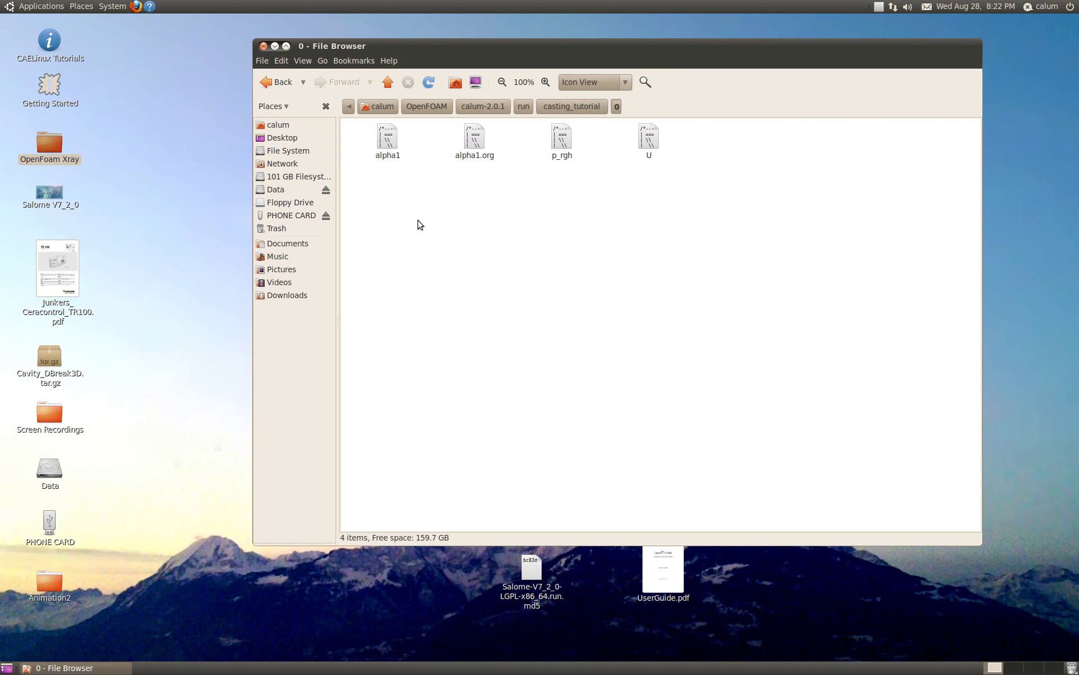
{"action": "left_click", "coordinate": [392, 160]}
{"action": "left_click", "coordinate": [397, 183]}
{"action": "left_click", "coordinate": [395, 156]}
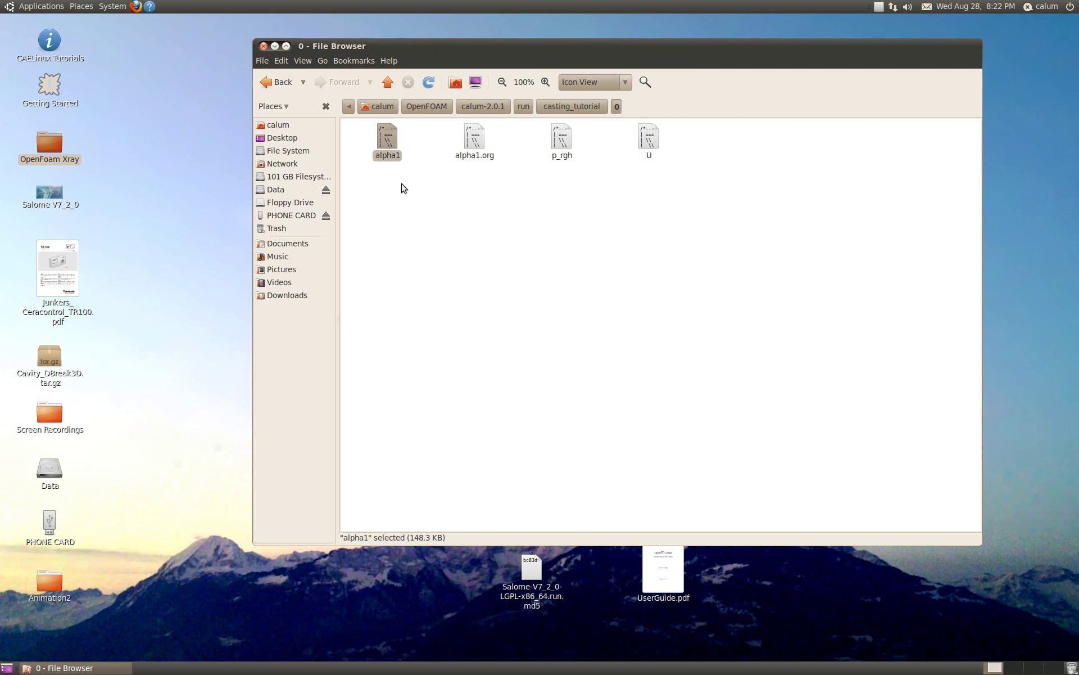
{"action": "left_click", "coordinate": [404, 187]}
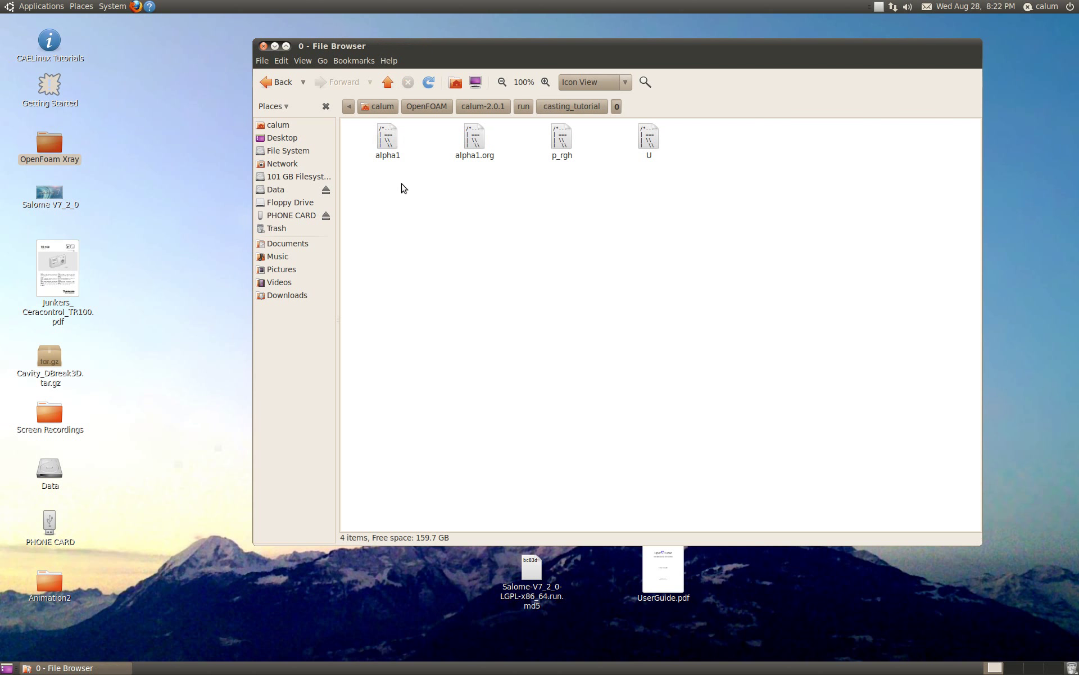
{"action": "left_click_drag", "start_coordinate": [437, 46], "coordinate": [390, 51]}
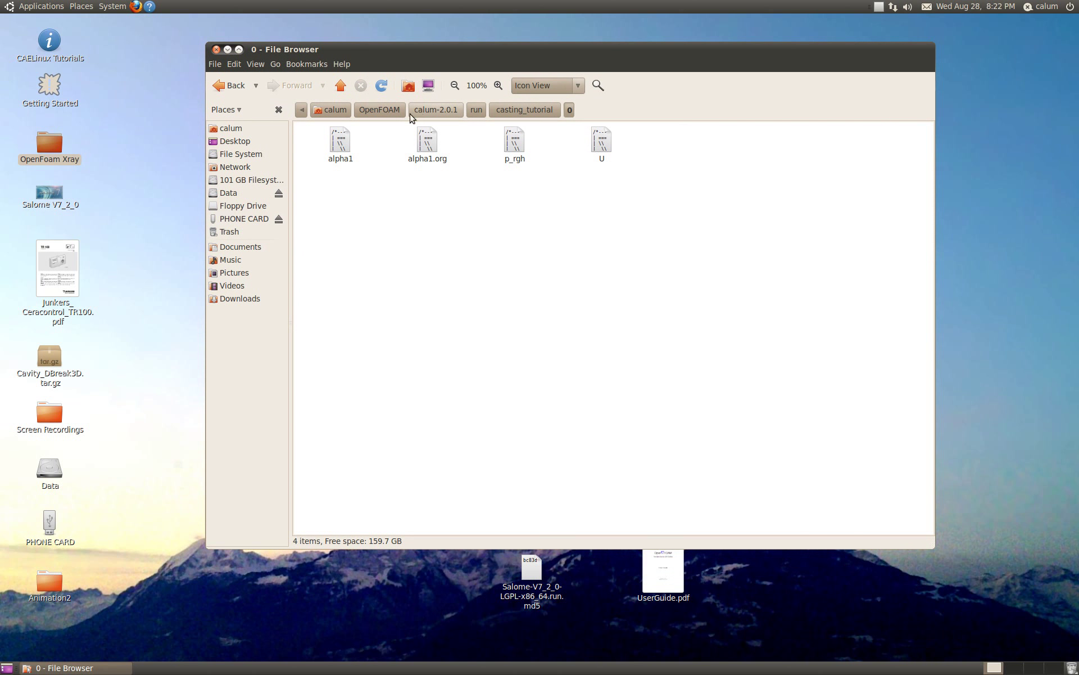
{"action": "left_click", "coordinate": [340, 143]}
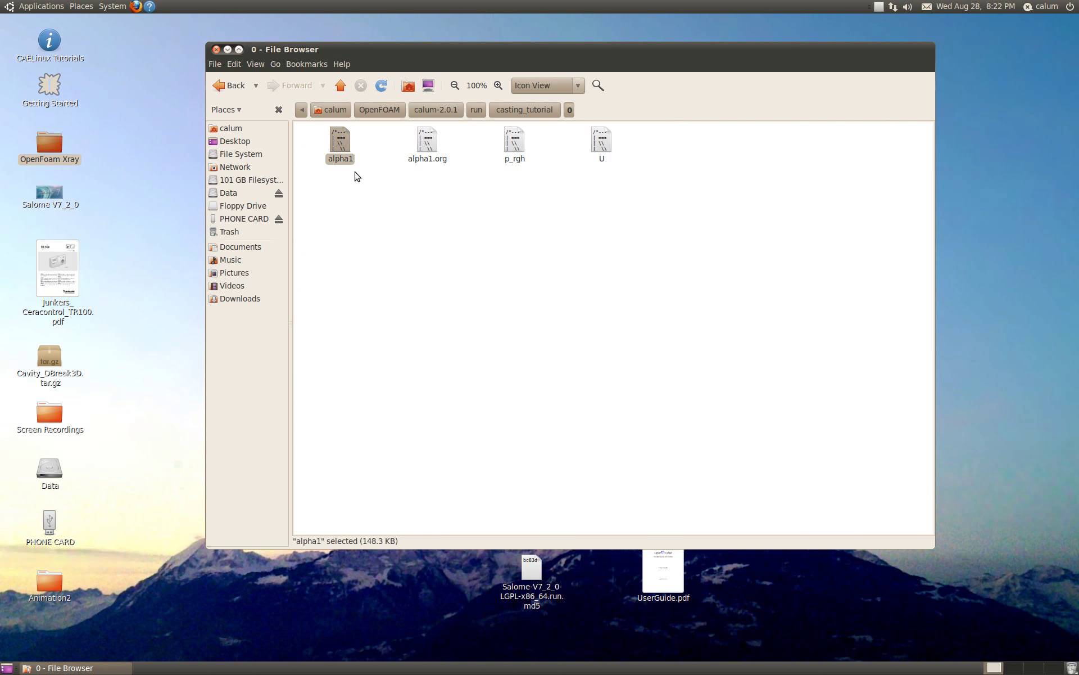
{"action": "left_click", "coordinate": [359, 169]}
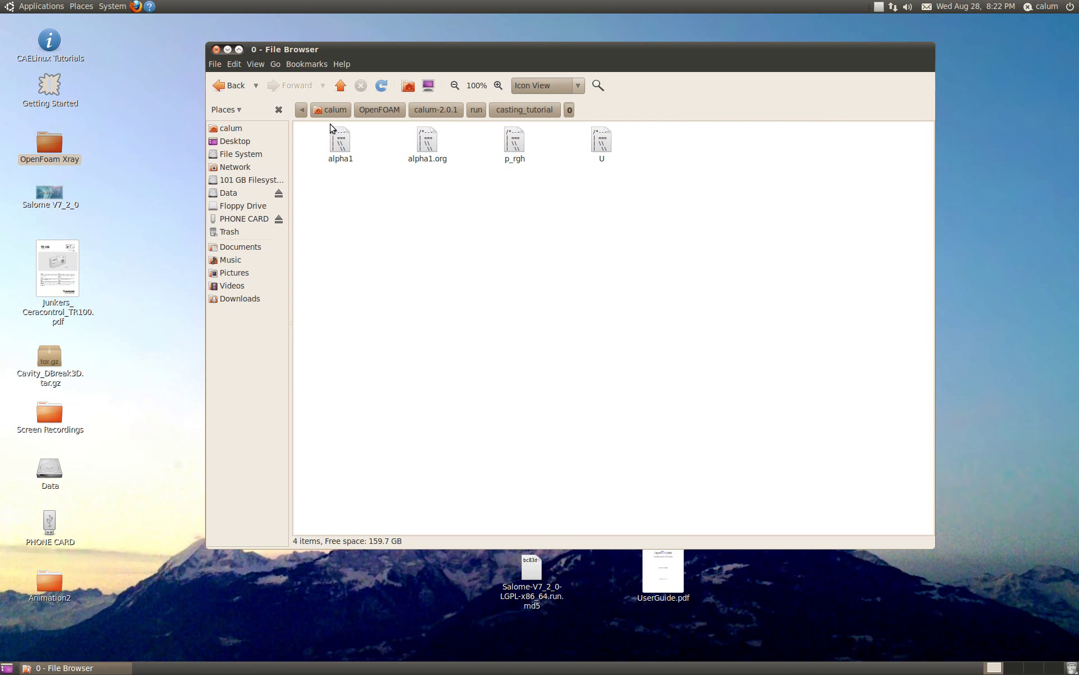
Step: Look through the constant folder of casting_tutorial and open its system folder
{"action": "left_click", "coordinate": [229, 87]}
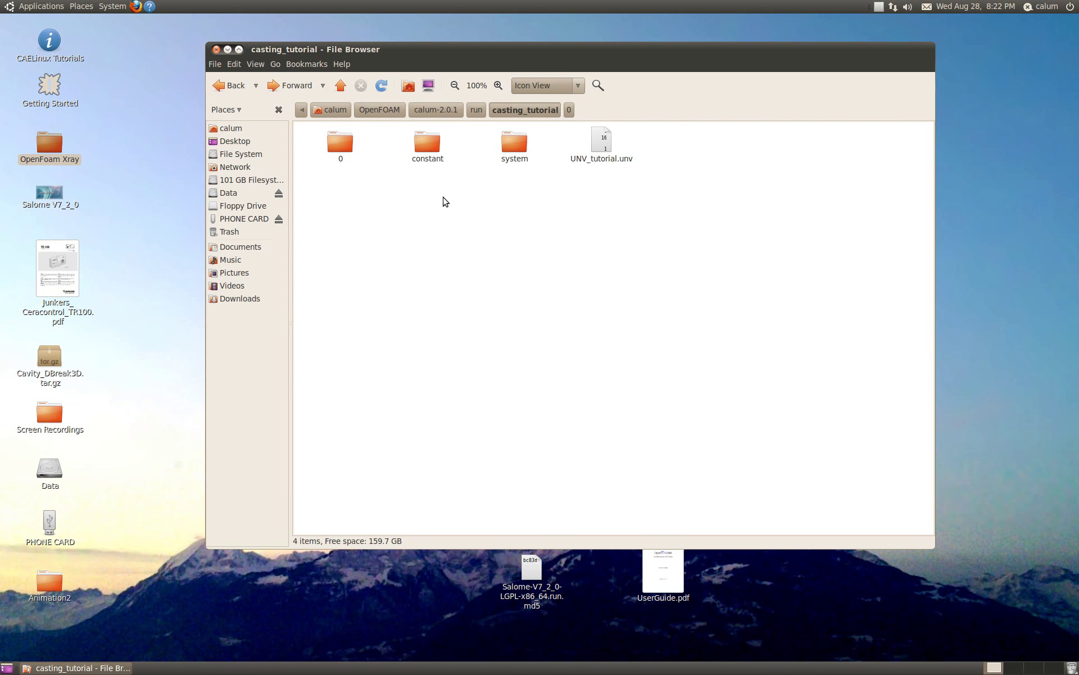
{"action": "left_click", "coordinate": [424, 147]}
{"action": "double_click", "coordinate": [424, 147]}
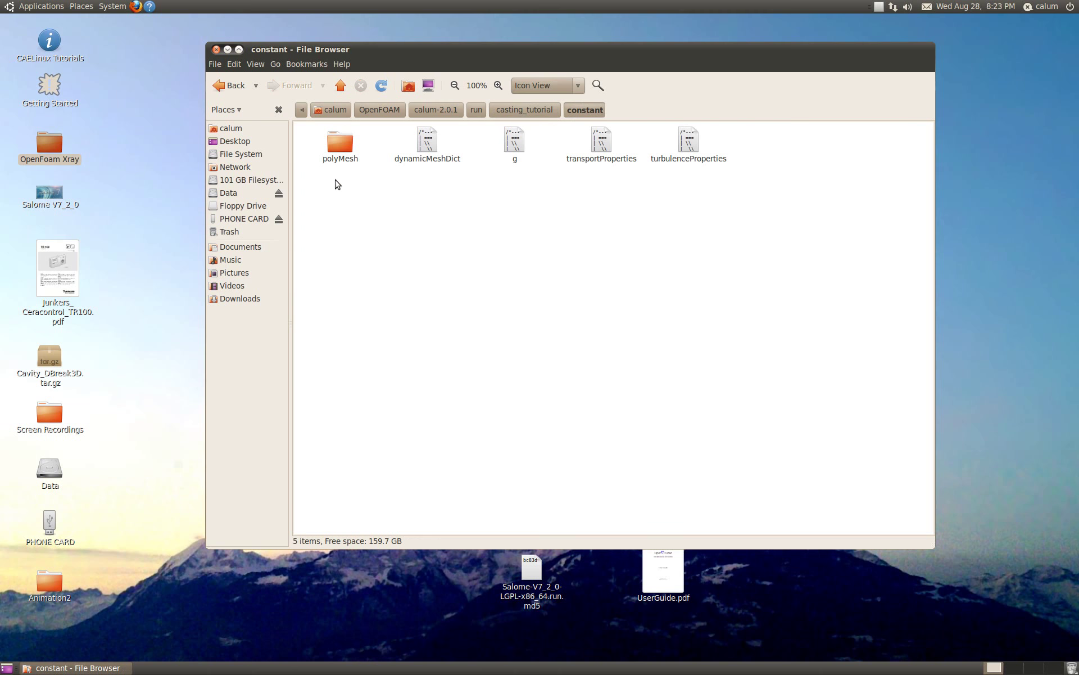
{"action": "left_click", "coordinate": [230, 85]}
{"action": "double_click", "coordinate": [514, 143]}
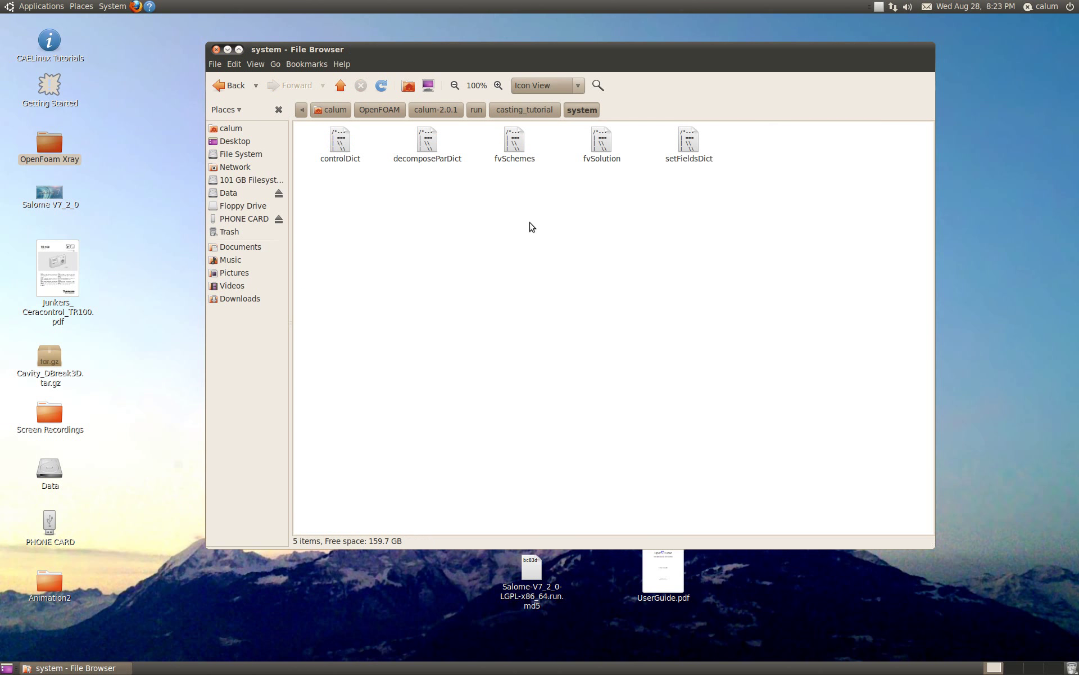
Step: Display the contents of the setFieldsDict file in the system folder
{"action": "left_click", "coordinate": [698, 155]}
{"action": "left_click", "coordinate": [699, 180]}
{"action": "double_click", "coordinate": [690, 145]}
{"action": "left_click", "coordinate": [488, 349]}
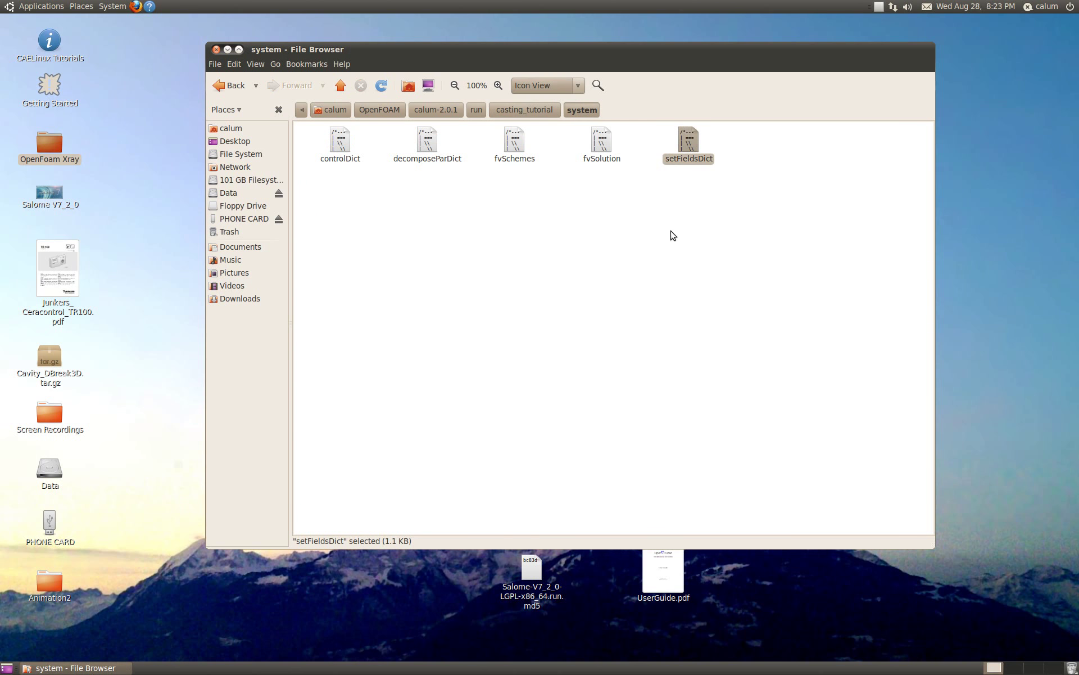
{"action": "left_click", "coordinate": [756, 181]}
{"action": "double_click", "coordinate": [690, 145]}
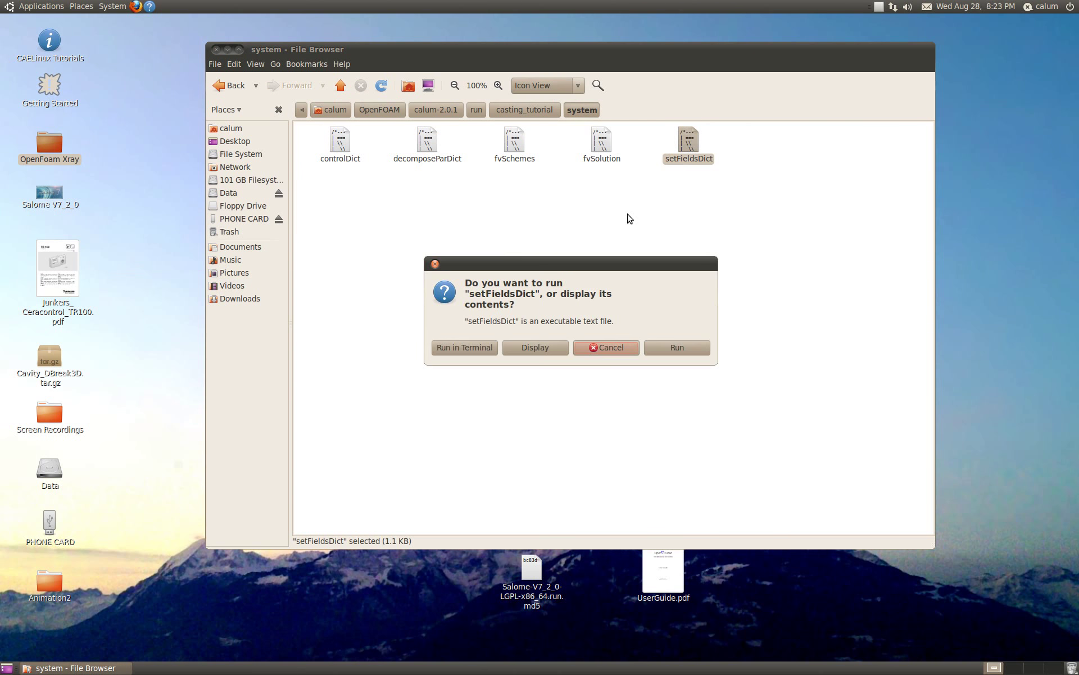
{"action": "left_click", "coordinate": [535, 347]}
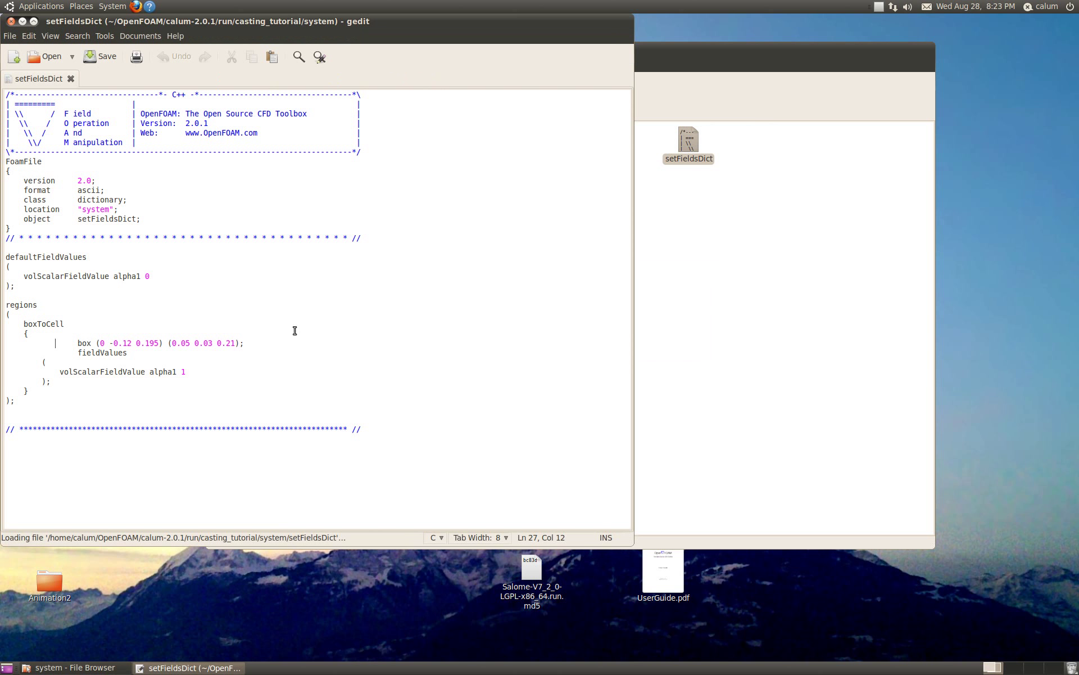
Step: Examine the boxToCell region and its two box corner coordinates in setFieldsDict, and close the file
{"action": "left_click_drag", "start_coordinate": [97, 343], "coordinate": [243, 343]}
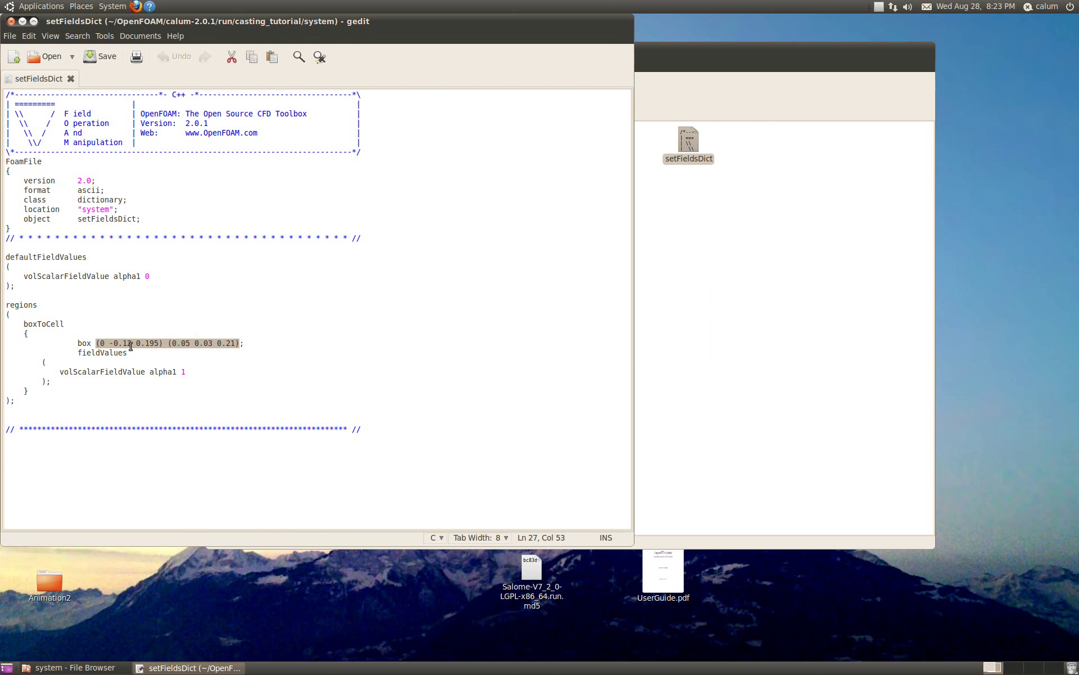
{"action": "left_click", "coordinate": [251, 344]}
{"action": "left_click_drag", "start_coordinate": [241, 342], "coordinate": [96, 343]}
{"action": "left_click", "coordinate": [268, 343]}
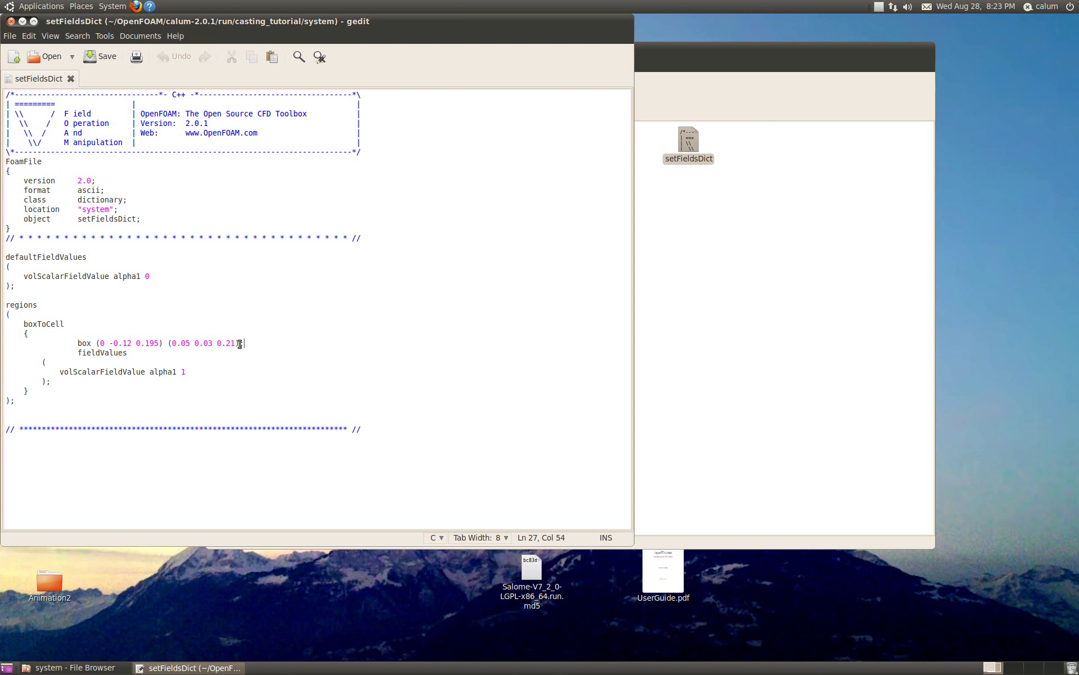
{"action": "left_click_drag", "start_coordinate": [95, 342], "coordinate": [240, 343]}
{"action": "left_click", "coordinate": [236, 360]}
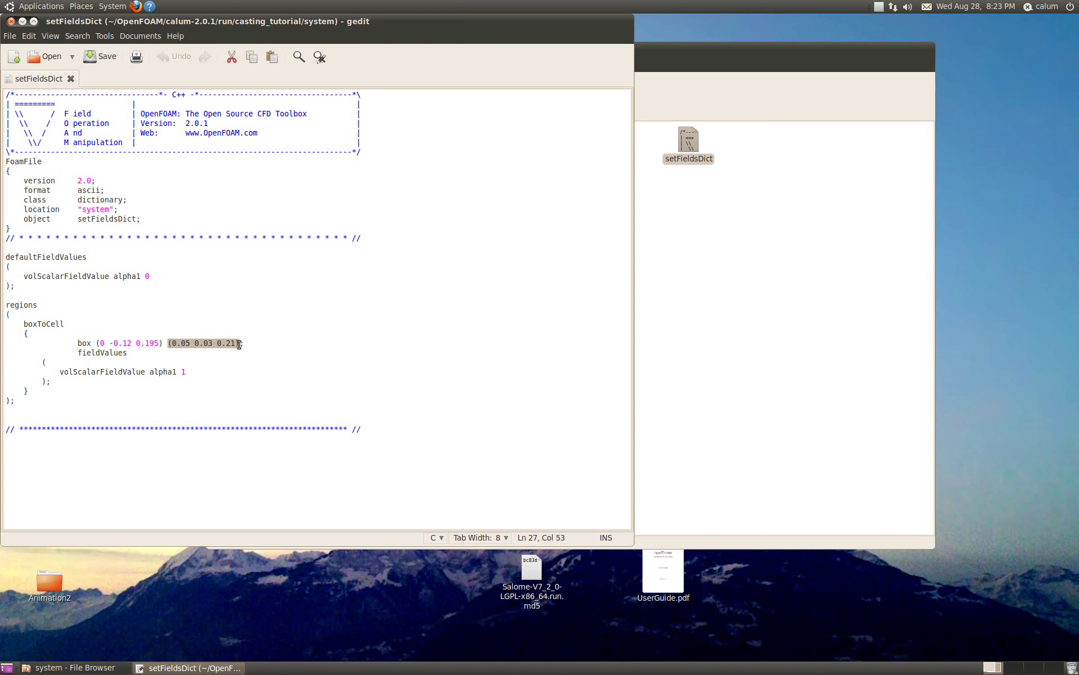
{"action": "left_click", "coordinate": [256, 348]}
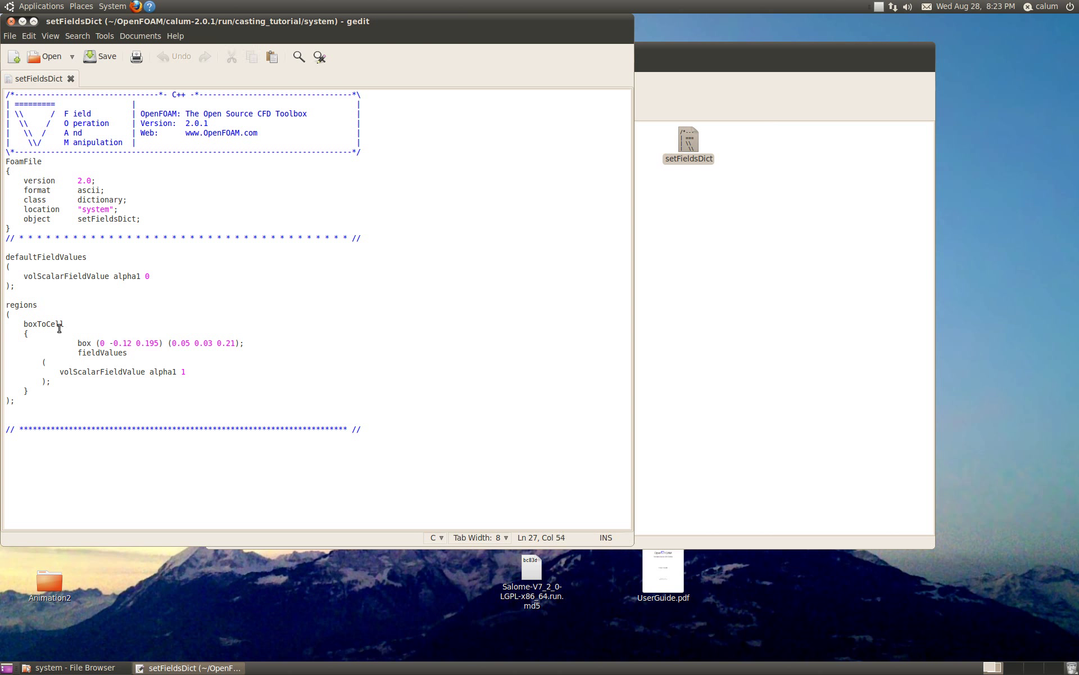
{"action": "left_click_drag", "start_coordinate": [25, 323], "coordinate": [64, 324]}
{"action": "left_click", "coordinate": [275, 345]}
{"action": "left_click_drag", "start_coordinate": [96, 342], "coordinate": [241, 344]}
{"action": "left_click", "coordinate": [248, 346]}
{"action": "left_click_drag", "start_coordinate": [241, 342], "coordinate": [168, 344]}
{"action": "left_click", "coordinate": [227, 362]}
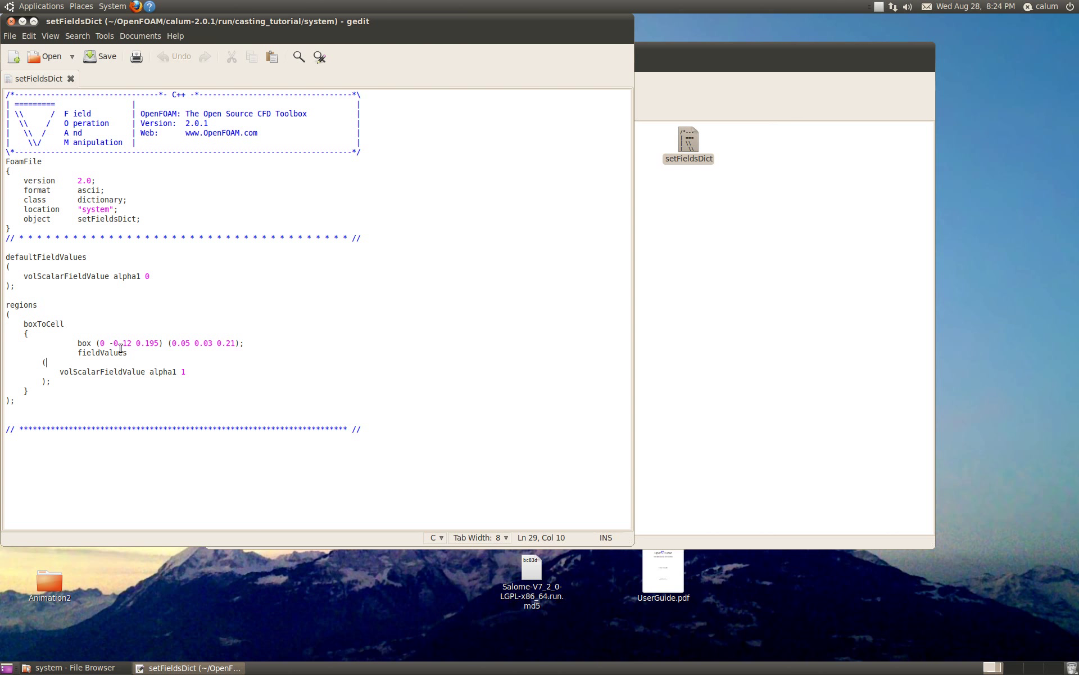
{"action": "left_click", "coordinate": [10, 22]}
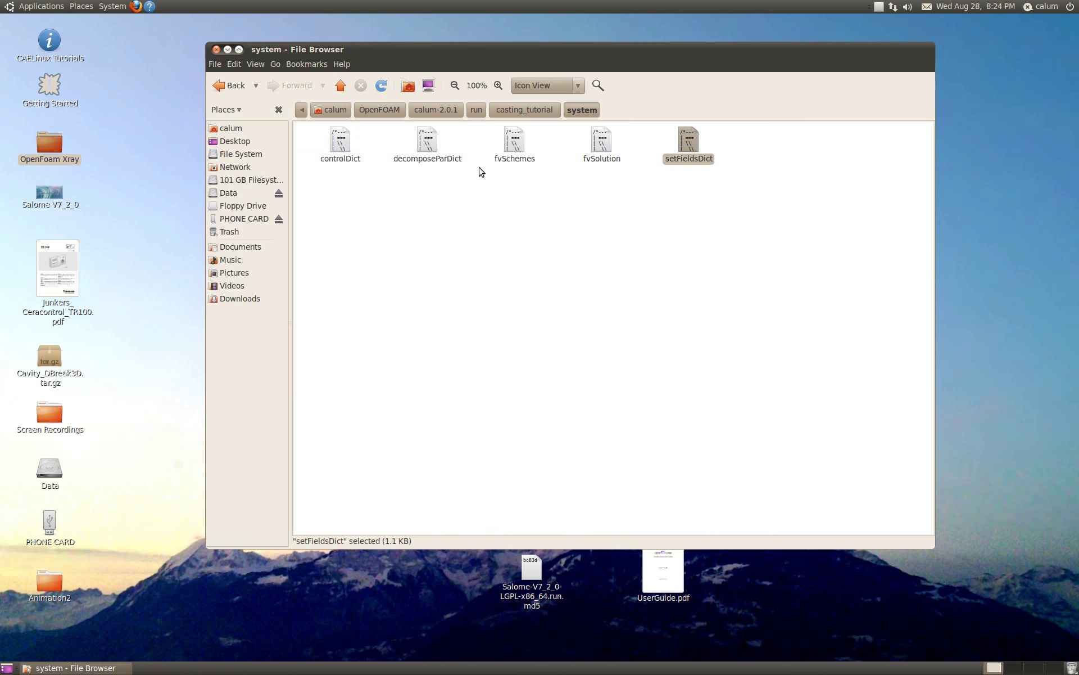
Step: Return to casting_tutorial and display the contents of the alpha1 file in the 0 folder
{"action": "left_click", "coordinate": [603, 229]}
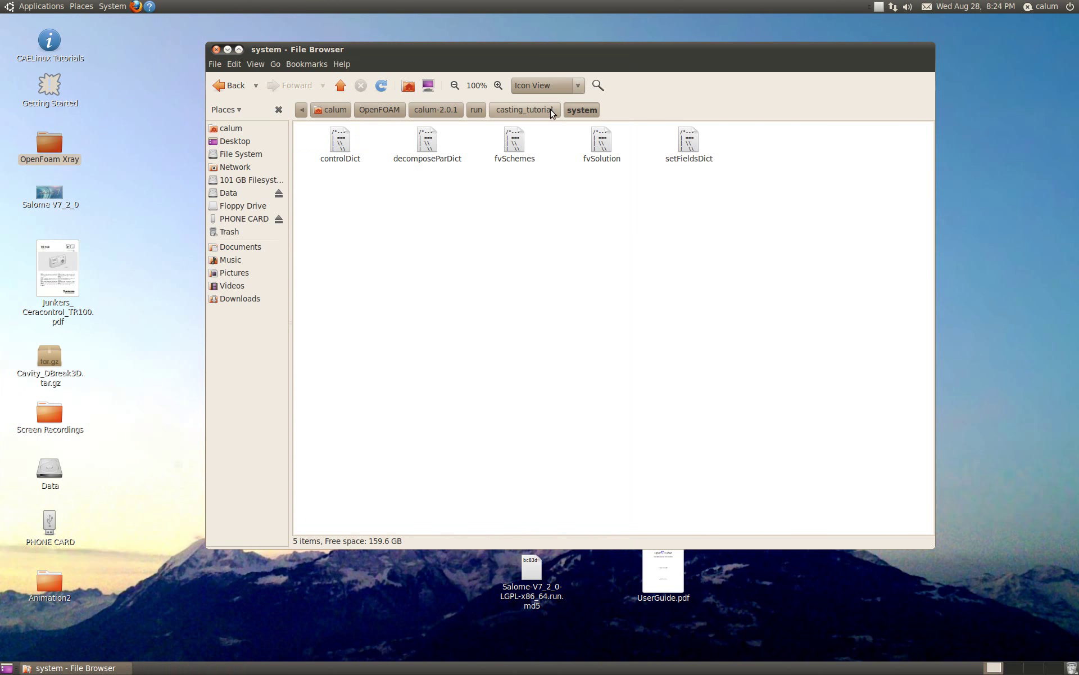
{"action": "left_click", "coordinate": [248, 87]}
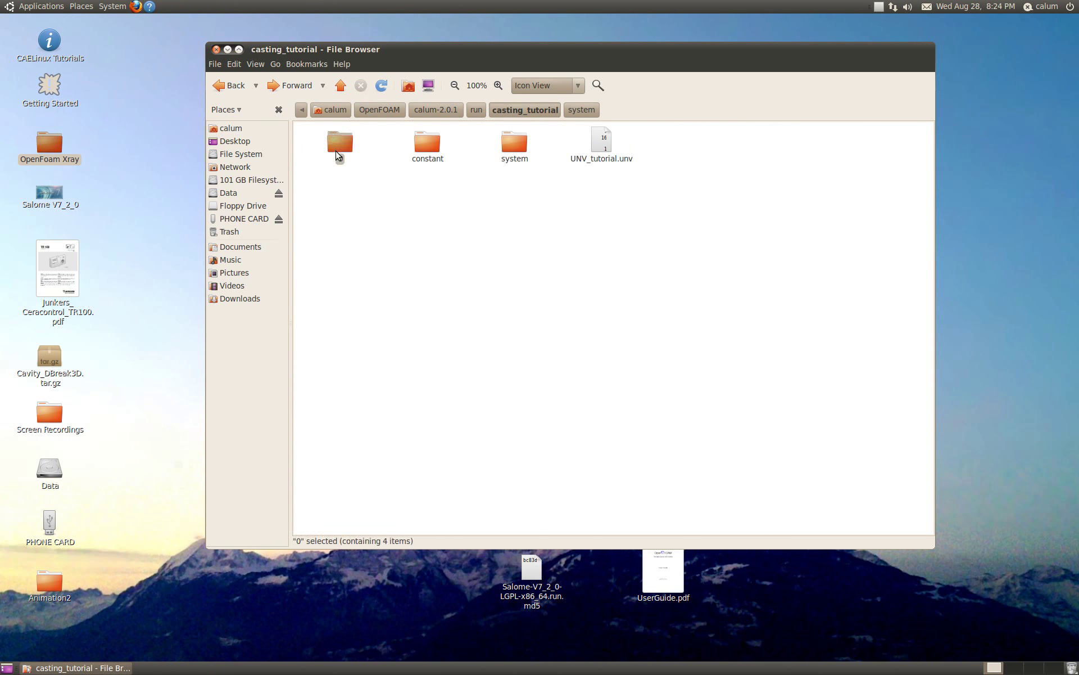
{"action": "double_click", "coordinate": [340, 141]}
{"action": "double_click", "coordinate": [347, 144]}
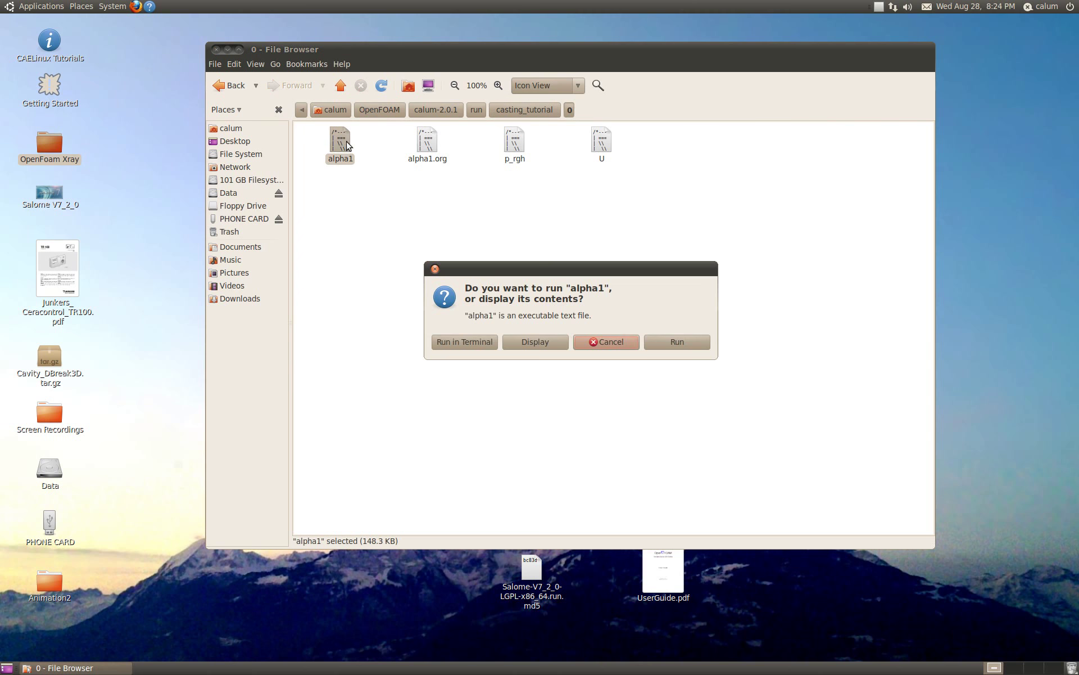
{"action": "left_click", "coordinate": [551, 340]}
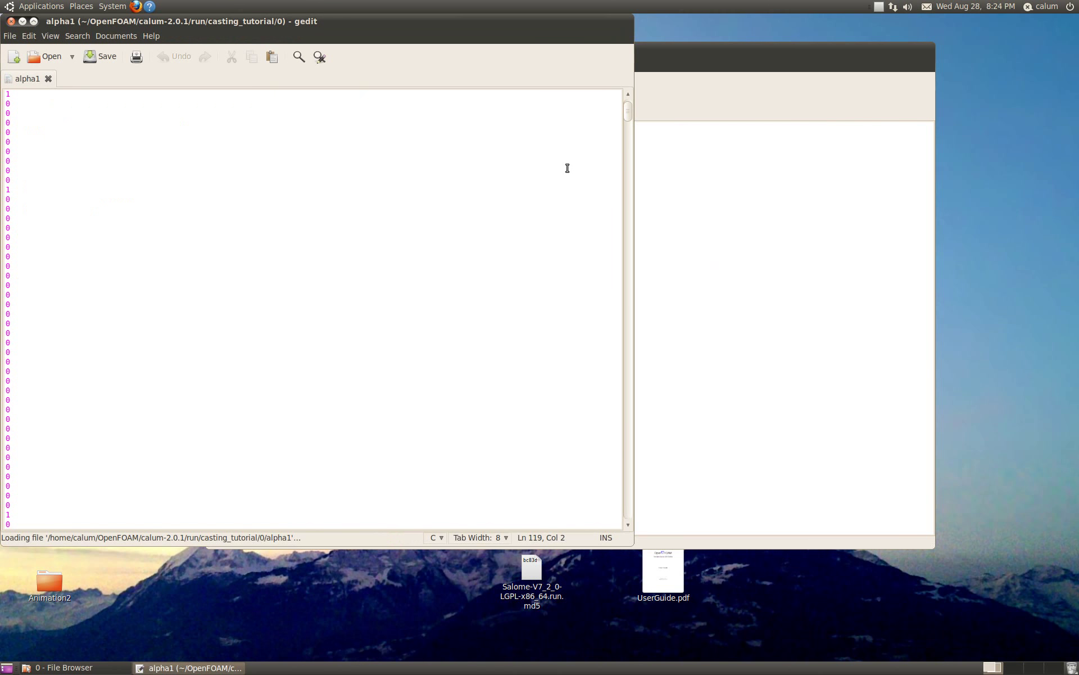
Step: Examine the wall, inlet and outlet patches in the boundaryField section at the end of alpha1, and close the file
{"action": "left_click_drag", "start_coordinate": [633, 106], "coordinate": [645, 520]}
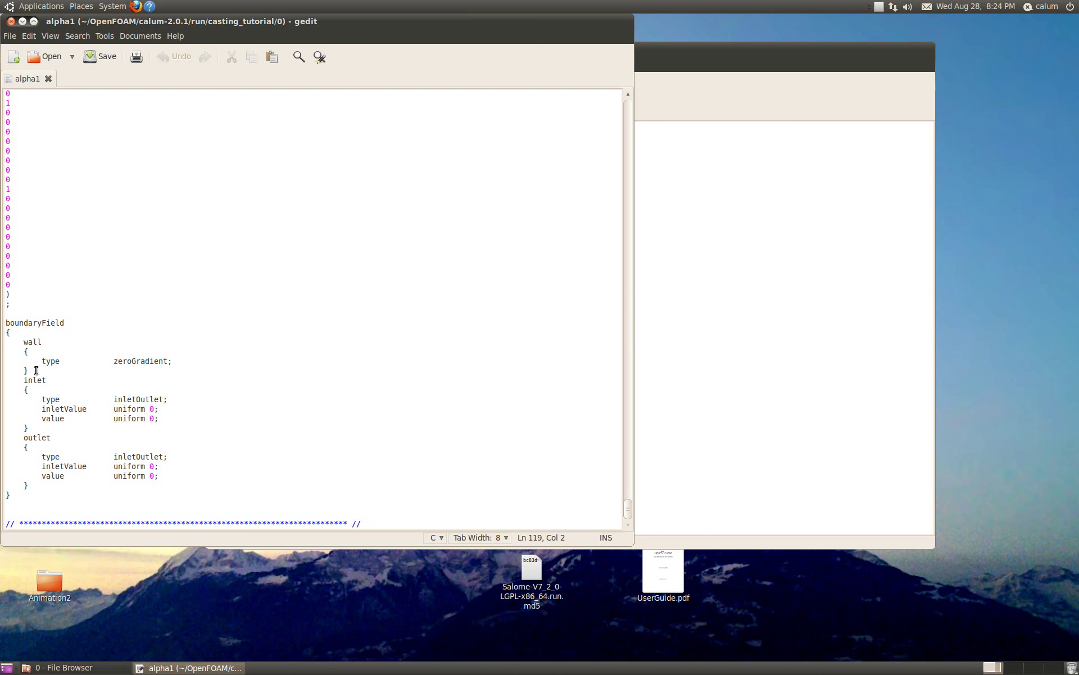
{"action": "left_click", "coordinate": [50, 438]}
{"action": "left_click", "coordinate": [50, 380]}
{"action": "left_click", "coordinate": [49, 342]}
{"action": "left_click", "coordinate": [59, 438]}
{"action": "triple_click", "coordinate": [51, 376]}
{"action": "left_click", "coordinate": [49, 341]}
{"action": "left_click", "coordinate": [59, 438]}
{"action": "left_click_drag", "start_coordinate": [48, 342], "coordinate": [24, 343]}
{"action": "left_click_drag", "start_coordinate": [50, 379], "coordinate": [28, 381]}
{"action": "left_click_drag", "start_coordinate": [51, 437], "coordinate": [26, 438]}
{"action": "left_click", "coordinate": [79, 441]}
{"action": "left_click", "coordinate": [11, 22]}
{"action": "left_click", "coordinate": [371, 215]}
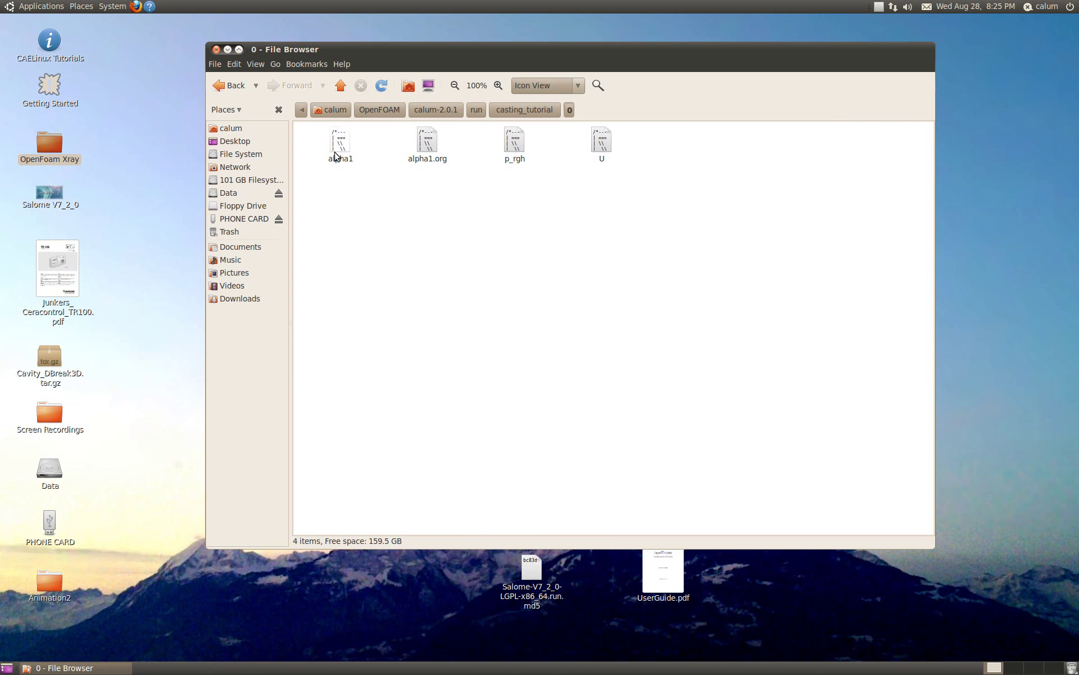
Step: Move the alpha1 file in the 0 folder to the trash
{"action": "left_click", "coordinate": [336, 164]}
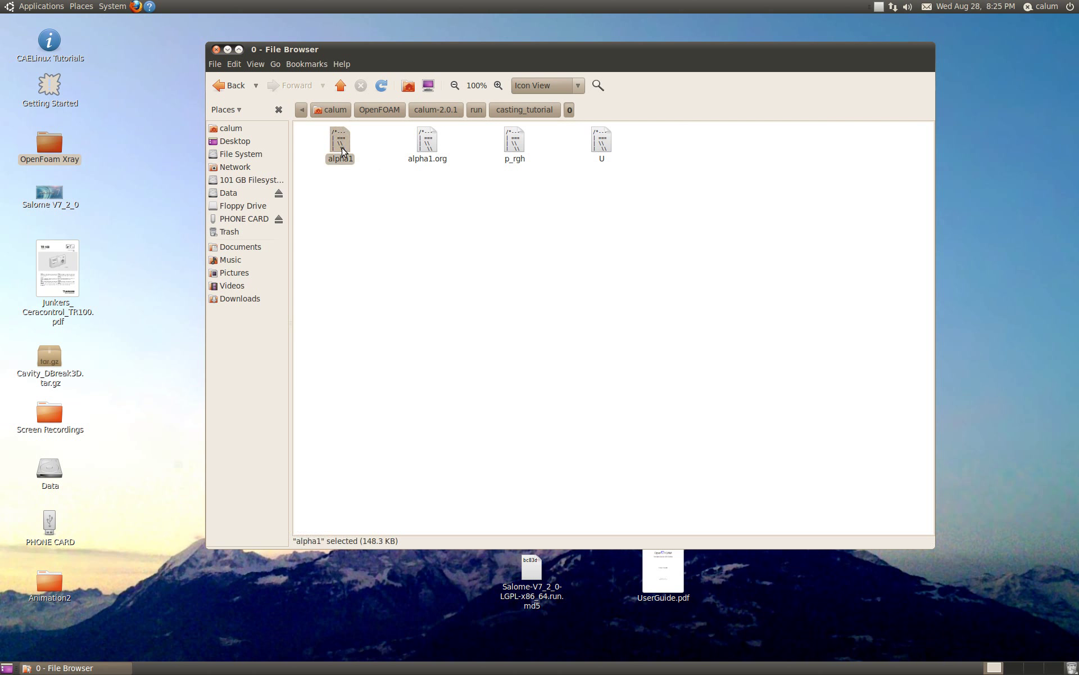
{"action": "left_click", "coordinate": [369, 194]}
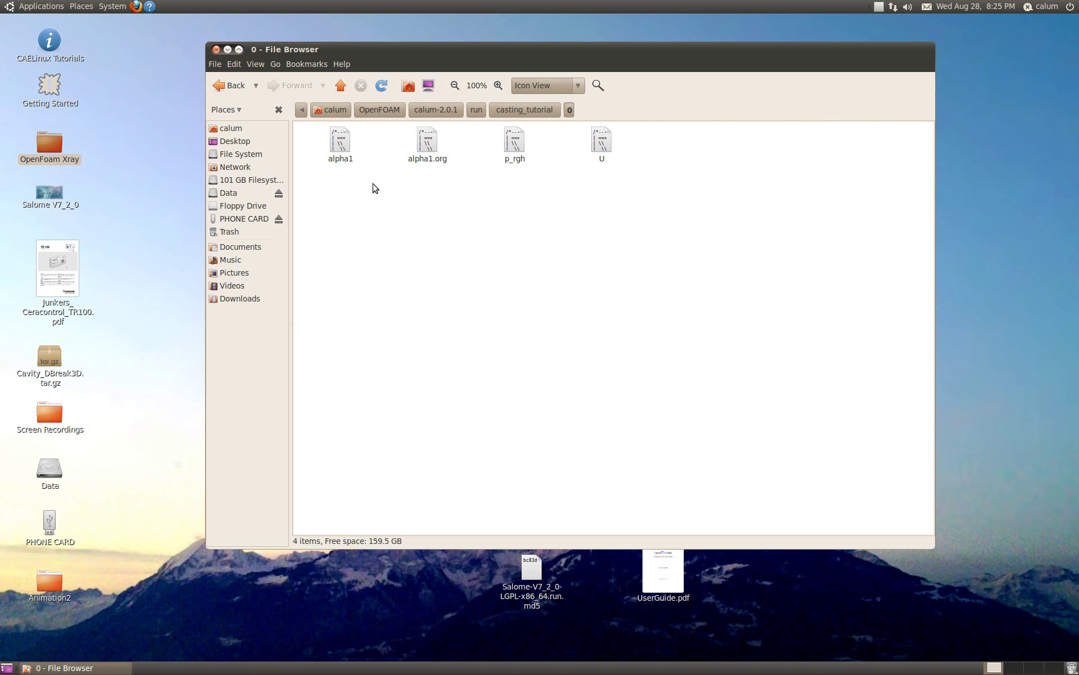
{"action": "right_click", "coordinate": [343, 147]}
{"action": "left_click", "coordinate": [330, 225]}
{"action": "right_click", "coordinate": [337, 139]}
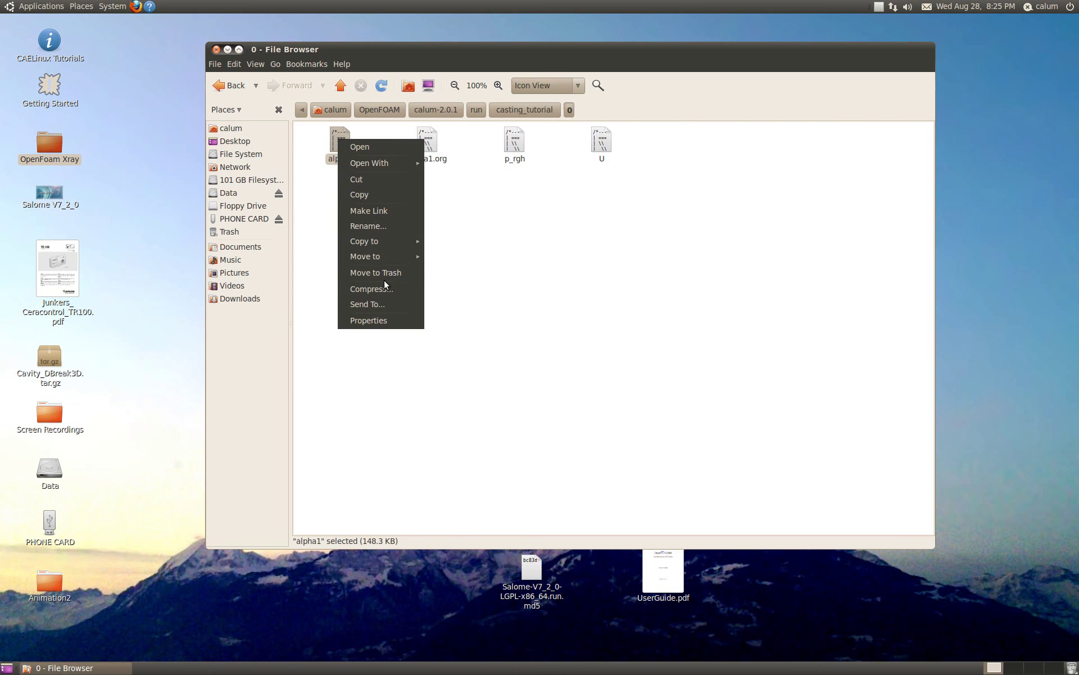
{"action": "left_click", "coordinate": [384, 280]}
Step: Duplicate the alpha1.org file within the 0 folder
{"action": "right_click", "coordinate": [342, 136]}
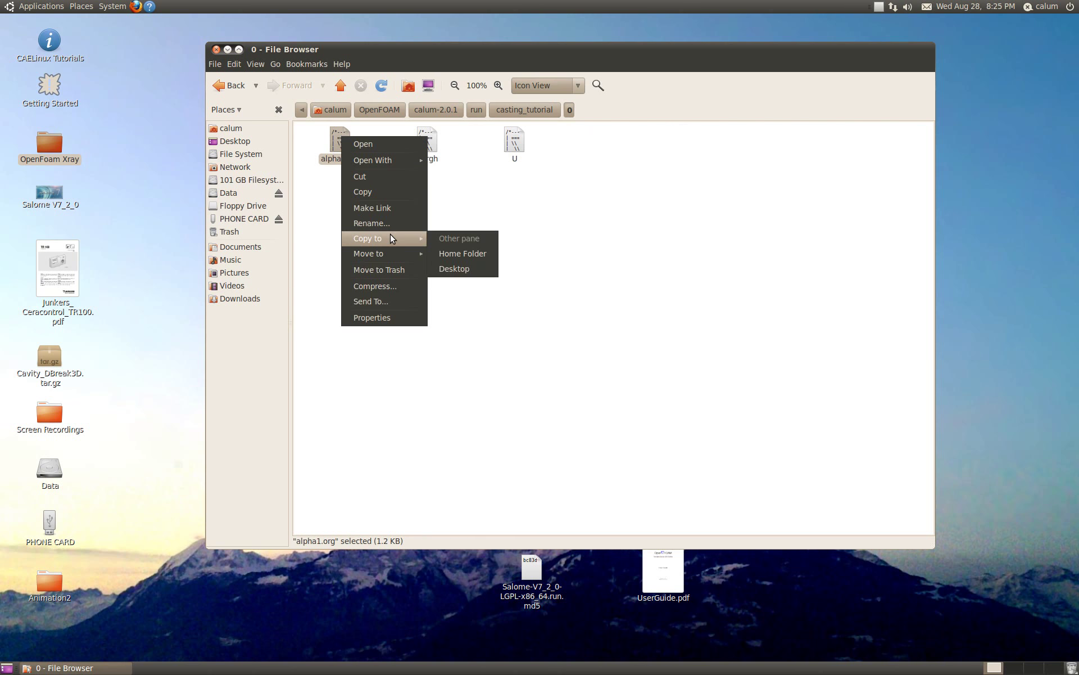
{"action": "left_click", "coordinate": [387, 192]}
{"action": "right_click", "coordinate": [383, 206]}
{"action": "left_click", "coordinate": [426, 291]}
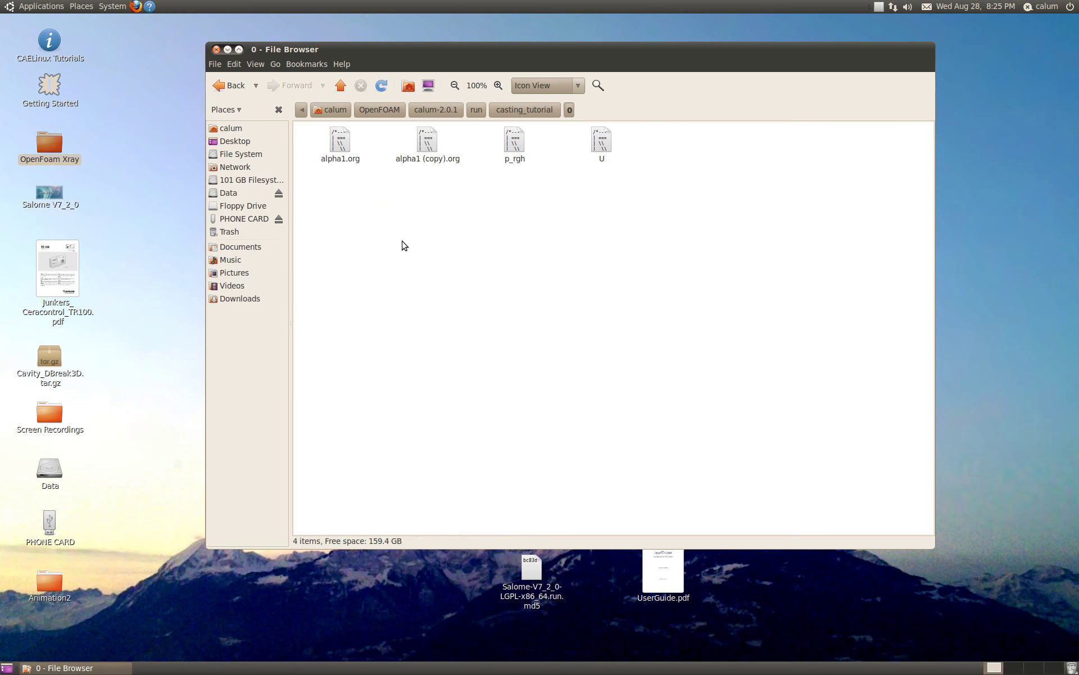
Step: Rename the copy of alpha1.org to alpha1
{"action": "right_click", "coordinate": [419, 140]}
{"action": "left_click", "coordinate": [474, 226]}
{"action": "key", "text": "End"}
{"action": "key", "text": "BackSpace"}
{"action": "key", "text": "BackSpace"}
{"action": "key", "text": "BackSpace"}
{"action": "key", "text": "BackSpace"}
{"action": "key", "text": "BackSpace"}
{"action": "key", "text": "BackSpace"}
{"action": "key", "text": "BackSpace"}
{"action": "key", "text": "BackSpace"}
{"action": "key", "text": "BackSpace"}
{"action": "key", "text": "BackSpace"}
{"action": "key", "text": "Return"}
Step: Display the p_rgh file, check its wall, inlet and outlet patch names, and close it
{"action": "double_click", "coordinate": [512, 147]}
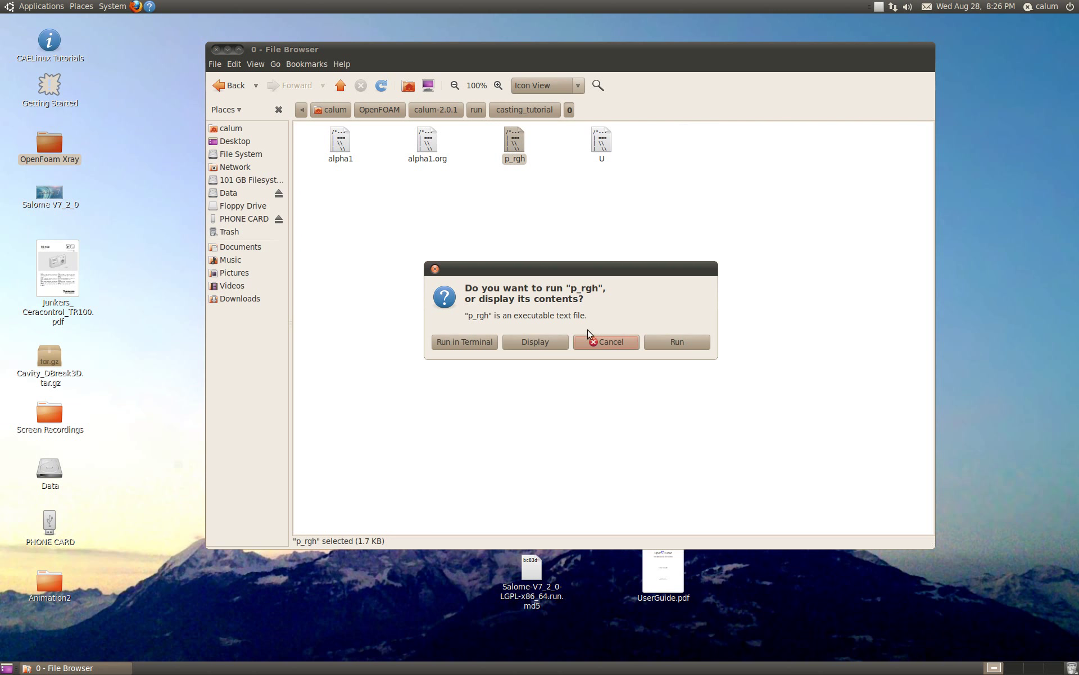
{"action": "left_click", "coordinate": [562, 345]}
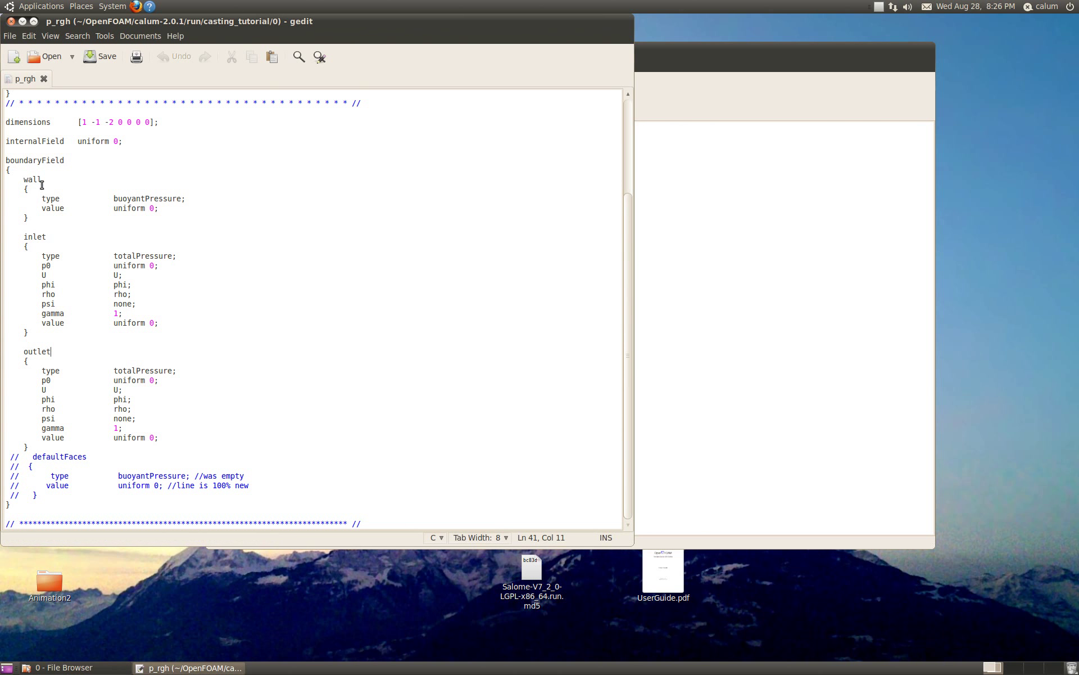
{"action": "left_click_drag", "start_coordinate": [42, 179], "coordinate": [23, 180]}
{"action": "left_click_drag", "start_coordinate": [49, 236], "coordinate": [23, 236]}
{"action": "left_click_drag", "start_coordinate": [51, 352], "coordinate": [23, 351]}
{"action": "left_click", "coordinate": [52, 351]}
{"action": "left_click", "coordinate": [10, 20]}
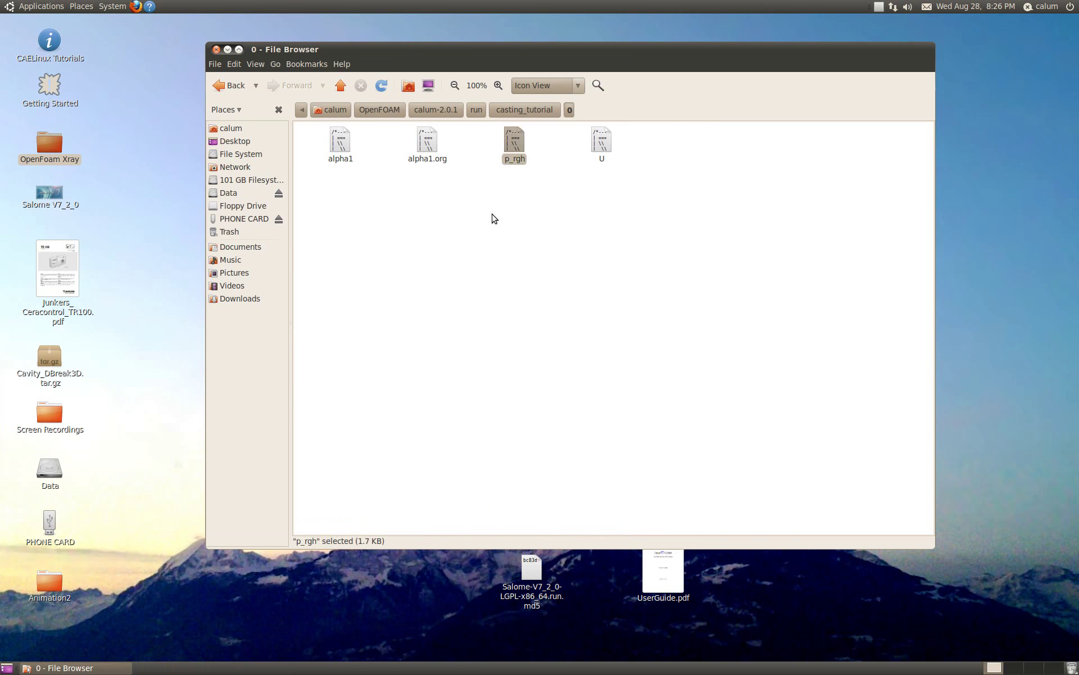
Step: Display the U file, check its wall, inlet and outlet patch names, and close it
{"action": "double_click", "coordinate": [602, 146]}
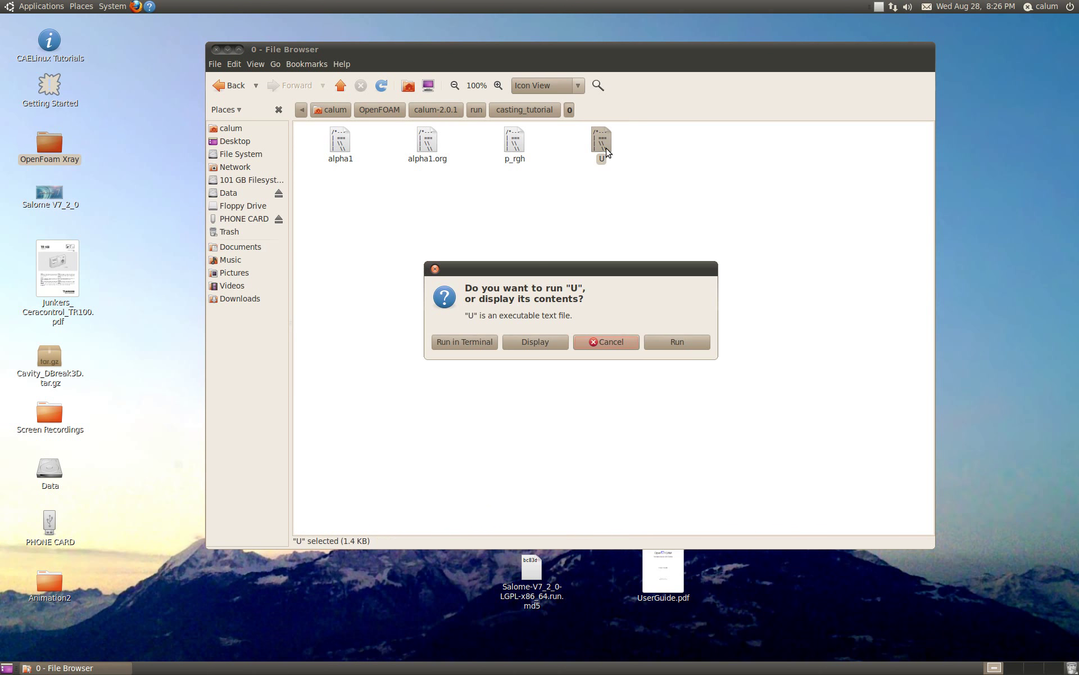
{"action": "left_click", "coordinate": [555, 348]}
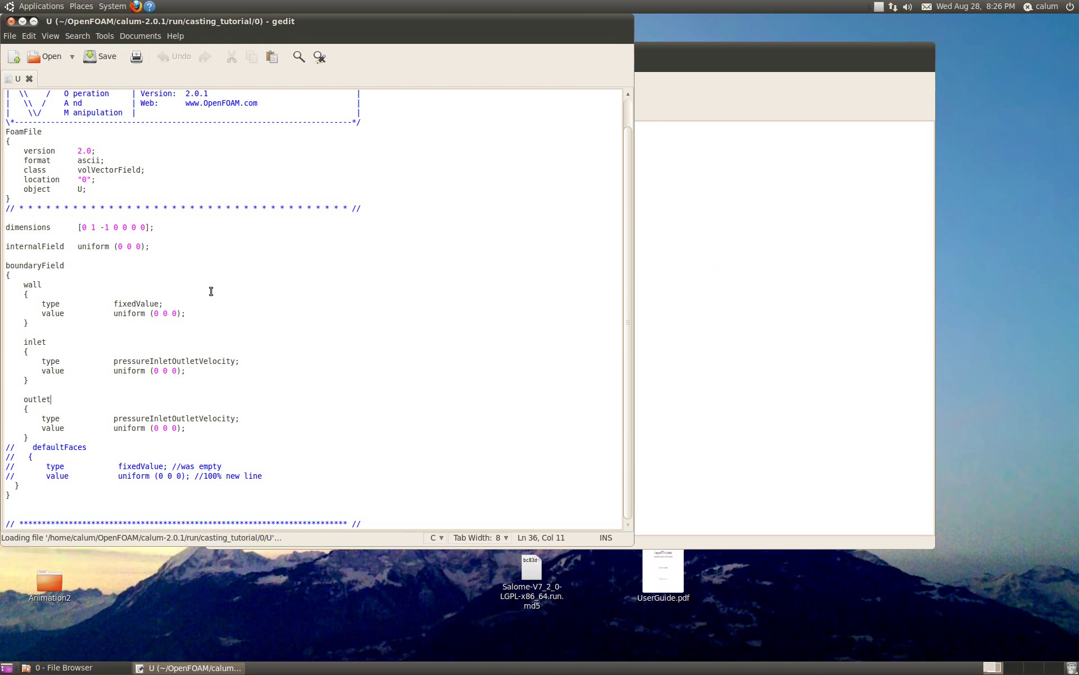
{"action": "left_click_drag", "start_coordinate": [53, 287], "coordinate": [24, 285]}
{"action": "left_click_drag", "start_coordinate": [49, 341], "coordinate": [26, 342]}
{"action": "left_click", "coordinate": [54, 399]}
{"action": "left_click_drag", "start_coordinate": [54, 400], "coordinate": [25, 400]}
{"action": "left_click", "coordinate": [55, 400]}
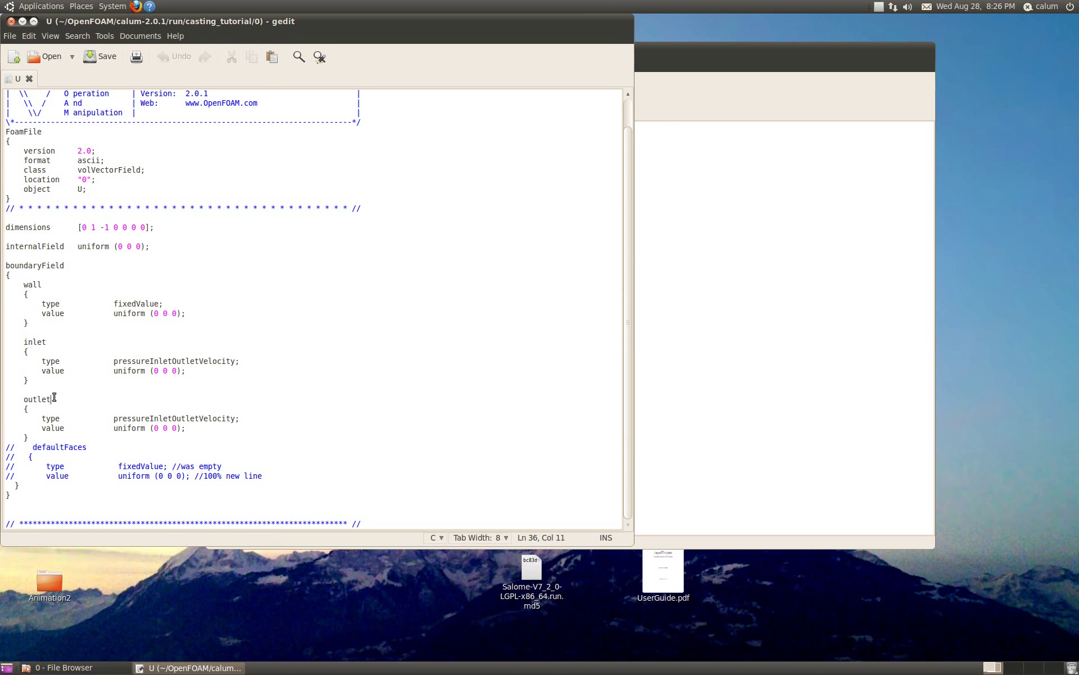
{"action": "left_click_drag", "start_coordinate": [49, 341], "coordinate": [25, 341]}
{"action": "left_click_drag", "start_coordinate": [42, 285], "coordinate": [32, 284]}
{"action": "left_click", "coordinate": [169, 266]}
{"action": "left_click", "coordinate": [11, 21]}
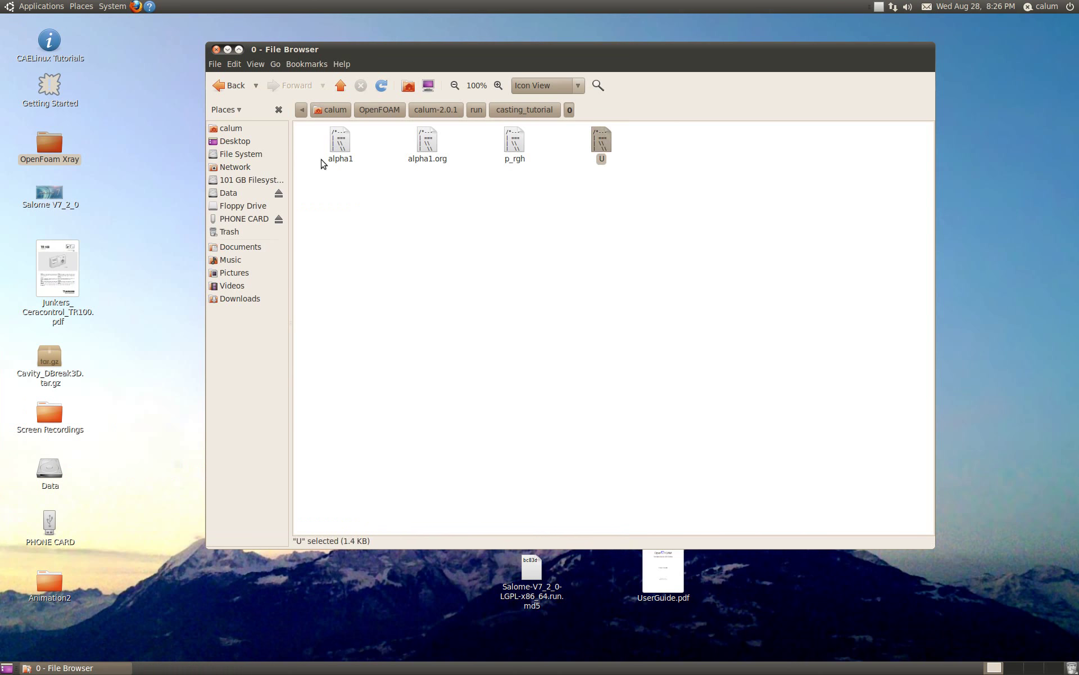
Step: Move all mesh files in the constant/polyMesh folder of casting_tutorial to the trash
{"action": "left_click", "coordinate": [301, 111]}
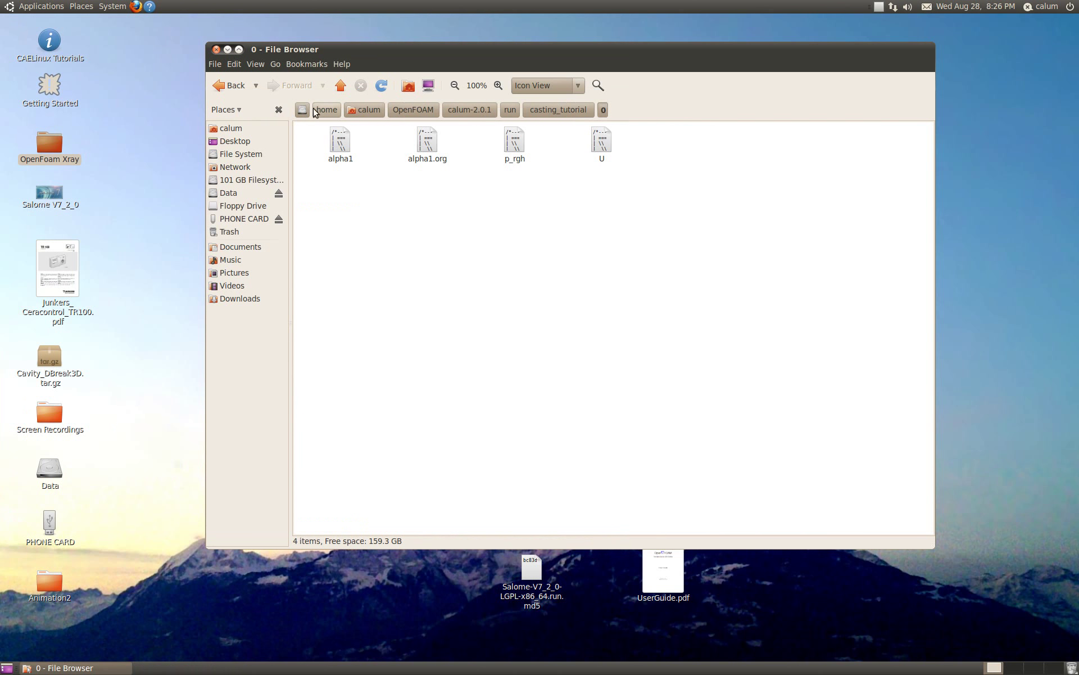
{"action": "left_click", "coordinate": [233, 88]}
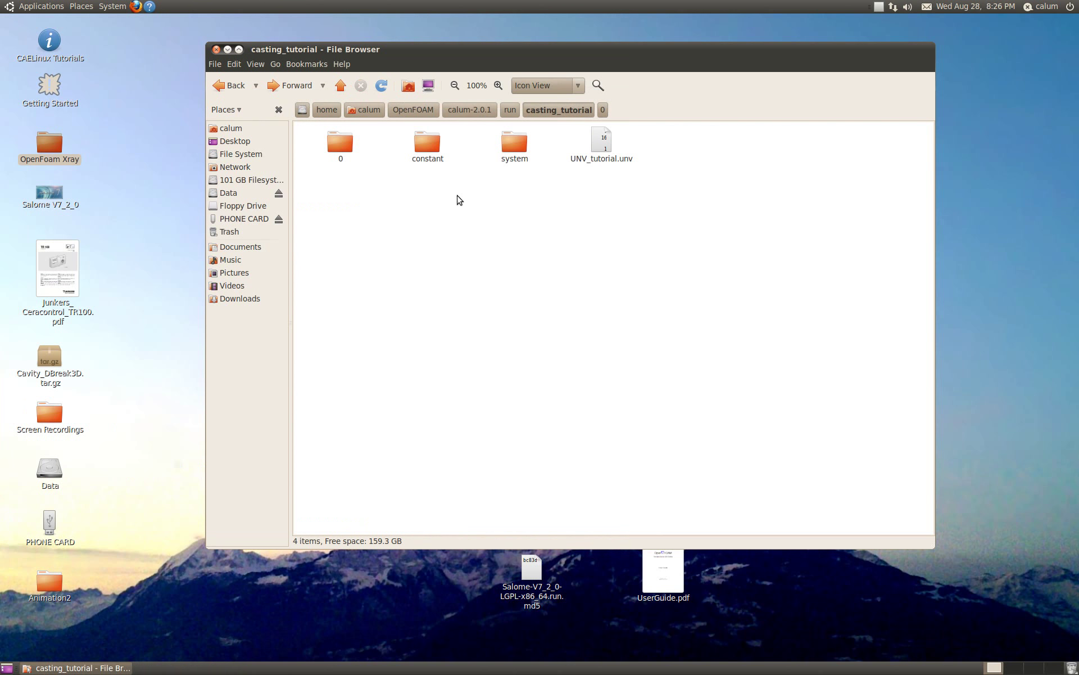
{"action": "double_click", "coordinate": [417, 147]}
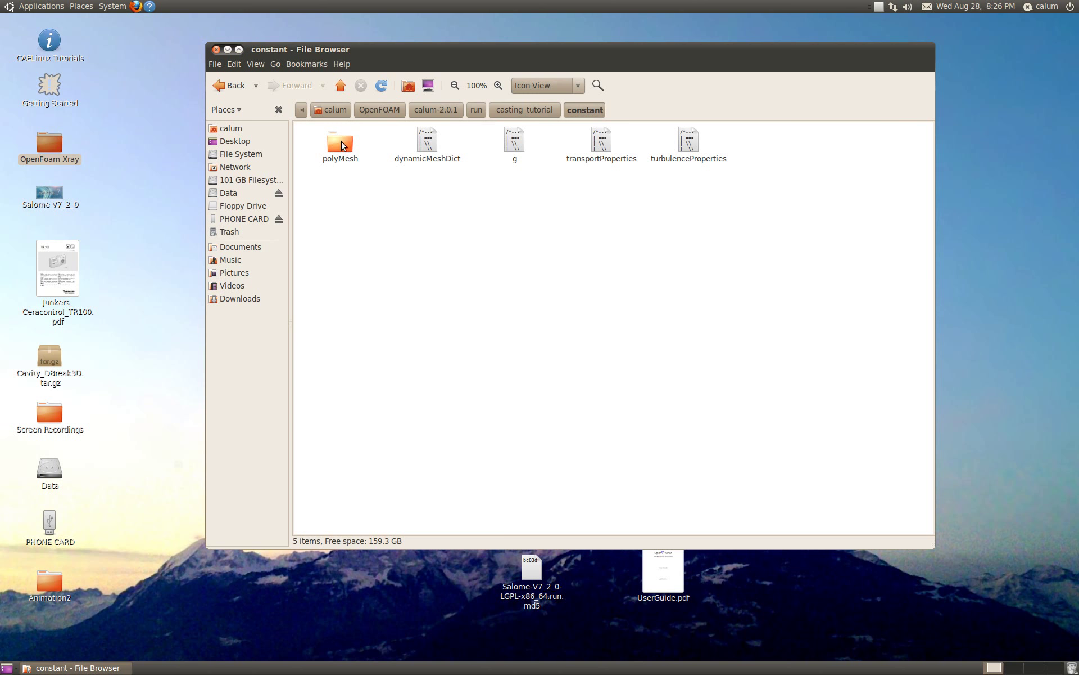
{"action": "double_click", "coordinate": [343, 145]}
{"action": "left_click_drag", "start_coordinate": [751, 200], "coordinate": [336, 140]}
{"action": "right_click", "coordinate": [335, 140]}
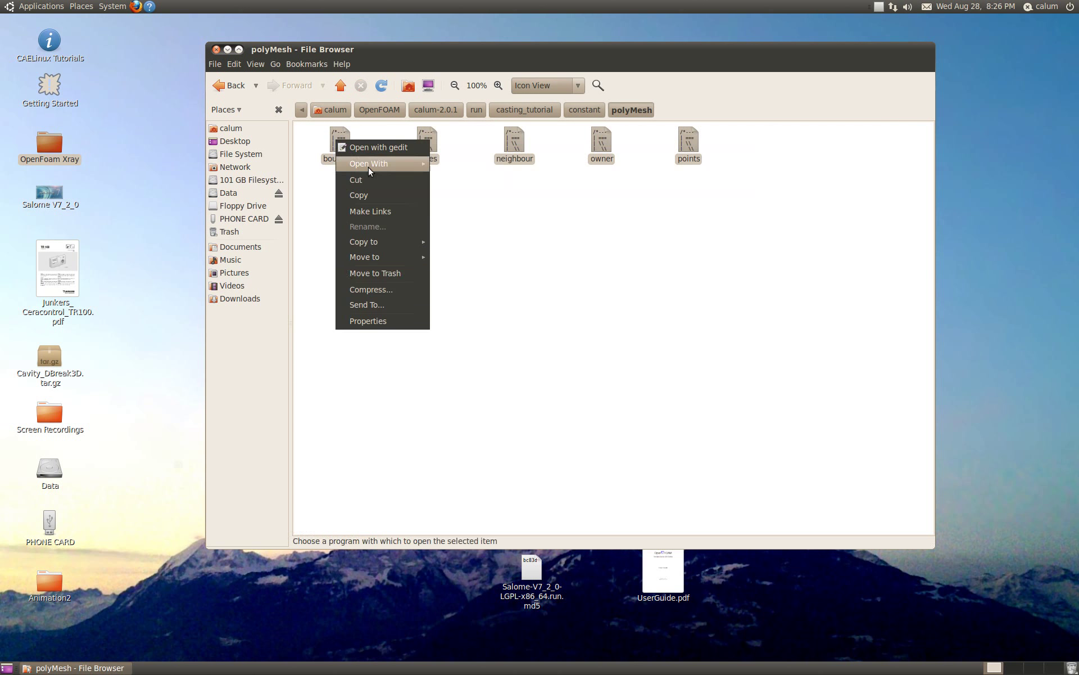
{"action": "left_click", "coordinate": [400, 273]}
Step: Return to the constant folder, display the g file, examine the components of its gravity vector, and close it
{"action": "left_click", "coordinate": [229, 85]}
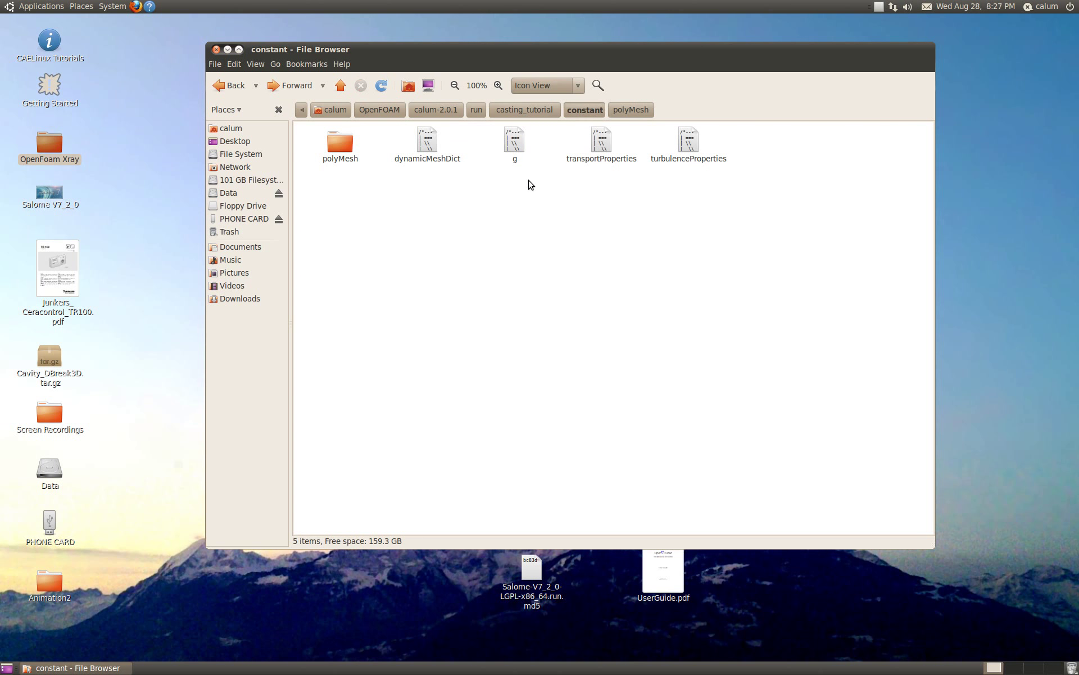
{"action": "double_click", "coordinate": [519, 147]}
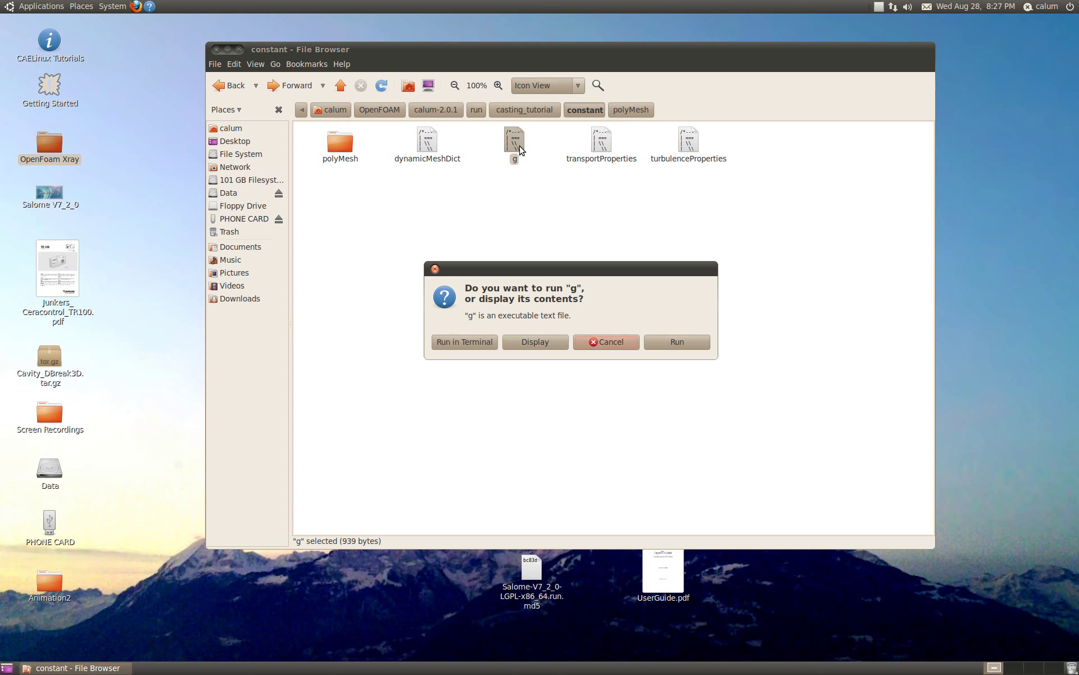
{"action": "left_click", "coordinate": [557, 339]}
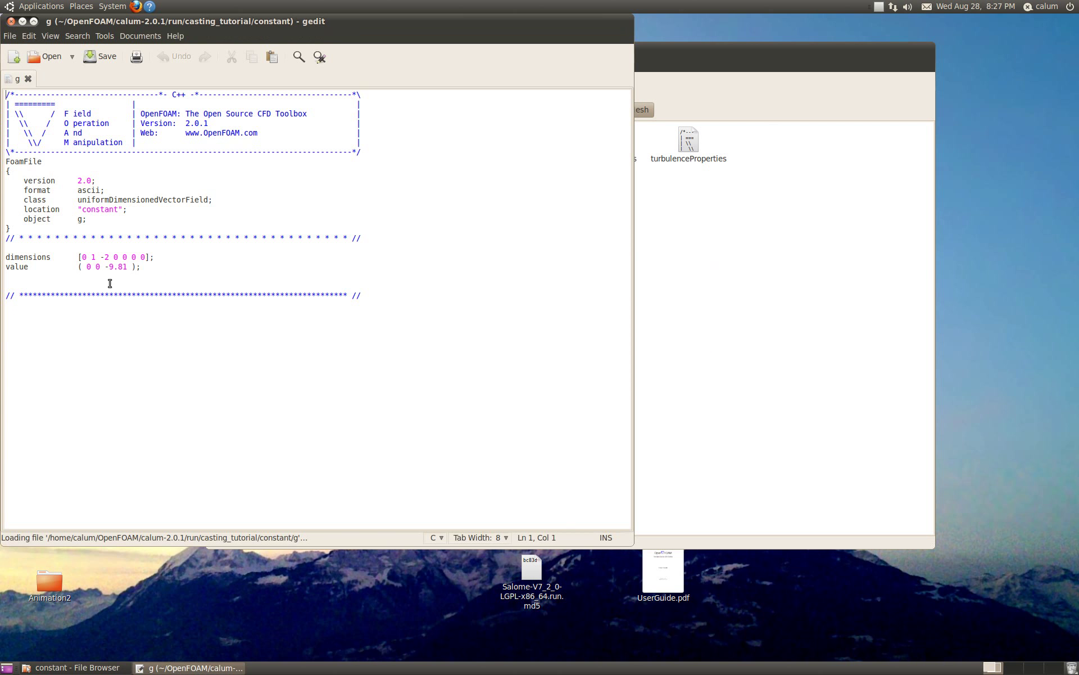
{"action": "left_click", "coordinate": [88, 268]}
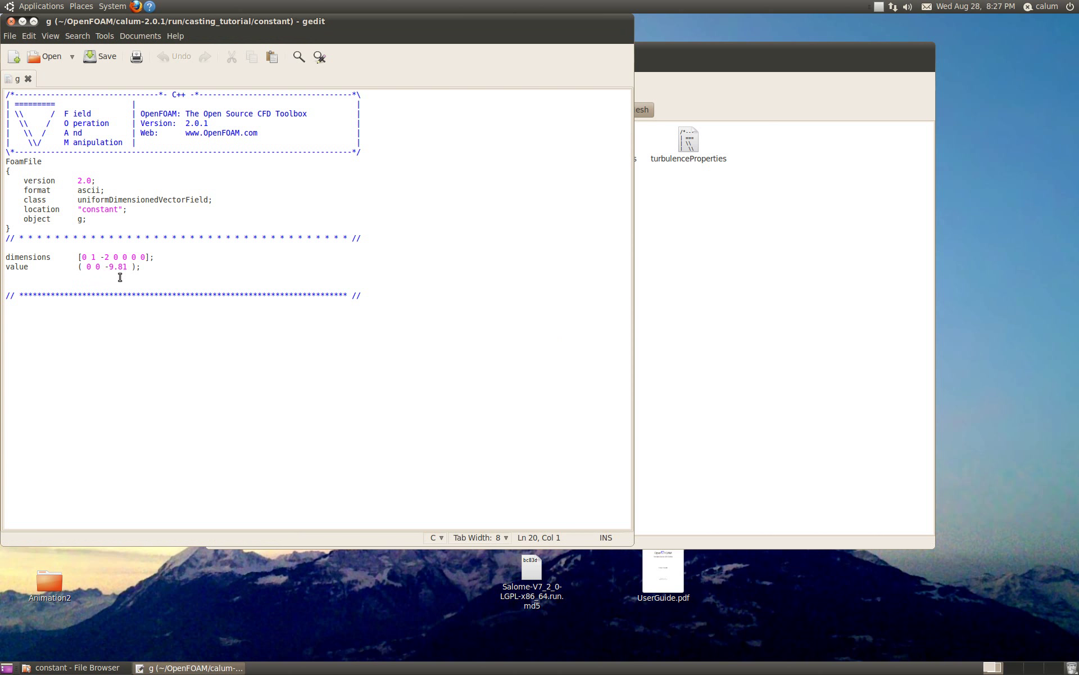
{"action": "left_click", "coordinate": [115, 280]}
{"action": "left_click", "coordinate": [100, 268]}
{"action": "left_click", "coordinate": [118, 284]}
{"action": "left_click", "coordinate": [92, 267]}
{"action": "double_click", "coordinate": [117, 267]}
{"action": "left_click", "coordinate": [133, 277]}
{"action": "left_click", "coordinate": [10, 23]}
{"action": "left_click", "coordinate": [588, 226]}
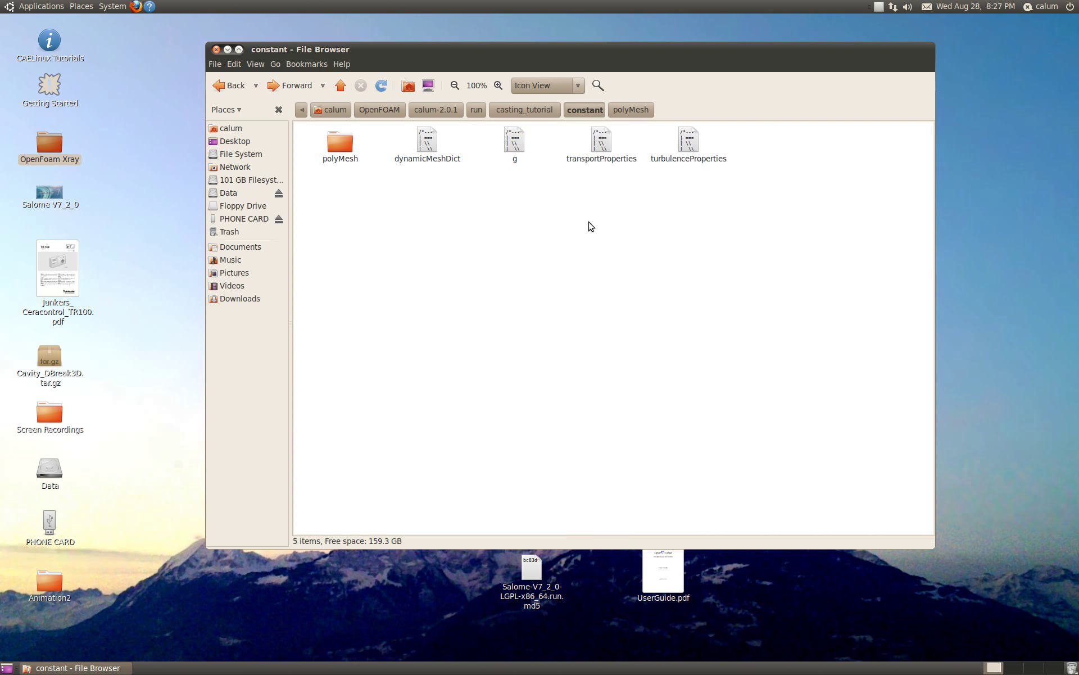
Step: Display transportProperties, review the phase1, phase2 and sigma settings, and close the file
{"action": "double_click", "coordinate": [600, 152]}
{"action": "left_click", "coordinate": [524, 342]}
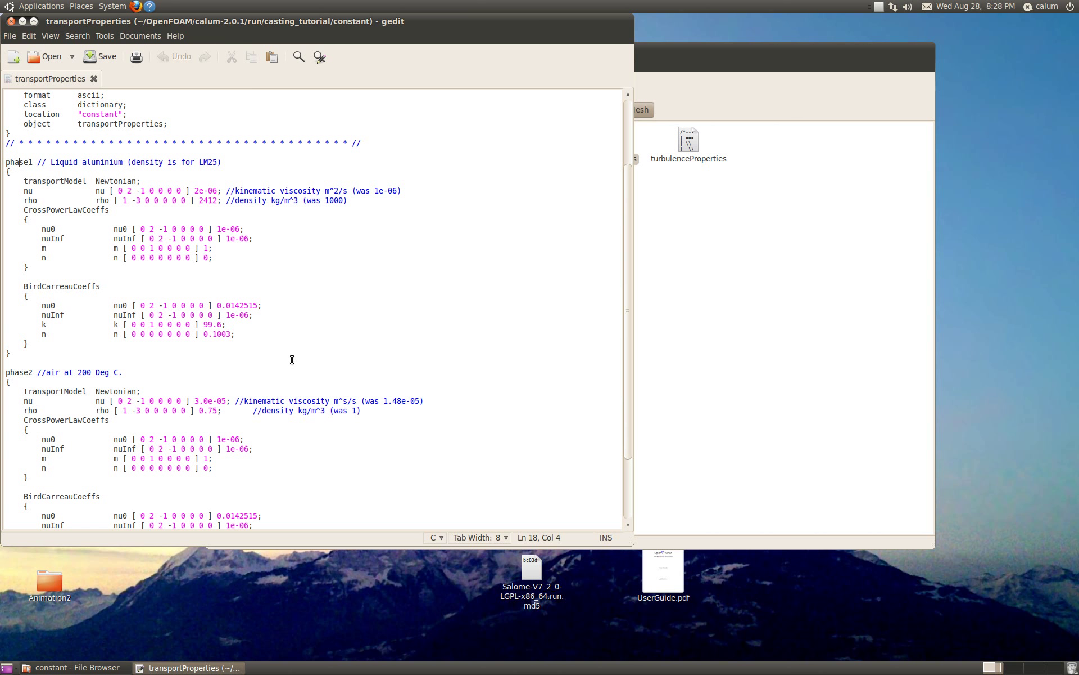
{"action": "scroll", "coordinate": [291, 359], "scroll_direction": "down", "scroll_amount": 3}
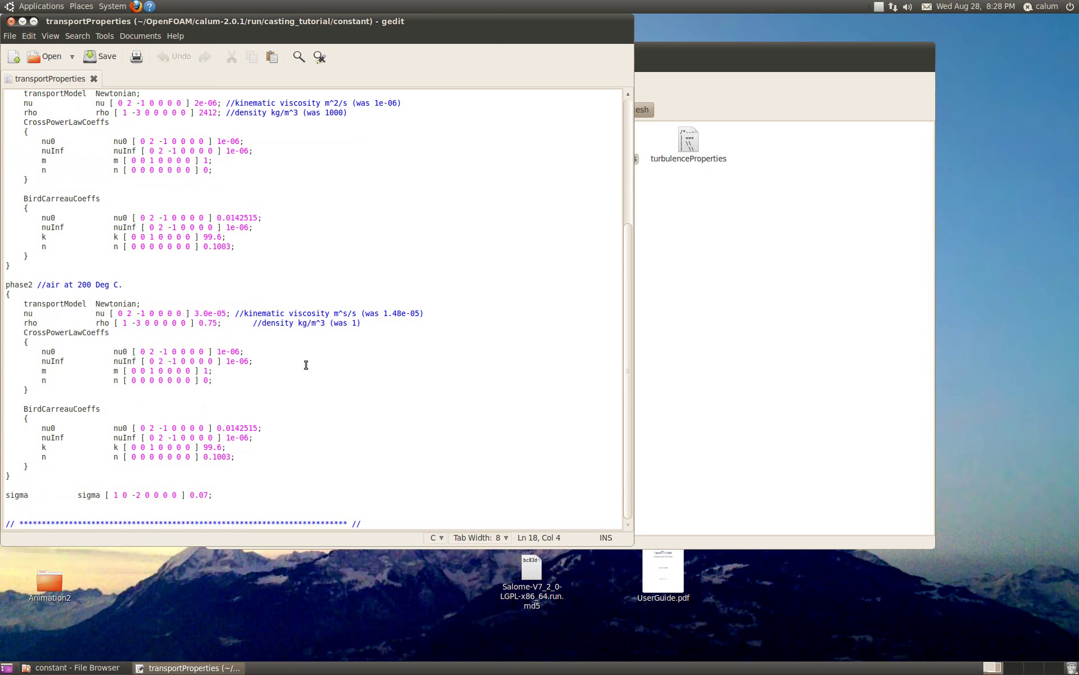
{"action": "scroll", "coordinate": [304, 362], "scroll_direction": "up", "scroll_amount": 6}
{"action": "left_click", "coordinate": [11, 22]}
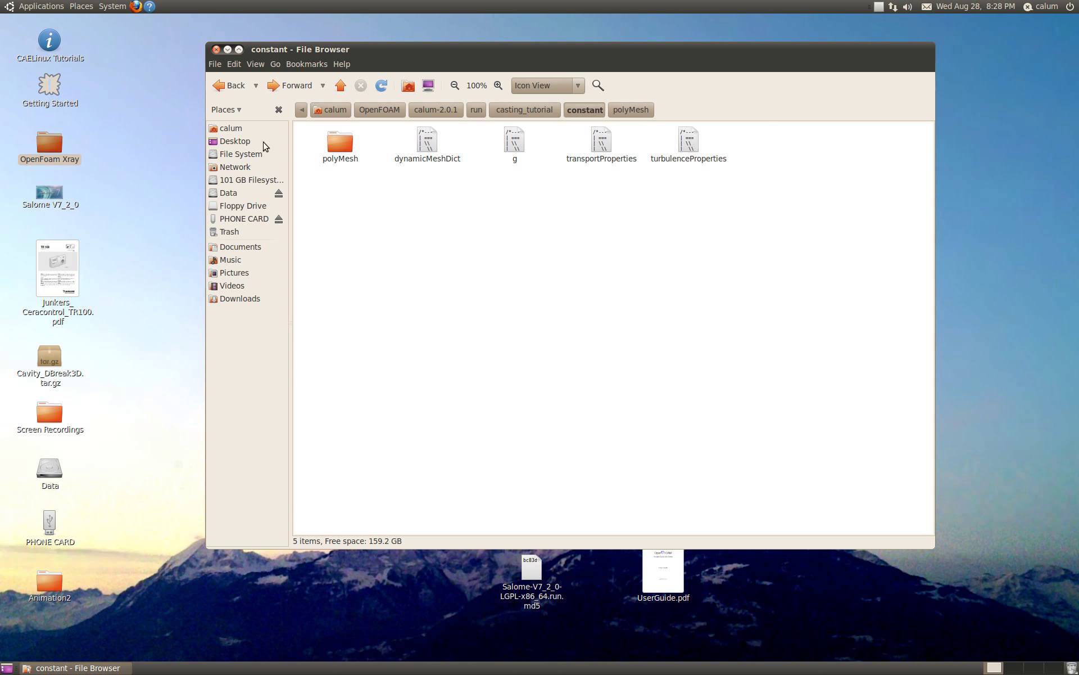
Step: Return to casting_tutorial and open its system folder
{"action": "left_click", "coordinate": [219, 86]}
{"action": "double_click", "coordinate": [523, 148]}
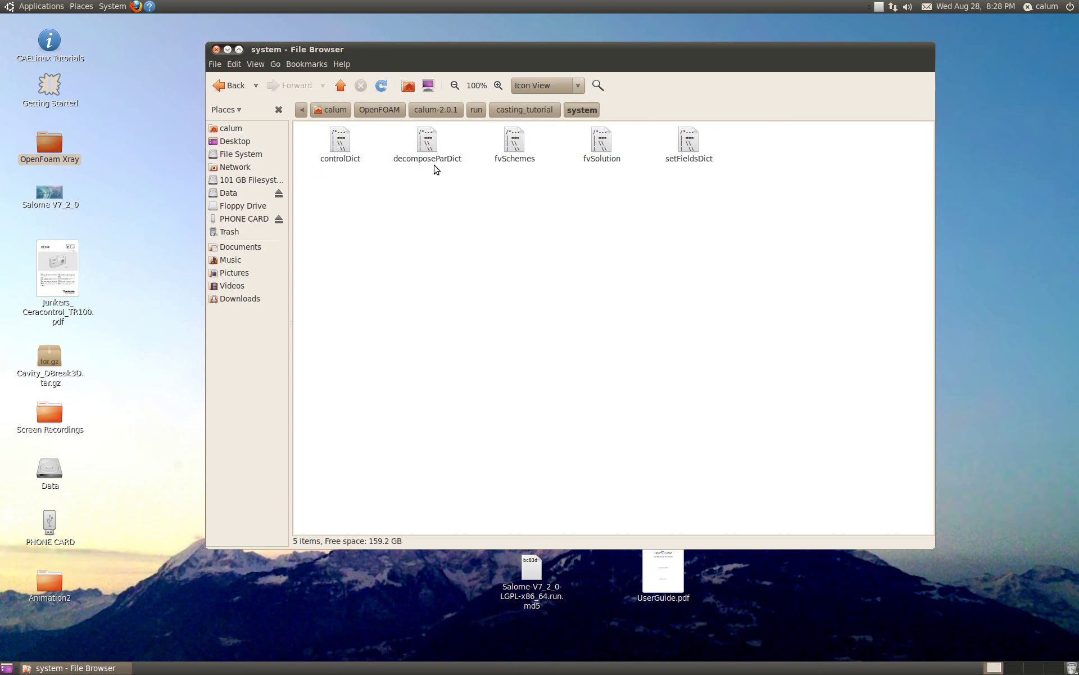
{"action": "left_click", "coordinate": [338, 145]}
{"action": "left_click", "coordinate": [349, 186]}
Step: Display decomposeParDict, examine numberOfSubdomains and the simpleCoeffs n values, and close the file
{"action": "double_click", "coordinate": [434, 144]}
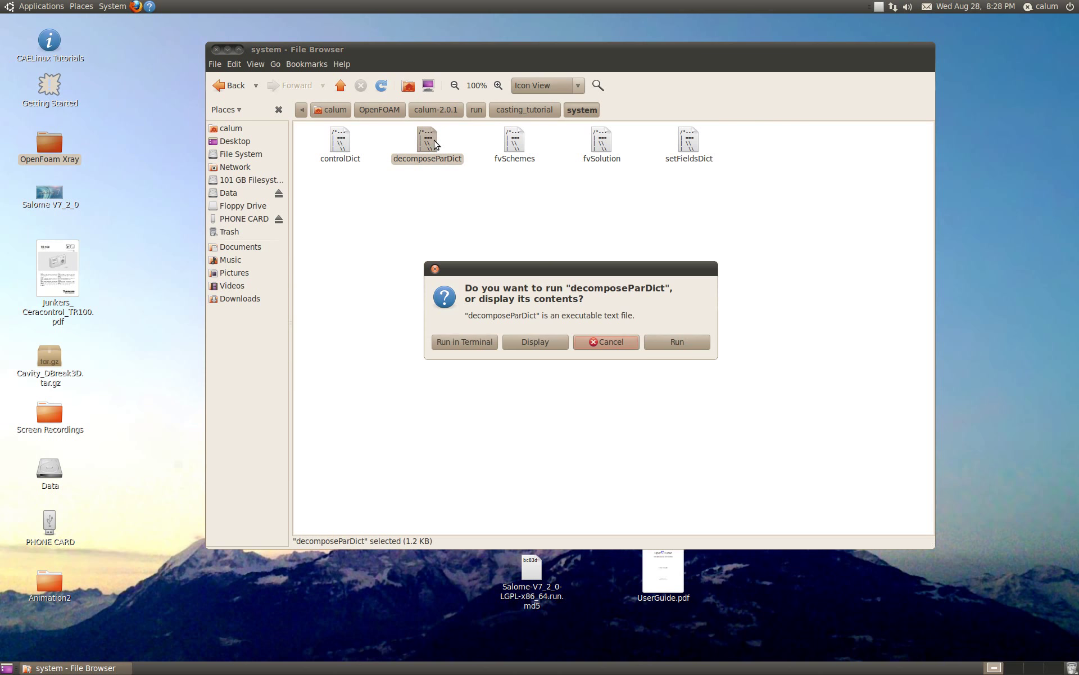
{"action": "left_click", "coordinate": [534, 341]}
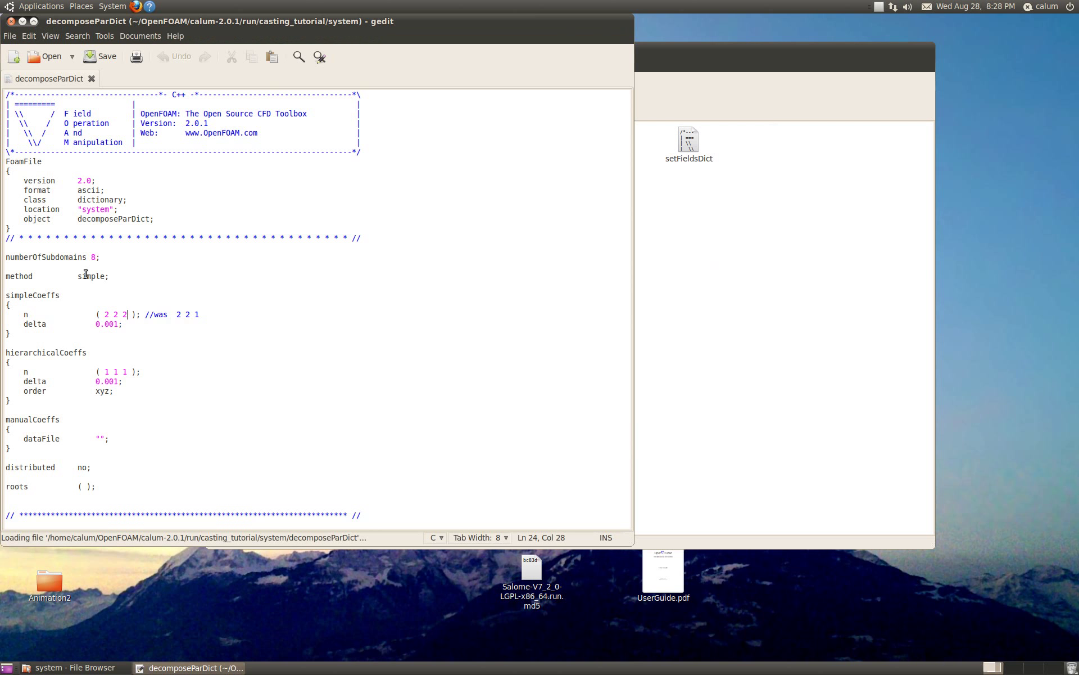
{"action": "left_click", "coordinate": [110, 265]}
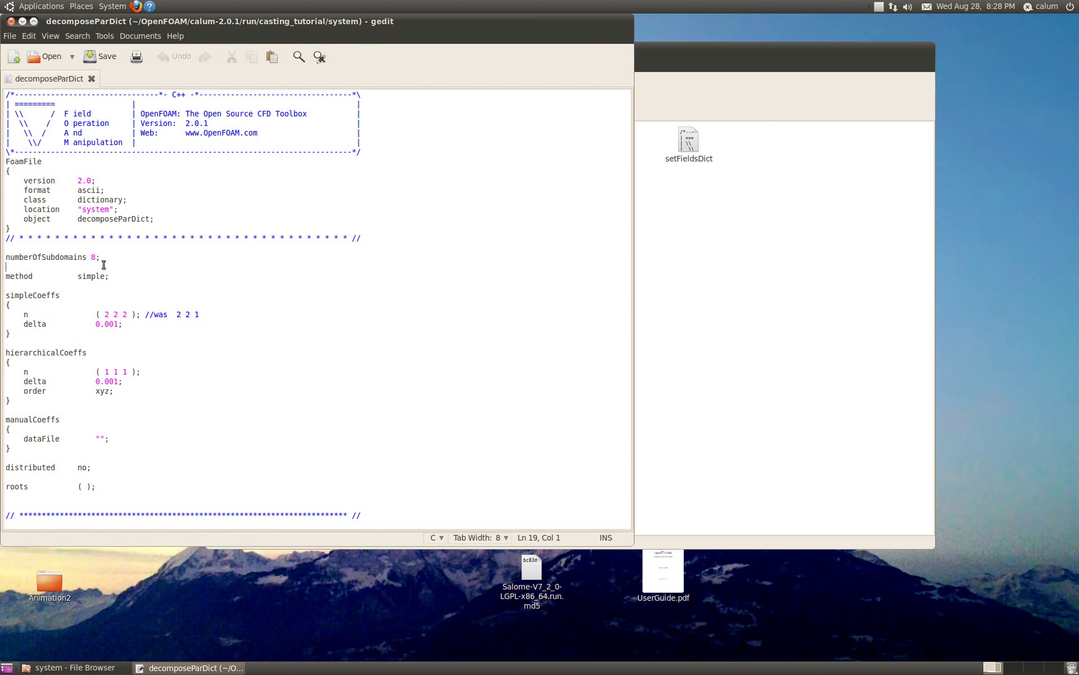
{"action": "left_click", "coordinate": [109, 256]}
{"action": "left_click_drag", "start_coordinate": [155, 315], "coordinate": [130, 315]}
{"action": "left_click", "coordinate": [131, 325]}
{"action": "left_click", "coordinate": [141, 322]}
{"action": "left_click", "coordinate": [98, 254]}
{"action": "left_click", "coordinate": [12, 22]}
{"action": "left_click", "coordinate": [487, 198]}
Step: Display setFieldsDict, review the boxToCell corner coordinates, and close the file
{"action": "left_click", "coordinate": [699, 144]}
{"action": "double_click", "coordinate": [699, 144]}
{"action": "left_click", "coordinate": [557, 344]}
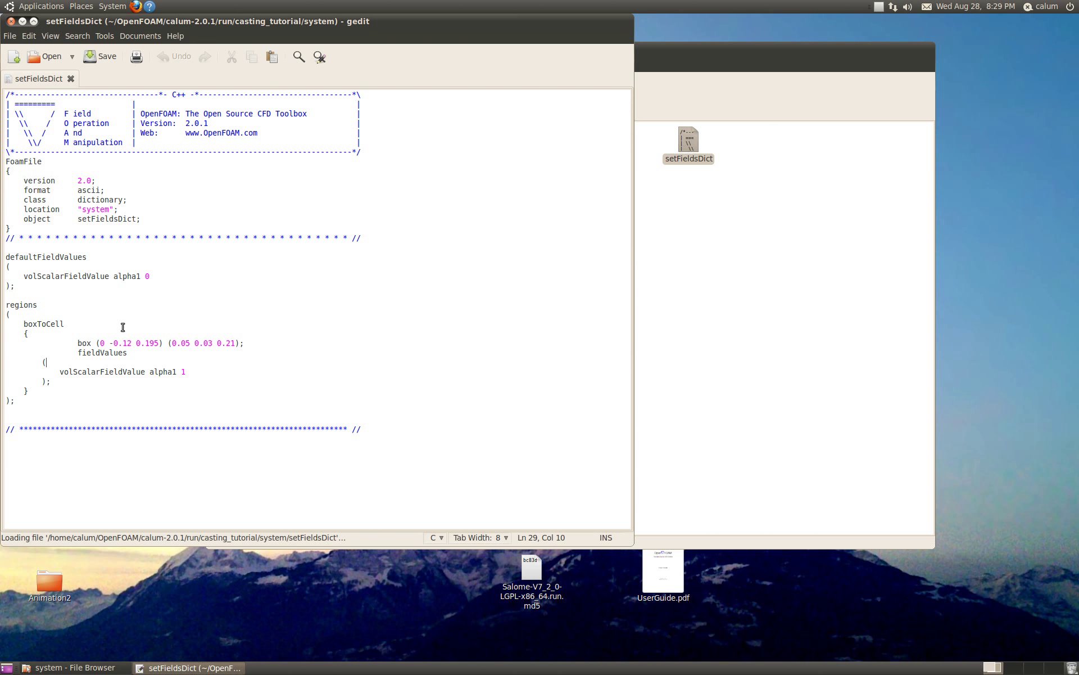
{"action": "left_click_drag", "start_coordinate": [102, 343], "coordinate": [159, 342]}
{"action": "left_click", "coordinate": [193, 353]}
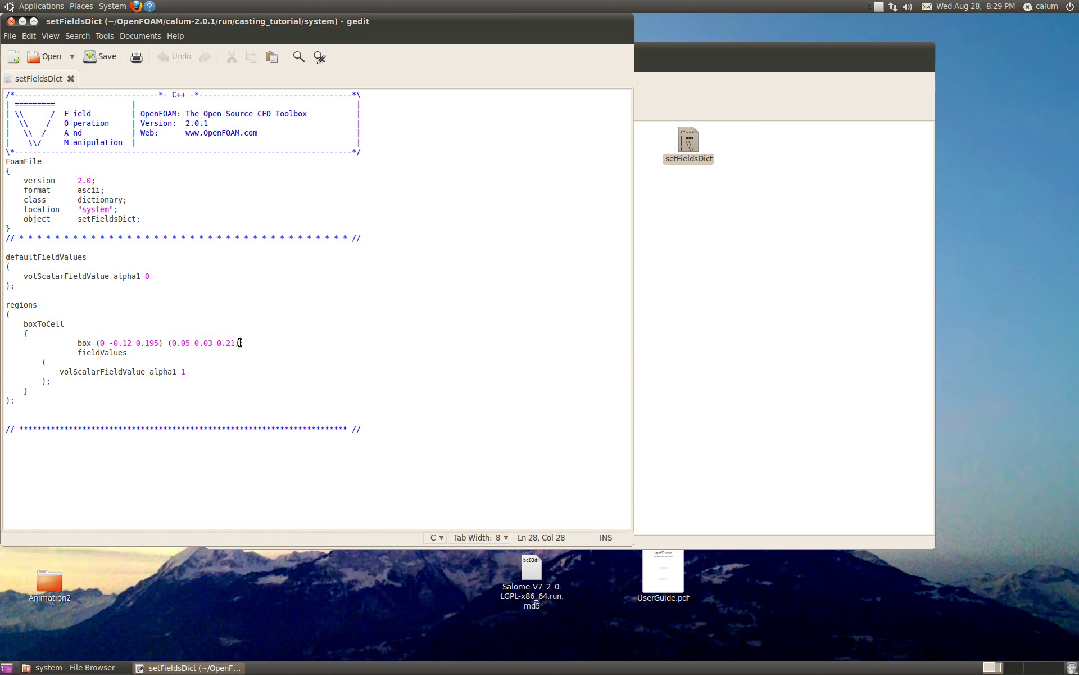
{"action": "left_click_drag", "start_coordinate": [236, 343], "coordinate": [98, 347]}
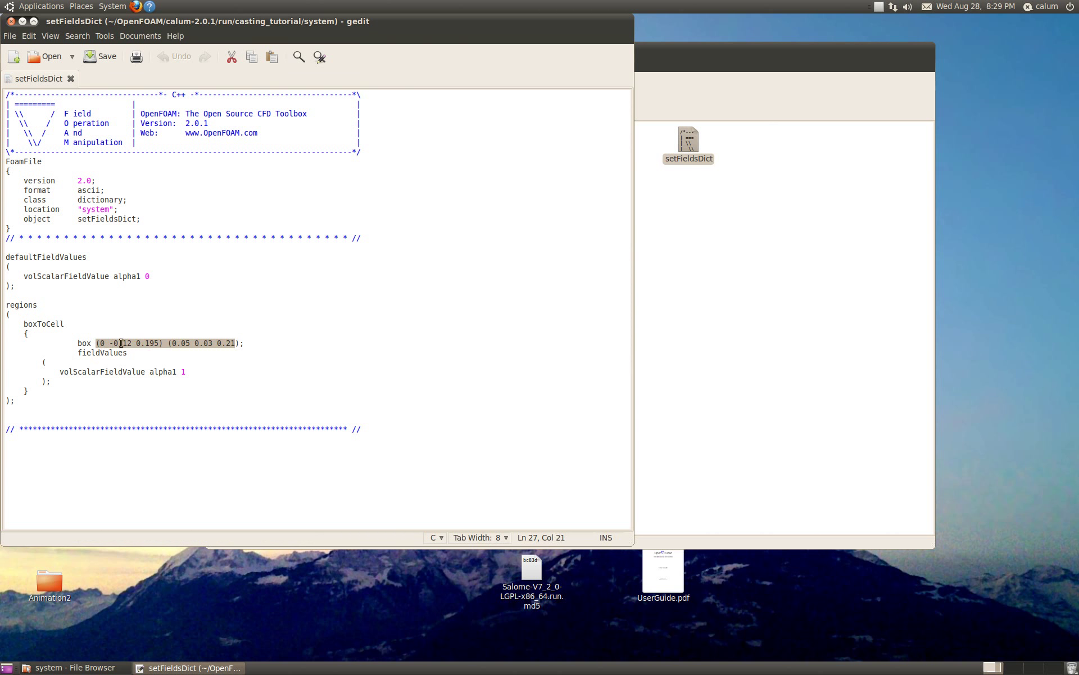
{"action": "left_click", "coordinate": [161, 358]}
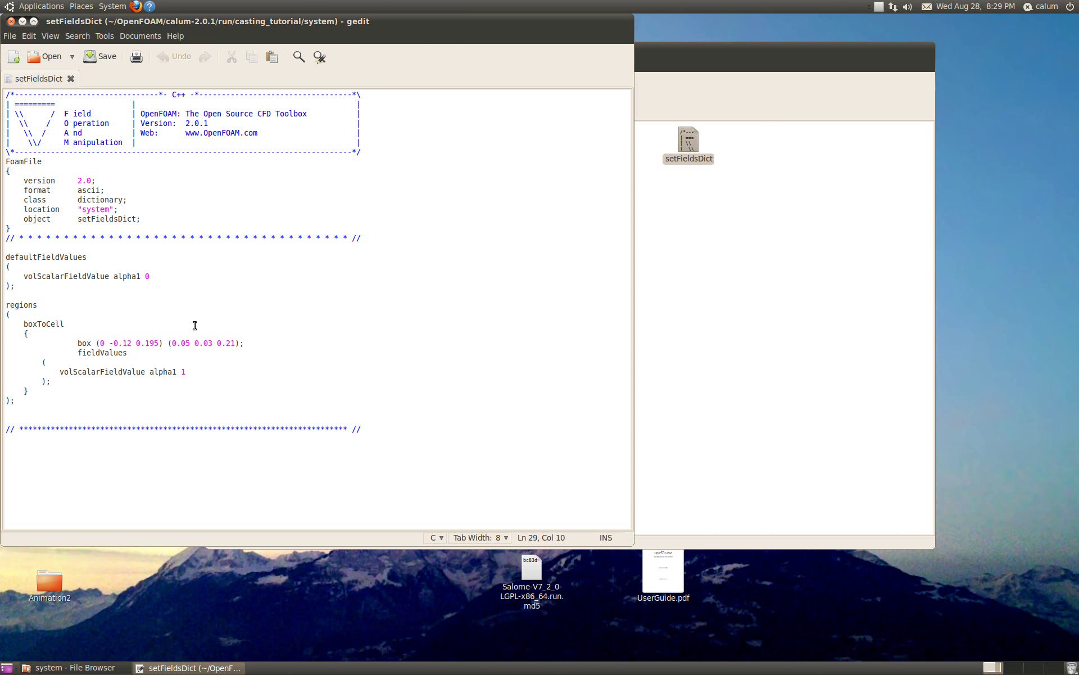
{"action": "left_click", "coordinate": [11, 22]}
{"action": "left_click", "coordinate": [449, 236]}
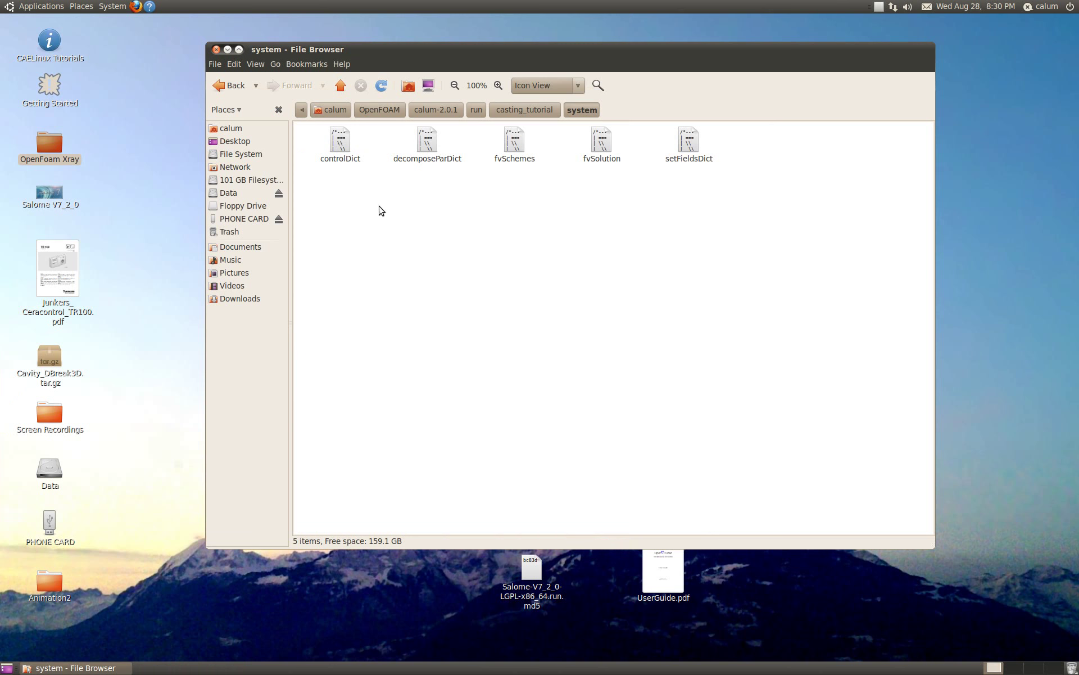
Step: Reopen the system folder from casting_tutorial and display the controlDict file
{"action": "left_click", "coordinate": [243, 89]}
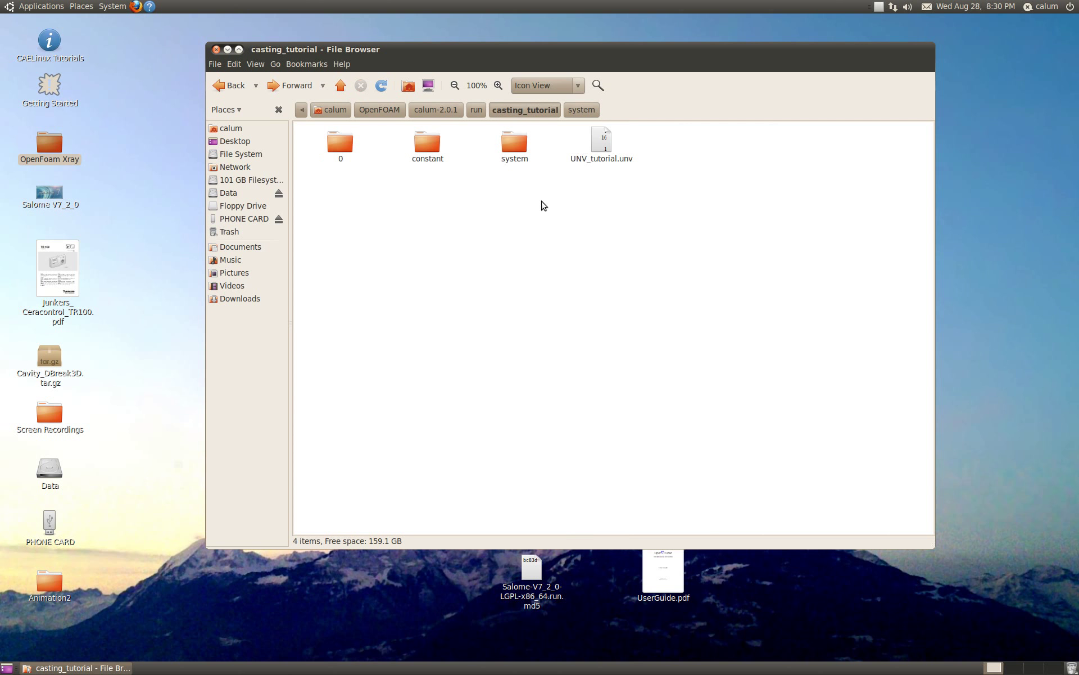
{"action": "double_click", "coordinate": [513, 144]}
{"action": "double_click", "coordinate": [339, 145]}
{"action": "left_click", "coordinate": [508, 353]}
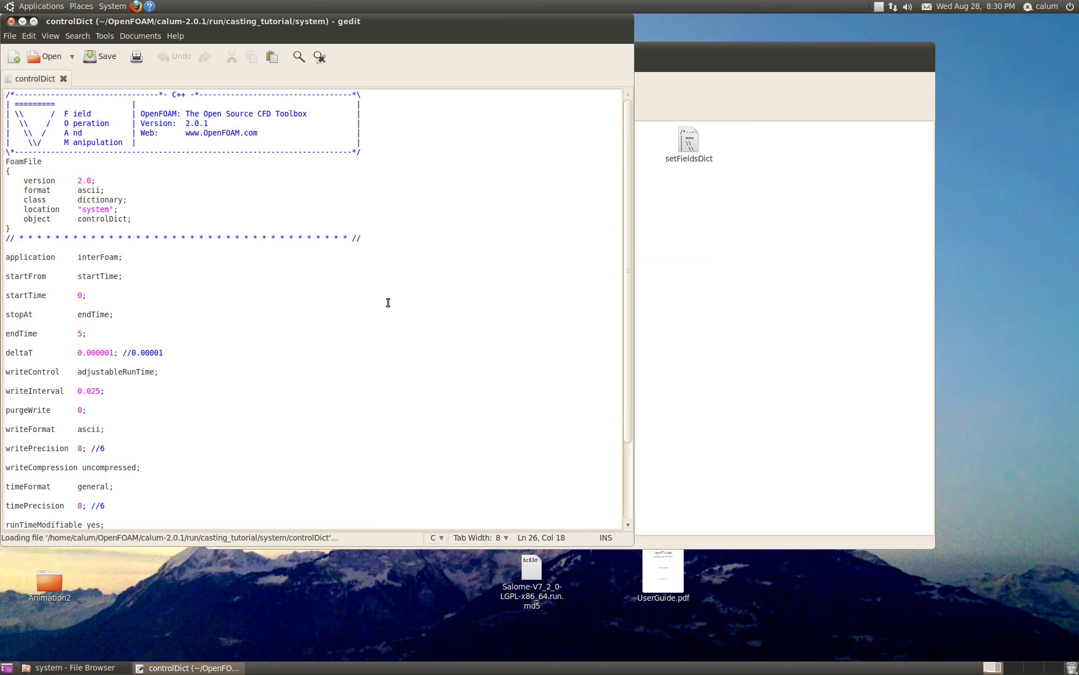
Step: Review deltaT, writeInterval, writeControl, maxCo and maxAlphaCo in controlDict, close the file and return to the casting_tutorial folder
{"action": "scroll", "coordinate": [185, 325], "scroll_direction": "down", "scroll_amount": 2}
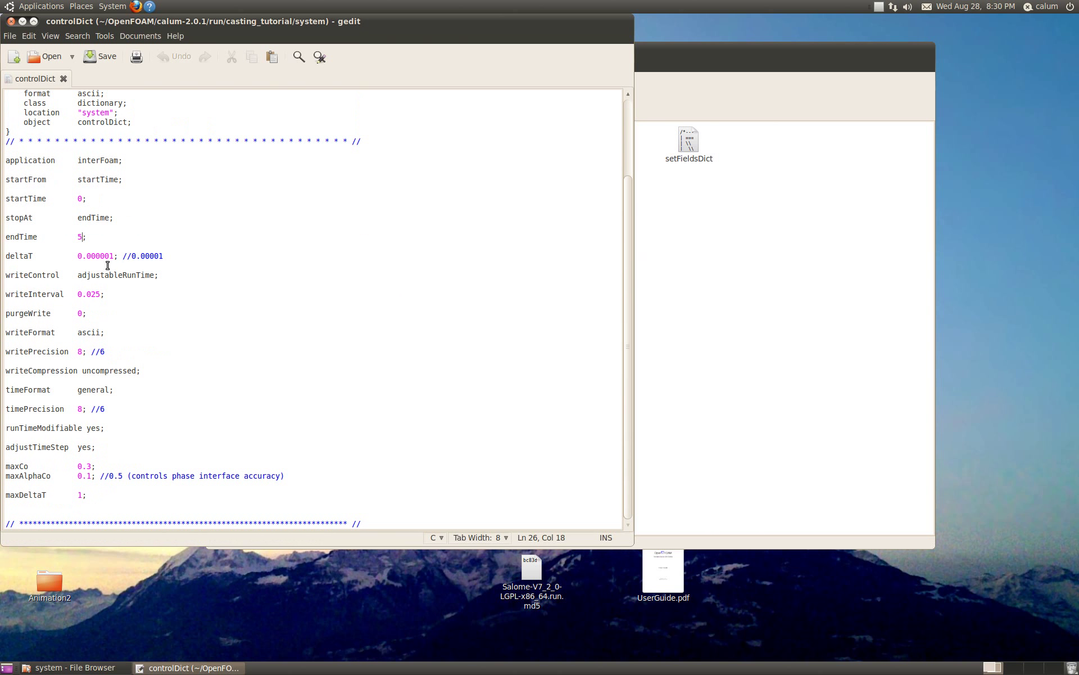
{"action": "left_click", "coordinate": [100, 255]}
{"action": "left_click", "coordinate": [97, 295]}
{"action": "left_click", "coordinate": [101, 255]}
{"action": "left_click", "coordinate": [90, 294]}
{"action": "left_click", "coordinate": [96, 294]}
{"action": "left_click", "coordinate": [100, 476]}
{"action": "left_click", "coordinate": [119, 465]}
{"action": "left_click", "coordinate": [78, 274]}
{"action": "mouse_move", "coordinate": [79, 274]}
{"action": "left_mouse_down"}
{"action": "mouse_move", "coordinate": [160, 274]}
{"action": "mouse_move", "coordinate": [79, 277]}
{"action": "left_mouse_up"}
{"action": "left_click", "coordinate": [157, 274]}
{"action": "left_click", "coordinate": [191, 267]}
{"action": "left_click", "coordinate": [11, 22]}
{"action": "left_click", "coordinate": [371, 239]}
{"action": "left_click", "coordinate": [229, 85]}
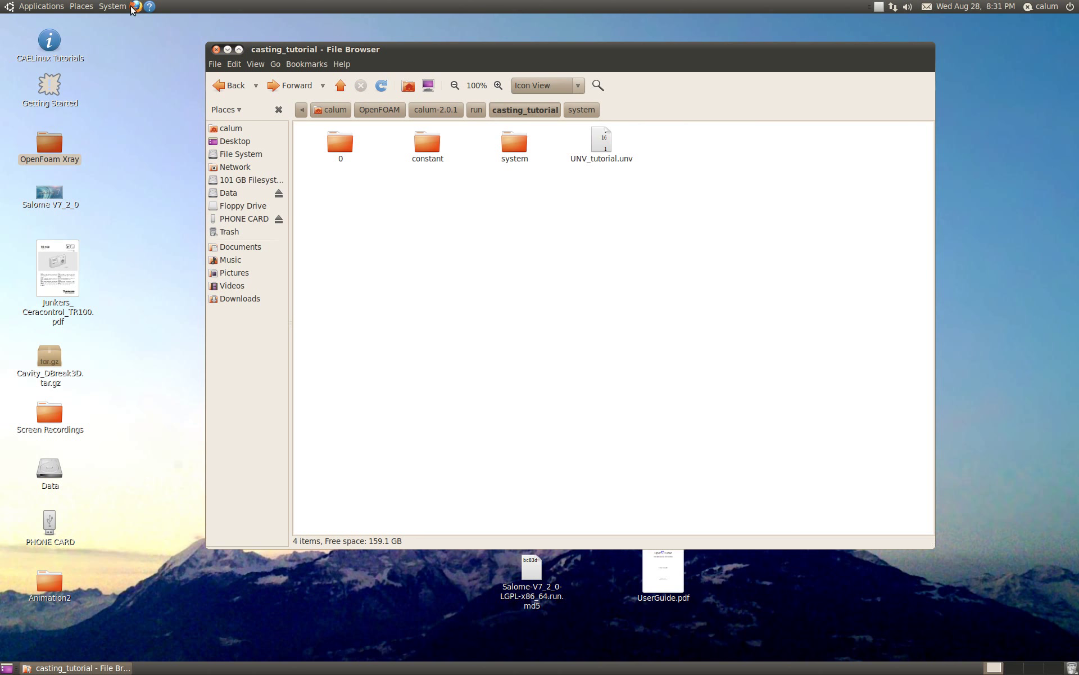
Step: Launch the OpenFOAM Terminal and move its window clear of the casting_tutorial folder icons
{"action": "left_click", "coordinate": [81, 7]}
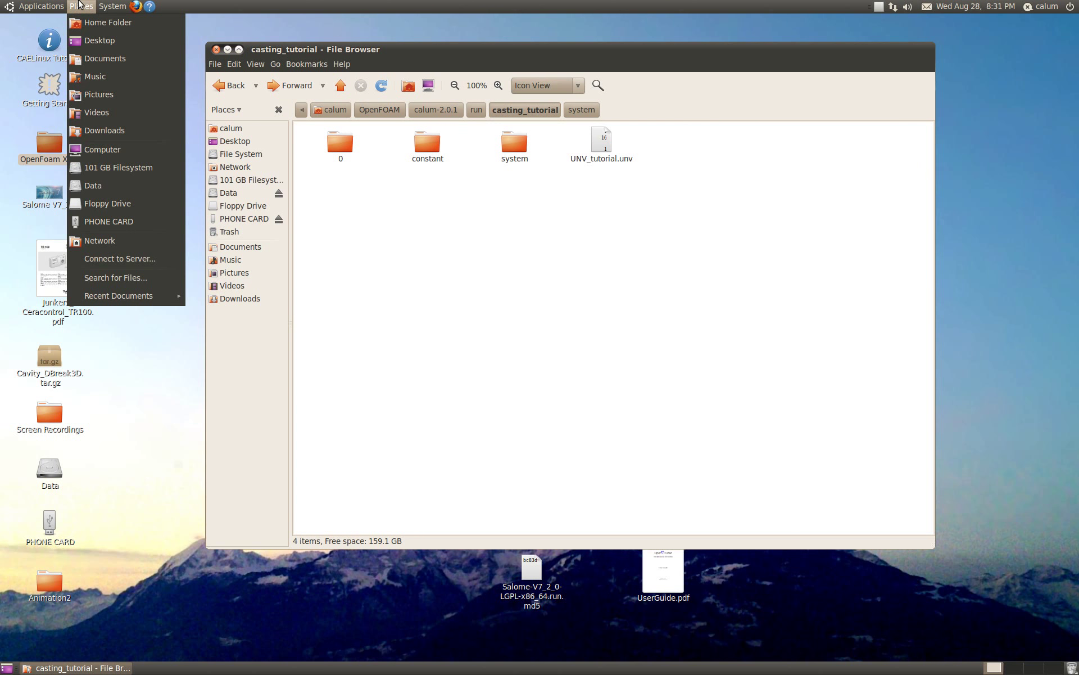
{"action": "mouse_move", "coordinate": [19, 5]}
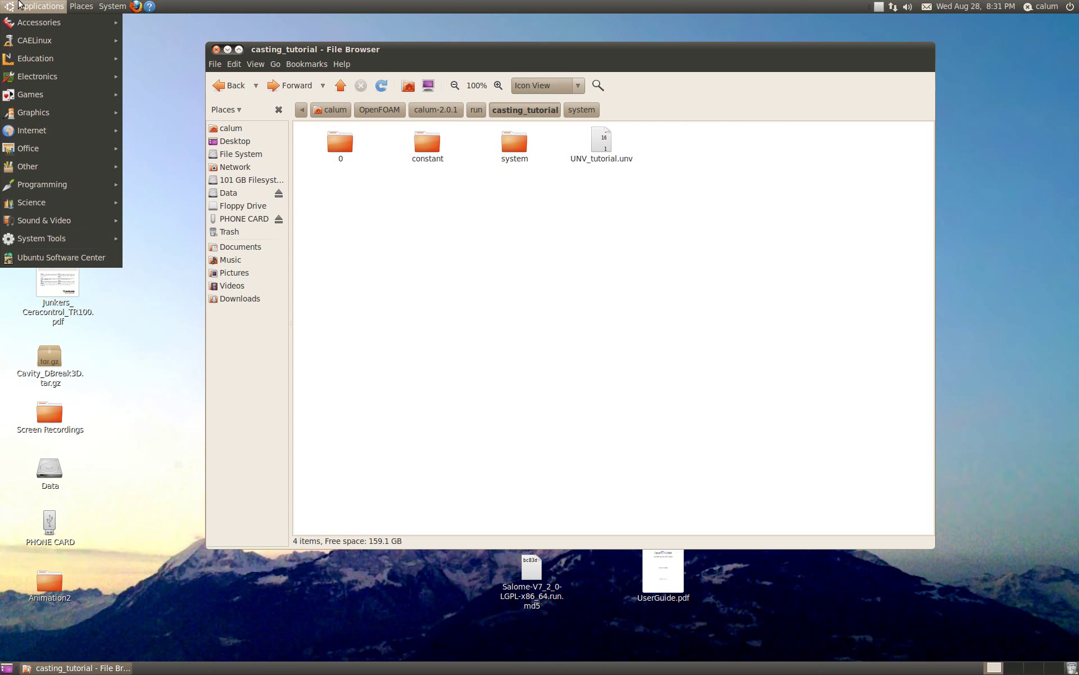
{"action": "mouse_move", "coordinate": [45, 22]}
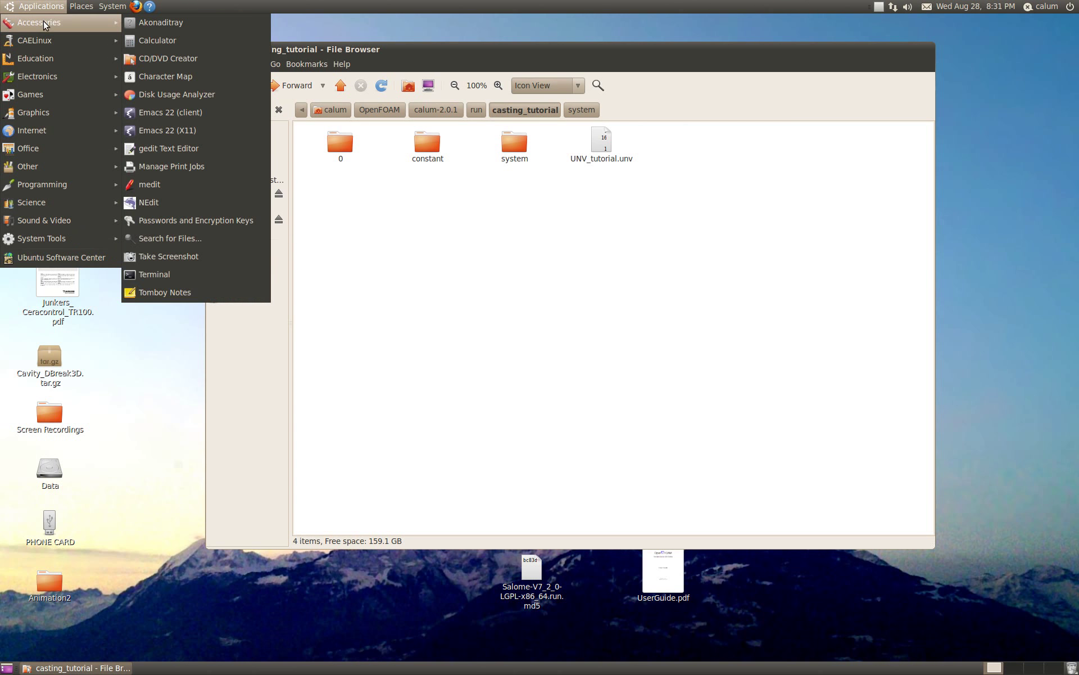
{"action": "mouse_move", "coordinate": [100, 39]}
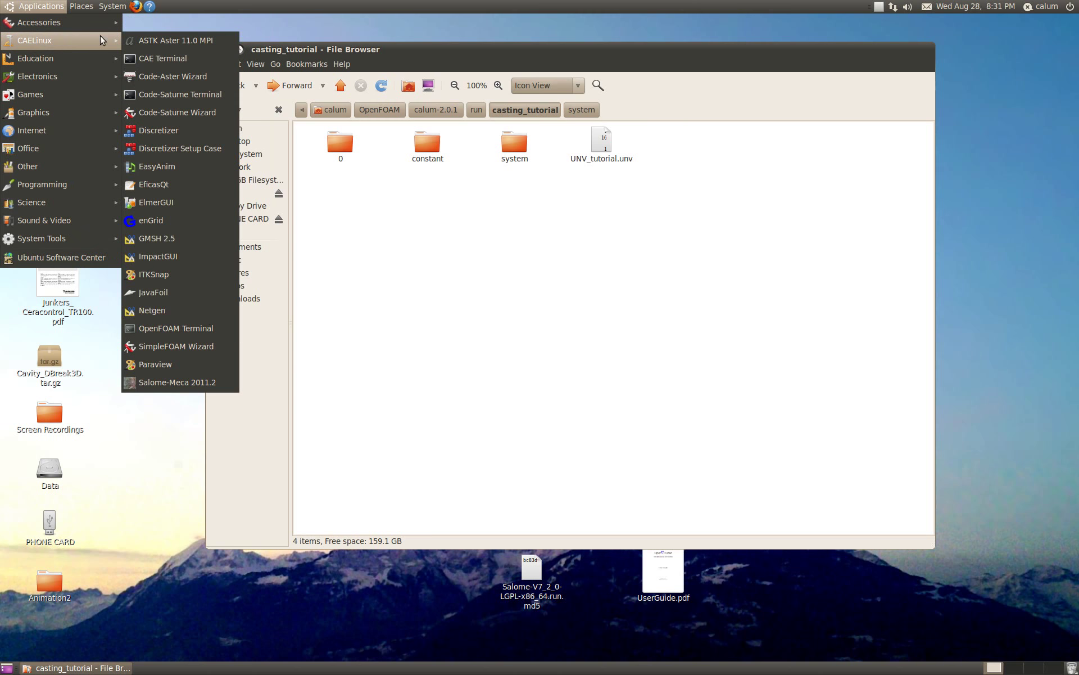
{"action": "right_click", "coordinate": [176, 332]}
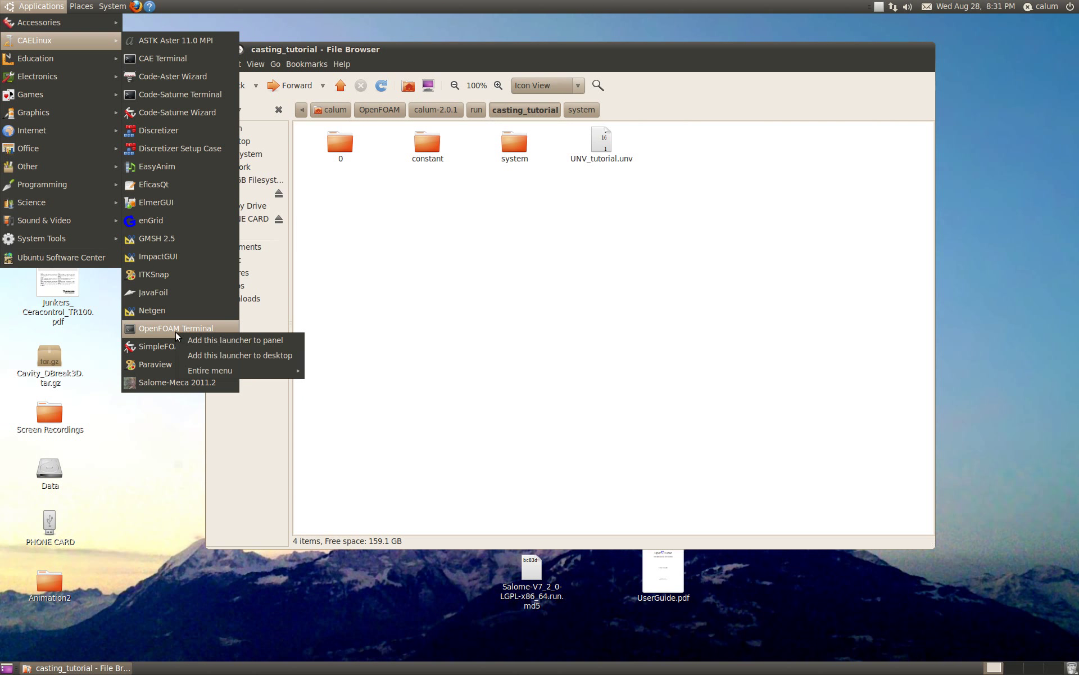
{"action": "key", "text": "Escape"}
{"action": "left_click", "coordinate": [156, 331]}
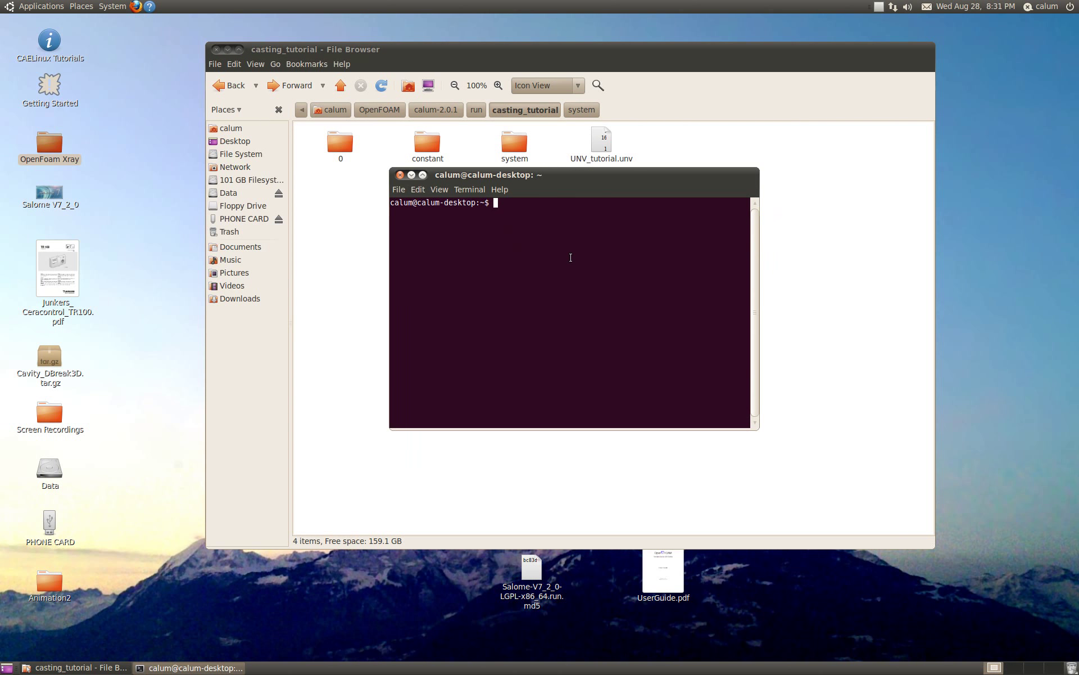
{"action": "left_click_drag", "start_coordinate": [560, 174], "coordinate": [592, 215]}
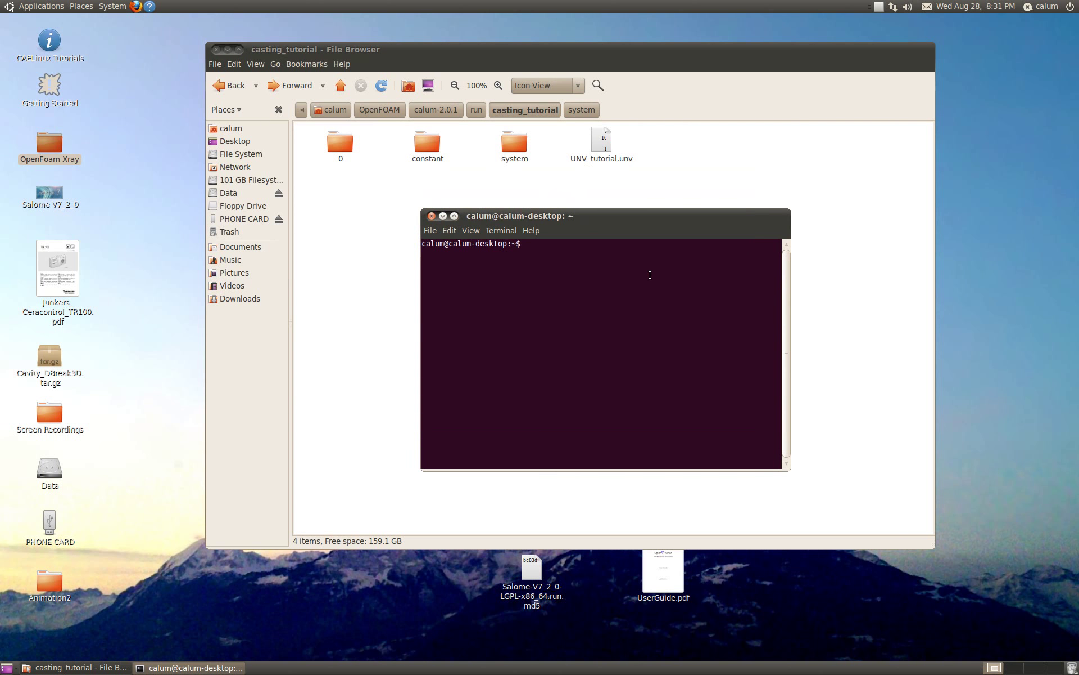
Step: Change the terminal's directory to the casting_tutorial case inside the OpenFOAM run folder and list its contents
{"action": "type", "text": "cd OpenFOAM/calum-2.0.1/run/casting_t"}
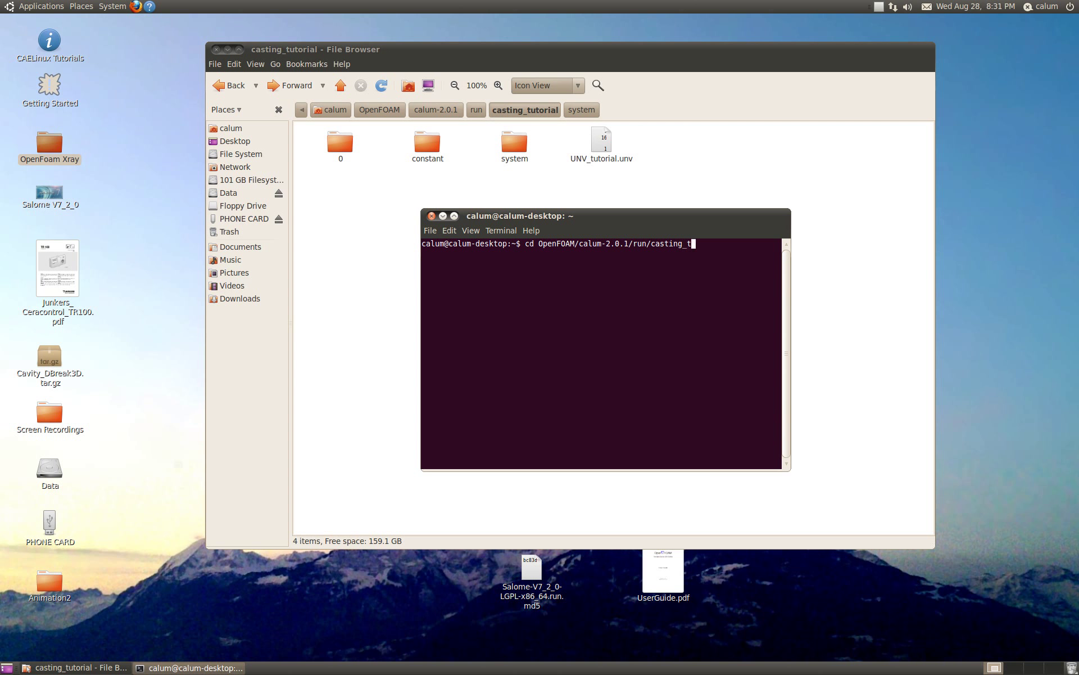
{"action": "key", "text": "Tab"}
{"action": "key", "text": "Return"}
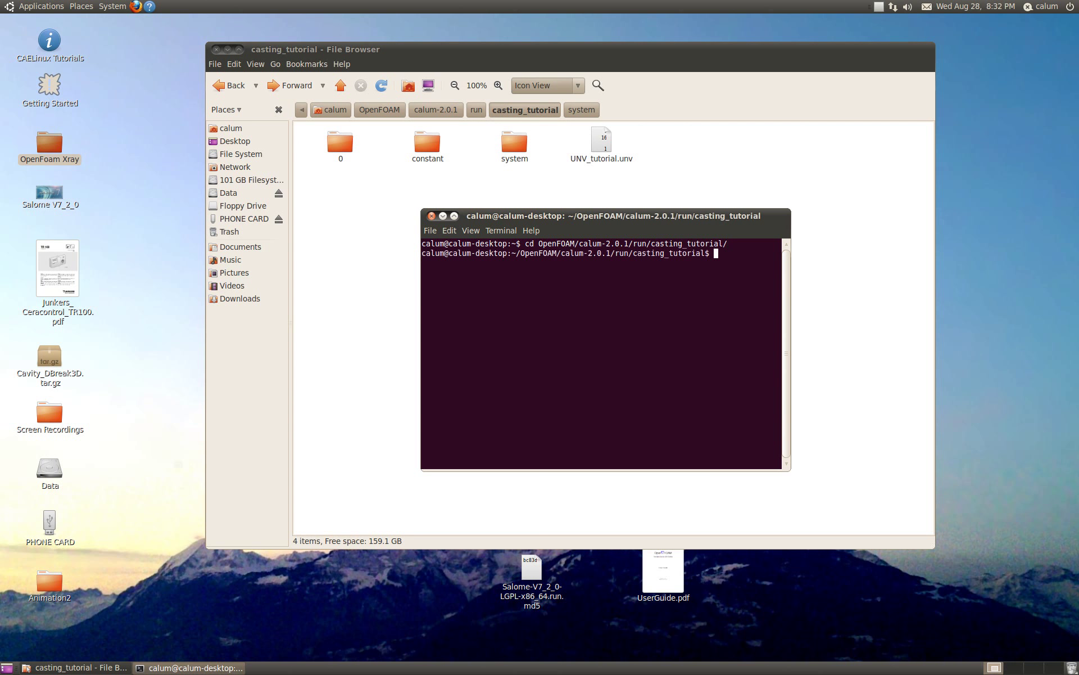
{"action": "type", "text": "ls"}
{"action": "key", "text": "Return"}
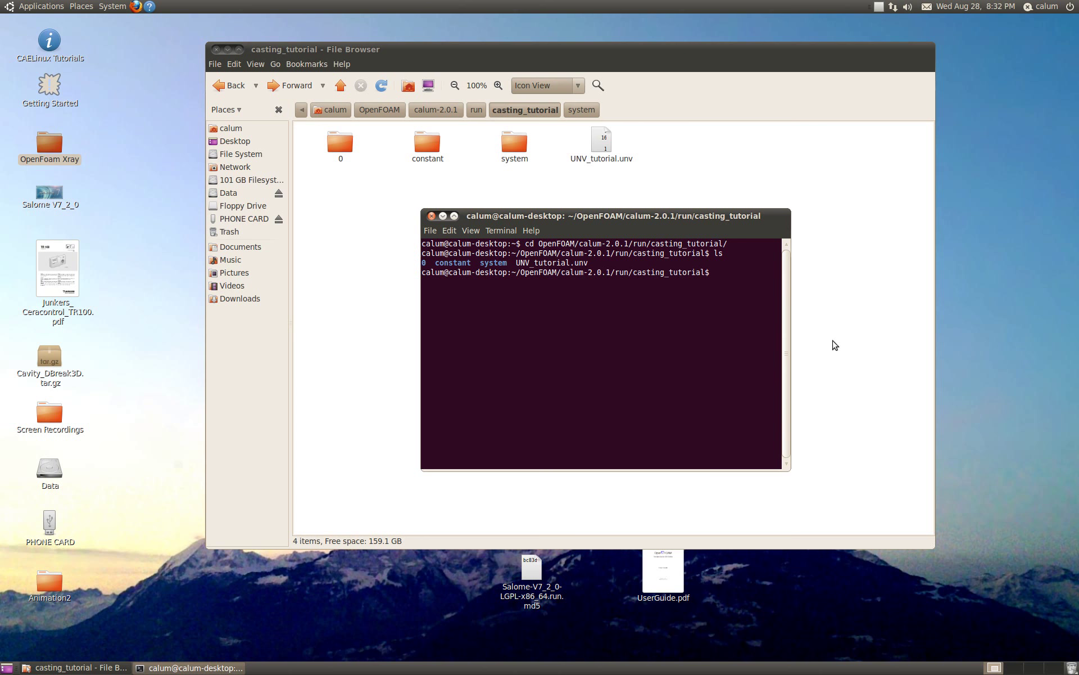
Step: Widen the terminal, convert the mesh with ideasUnvToFoam UNV_tutorial.unv and review the conversion output
{"action": "left_click_drag", "start_coordinate": [788, 330], "coordinate": [925, 330]}
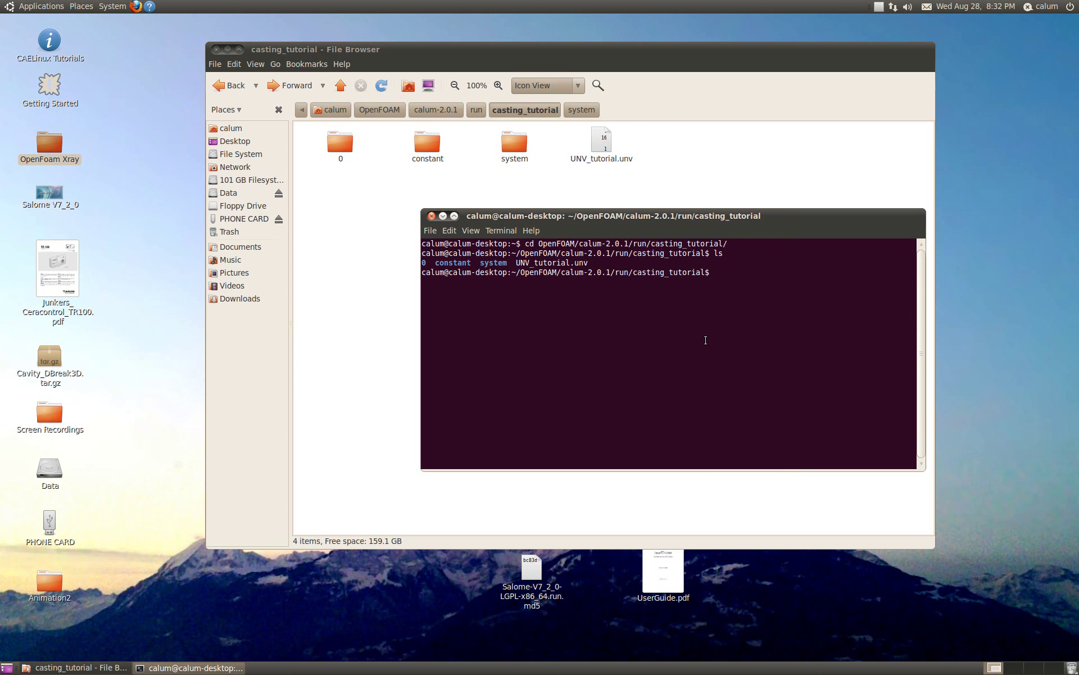
{"action": "type", "text": "ideaas"}
{"action": "key", "text": "BackSpace"}
{"action": "key", "text": "BackSpace"}
{"action": "type", "text": "s"}
{"action": "key", "text": "Tab"}
{"action": "type", "text": "UN"}
{"action": "key", "text": "Tab"}
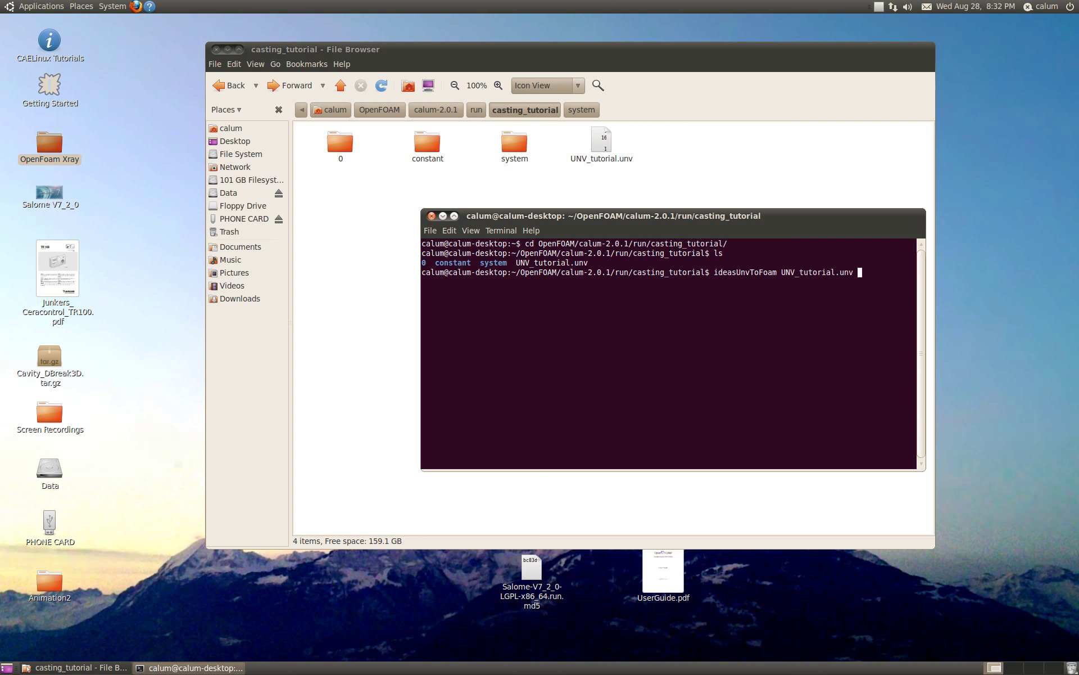
{"action": "key", "text": "Return"}
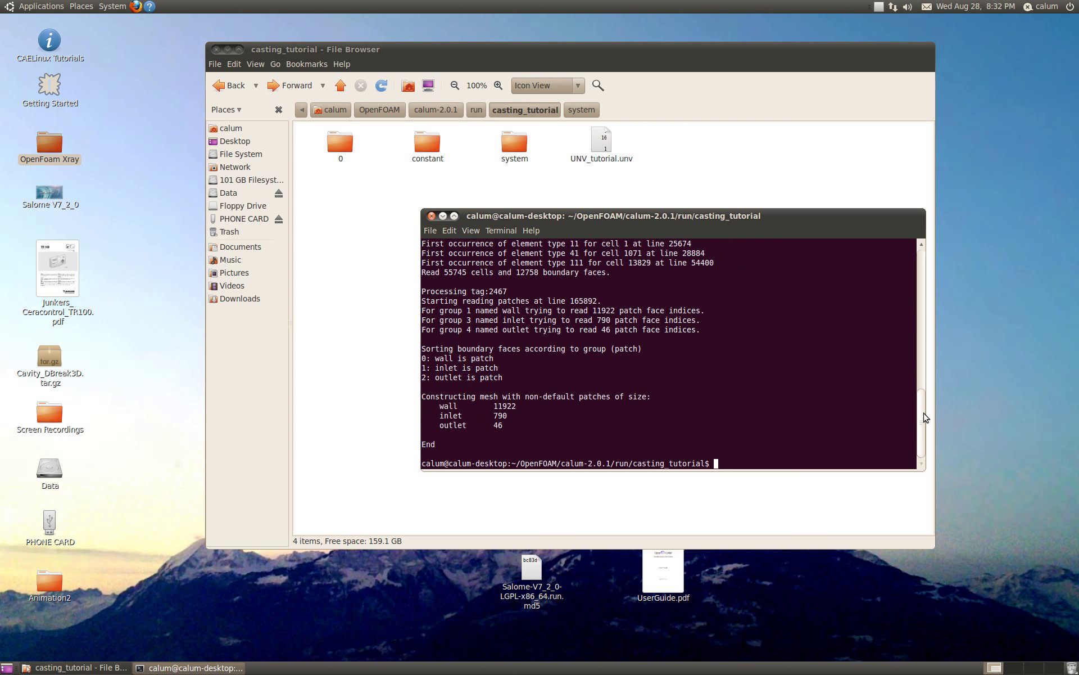
{"action": "left_click_drag", "start_coordinate": [923, 416], "coordinate": [921, 328]}
{"action": "left_click_drag", "start_coordinate": [920, 322], "coordinate": [915, 429]}
Step: Inspect the mesh files in the case's constant/polyMesh folder, go back to constant and switch to the terminal
{"action": "double_click", "coordinate": [432, 147]}
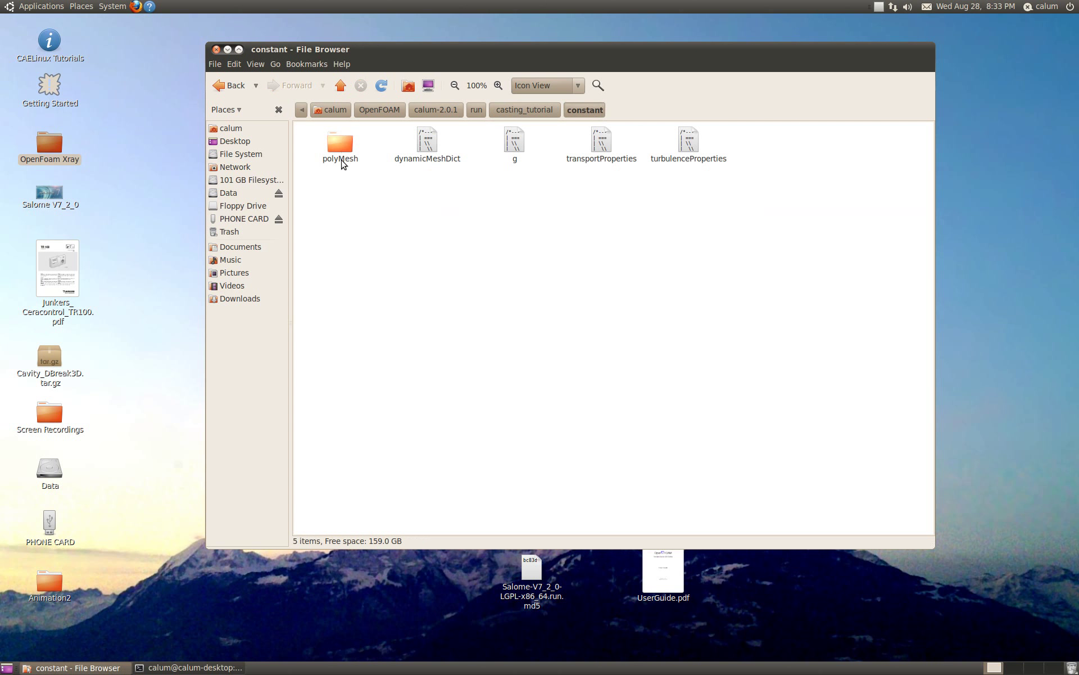
{"action": "double_click", "coordinate": [339, 157]}
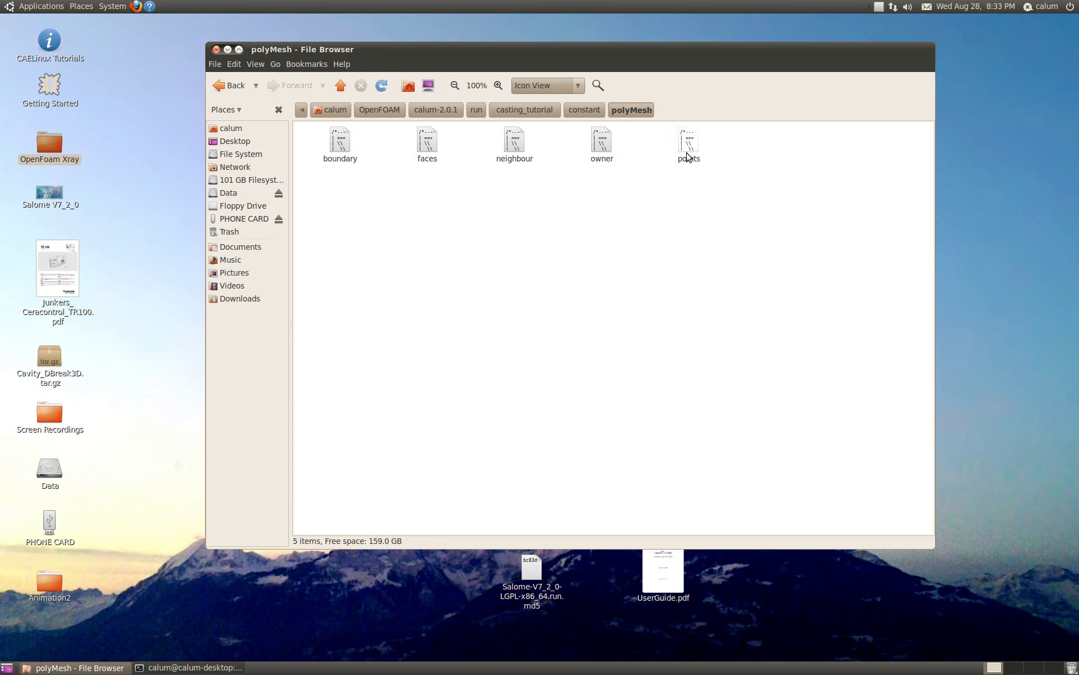
{"action": "left_click", "coordinate": [232, 92]}
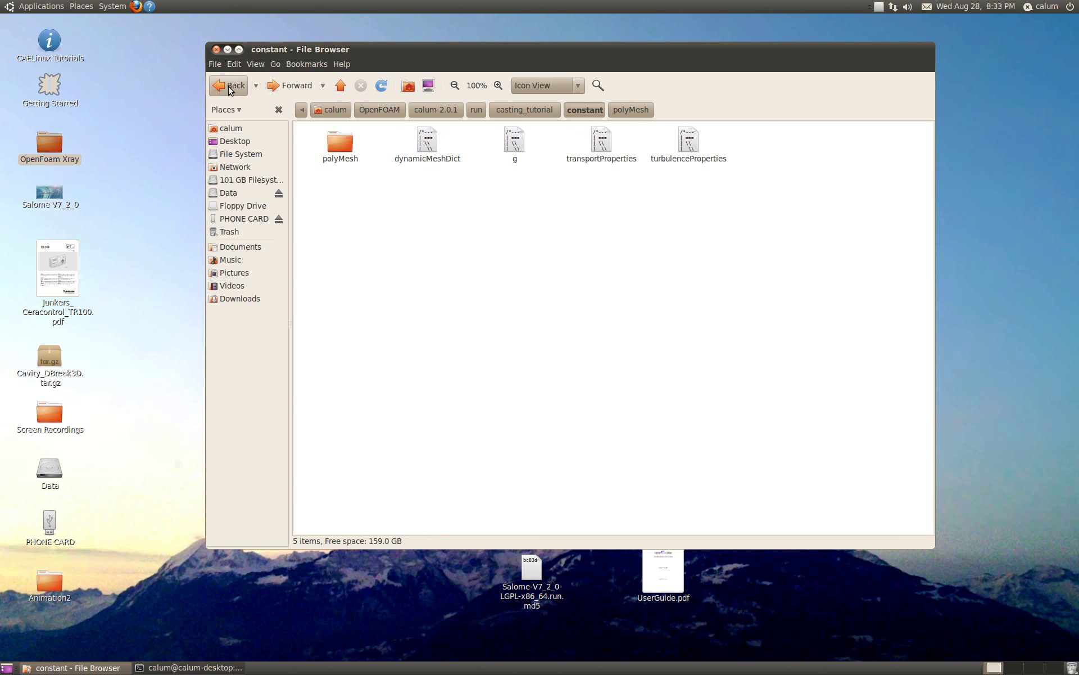
{"action": "left_click", "coordinate": [210, 668]}
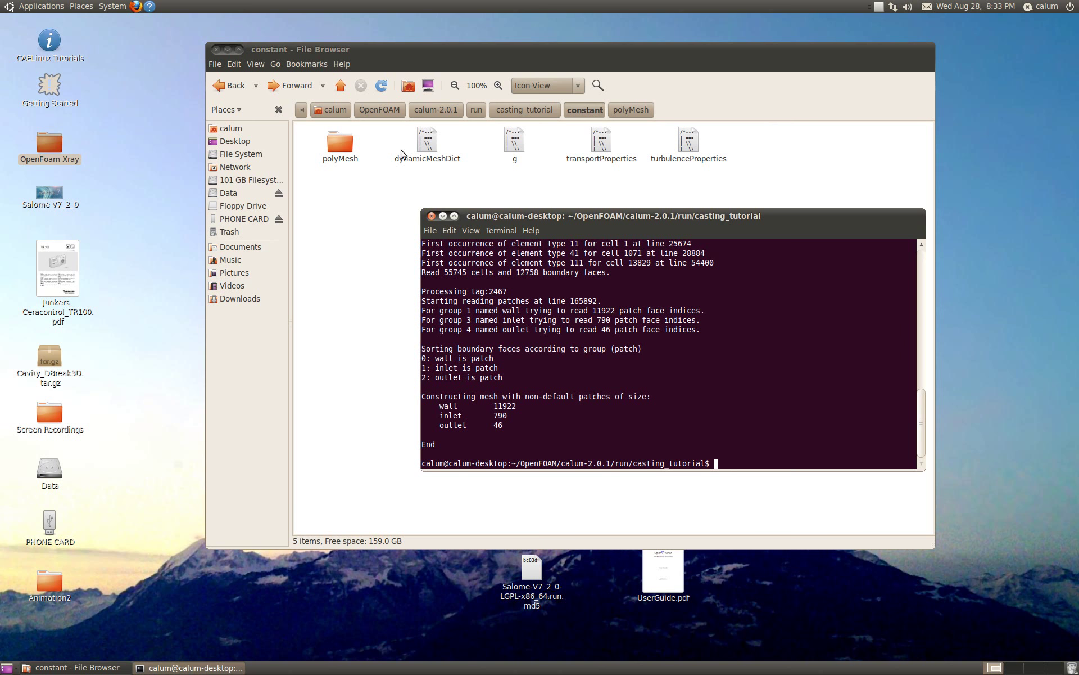
Step: Display alpha1 from the case's 0 folder, review its internalField and boundary entries, and close the file
{"action": "left_click", "coordinate": [233, 86]}
{"action": "double_click", "coordinate": [325, 144]}
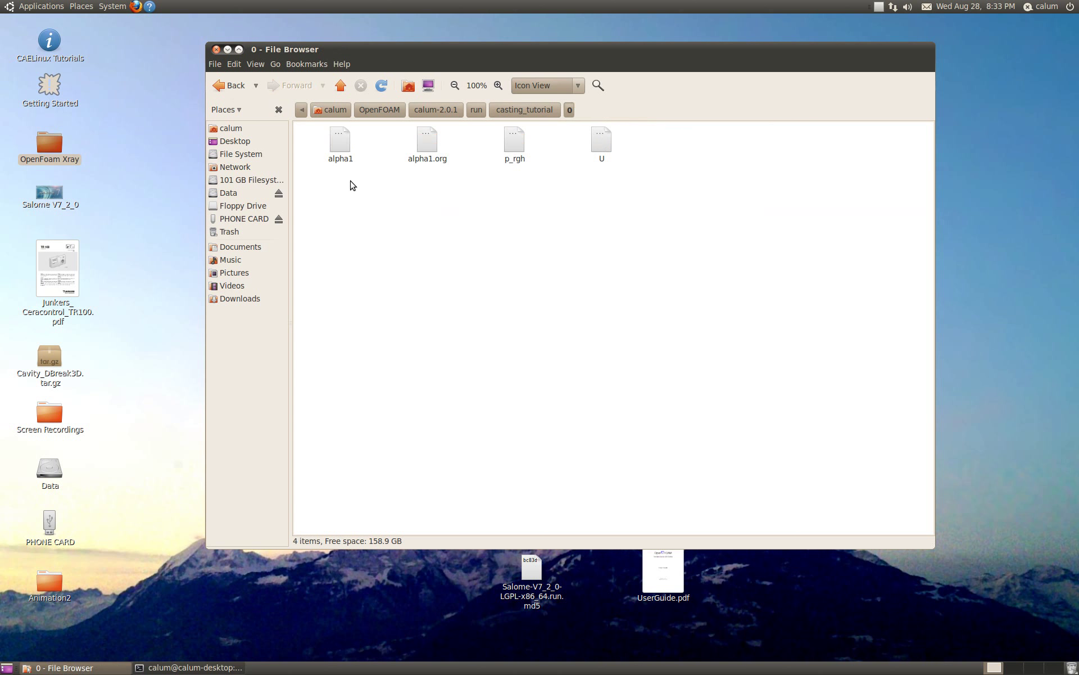
{"action": "double_click", "coordinate": [339, 147]}
{"action": "left_click", "coordinate": [535, 342]}
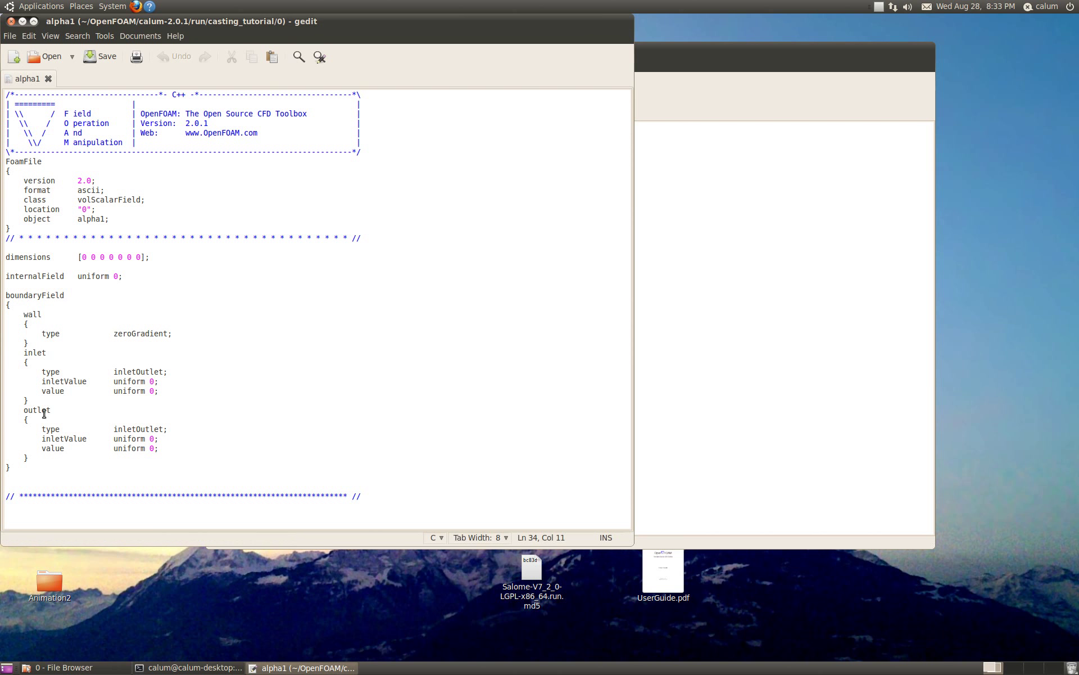
{"action": "left_click", "coordinate": [11, 21]}
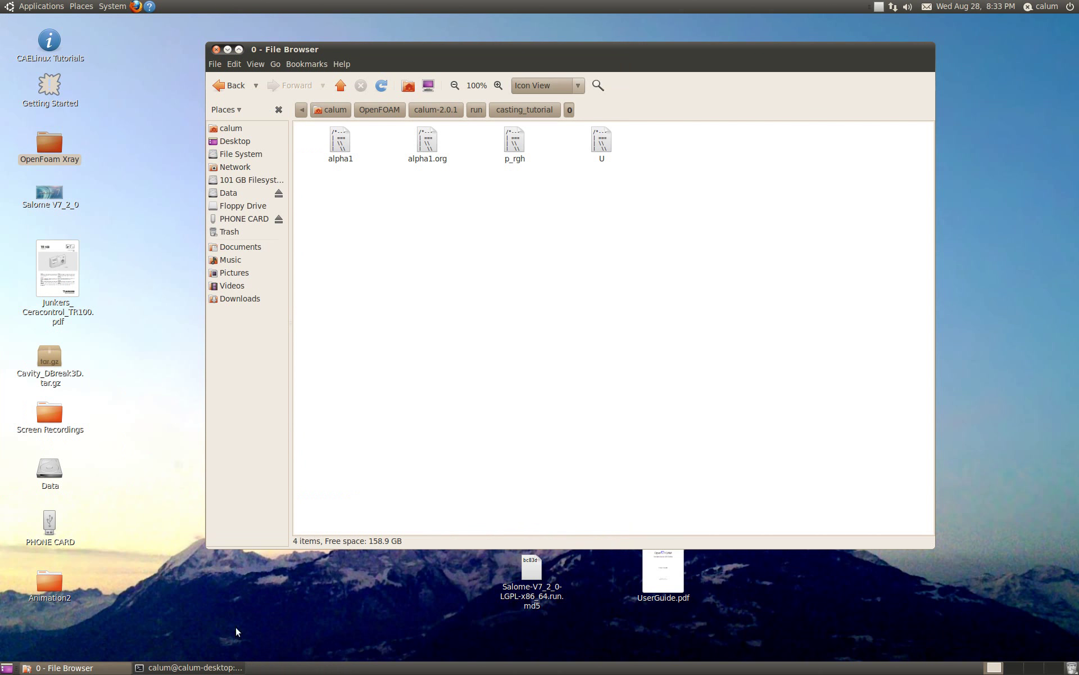
Step: Run setFields on the casting_tutorial case in the terminal
{"action": "left_click", "coordinate": [225, 666]}
{"action": "type", "text": "setF"}
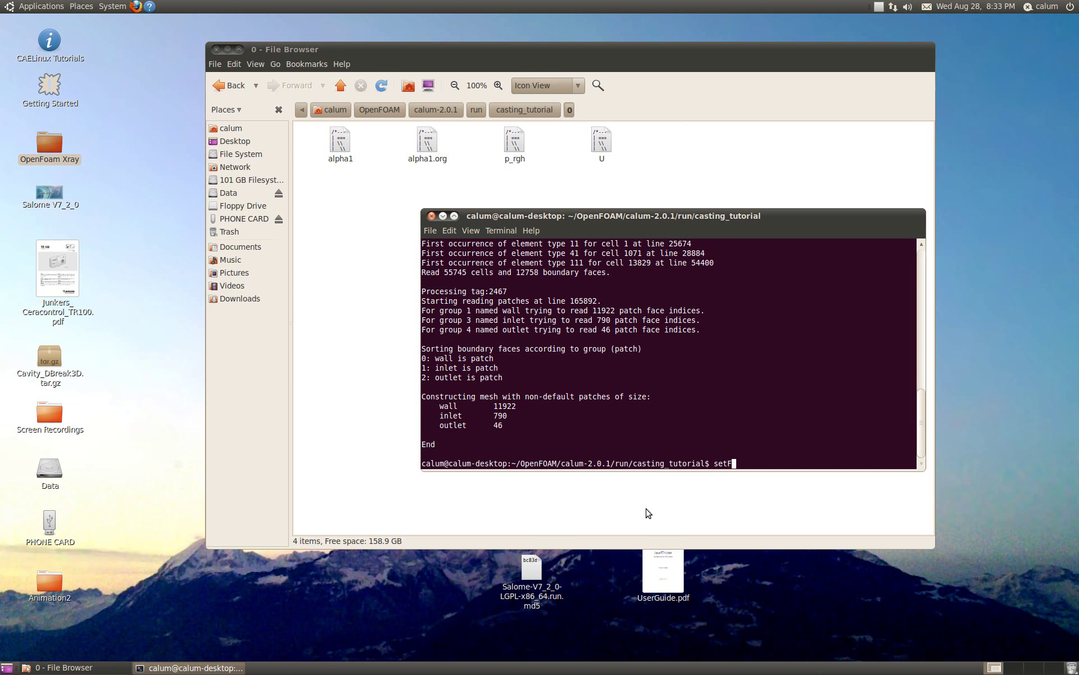
{"action": "key", "text": "Tab"}
{"action": "key", "text": "Return"}
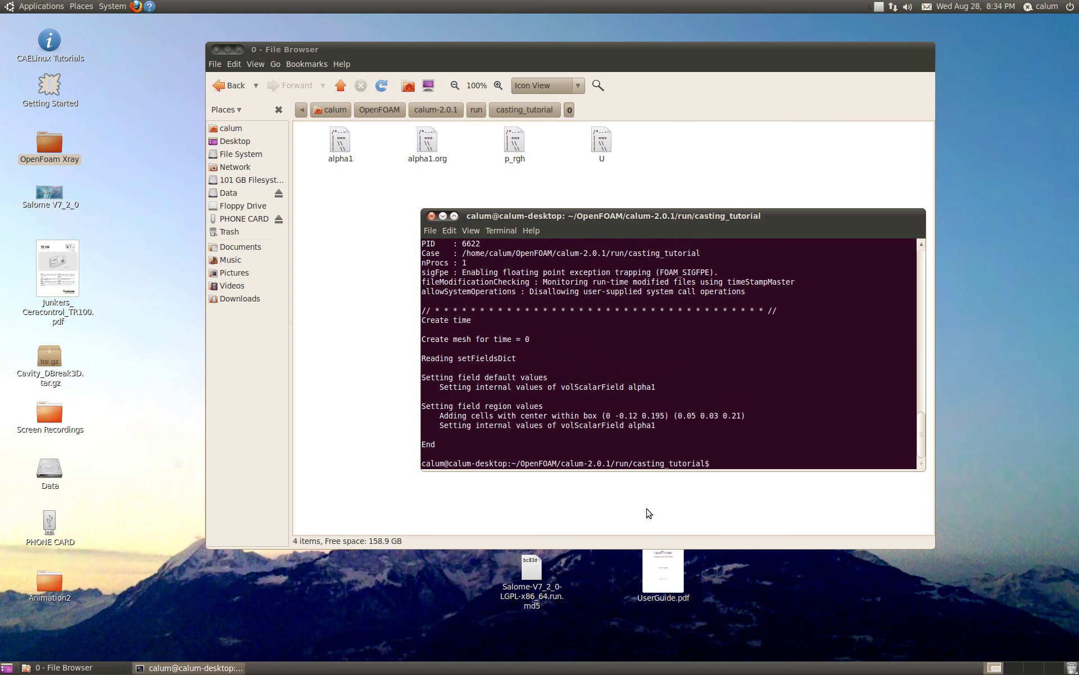
Step: Display alpha1 again, examine the internalField list written by setFields, and close the file
{"action": "double_click", "coordinate": [340, 141]}
{"action": "left_click", "coordinate": [522, 341]}
{"action": "left_click_drag", "start_coordinate": [629, 108], "coordinate": [648, 498]}
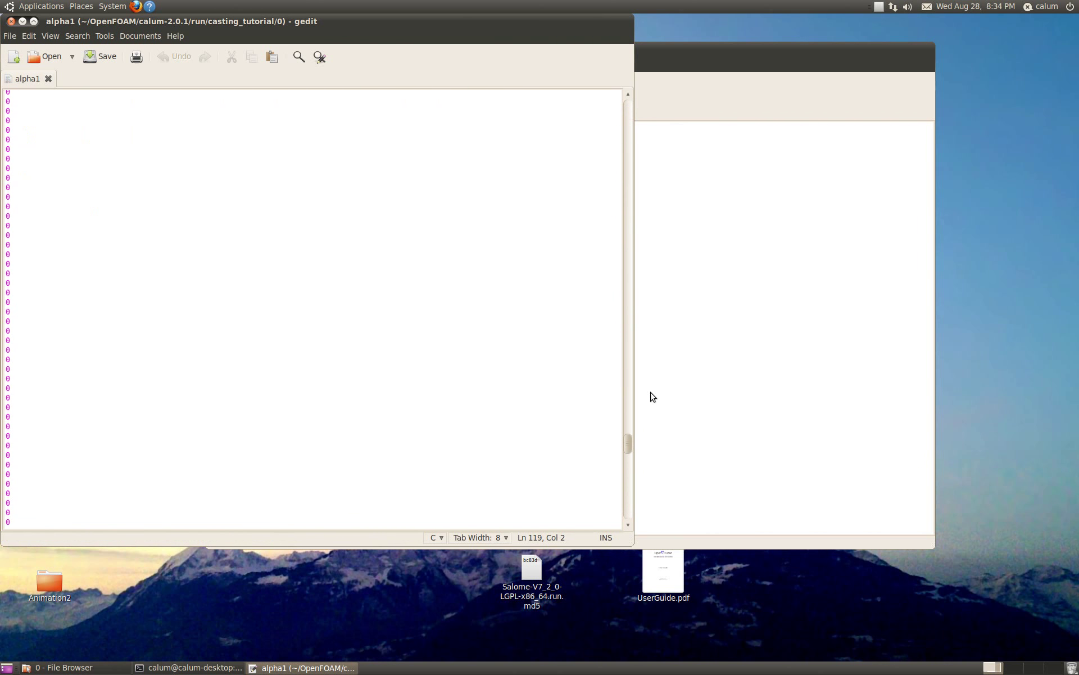
{"action": "left_click_drag", "start_coordinate": [652, 397], "coordinate": [62, 53]}
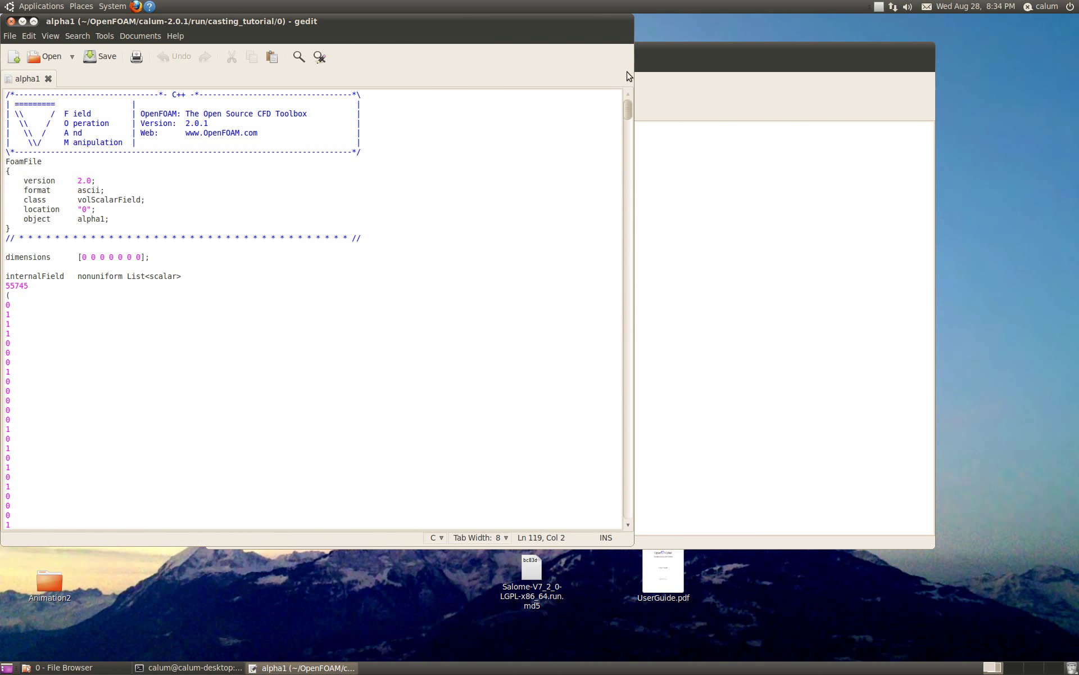
{"action": "left_click", "coordinate": [12, 23]}
Step: Run checkMesh on the casting_tutorial case in the terminal and review the mesh quality report
{"action": "left_click", "coordinate": [196, 667]}
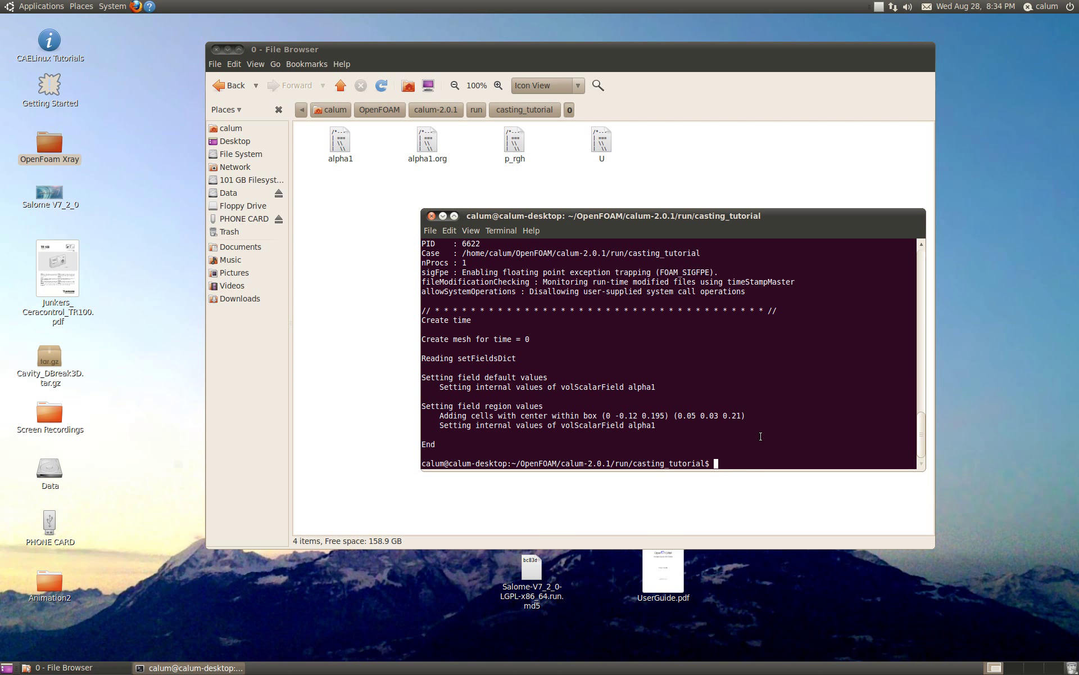
{"action": "type", "text": "checkMesh"}
{"action": "key", "text": "Return"}
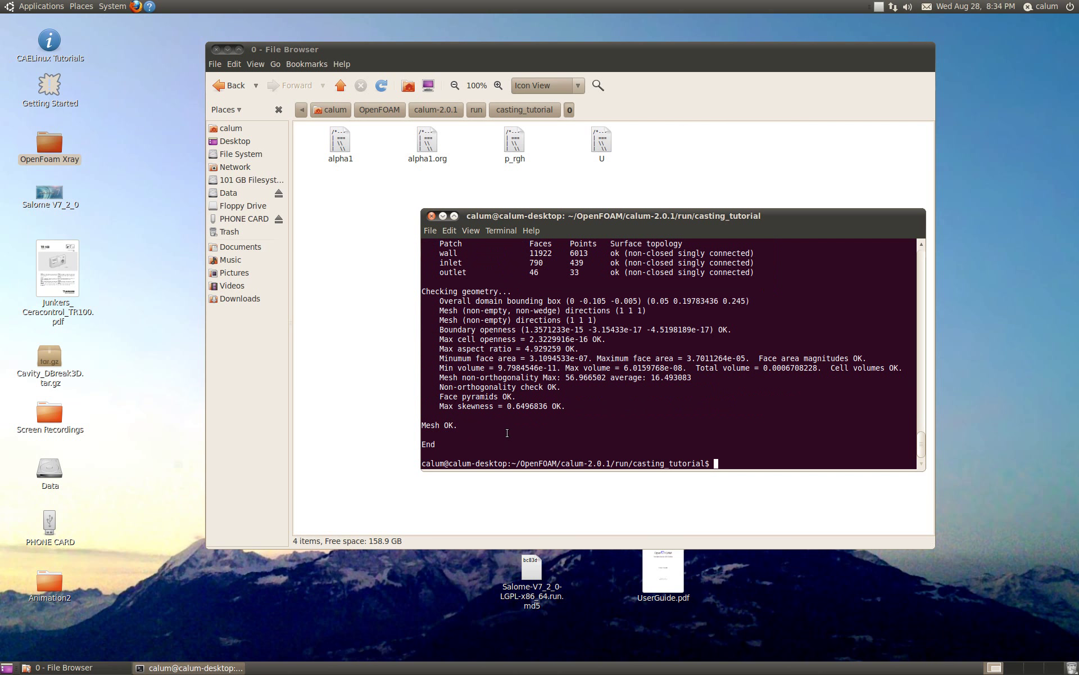
{"action": "left_click_drag", "start_coordinate": [922, 436], "coordinate": [928, 465]}
Step: Display decomposeParDict from the system folder, review the subdomain and simpleCoeffs settings, close it and return to the terminal
{"action": "left_click", "coordinate": [229, 87]}
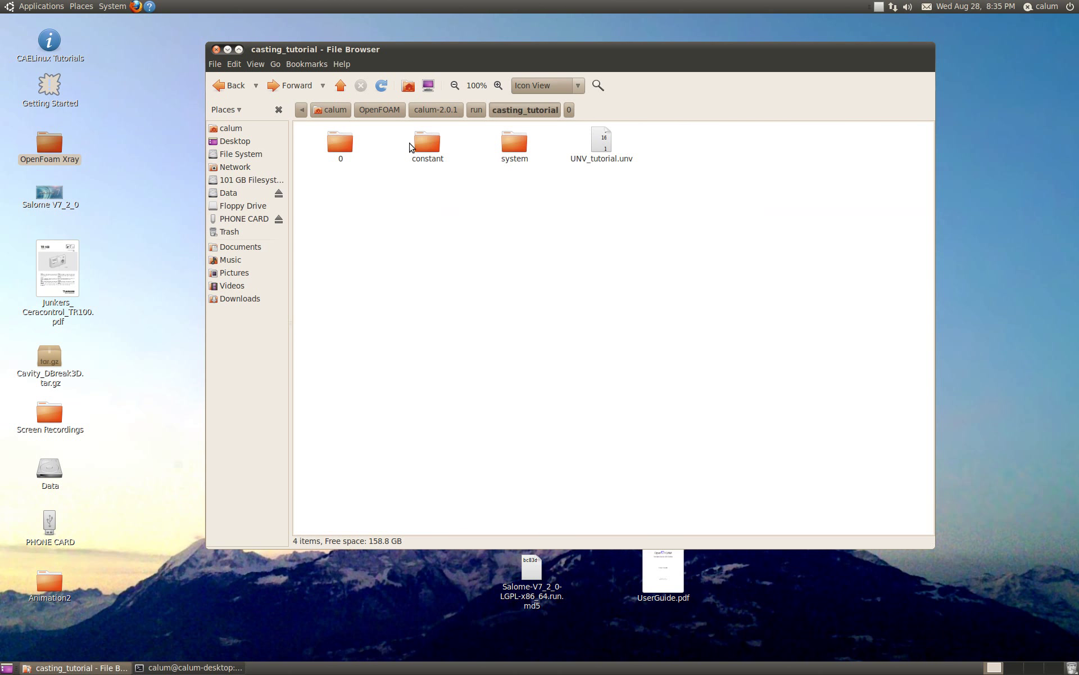
{"action": "double_click", "coordinate": [416, 152]}
{"action": "left_click", "coordinate": [236, 92]}
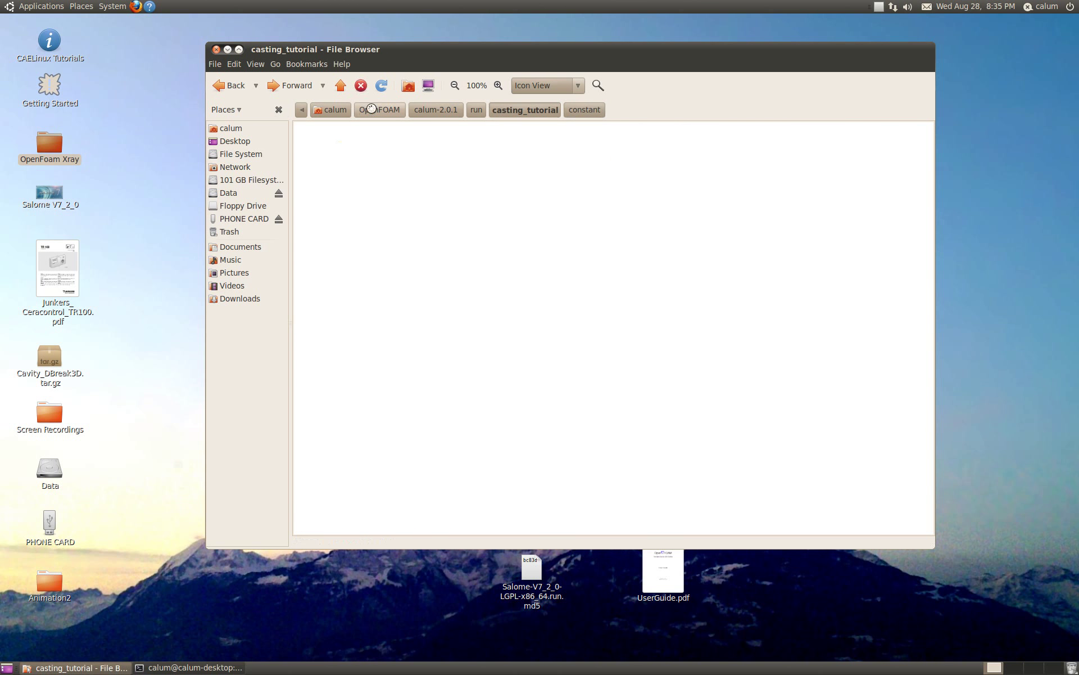
{"action": "double_click", "coordinate": [514, 143]}
{"action": "left_click", "coordinate": [427, 160]}
{"action": "left_click", "coordinate": [431, 186]}
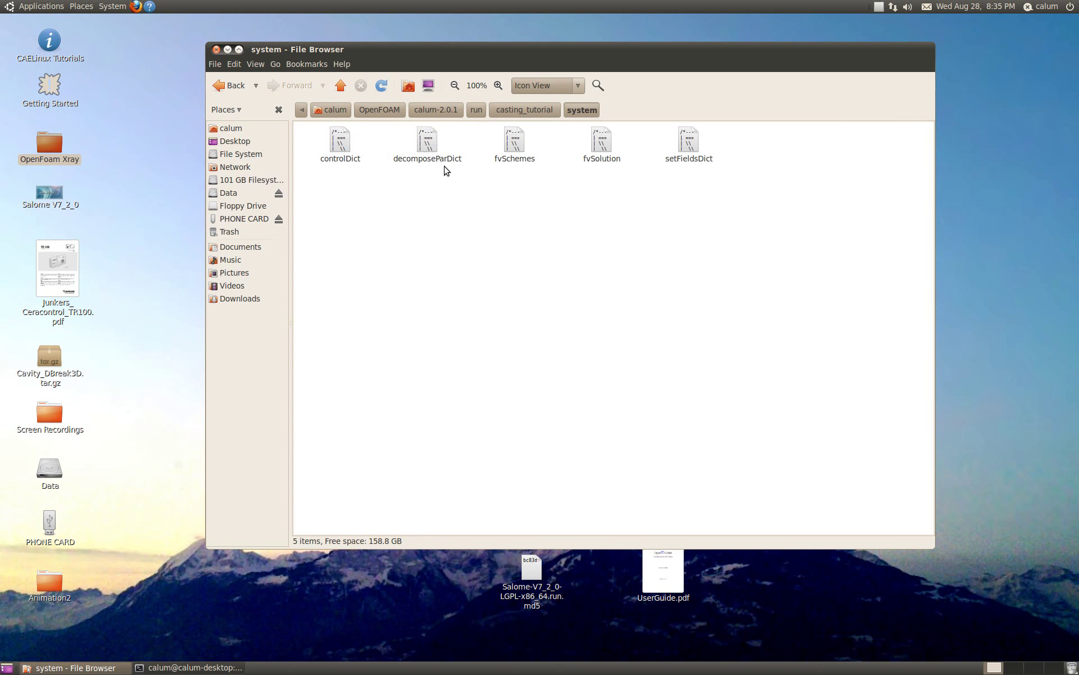
{"action": "double_click", "coordinate": [420, 147]}
{"action": "left_click", "coordinate": [559, 337]}
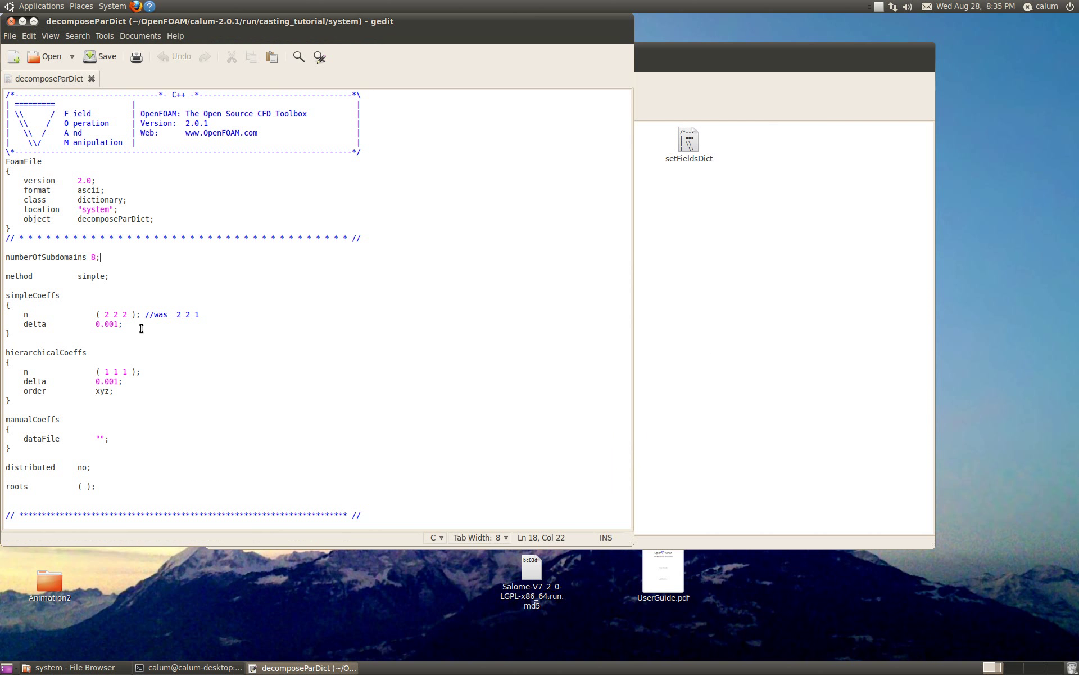
{"action": "left_click", "coordinate": [10, 23]}
{"action": "left_click", "coordinate": [194, 667]}
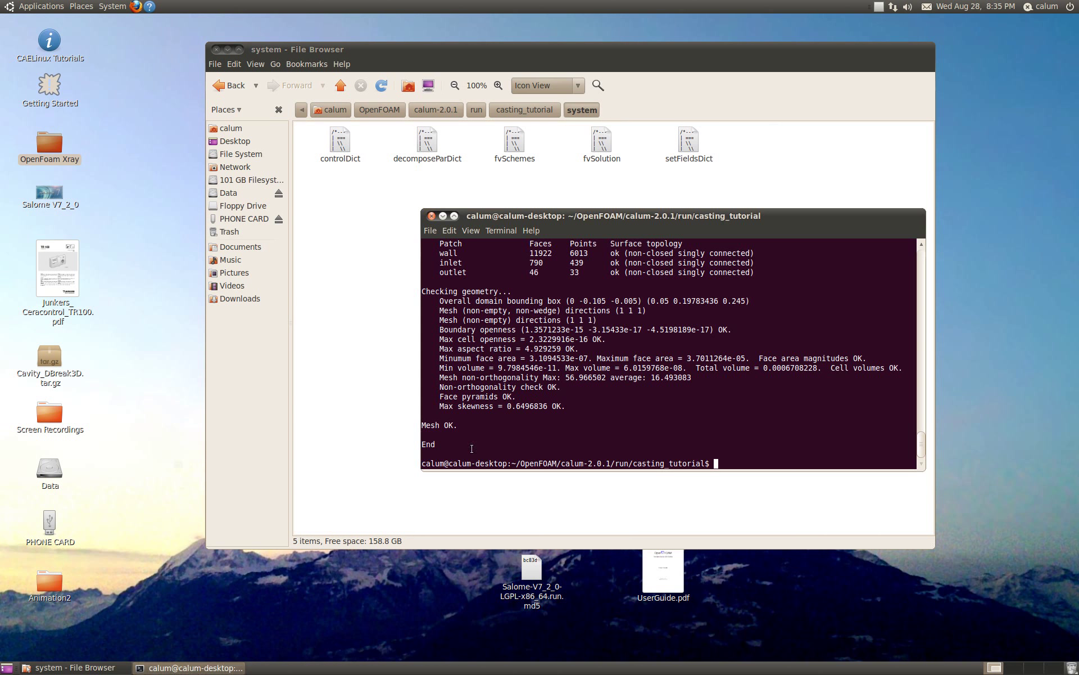
Step: Run decomposePar on the casting_tutorial case, check the processor folders in the case directory and return to the terminal
{"action": "type", "text": "decomposePar"}
{"action": "key", "text": "Return"}
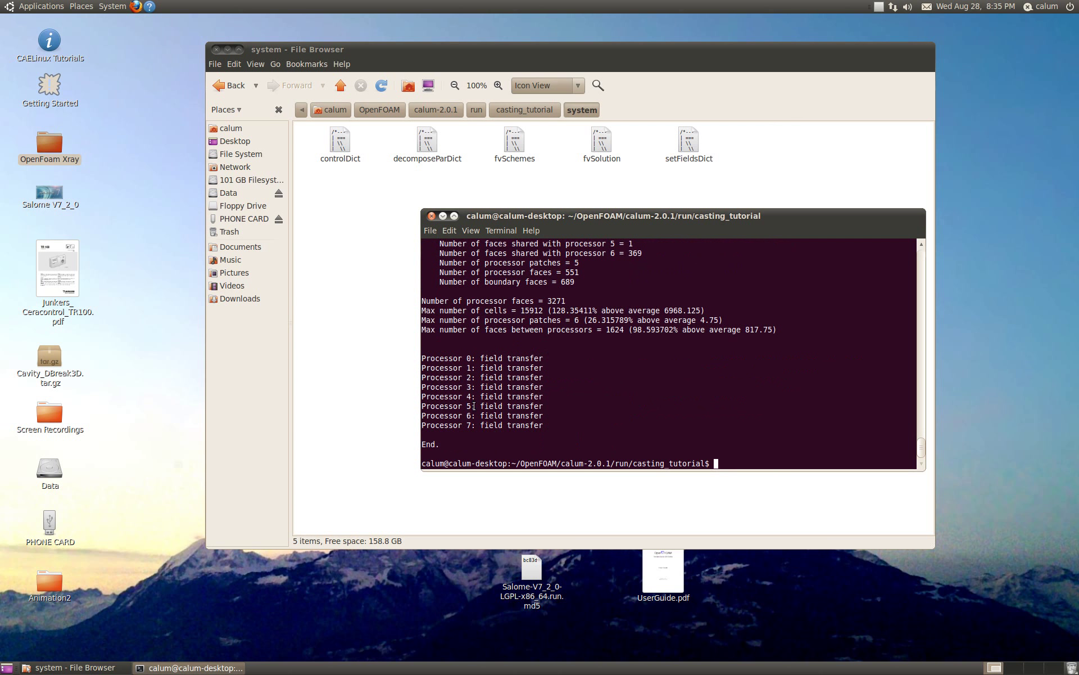
{"action": "left_click", "coordinate": [319, 223]}
{"action": "left_click", "coordinate": [229, 86]}
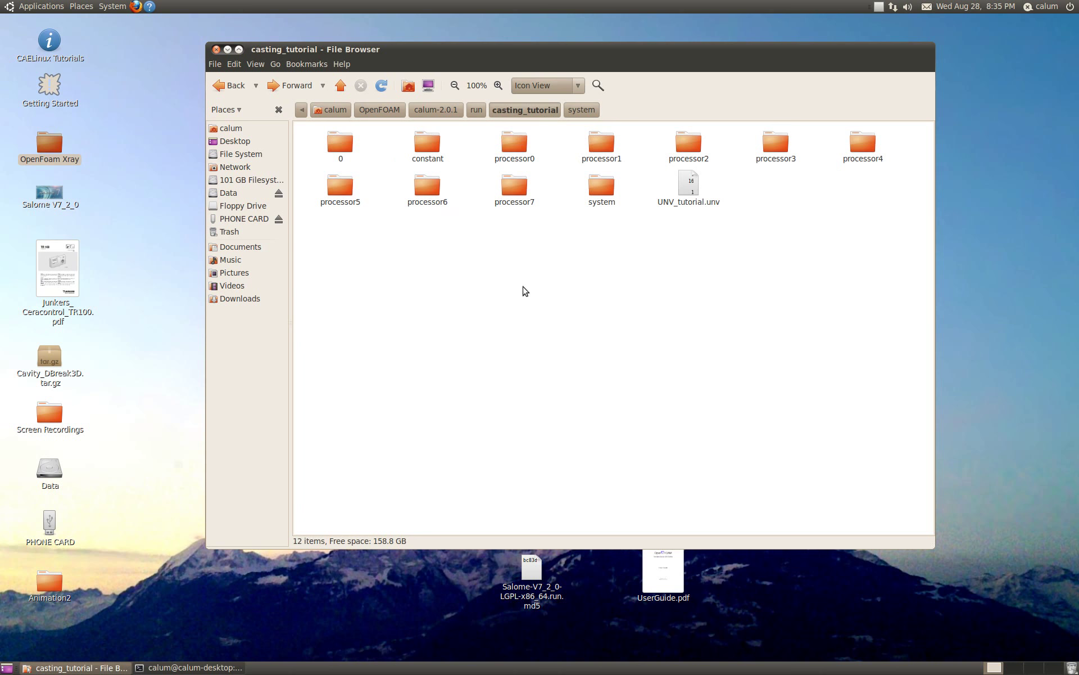
{"action": "left_click", "coordinate": [234, 669]}
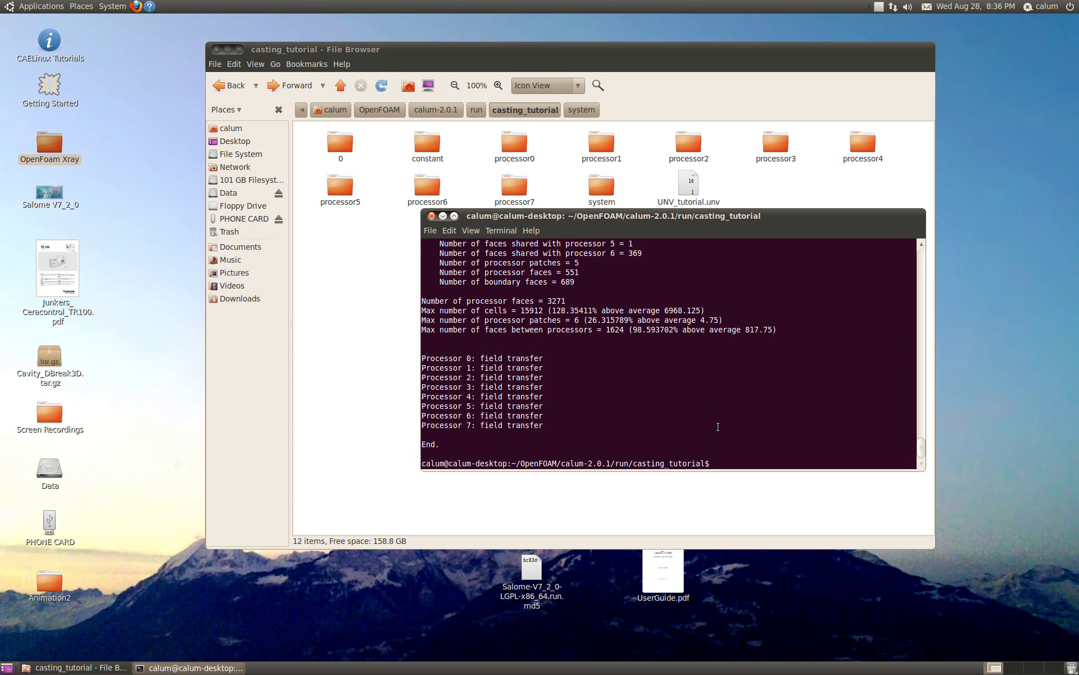
Step: Launch paraFoam for the casting_tutorial case and display the mesh geometry at an angled view in the maximised ParaView window
{"action": "type", "text": "paraFoam"}
{"action": "key", "text": "Return"}
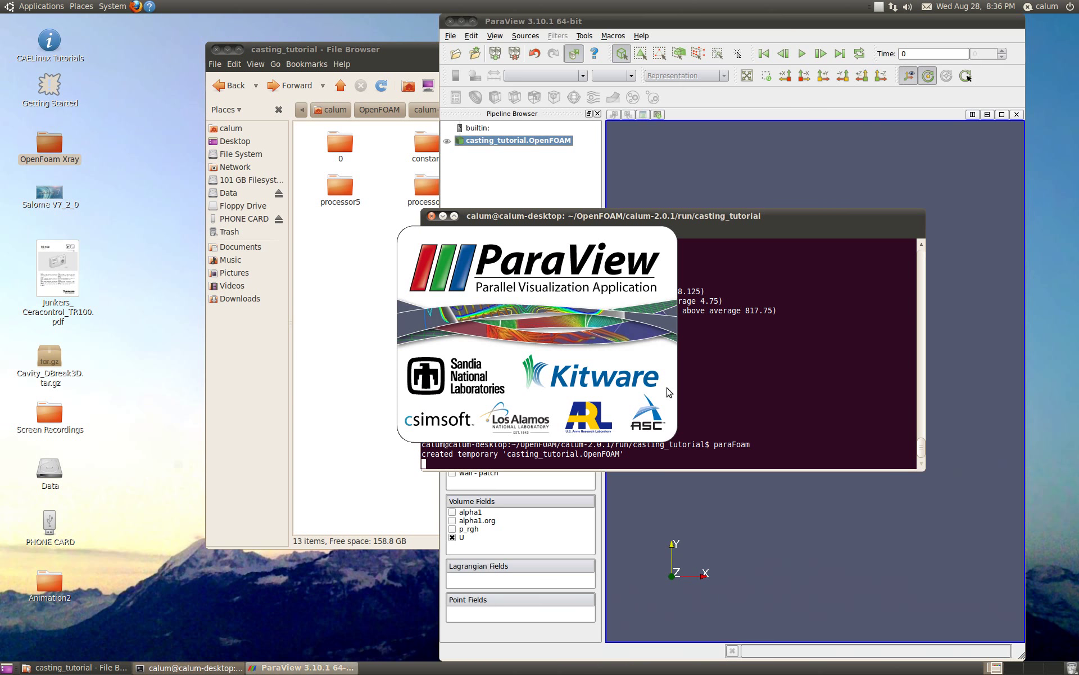
{"action": "left_click", "coordinate": [473, 22]}
{"action": "left_click_drag", "start_coordinate": [550, 430], "coordinate": [361, 376]}
{"action": "scroll", "coordinate": [622, 380], "scroll_direction": "up", "scroll_amount": 3}
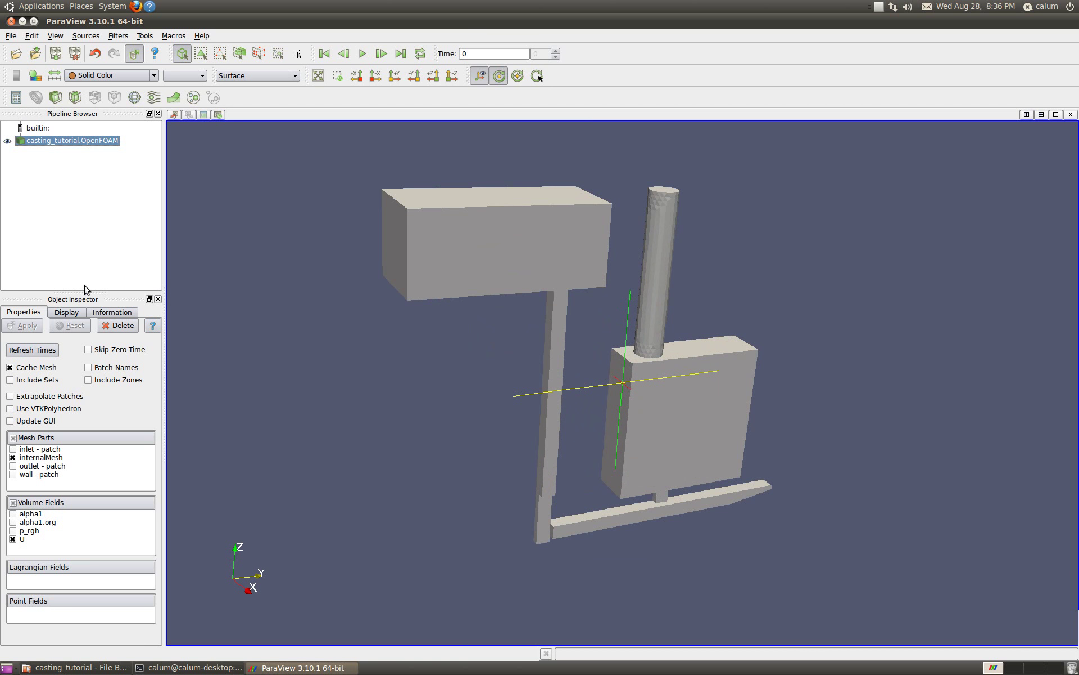
Step: Load only the alpha1 volume field and include the wall, outlet and inlet patches alongside internalMesh
{"action": "left_click", "coordinate": [13, 515]}
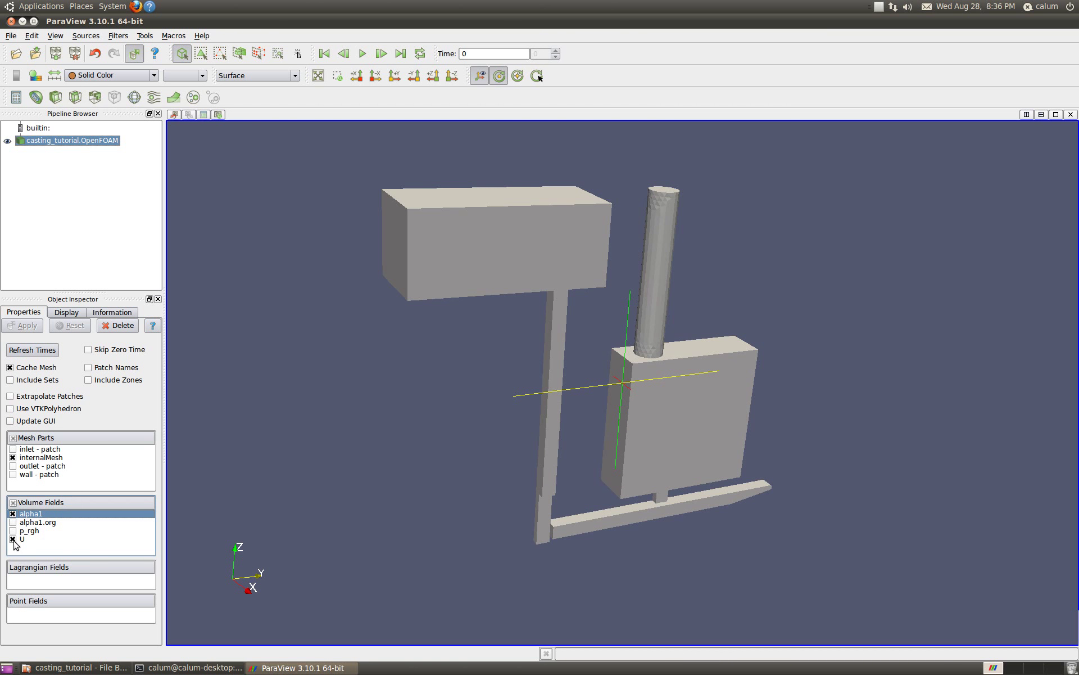
{"action": "left_click", "coordinate": [12, 539]}
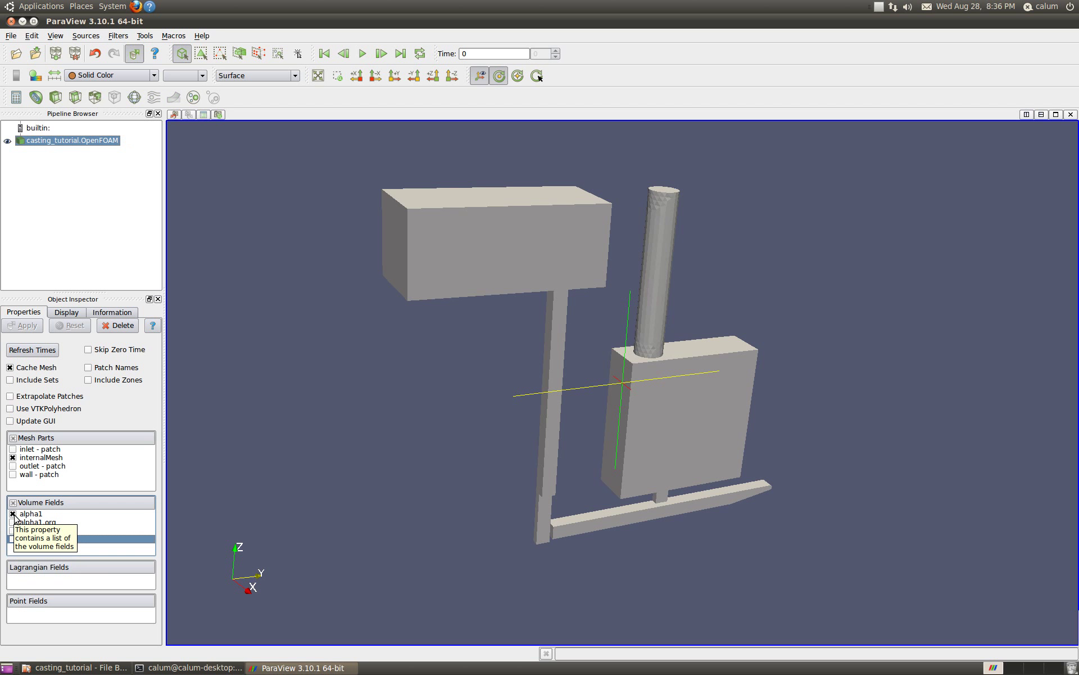
{"action": "left_click", "coordinate": [13, 474]}
{"action": "left_click", "coordinate": [12, 466]}
{"action": "left_click", "coordinate": [13, 449]}
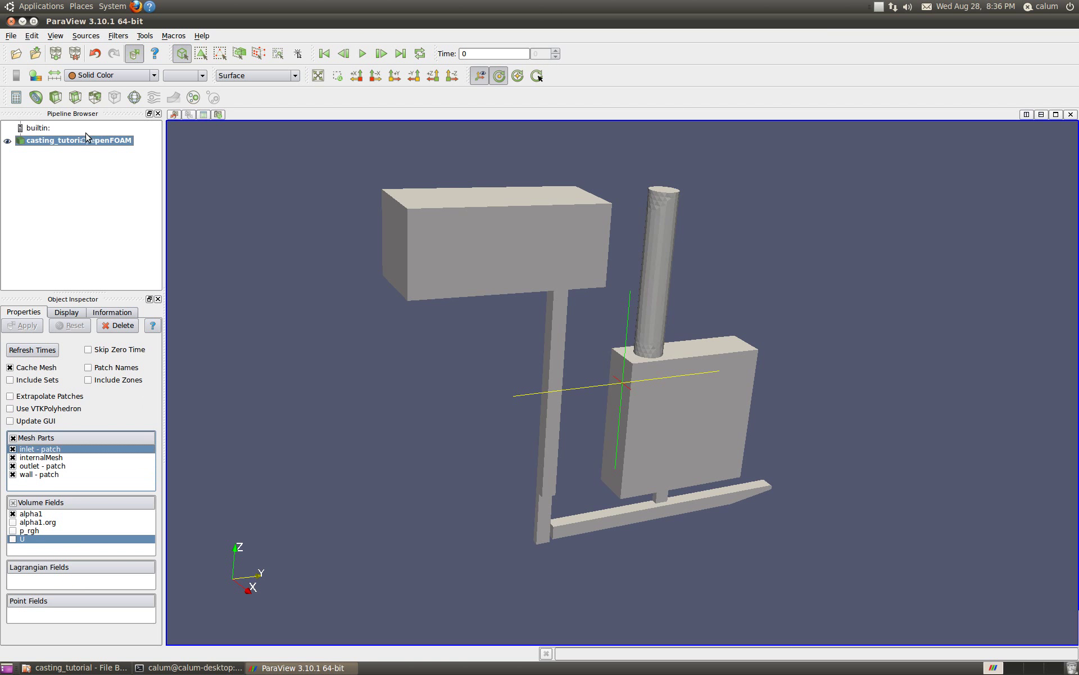
Step: Colour the casting model by the alpha1 point data and set its representation to Wireframe
{"action": "left_click", "coordinate": [154, 76]}
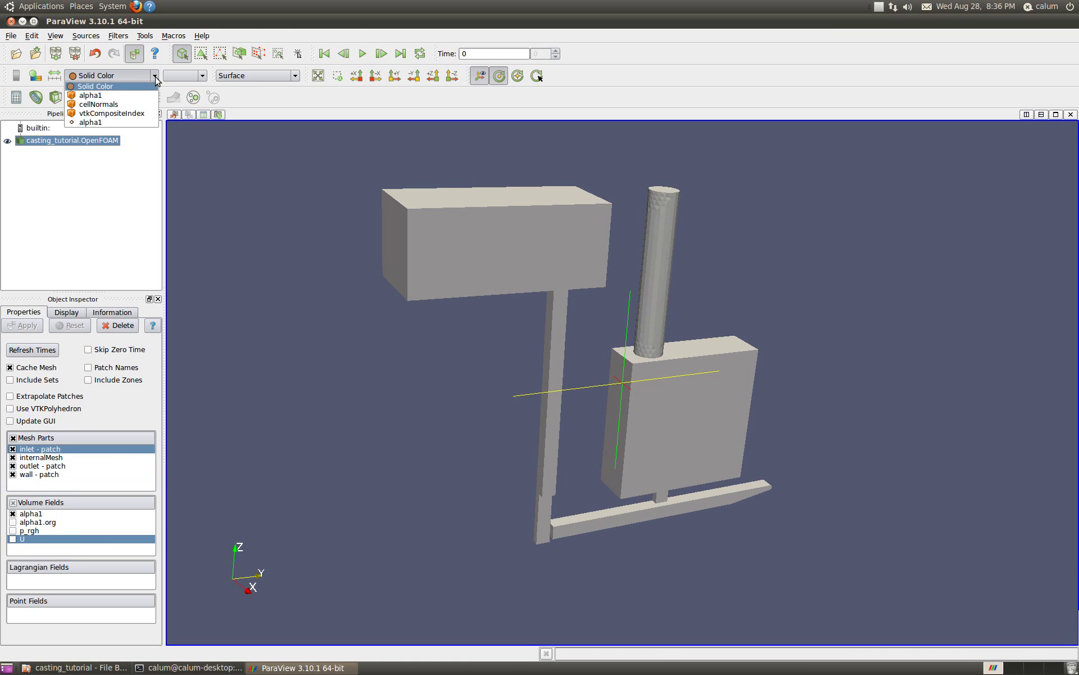
{"action": "left_click", "coordinate": [106, 123]}
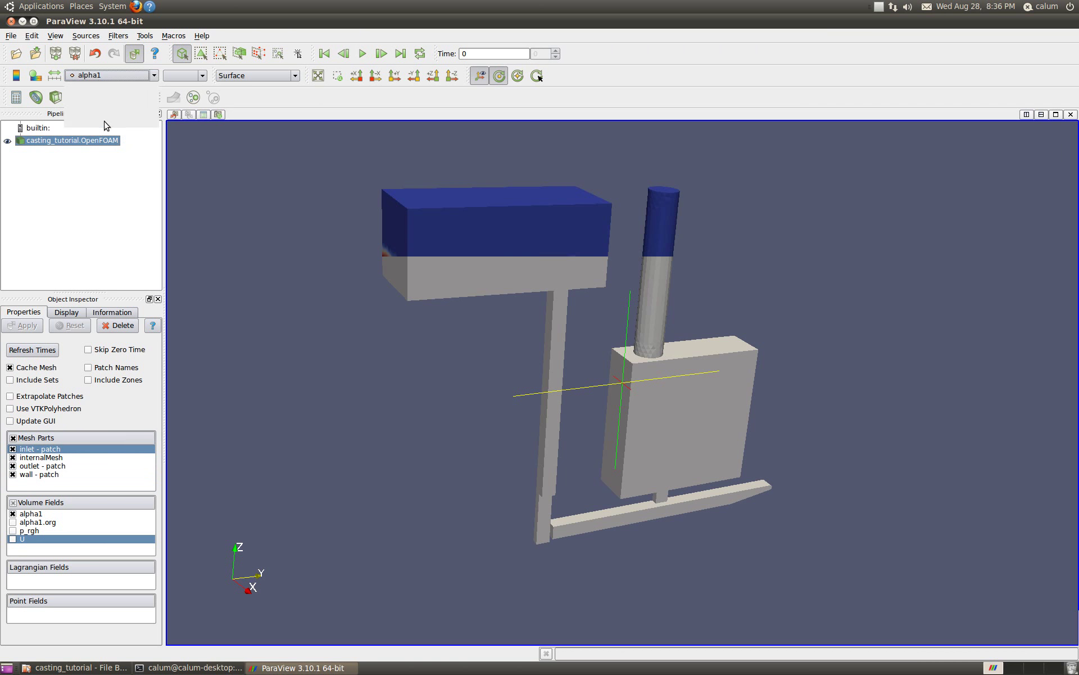
{"action": "left_click", "coordinate": [290, 76]}
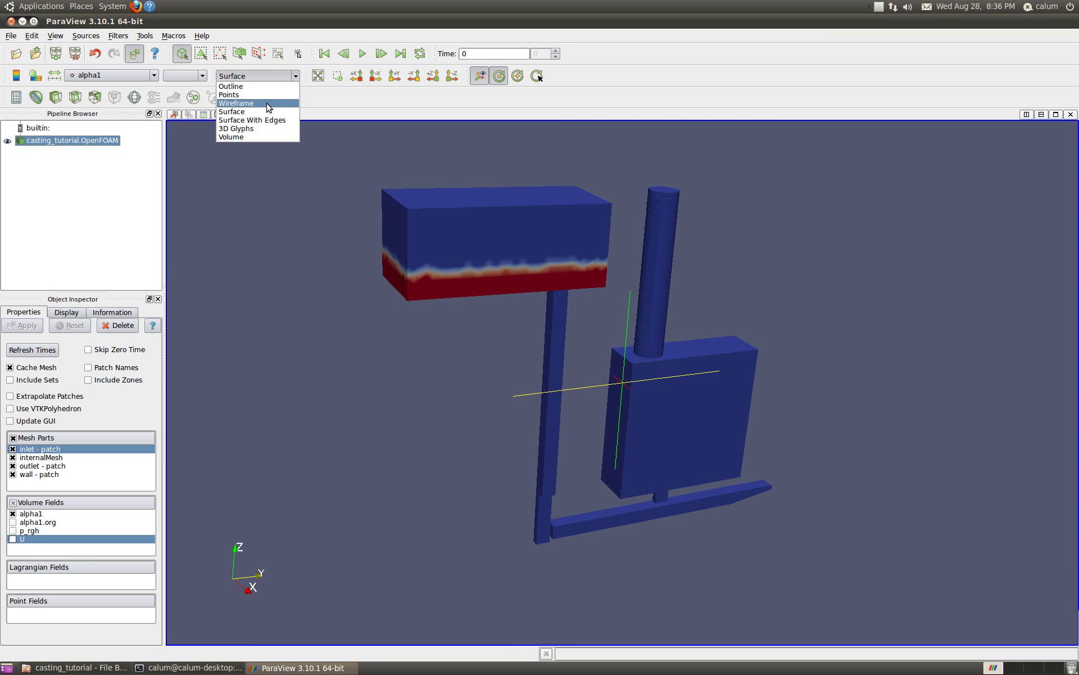
{"action": "left_click", "coordinate": [268, 104]}
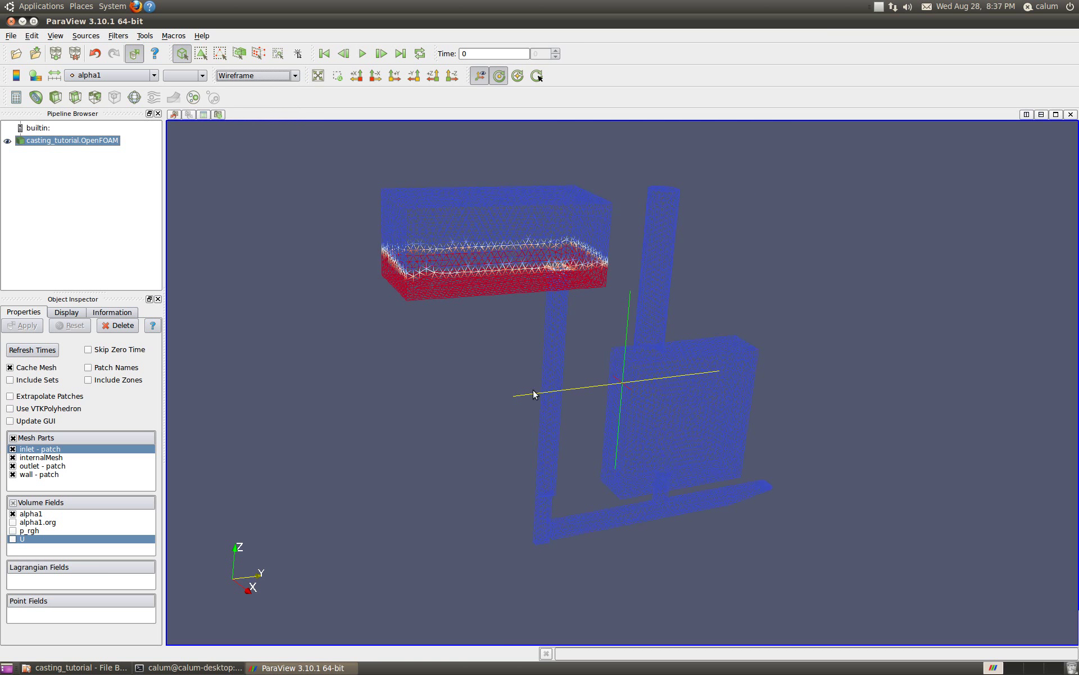
Step: Inspect the initial alpha1 distribution on the wireframe casting, close ParaView and reposition and widen the terminal window
{"action": "scroll", "coordinate": [685, 419], "scroll_direction": "up", "scroll_amount": 4}
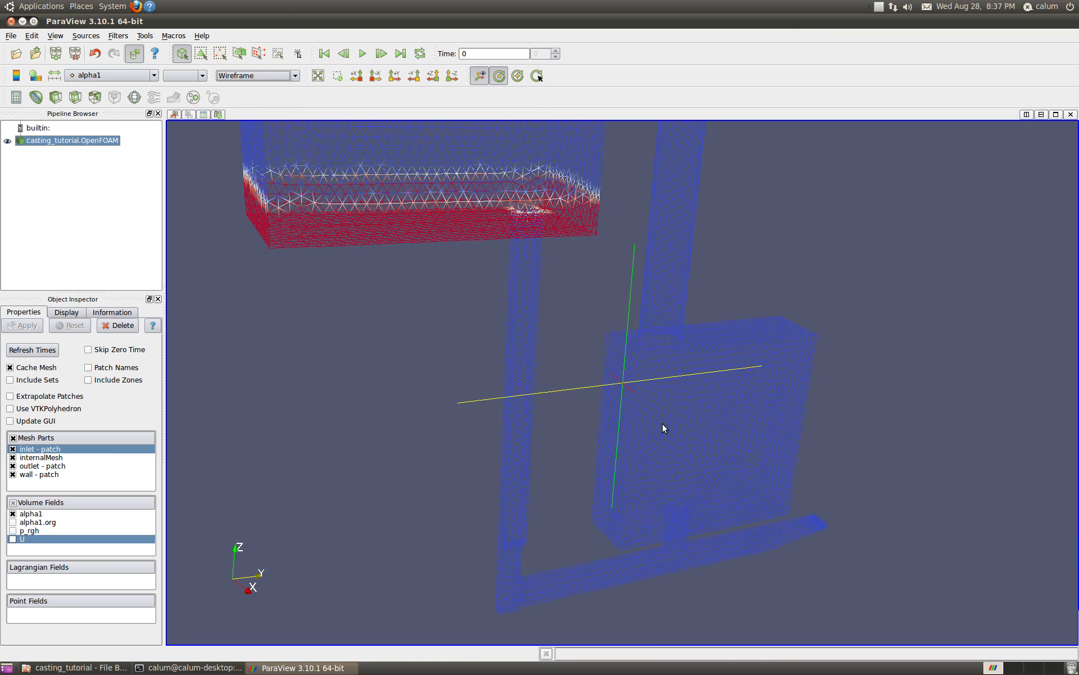
{"action": "left_click_drag", "start_coordinate": [567, 264], "coordinate": [511, 262]}
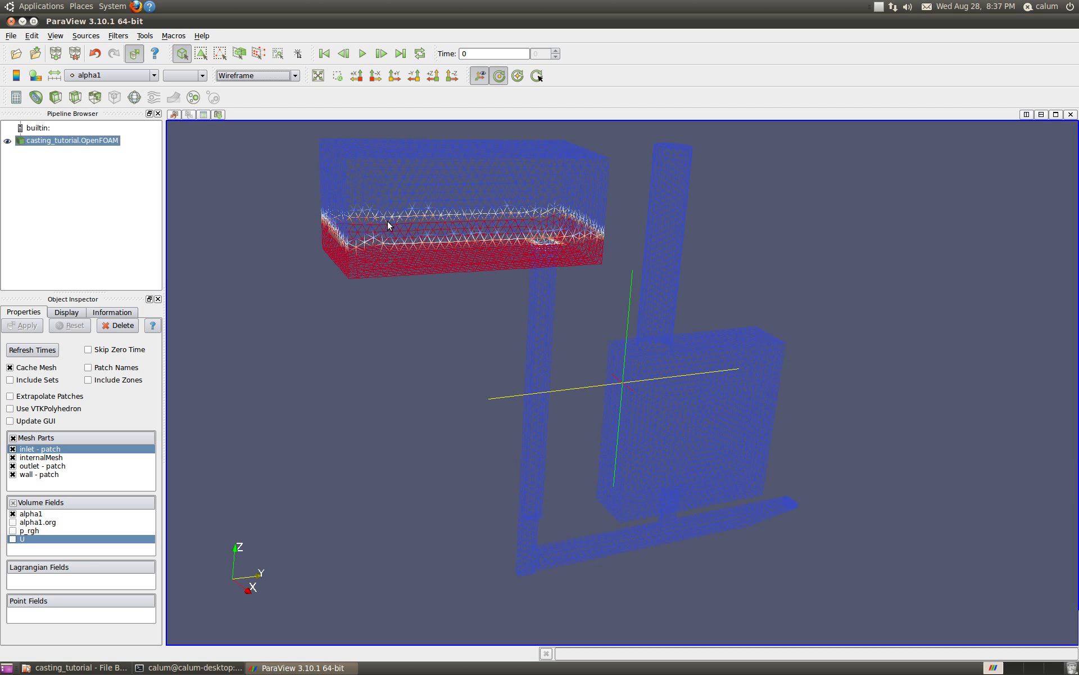
{"action": "left_click", "coordinate": [11, 21]}
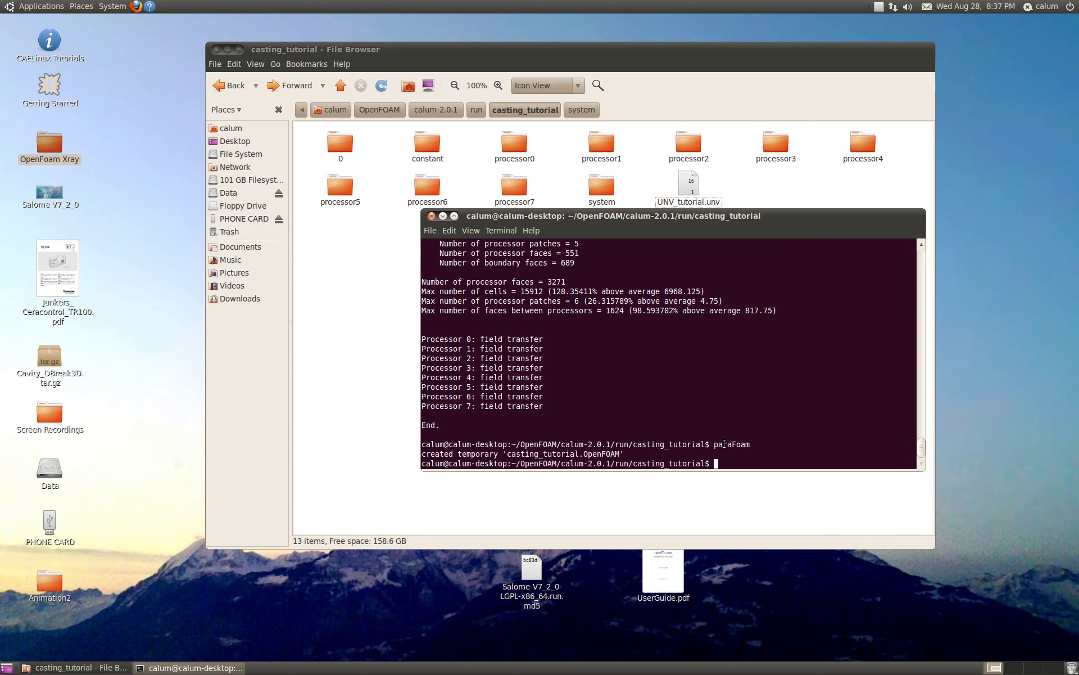
{"action": "left_click_drag", "start_coordinate": [786, 228], "coordinate": [722, 237]}
{"action": "left_click_drag", "start_coordinate": [861, 359], "coordinate": [982, 359]}
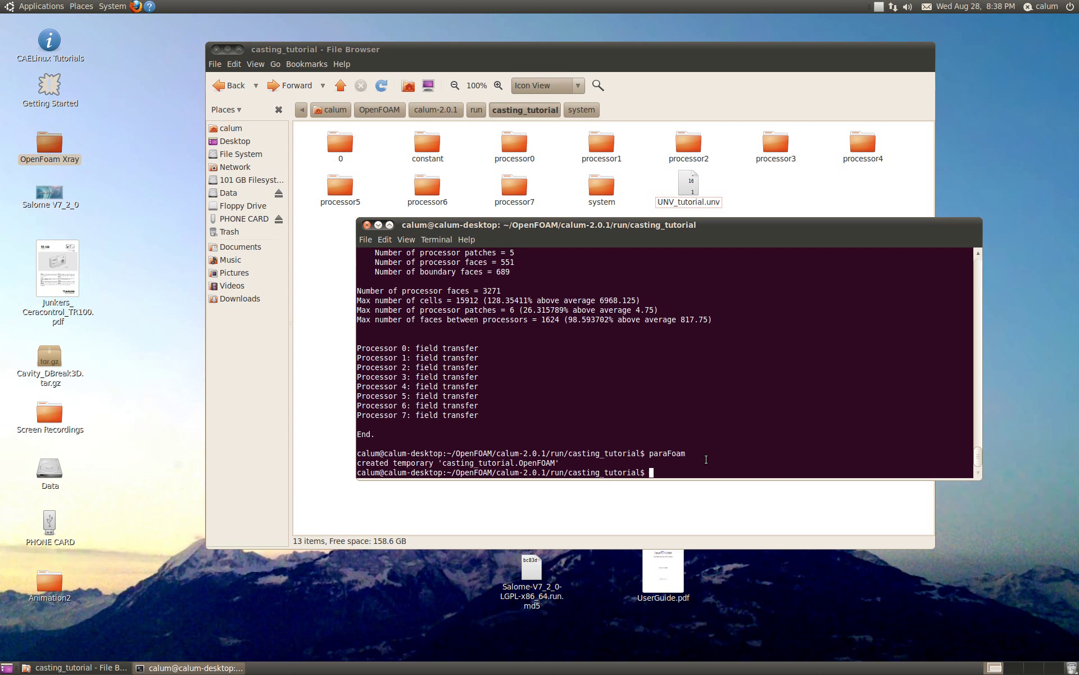
Step: Look through the case's 0 and constant folders and open controlDict from the system folder
{"action": "left_click", "coordinate": [784, 189]}
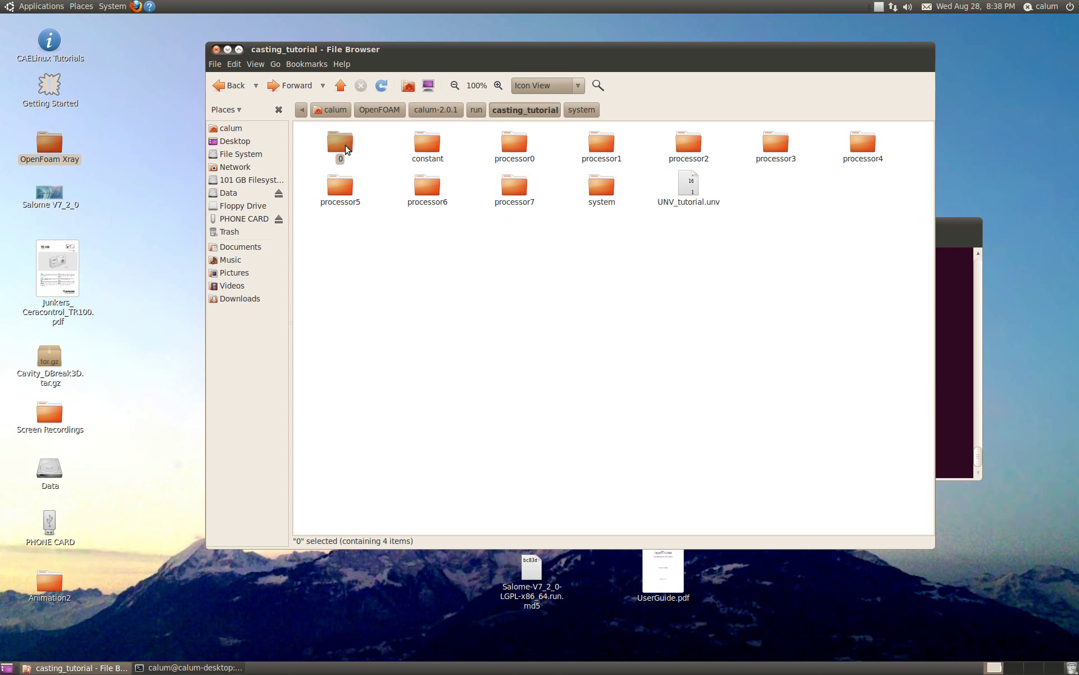
{"action": "double_click", "coordinate": [345, 147]}
{"action": "left_click", "coordinate": [230, 84]}
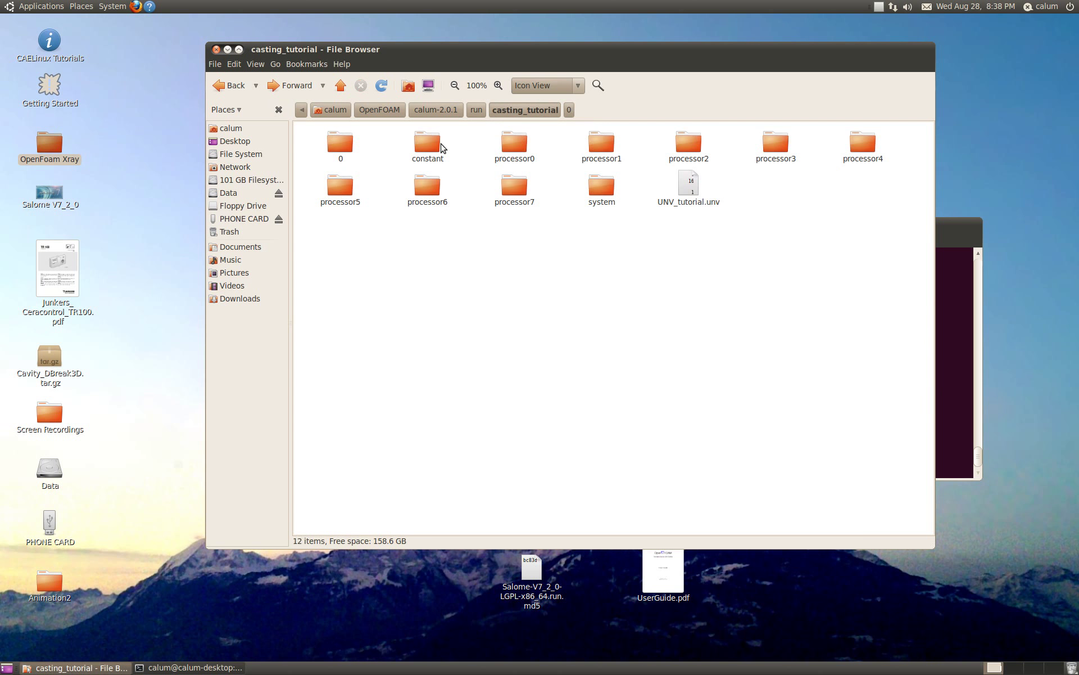
{"action": "double_click", "coordinate": [442, 148]}
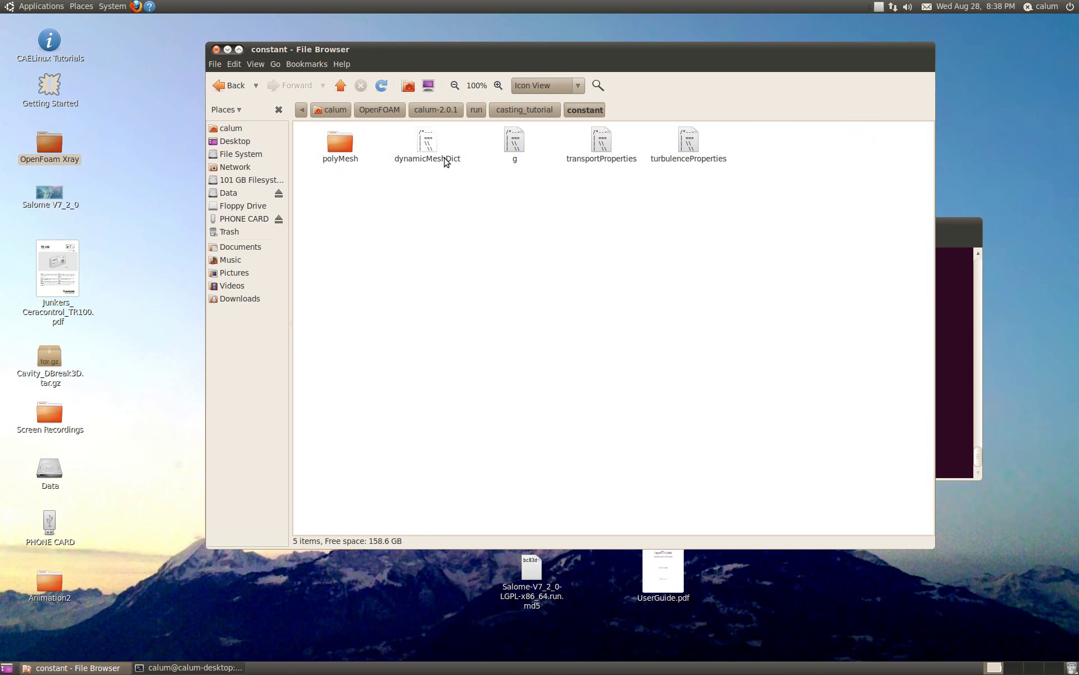
{"action": "left_click", "coordinate": [226, 82]}
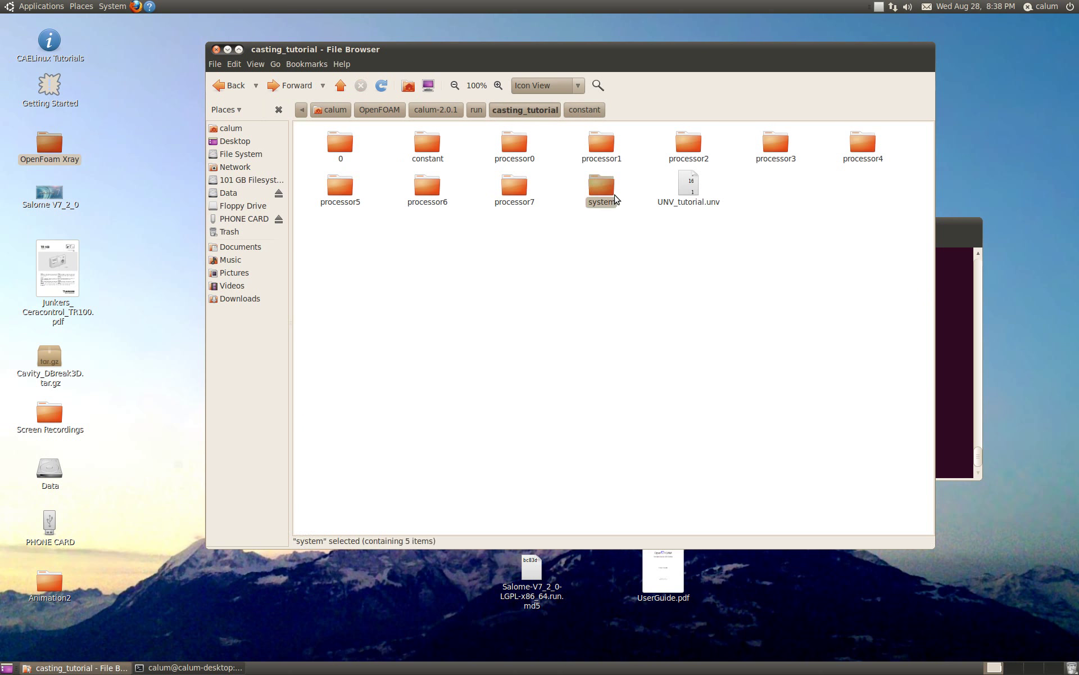
{"action": "double_click", "coordinate": [615, 198]}
{"action": "double_click", "coordinate": [340, 143]}
{"action": "left_click", "coordinate": [531, 350]}
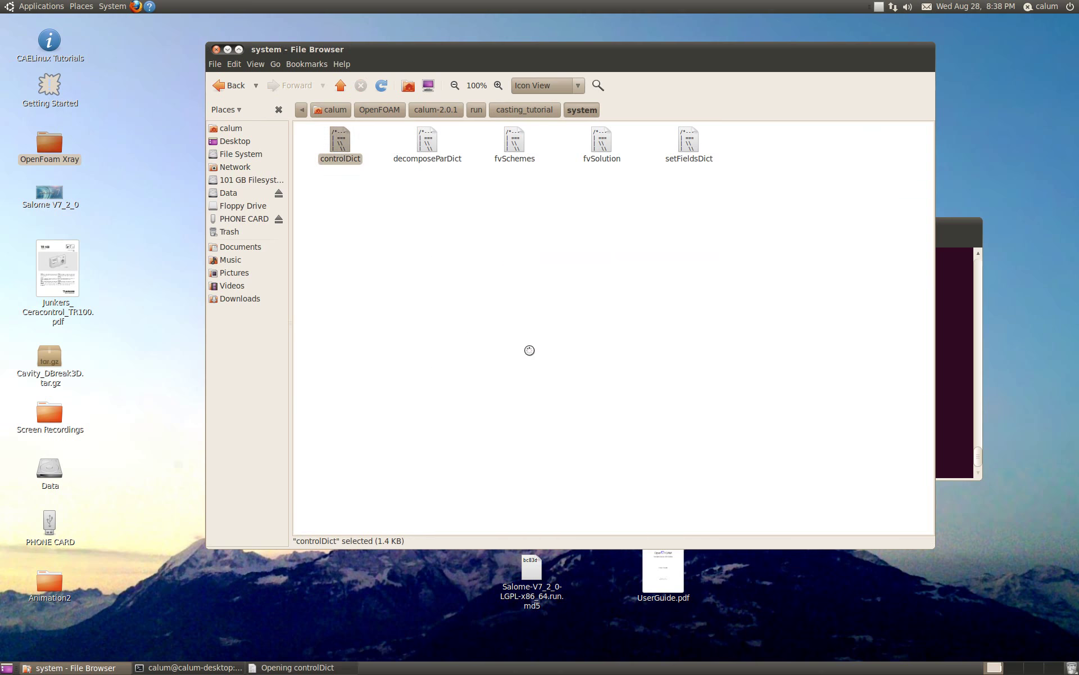
Step: Set endTime to 0.1 in controlDict with the comment "//was 5", save the file and close it
{"action": "left_click", "coordinate": [83, 331]}
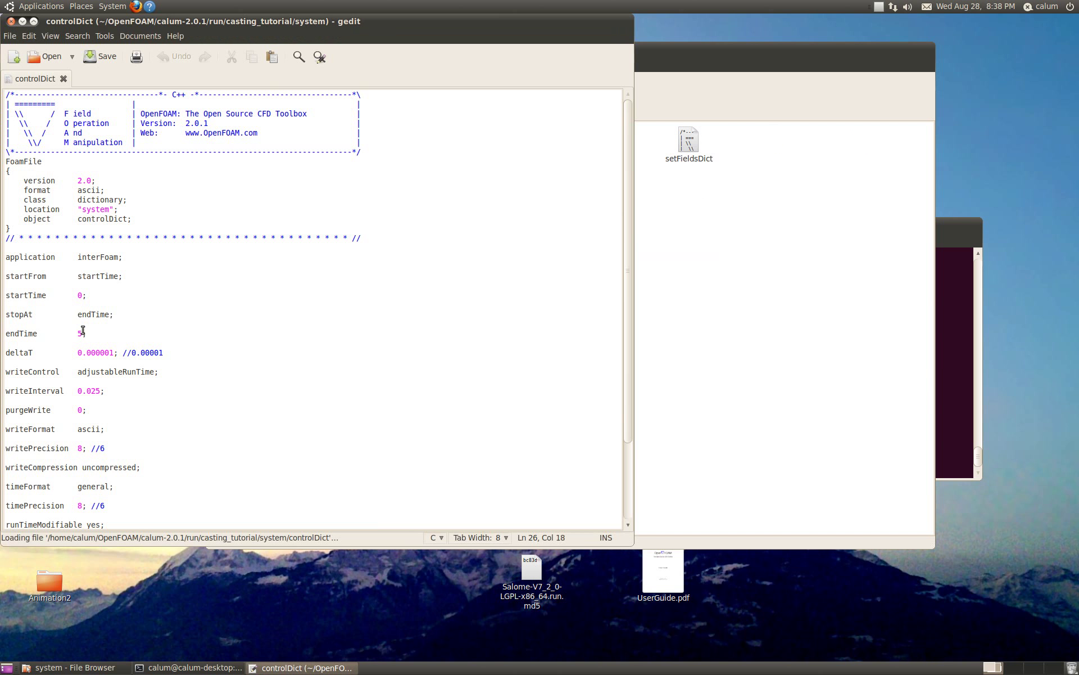
{"action": "key", "text": "BackSpace"}
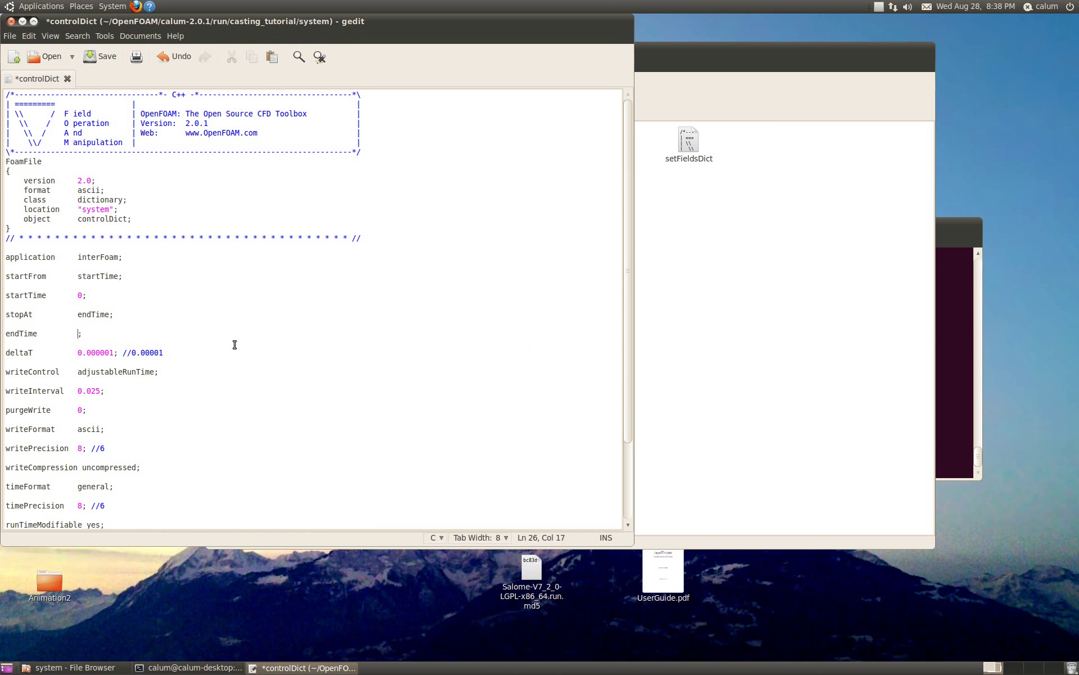
{"action": "type", "text": "0.1"}
{"action": "left_click", "coordinate": [113, 332]}
{"action": "type", "text": "//was5"}
{"action": "key", "text": "Left"}
{"action": "left_click", "coordinate": [101, 56]}
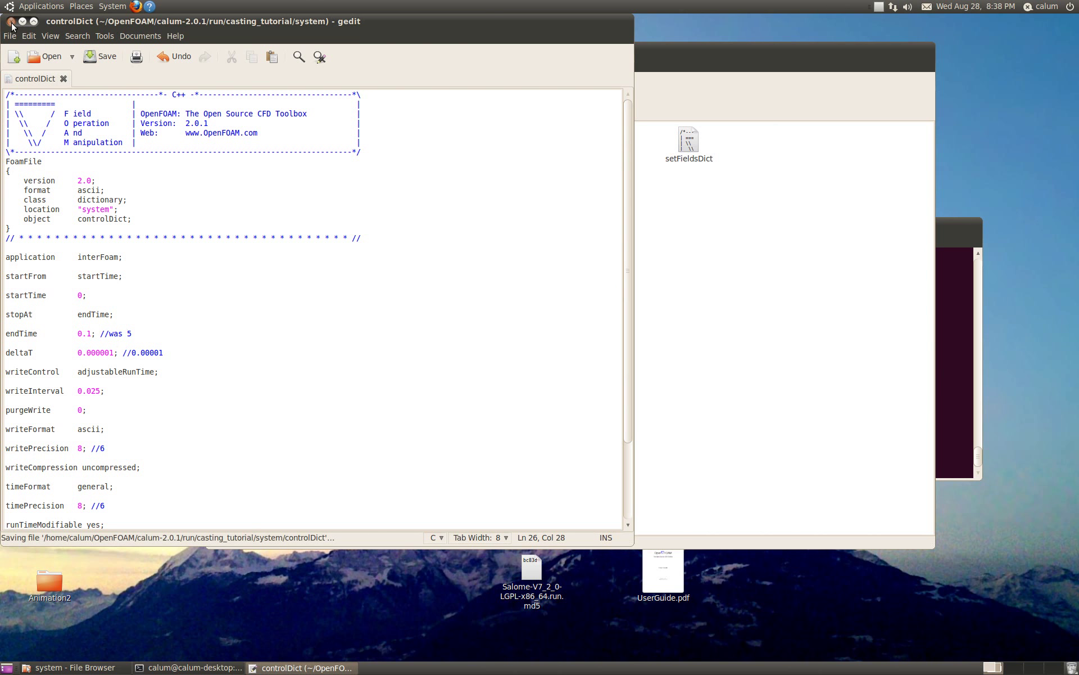
{"action": "left_click", "coordinate": [10, 21]}
{"action": "left_click", "coordinate": [386, 231]}
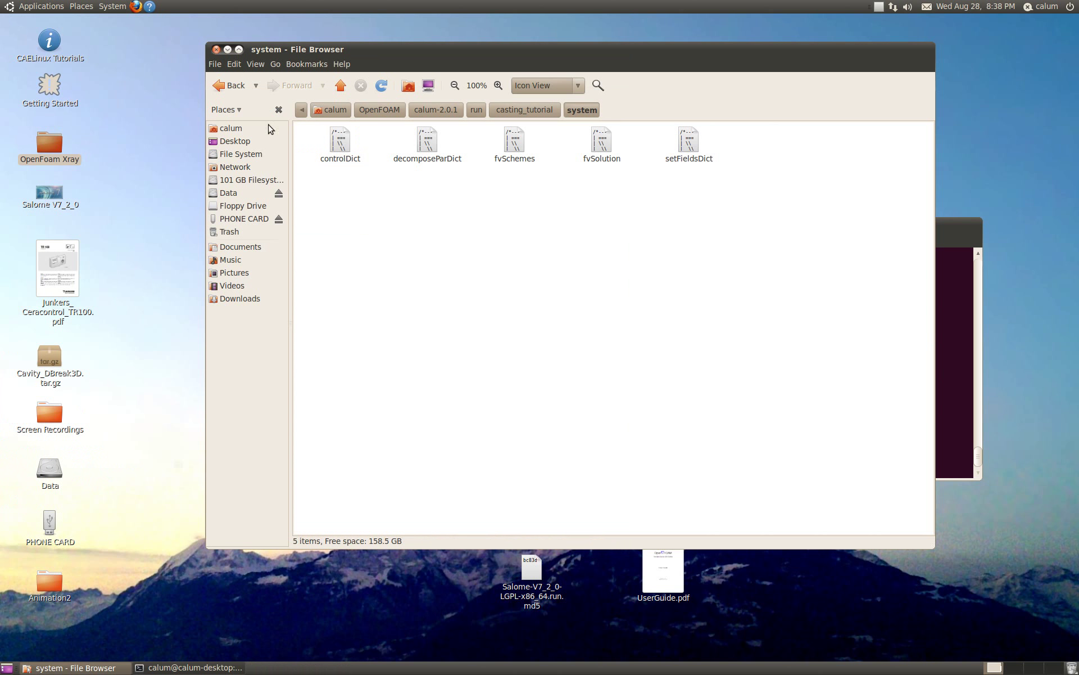
{"action": "left_click", "coordinate": [414, 585]}
Step: Recall the earlier solver command in the terminal, check it and start the parallel interFoam run on the decomposed case
{"action": "left_click", "coordinate": [958, 322]}
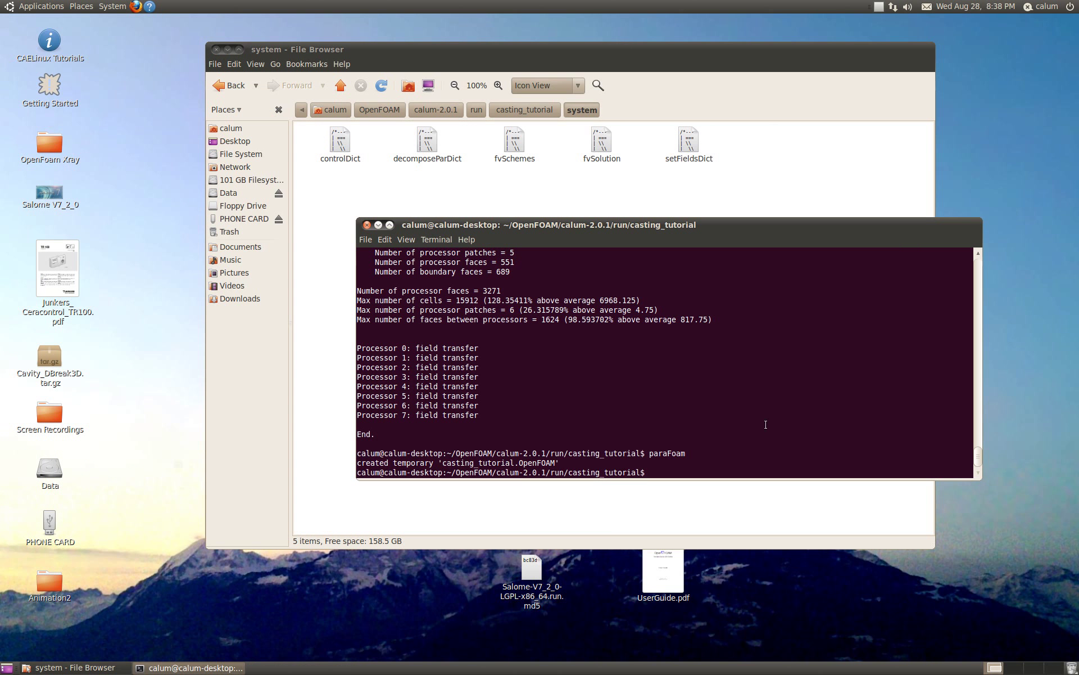
{"action": "key", "text": "Up"}
{"action": "key", "text": "Up"}
{"action": "key", "text": "Up"}
{"action": "key", "text": "Up"}
{"action": "key", "text": "Down"}
{"action": "key", "text": "Down"}
{"action": "key", "text": "Down"}
{"action": "key", "text": "Up"}
{"action": "key", "text": "Down"}
{"action": "key", "text": "Up"}
{"action": "key", "text": "Up"}
{"action": "key", "text": "Up"}
{"action": "key", "text": "Left"}
{"action": "key", "text": "Left"}
{"action": "key", "text": "Left"}
{"action": "key", "text": "Left"}
{"action": "key", "text": "Left"}
{"action": "key", "text": "Left"}
{"action": "key", "text": "Left"}
{"action": "key", "text": "Left"}
{"action": "key", "text": "Left"}
{"action": "key", "text": "Left"}
{"action": "key", "text": "Left"}
{"action": "key", "text": "Left"}
{"action": "key", "text": "Left"}
{"action": "key", "text": "Left"}
{"action": "key", "text": "Left"}
{"action": "key", "text": "Left"}
{"action": "key", "text": "Left"}
{"action": "key", "text": "Left"}
{"action": "key", "text": "Left"}
{"action": "key", "text": "Left"}
{"action": "key", "text": "Right"}
{"action": "key", "text": "Right"}
{"action": "key", "text": "Right"}
{"action": "key", "text": "Right"}
{"action": "key", "text": "Right"}
{"action": "key", "text": "Right"}
{"action": "key", "text": "Right"}
{"action": "key", "text": "Right"}
{"action": "key", "text": "Right"}
{"action": "key", "text": "Right"}
{"action": "key", "text": "Right"}
{"action": "key", "text": "Right"}
{"action": "key", "text": "Right"}
{"action": "key", "text": "Right"}
{"action": "key", "text": "Right"}
{"action": "key", "text": "Right"}
{"action": "key", "text": "Right"}
{"action": "key", "text": "Right"}
{"action": "key", "text": "Right"}
{"action": "key", "text": "Right"}
{"action": "key", "text": "Right"}
{"action": "key", "text": "Right"}
{"action": "key", "text": "Right"}
{"action": "key", "text": "Right"}
{"action": "key", "text": "Right"}
{"action": "key", "text": "Left"}
{"action": "key", "text": "Left"}
{"action": "key", "text": "Left"}
{"action": "key", "text": "Left"}
{"action": "key", "text": "Left"}
{"action": "key", "text": "Left"}
{"action": "key", "text": "Left"}
{"action": "key", "text": "Left"}
{"action": "key", "text": "Left"}
{"action": "key", "text": "Left"}
{"action": "key", "text": "Left"}
{"action": "key", "text": "Left"}
{"action": "key", "text": "Left"}
{"action": "key", "text": "Left"}
{"action": "key", "text": "Left"}
{"action": "key", "text": "Left"}
{"action": "key", "text": "Left"}
{"action": "key", "text": "Left"}
{"action": "key", "text": "Left"}
{"action": "key", "text": "Left"}
{"action": "key", "text": "Right"}
{"action": "key", "text": "Right"}
{"action": "key", "text": "Right"}
{"action": "key", "text": "Right"}
{"action": "key", "text": "Right"}
{"action": "key", "text": "Right"}
{"action": "key", "text": "Right"}
{"action": "key", "text": "Right"}
{"action": "key", "text": "Right"}
{"action": "key", "text": "Right"}
{"action": "key", "text": "Right"}
{"action": "key", "text": "Right"}
{"action": "key", "text": "Right"}
{"action": "key", "text": "Right"}
{"action": "key", "text": "Right"}
{"action": "key", "text": "Right"}
{"action": "key", "text": "Right"}
{"action": "key", "text": "Right"}
{"action": "key", "text": "Right"}
{"action": "key", "text": "Right"}
{"action": "key", "text": "Return"}
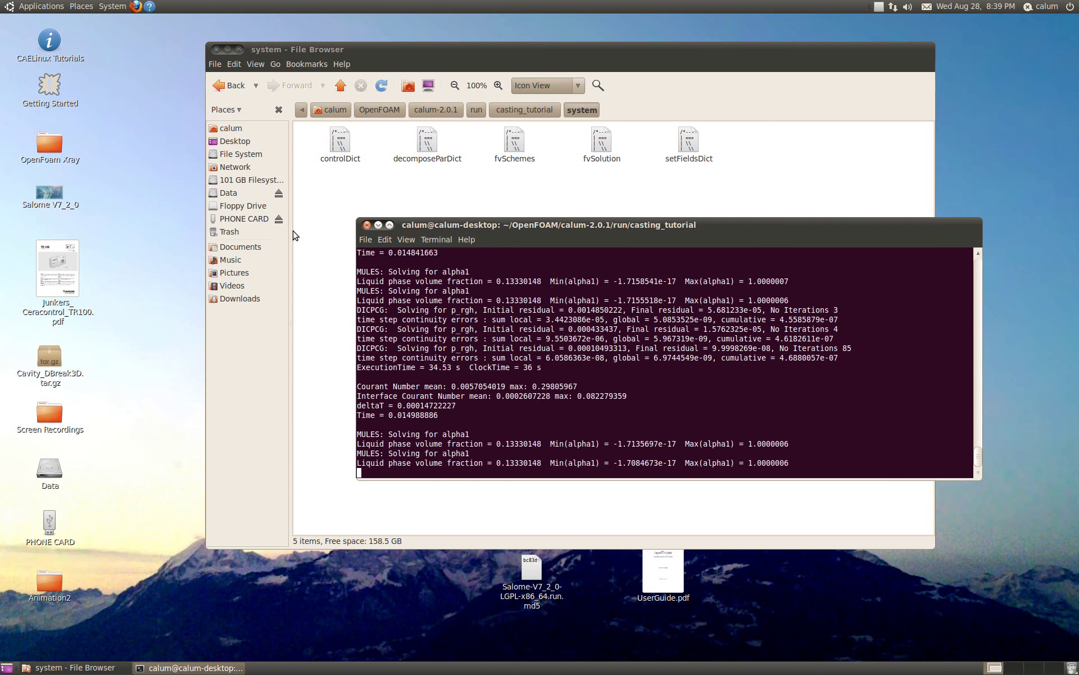
Step: Check the time folders written in processor0, look into the case's 0 folder and return to the casting_tutorial directory
{"action": "left_click", "coordinate": [350, 189]}
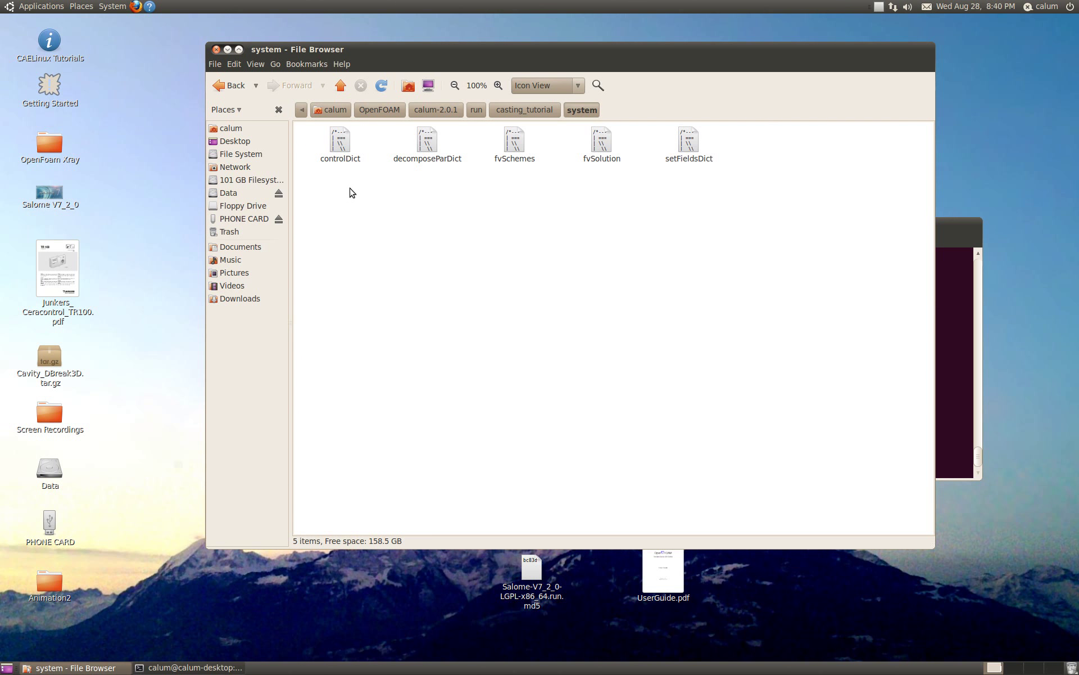
{"action": "left_click", "coordinate": [230, 85]}
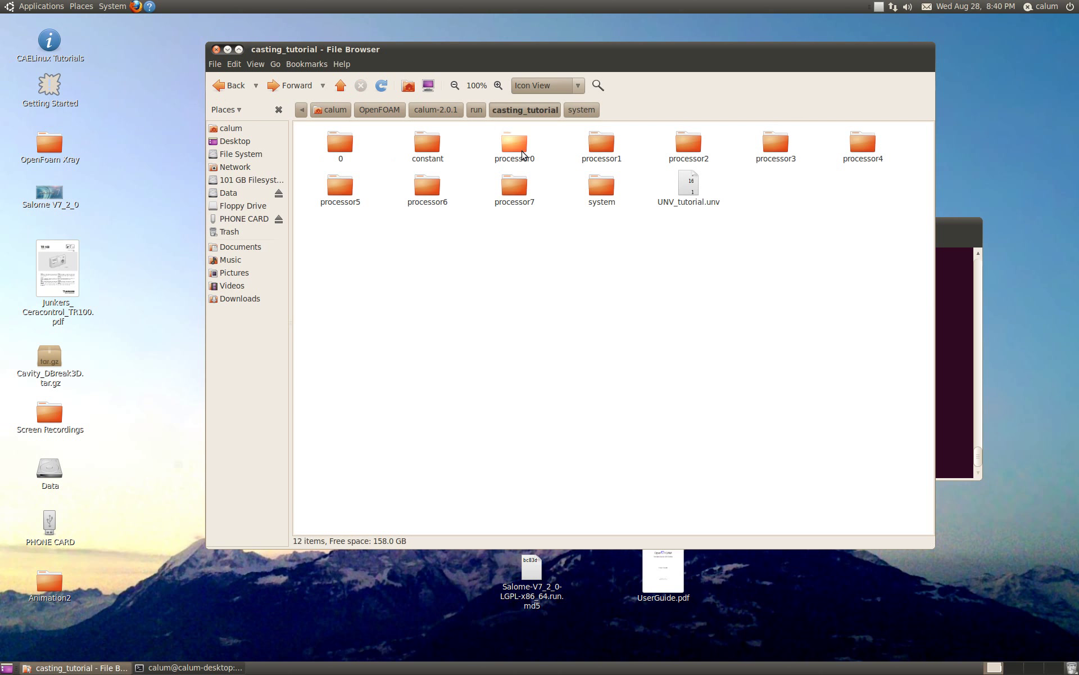
{"action": "double_click", "coordinate": [521, 147]}
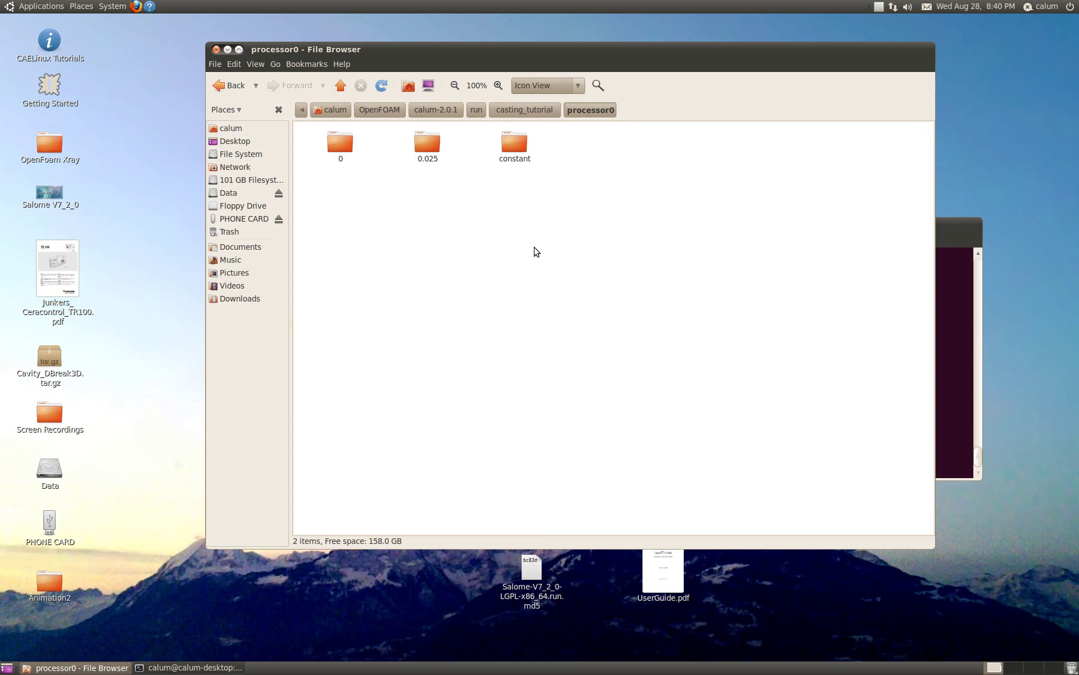
{"action": "left_click", "coordinate": [237, 89]}
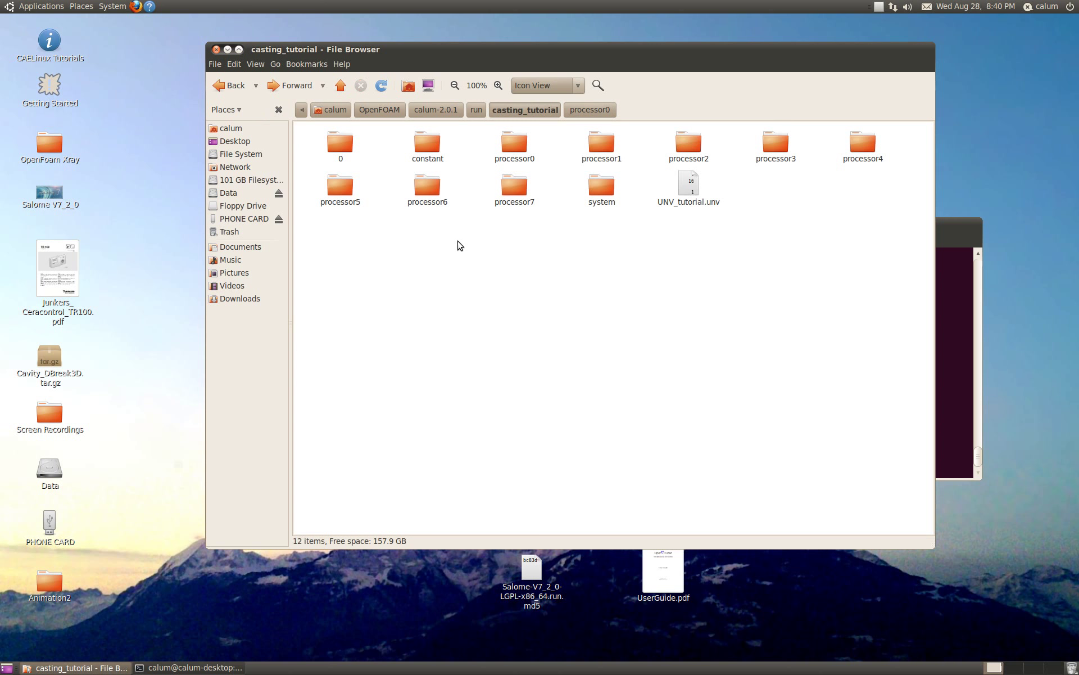
{"action": "double_click", "coordinate": [340, 143]}
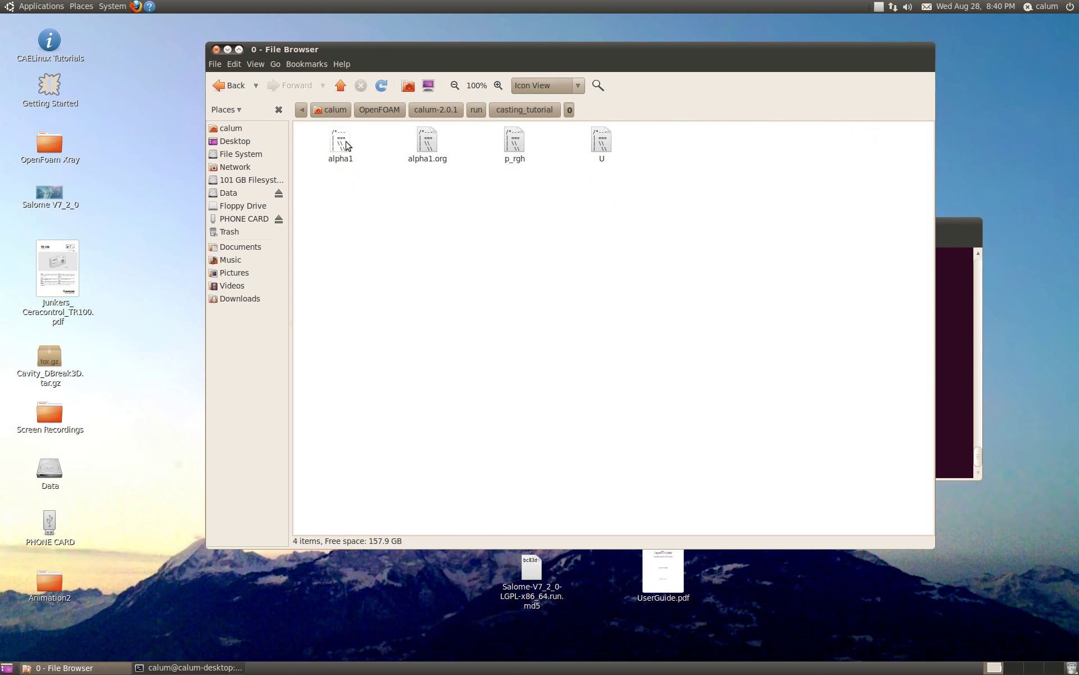
{"action": "left_click", "coordinate": [230, 85]}
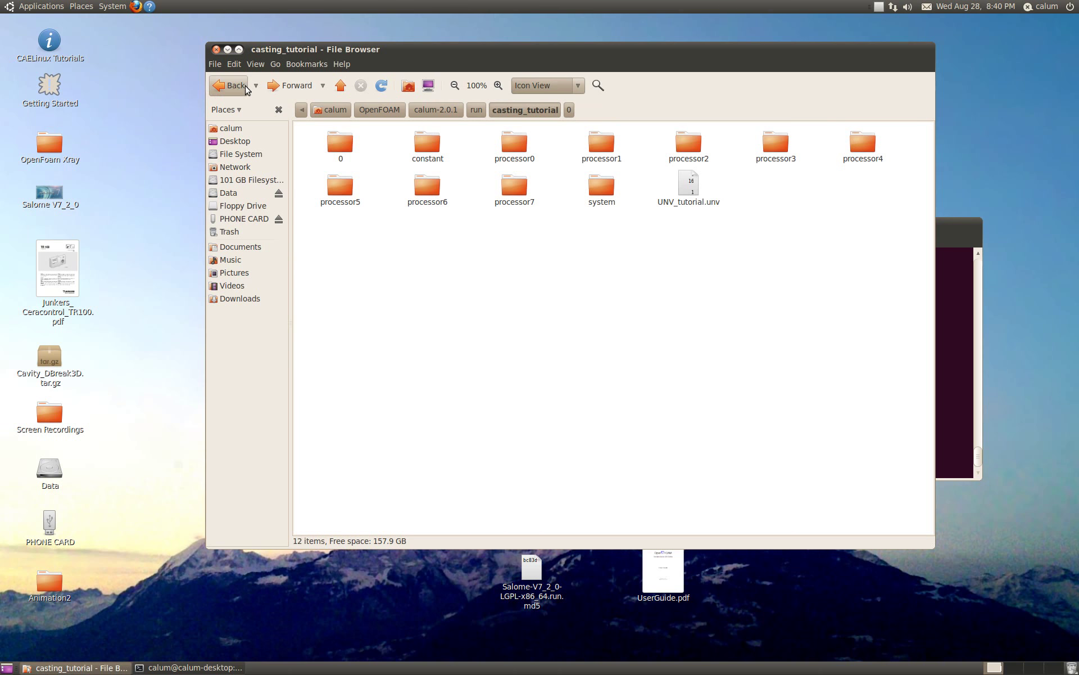
Step: Review the solver's progress in the terminal and check processor0 again for newly written time folders
{"action": "left_click", "coordinate": [964, 287]}
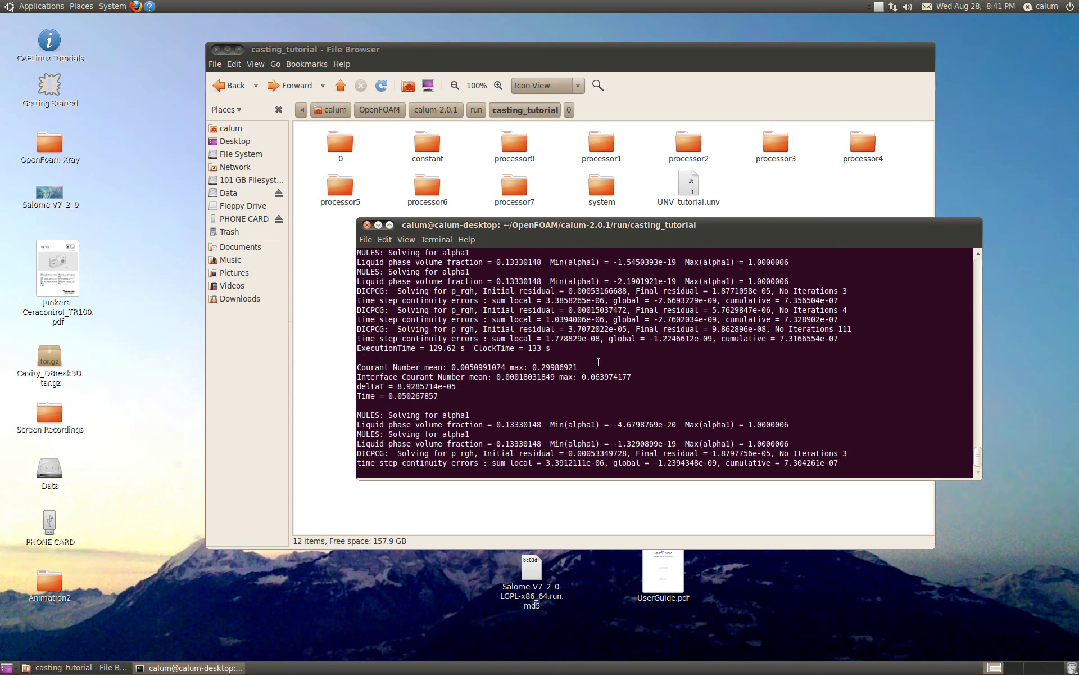
{"action": "double_click", "coordinate": [514, 145]}
{"action": "left_click", "coordinate": [441, 171]}
{"action": "left_click", "coordinate": [435, 193]}
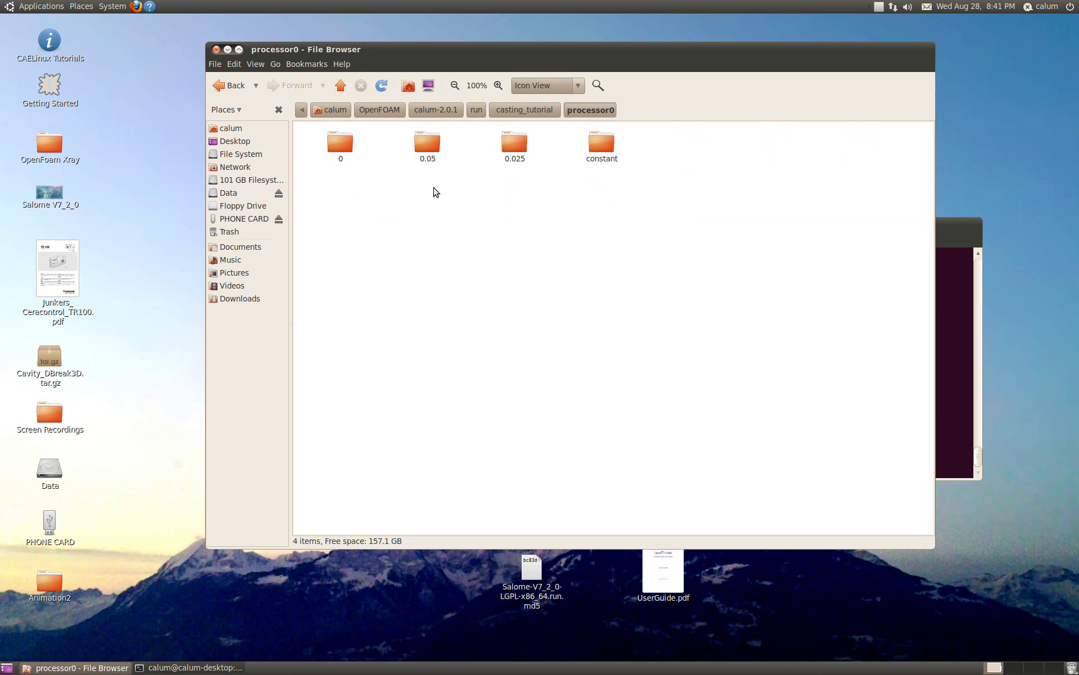
Step: Switch to Firefox, search Google for "openfoam university genoa" and look at the UNIGE OpenFOAM Course 2013 page
{"action": "left_click", "coordinate": [962, 273]}
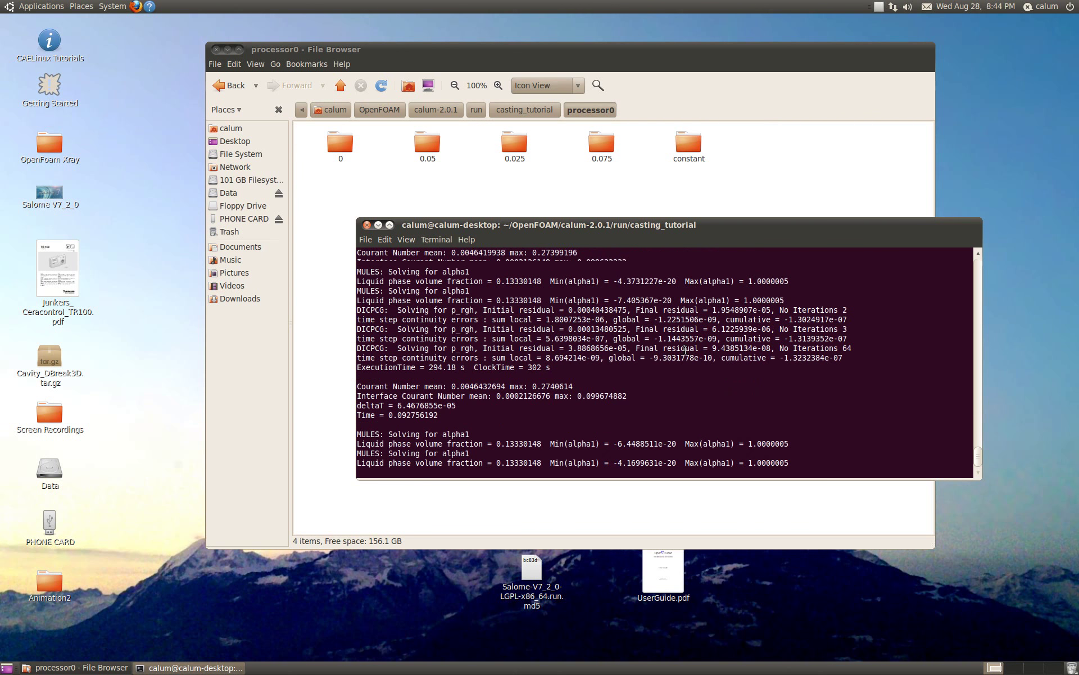
{"action": "left_click", "coordinate": [135, 6]}
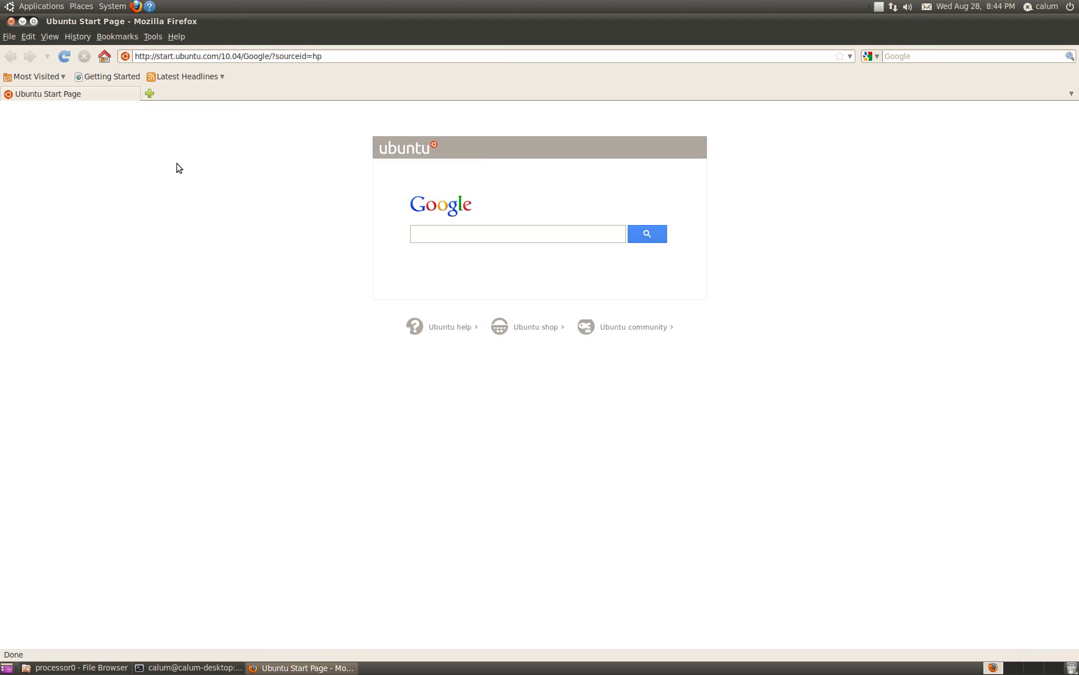
{"action": "left_click", "coordinate": [465, 237]}
{"action": "type", "text": "opefoam"}
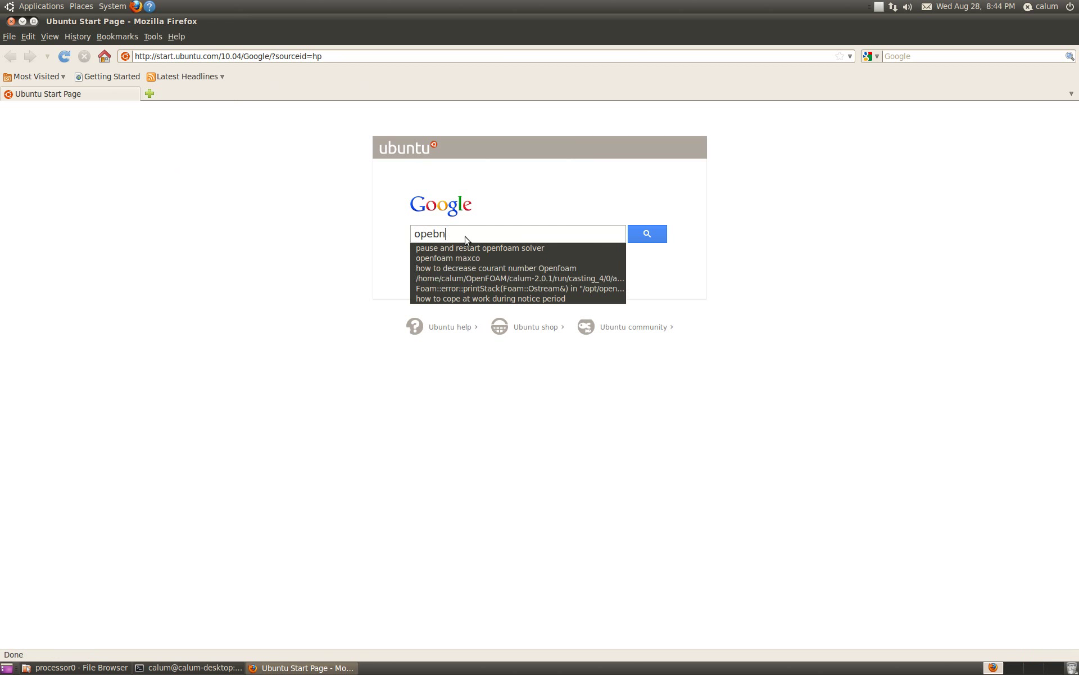
{"action": "key", "text": "BackSpace"}
{"action": "key", "text": "BackSpace"}
{"action": "key", "text": "BackSpace"}
{"action": "key", "text": "BackSpace"}
{"action": "type", "text": "nfoam"}
{"action": "type", "text": " universi"}
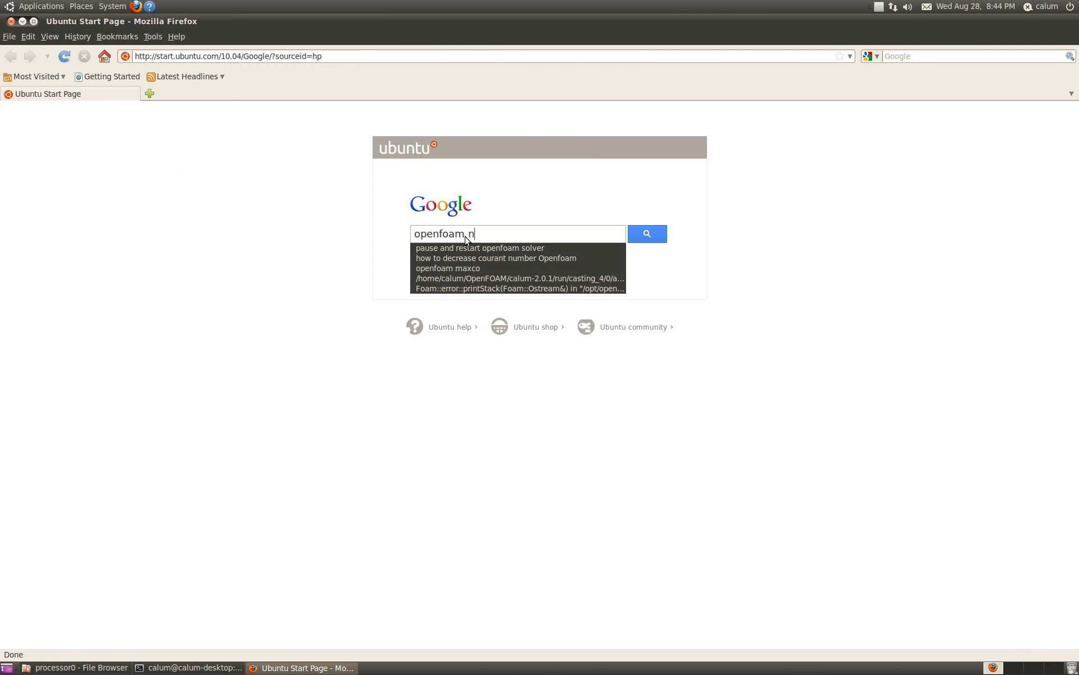
{"action": "type", "text": "ty genoa"}
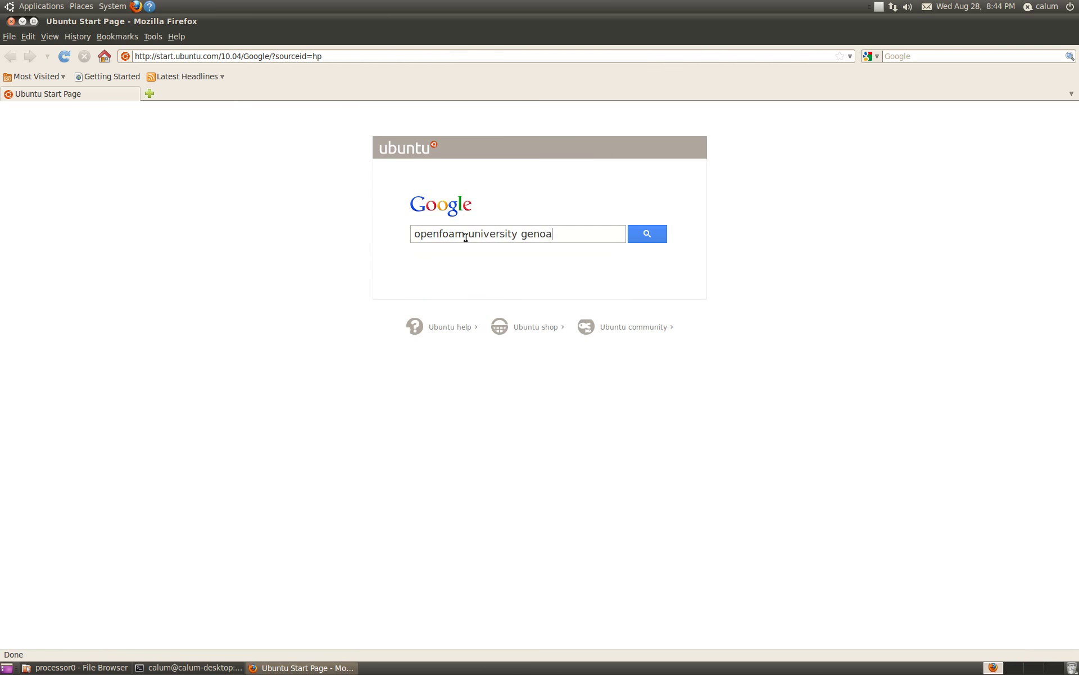
{"action": "key", "text": "Return"}
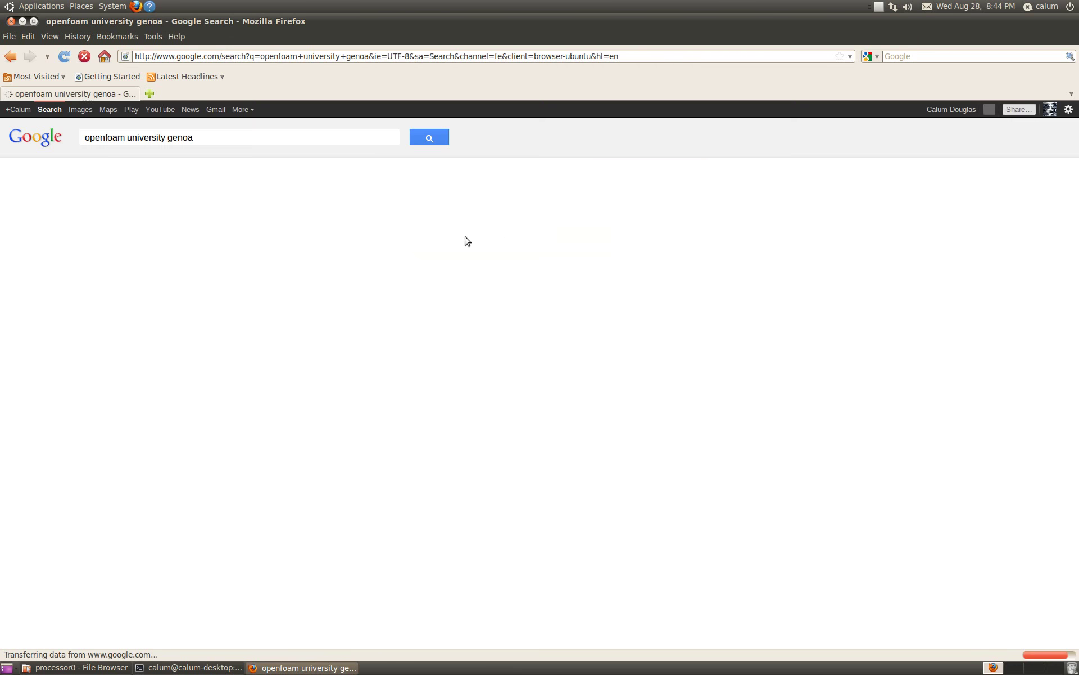
{"action": "left_click", "coordinate": [252, 218]}
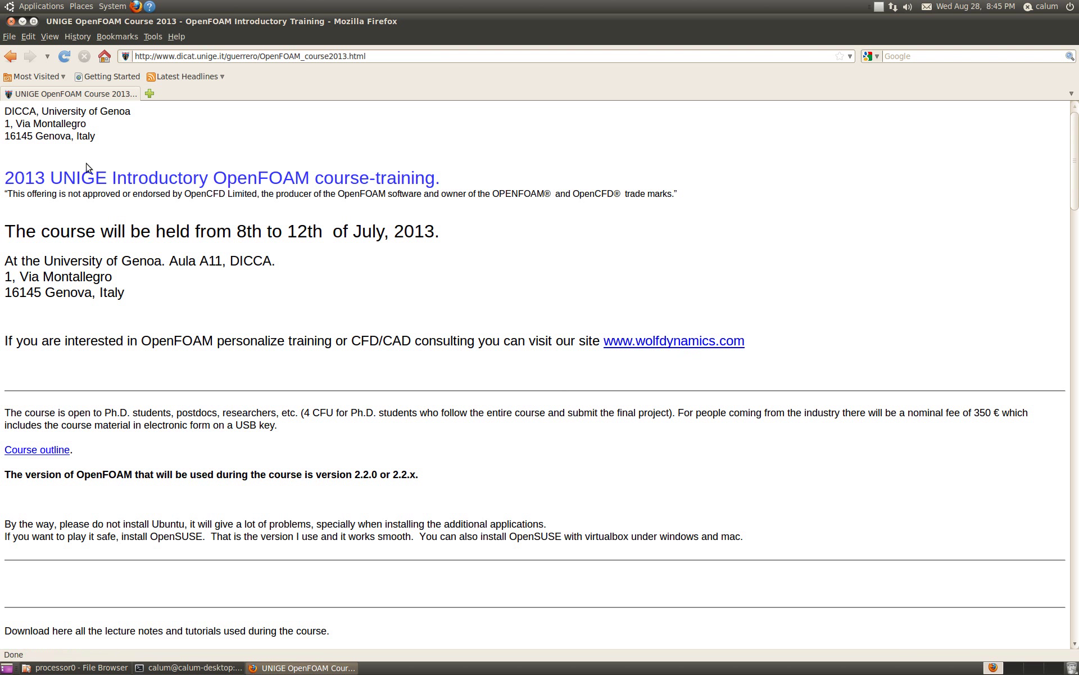
{"action": "left_click", "coordinate": [11, 22]}
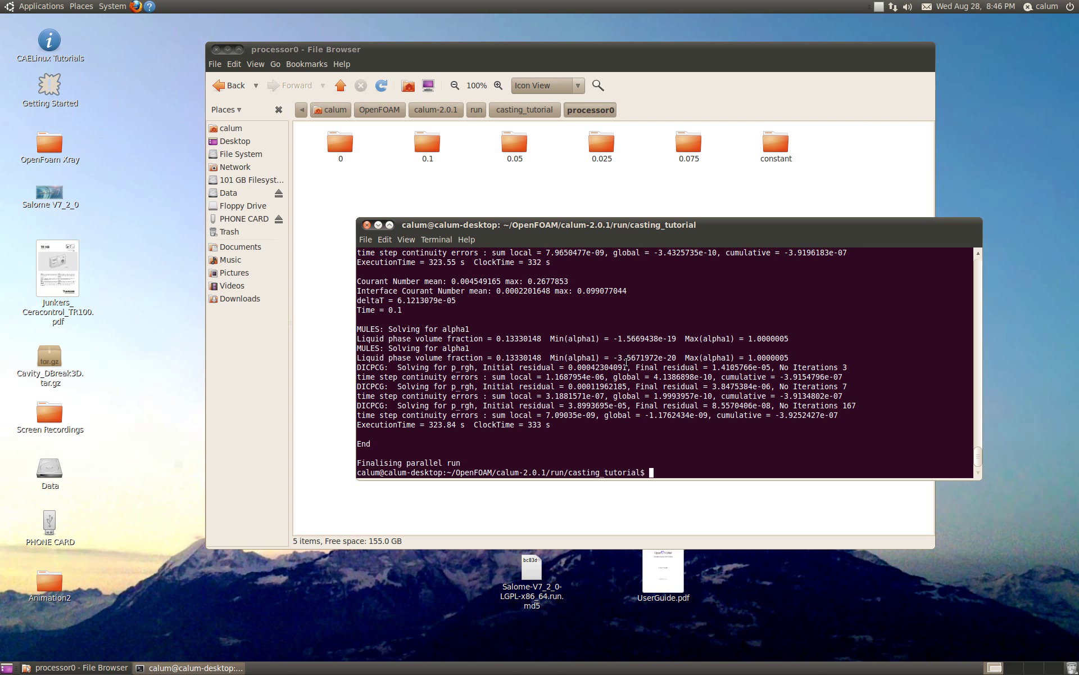
Step: Reconstruct the decomposed casting_tutorial results in the terminal with reconstructPar
{"action": "type", "text": "recompo"}
{"action": "key", "text": "BackSpace"}
{"action": "key", "text": "BackSpace"}
{"action": "key", "text": "BackSpace"}
{"action": "type", "text": "nstructPar"}
{"action": "key", "text": "Return"}
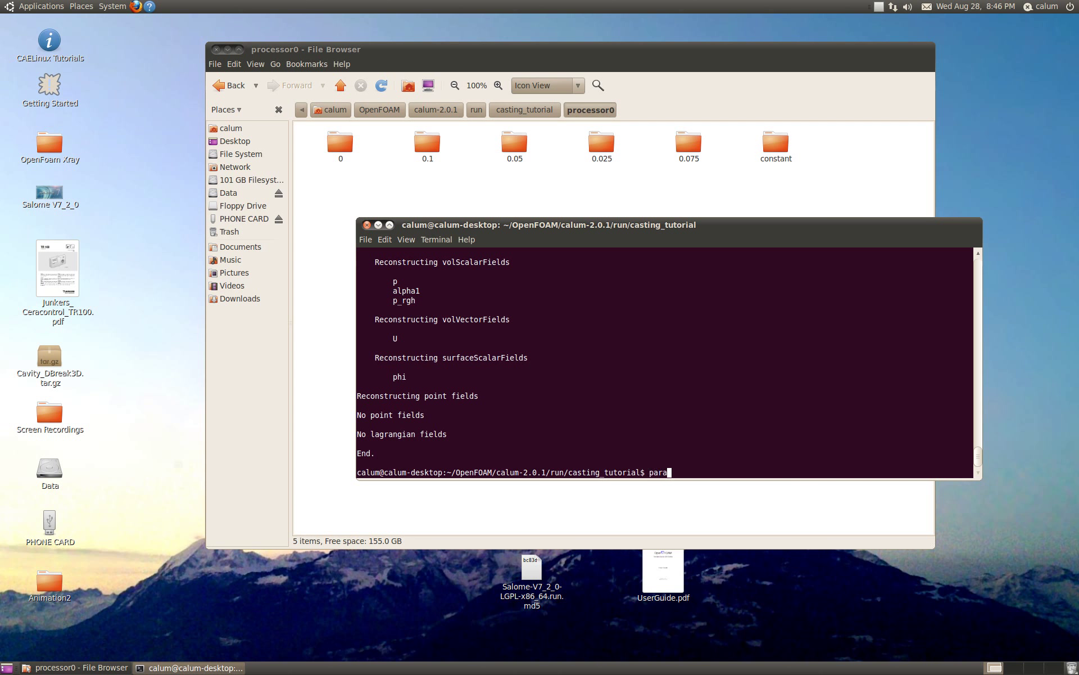
Step: Launch paraFoam on the reconstructed case and orbit the casting mesh in ParaView to an upright perspective view
{"action": "key", "text": "Tab"}
{"action": "key", "text": "Return"}
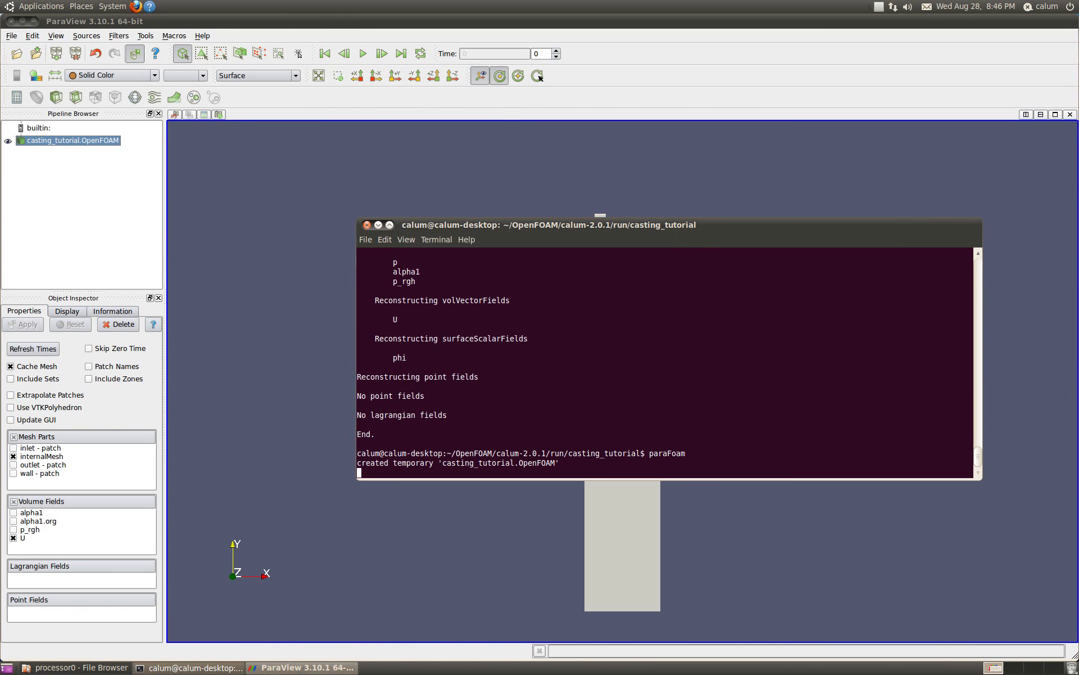
{"action": "left_click", "coordinate": [286, 309]}
{"action": "left_click_drag", "start_coordinate": [689, 499], "coordinate": [508, 427]}
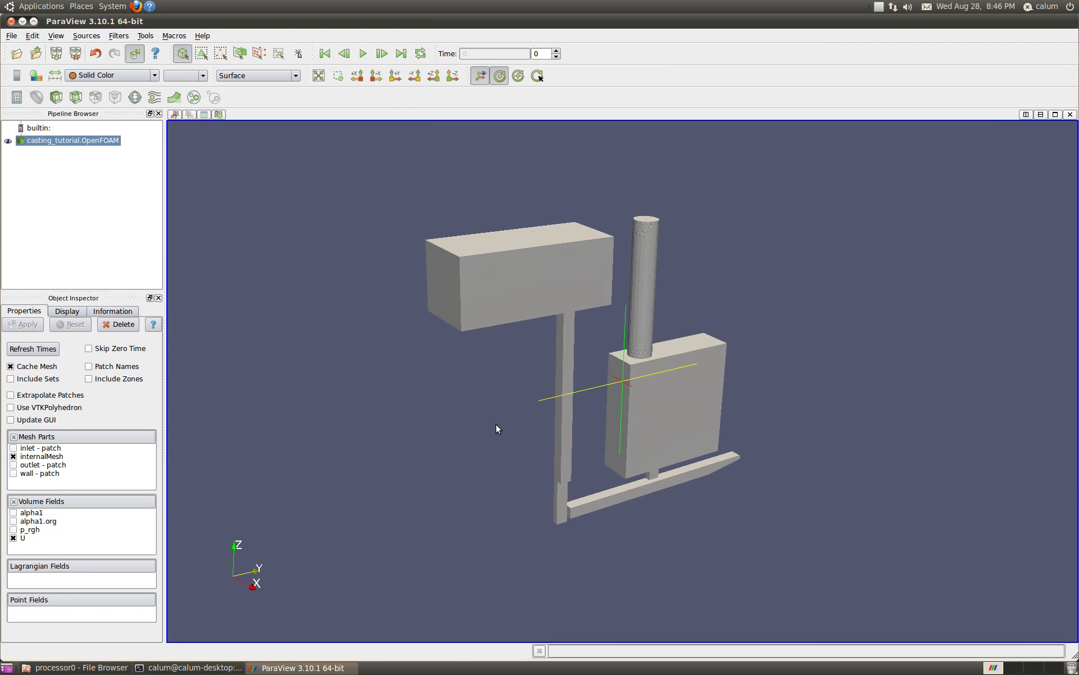
Step: Load the alpha1 volume field instead of U and colour the casting mesh by the point-based alpha1
{"action": "left_click", "coordinate": [13, 514]}
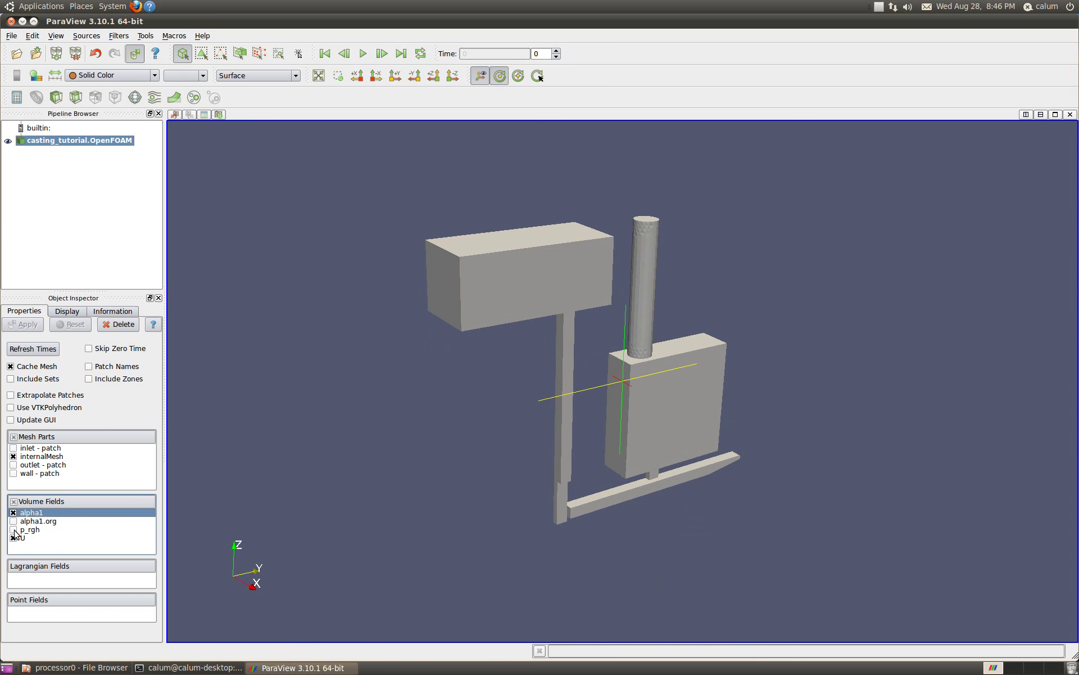
{"action": "left_click", "coordinate": [14, 538]}
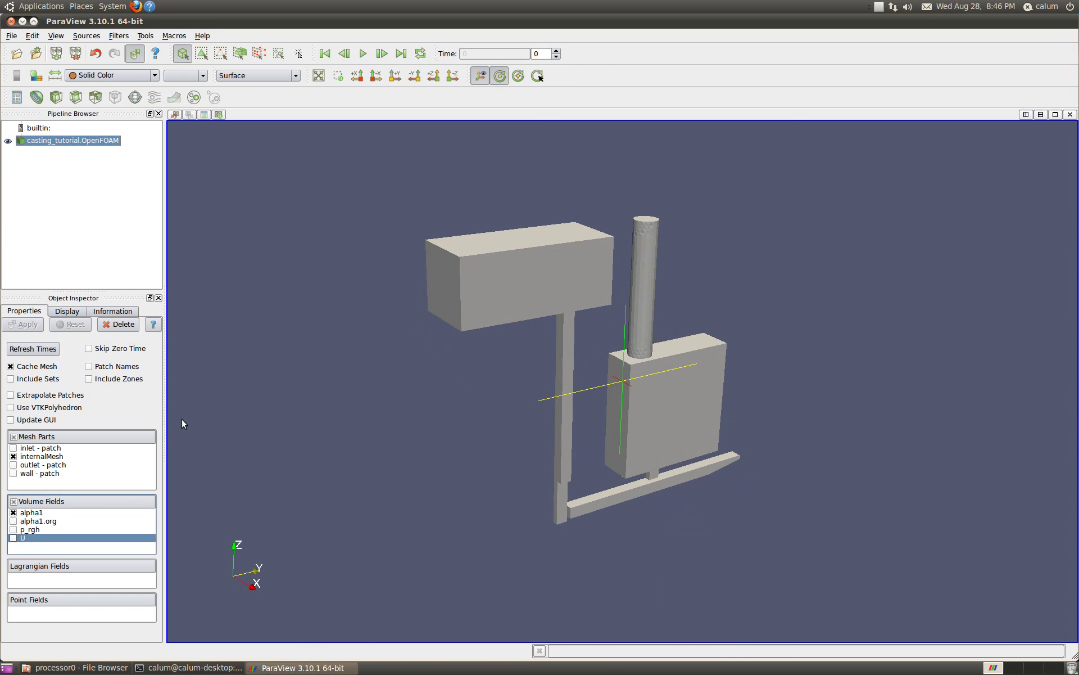
{"action": "left_click", "coordinate": [153, 76]}
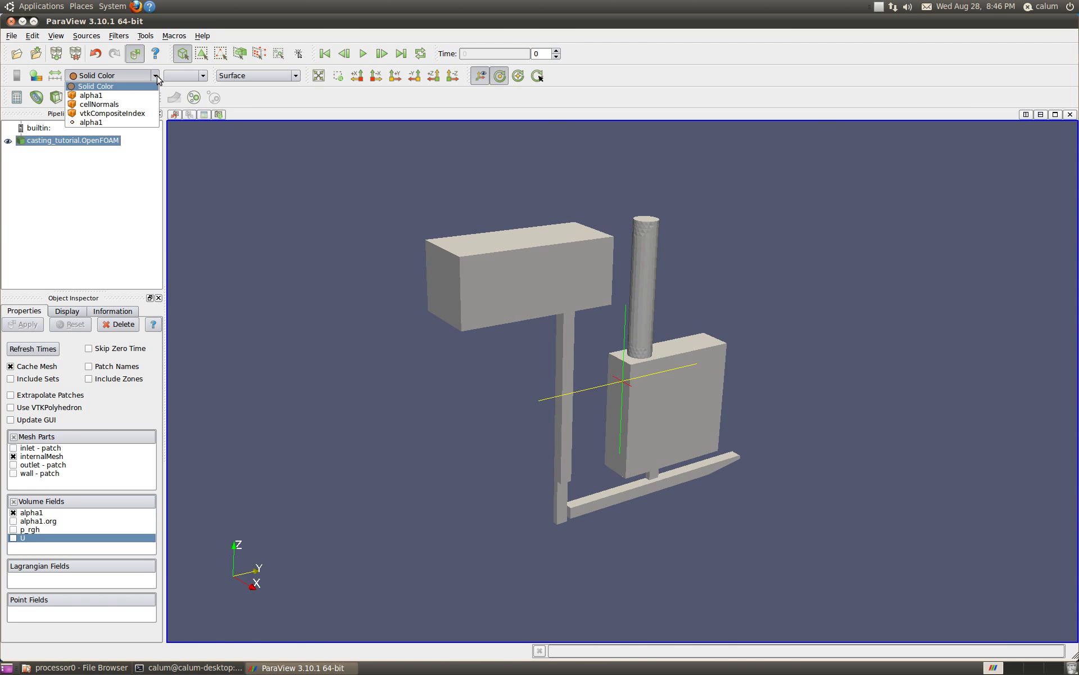
{"action": "left_click", "coordinate": [101, 122]}
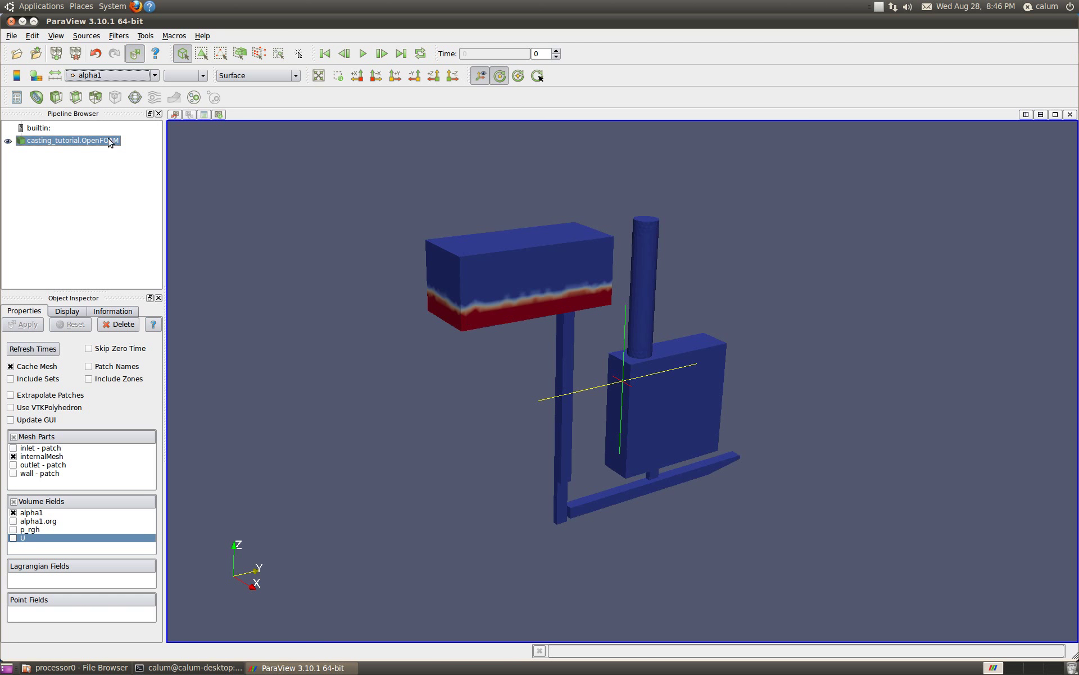
Step: Threshold alpha1 with a lower limit of 0.02 and show the full casting_tutorial.OpenFOAM mesh as Wireframe alongside it
{"action": "left_click", "coordinate": [96, 99]}
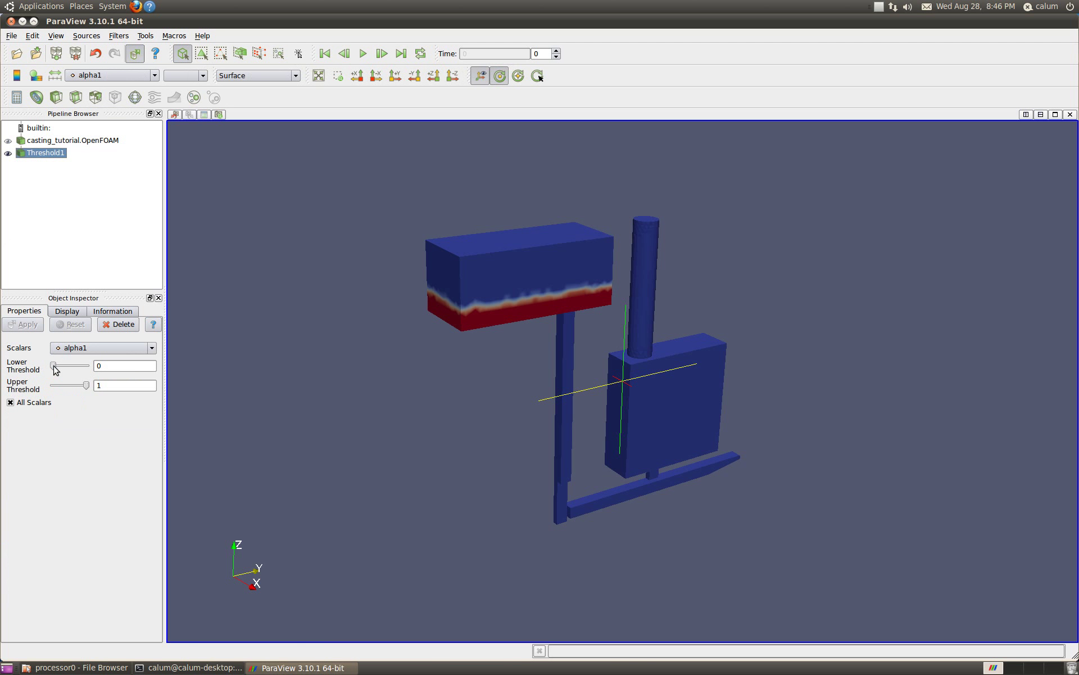
{"action": "left_click_drag", "start_coordinate": [54, 366], "coordinate": [55, 367]}
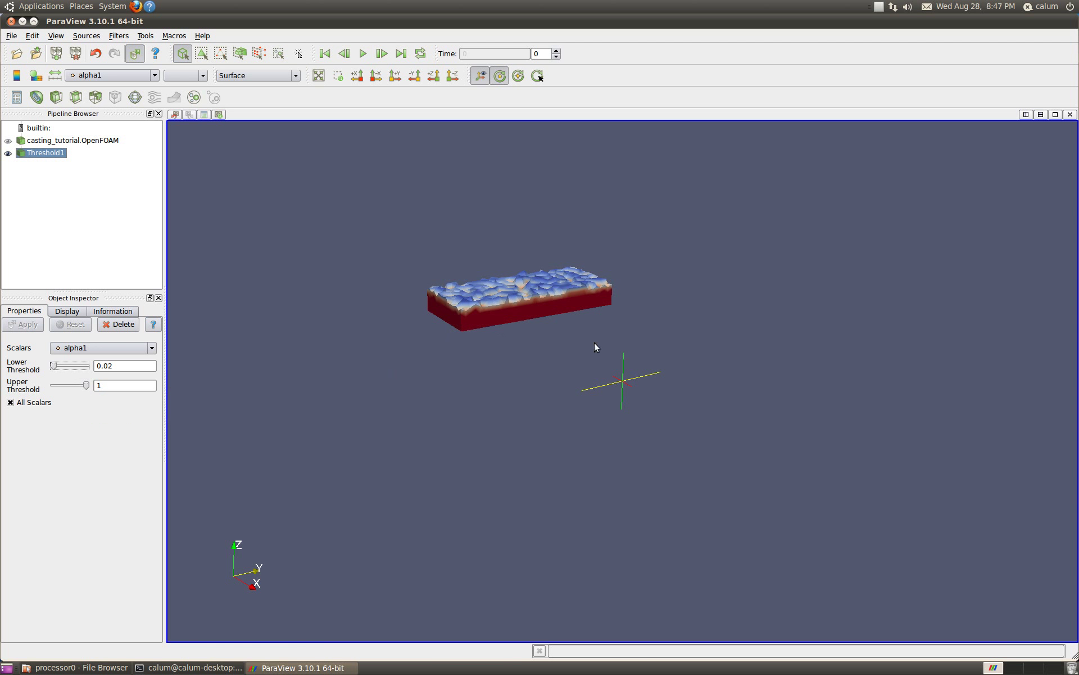
{"action": "left_click", "coordinate": [8, 140]}
{"action": "left_click", "coordinate": [93, 141]}
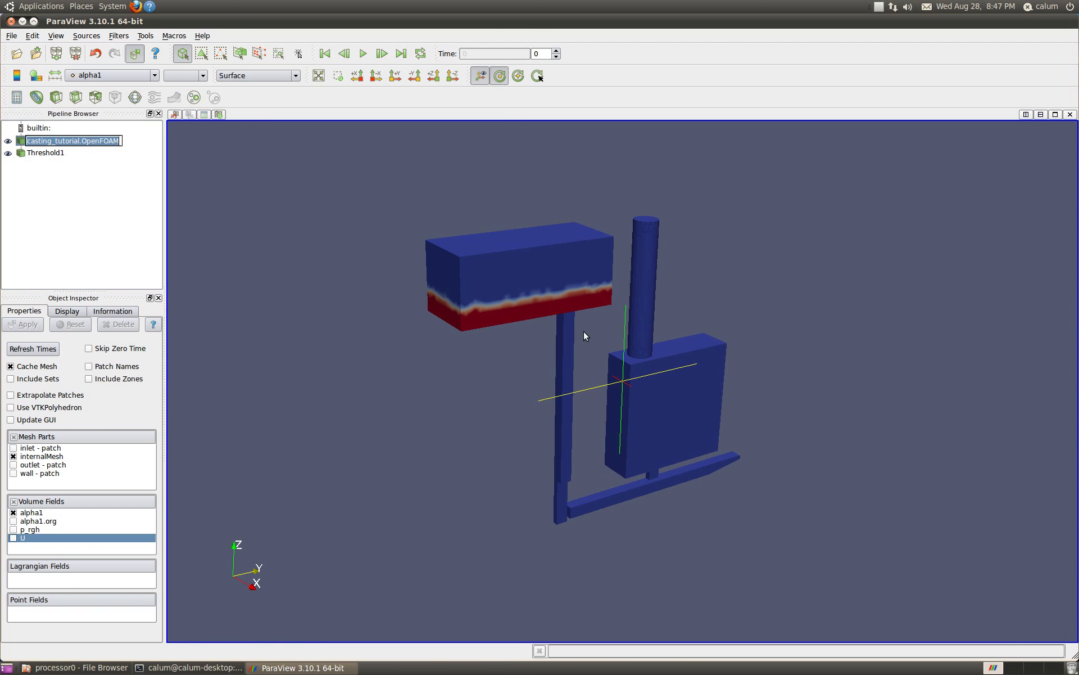
{"action": "left_click", "coordinate": [292, 75]}
{"action": "left_click", "coordinate": [275, 103]}
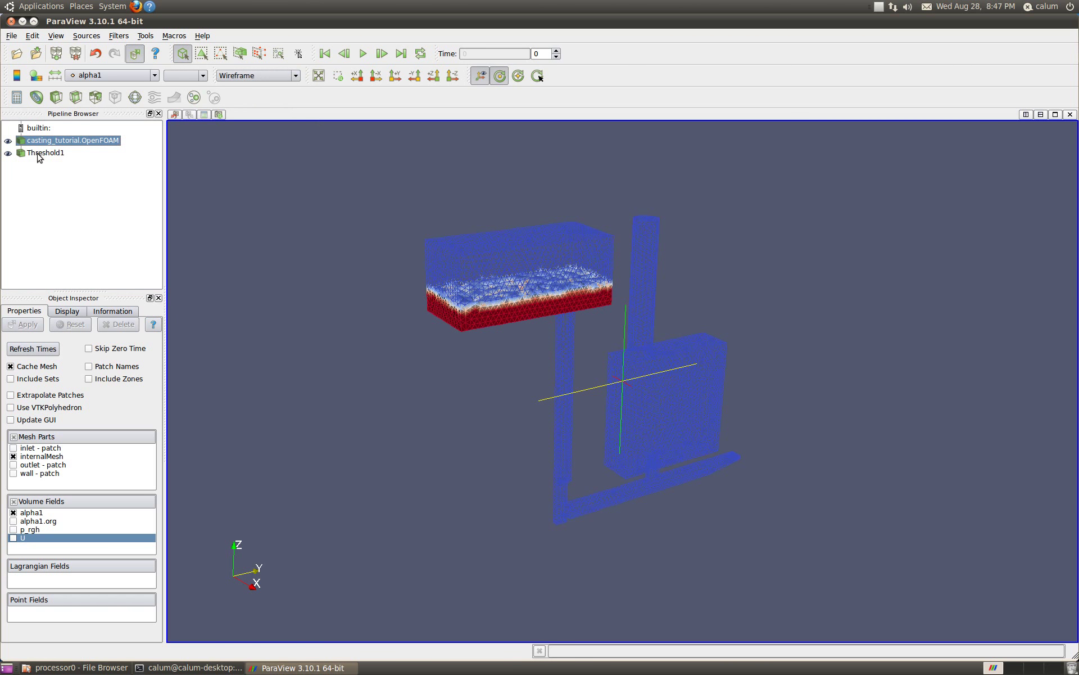
Step: Play the alpha1 flow through the time steps, step back to time 0 and close ParaView
{"action": "scroll", "coordinate": [617, 388], "scroll_direction": "up", "scroll_amount": 3}
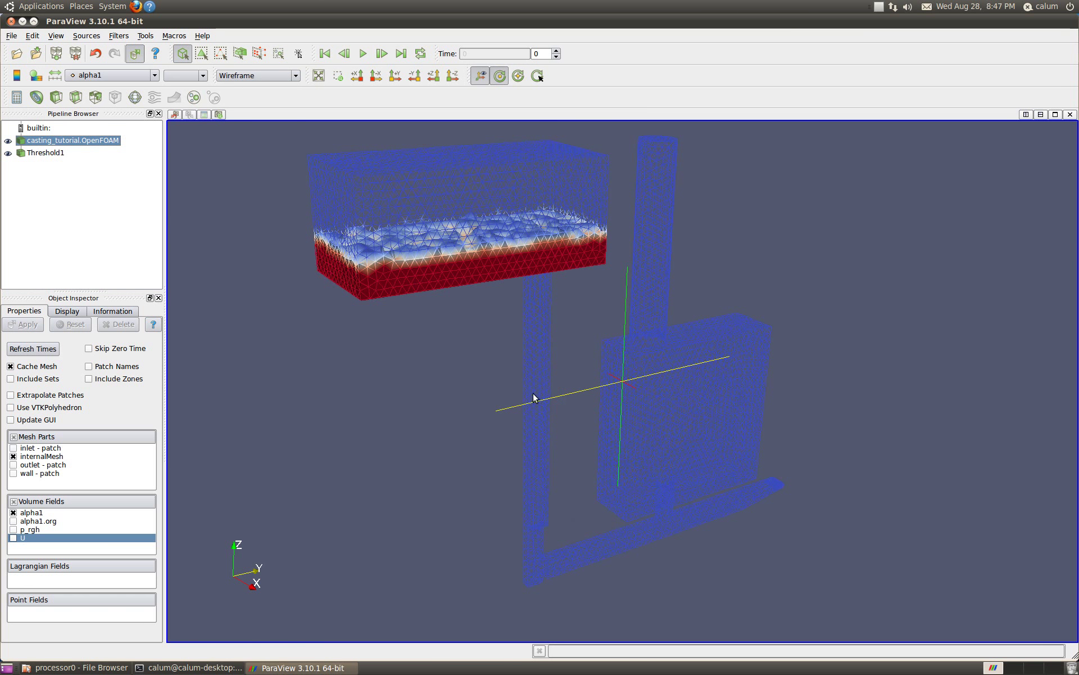
{"action": "mouse_move", "coordinate": [479, 427]}
{"action": "left_mouse_down"}
{"action": "mouse_move", "coordinate": [464, 417]}
{"action": "mouse_move", "coordinate": [473, 425]}
{"action": "left_mouse_up"}
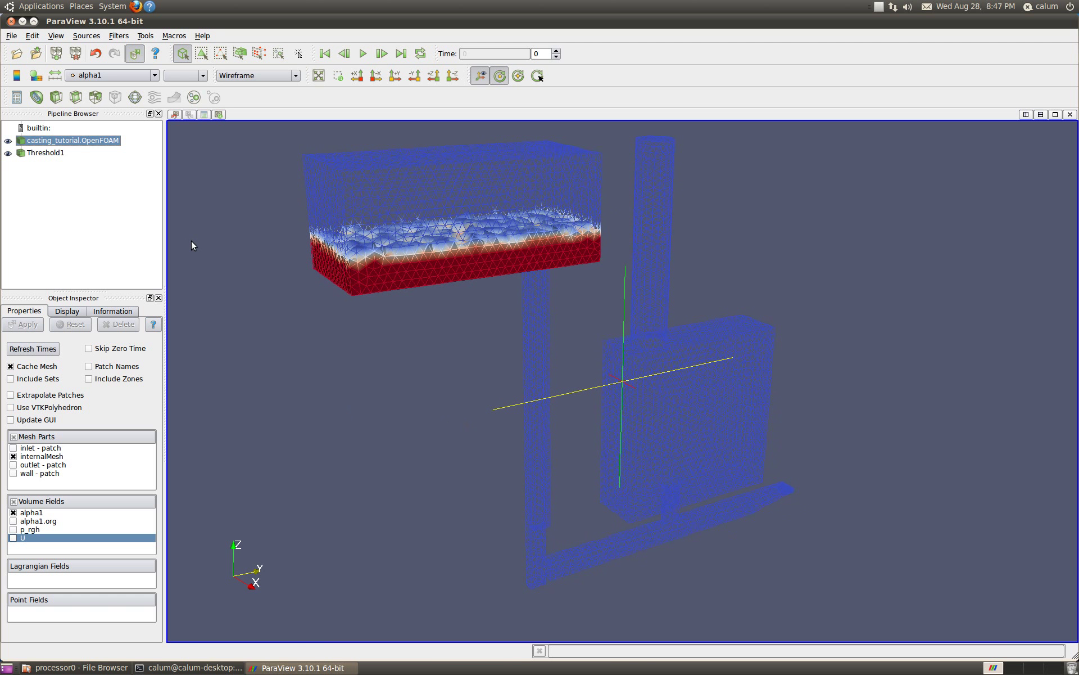
{"action": "left_click_drag", "start_coordinate": [500, 314], "coordinate": [475, 272]}
{"action": "left_click", "coordinate": [363, 53]}
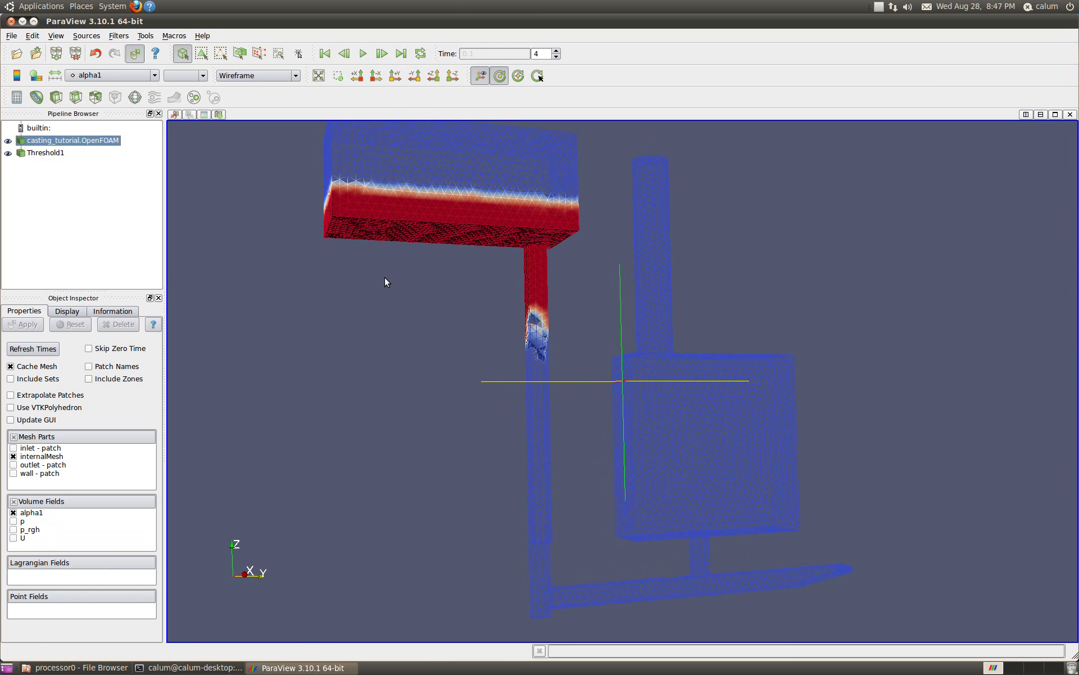
{"action": "left_click", "coordinate": [344, 56]}
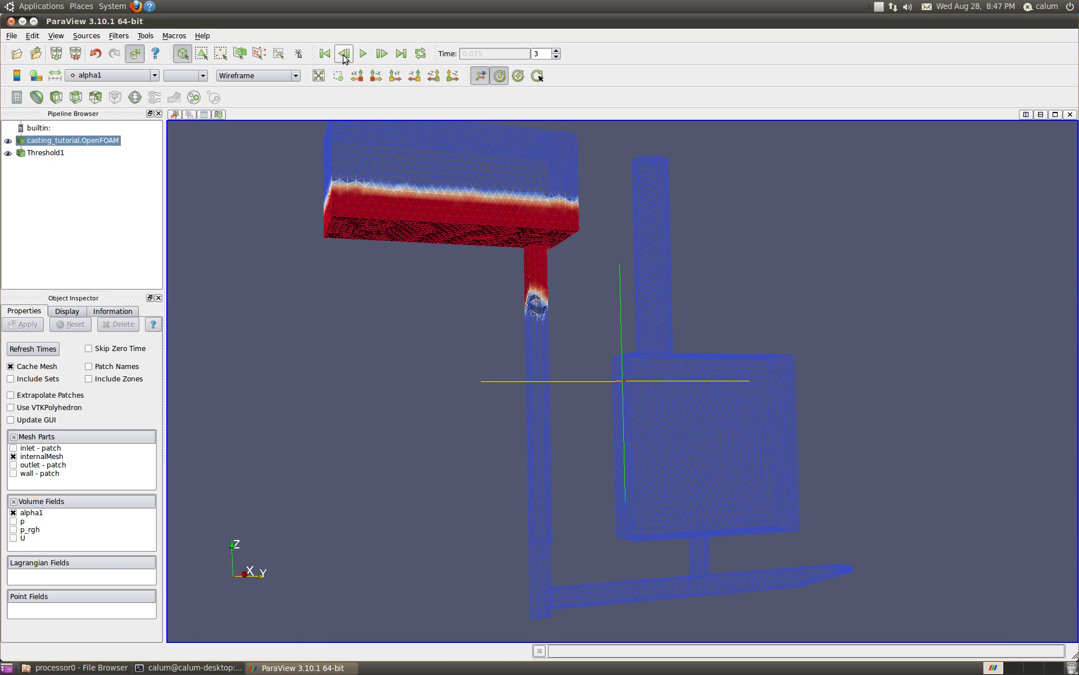
{"action": "left_click", "coordinate": [344, 56]}
{"action": "left_click", "coordinate": [344, 56]}
{"action": "left_click", "coordinate": [344, 56]}
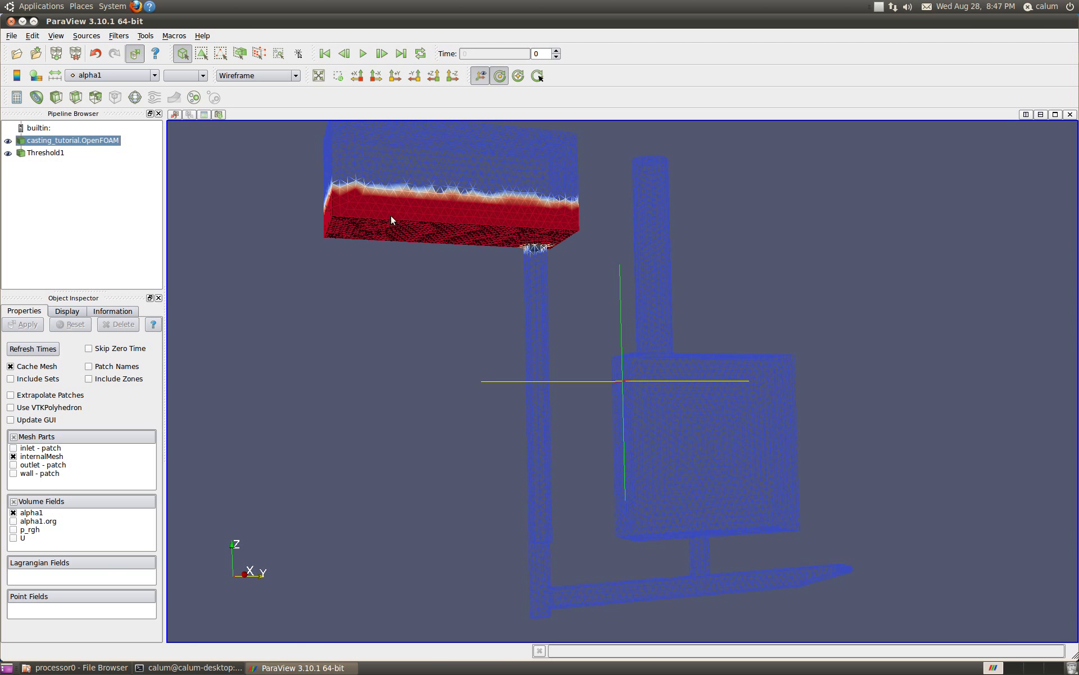
{"action": "left_click", "coordinate": [12, 22]}
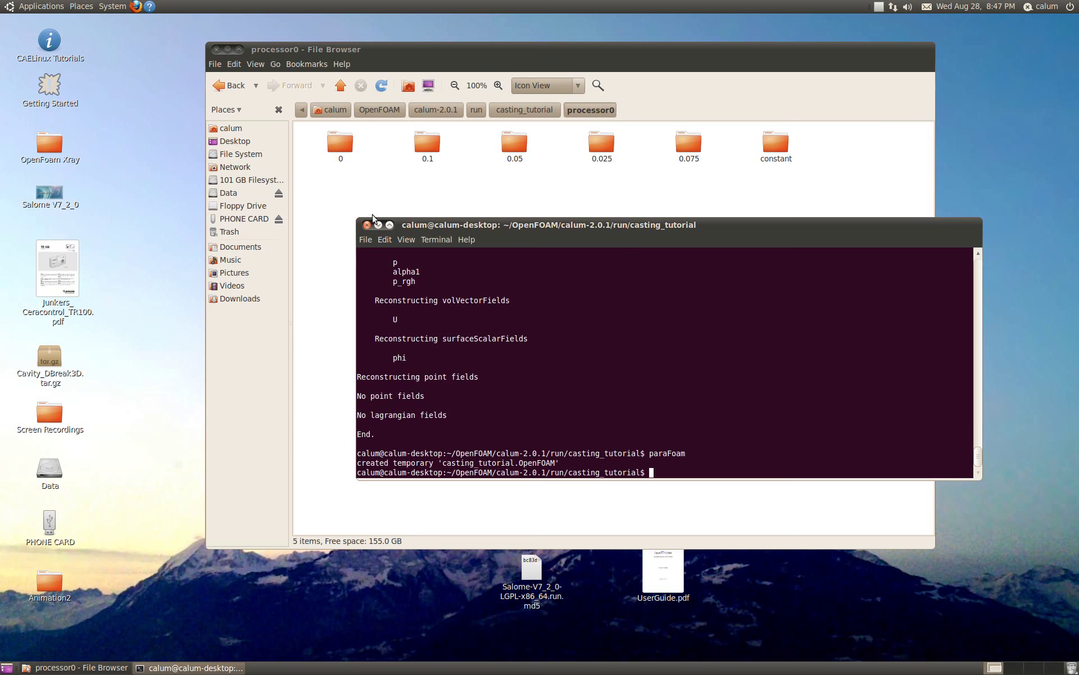
Step: Go back to the run folder in the File Browser and select the casting_4 case folder
{"action": "left_click", "coordinate": [231, 85]}
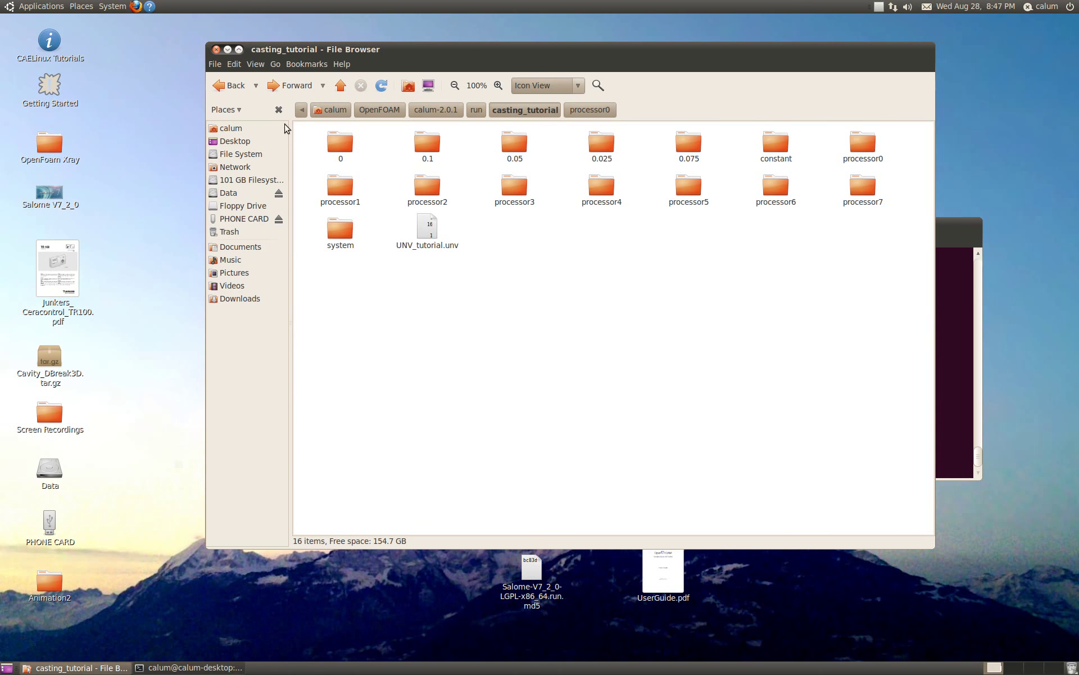
{"action": "left_click", "coordinate": [230, 85]}
{"action": "left_click", "coordinate": [425, 145]}
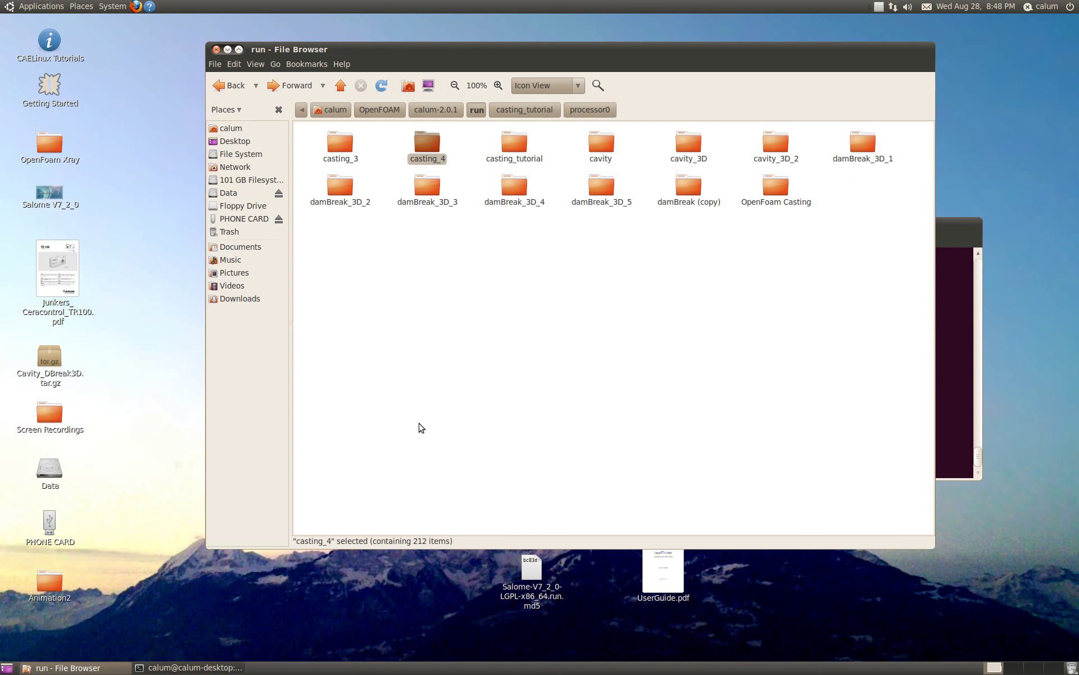
Step: Change the terminal to the filesystem root directory and list its contents
{"action": "left_click", "coordinate": [959, 342]}
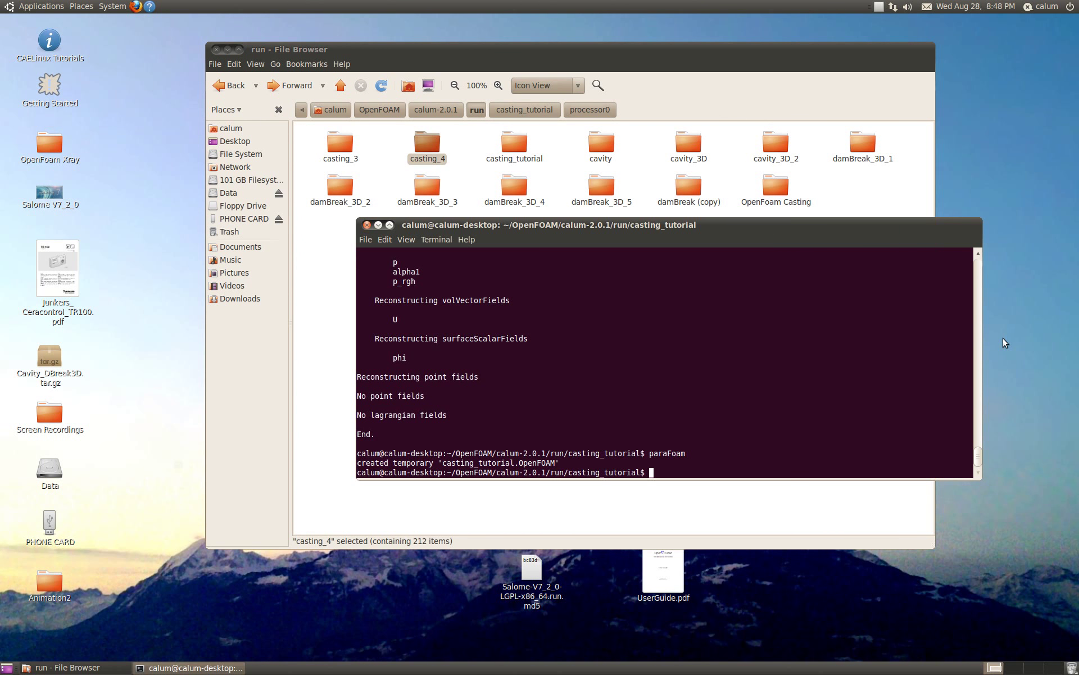
{"action": "type", "text": "cd //"}
{"action": "key", "text": "Return"}
{"action": "type", "text": "cd .."}
{"action": "key", "text": "Return"}
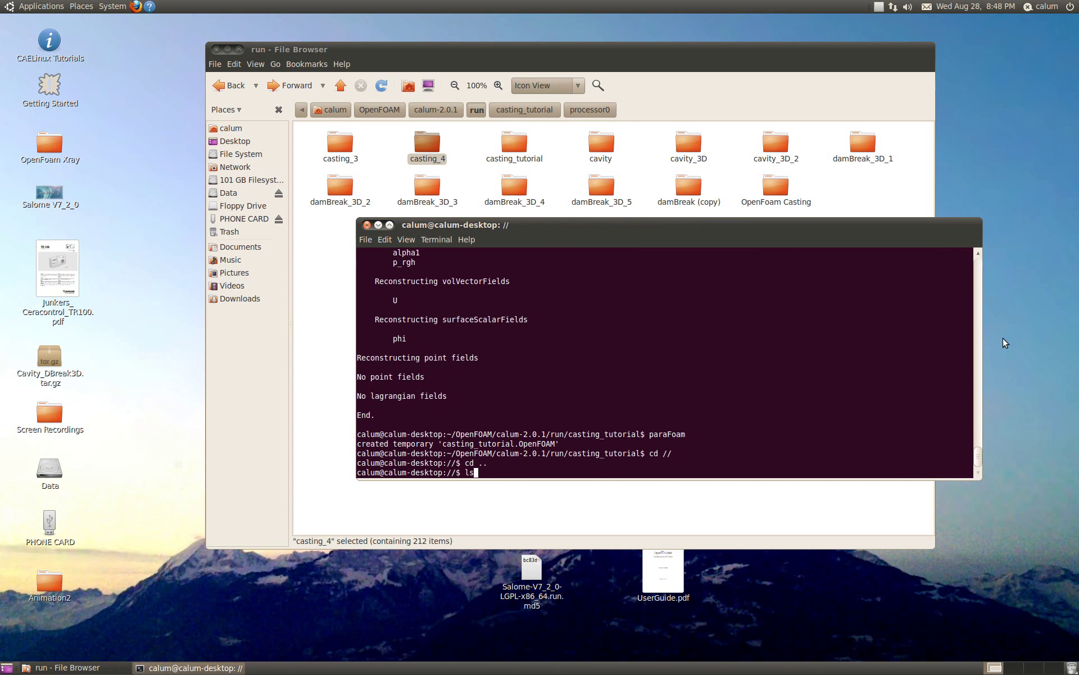
{"action": "type", "text": "ls"}
{"action": "key", "text": "Return"}
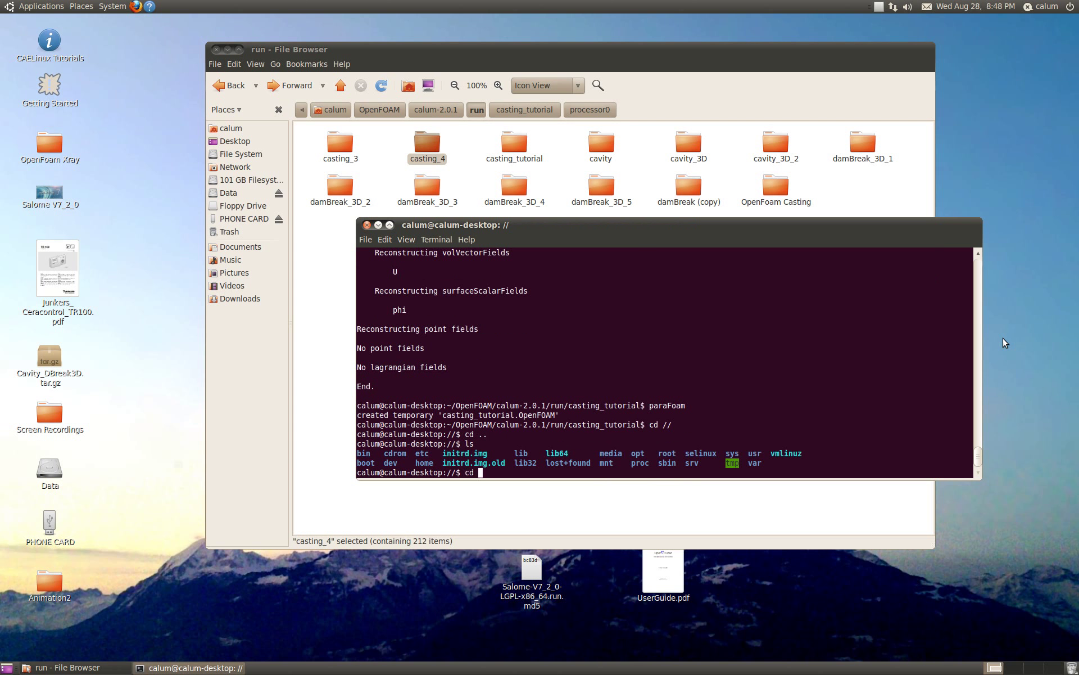
Step: Change into the home directory, list it and enter the user's own folder
{"action": "key", "text": "BackSpace"}
{"action": "key", "text": "BackSpace"}
{"action": "type", "text": "cd home/"}
{"action": "key", "text": "Tab"}
{"action": "key", "text": "Return"}
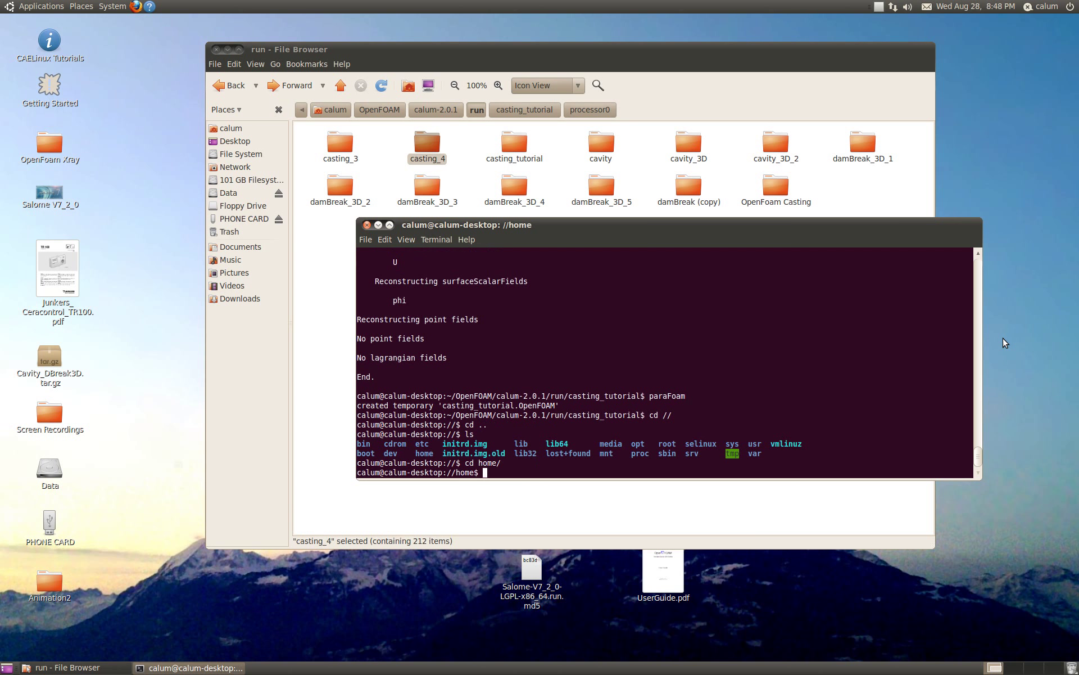
{"action": "type", "text": "ls"}
{"action": "key", "text": "Return"}
{"action": "type", "text": "cd"}
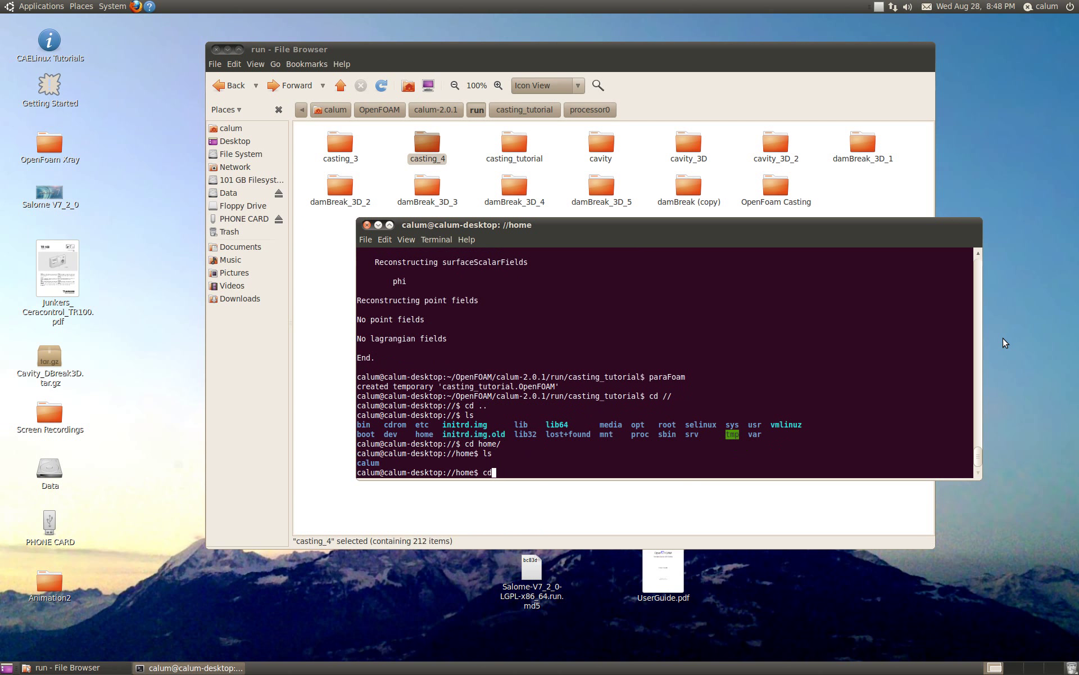
{"action": "type", "text": " c"}
{"action": "key", "text": "Tab"}
{"action": "key", "text": "Return"}
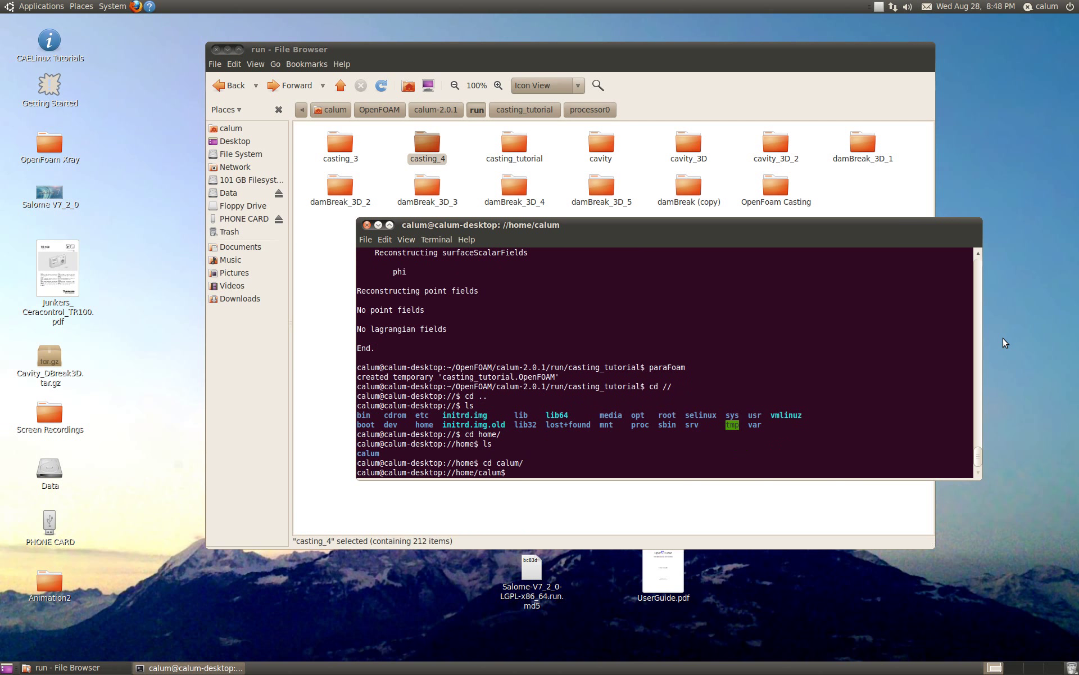
Step: List the user's folder and change into the OpenFOAM directory
{"action": "type", "text": "ls"}
{"action": "key", "text": "Return"}
{"action": "type", "text": "cd O"}
{"action": "key", "text": "Tab"}
{"action": "key", "text": "Return"}
Step: Change into the casting_4 case under the 2.0.1 run directory and list its contents
{"action": "type", "text": "cd c"}
{"action": "key", "text": "Tab"}
{"action": "type", "text": "r"}
{"action": "key", "text": "Tab"}
{"action": "type", "text": "casting"}
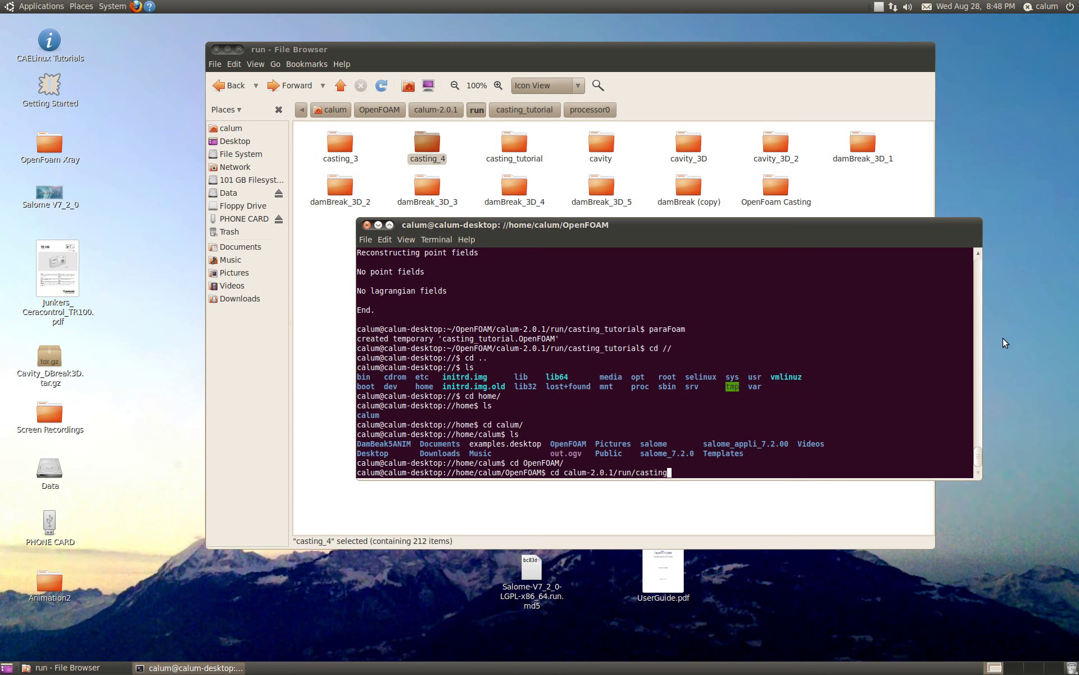
{"action": "type", "text": "_4"}
{"action": "key", "text": "Return"}
{"action": "type", "text": "ls"}
{"action": "key", "text": "Return"}
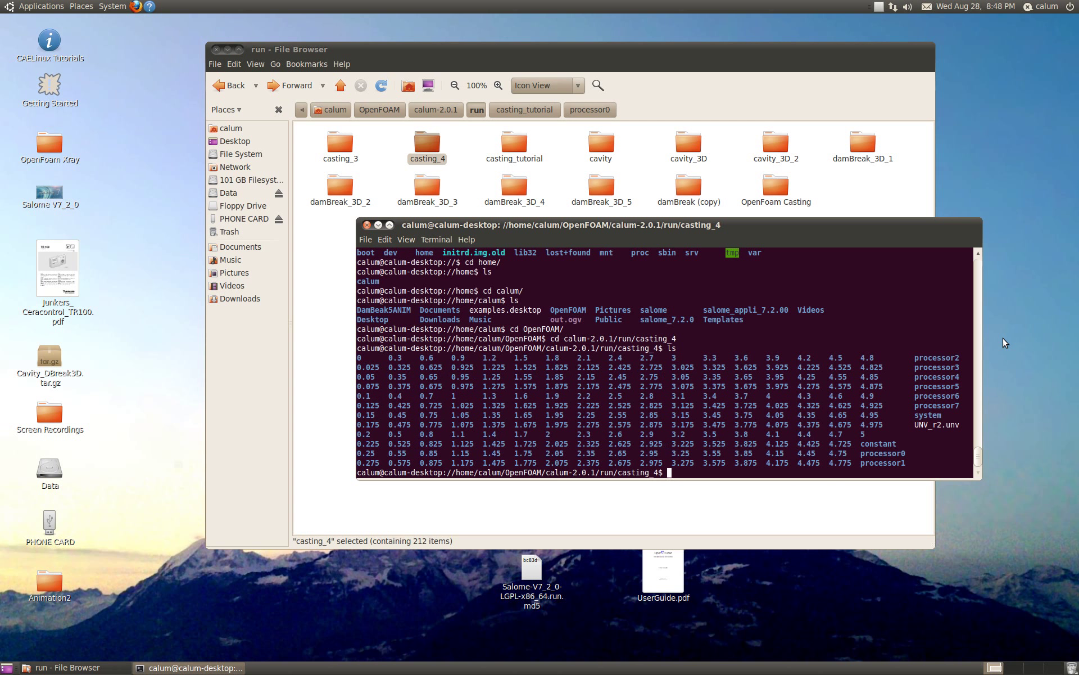
Step: Launch paraFoam from the terminal for the casting_4 case
{"action": "type", "text": "paraF"}
{"action": "key", "text": "Tab"}
{"action": "key", "text": "Return"}
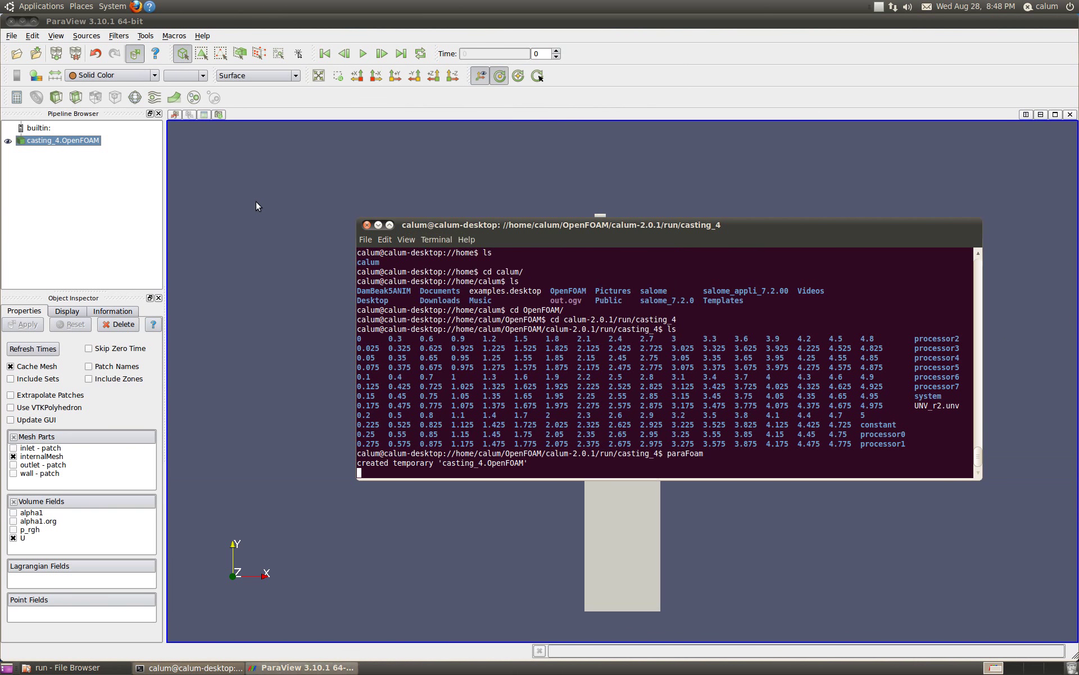
Step: Load the alpha1 volume field in place of U and colour the casting_4 mesh by the alpha1 point data
{"action": "left_click_drag", "start_coordinate": [414, 367], "coordinate": [549, 393]}
{"action": "left_click", "coordinate": [129, 75]}
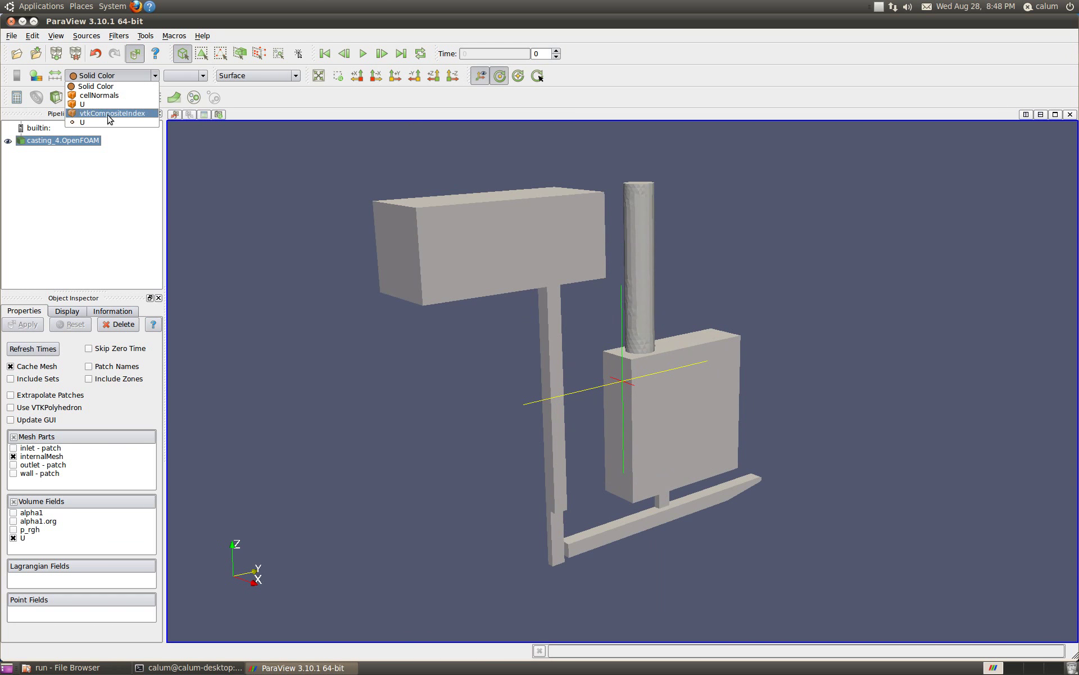
{"action": "left_click", "coordinate": [126, 79]}
{"action": "left_click", "coordinate": [13, 512]}
{"action": "left_click", "coordinate": [13, 537]}
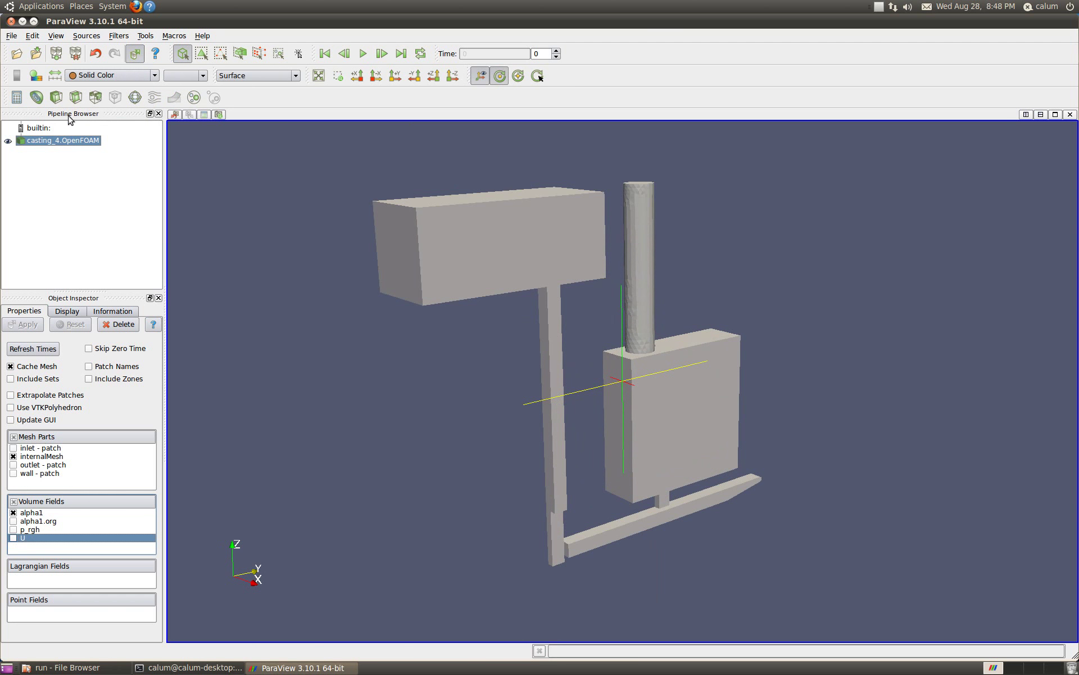
{"action": "left_click", "coordinate": [152, 75]}
{"action": "left_click", "coordinate": [95, 122]}
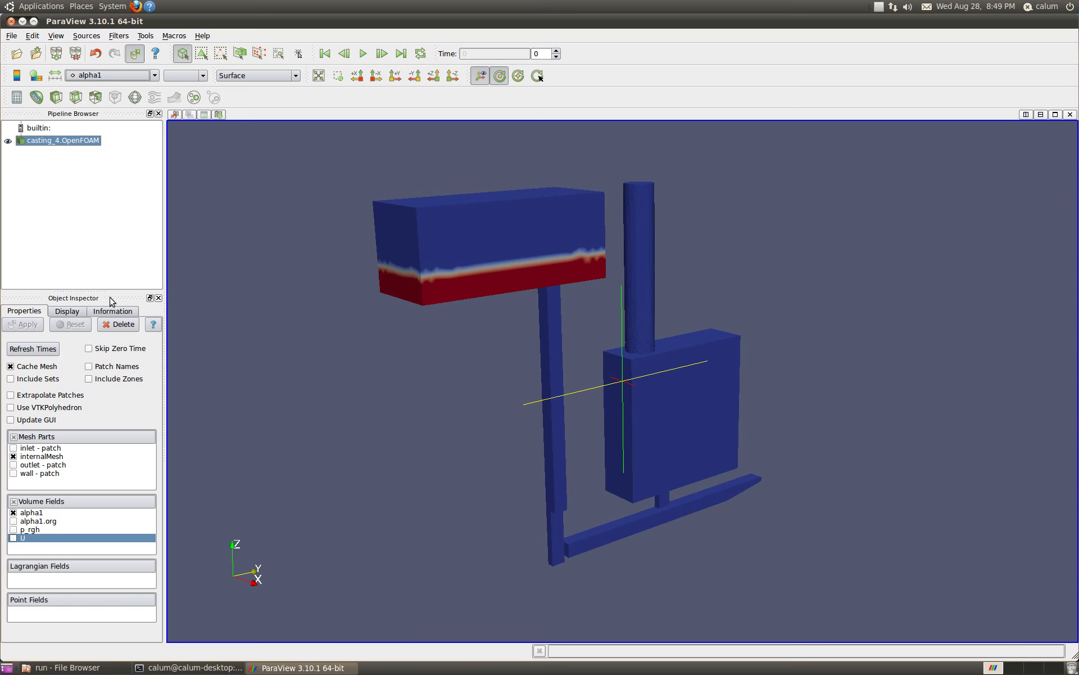
Step: Add a Threshold filter on alpha1 to the casting_4 case and show the original case as Wireframe
{"action": "left_click", "coordinate": [96, 97]}
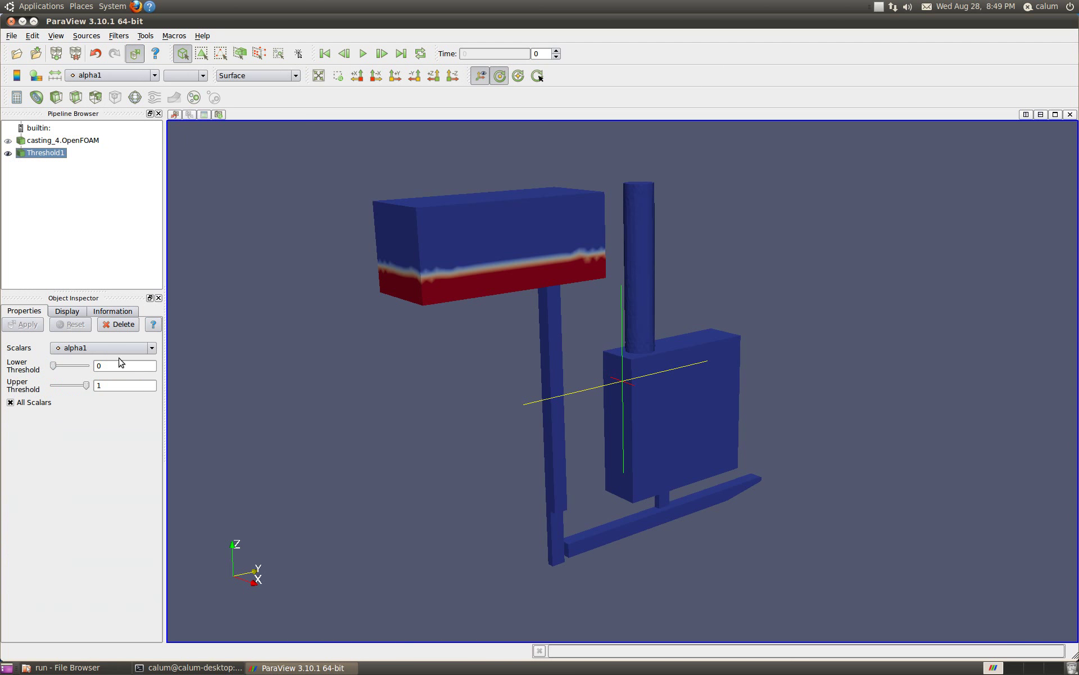
{"action": "left_click", "coordinate": [55, 366]}
{"action": "left_click", "coordinate": [7, 141]}
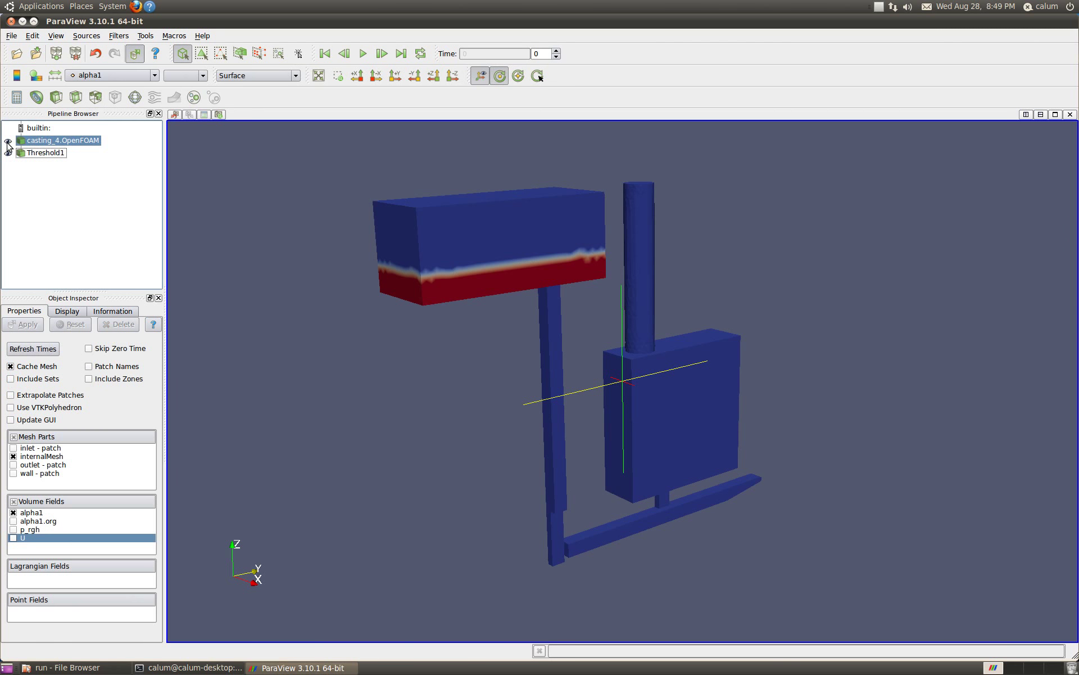
{"action": "left_click", "coordinate": [257, 75]}
{"action": "left_click", "coordinate": [253, 134]}
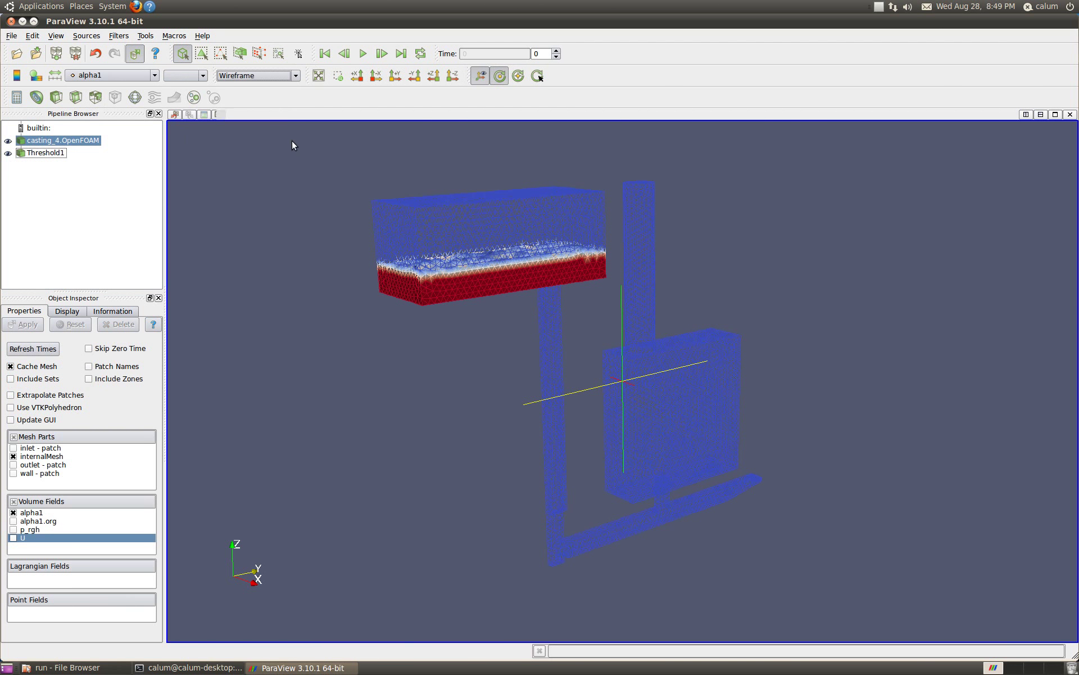
Step: Play the alpha1 filling animation through all time steps of casting_4 and close ParaView
{"action": "left_click_drag", "start_coordinate": [618, 380], "coordinate": [559, 360]}
{"action": "left_click", "coordinate": [363, 54]}
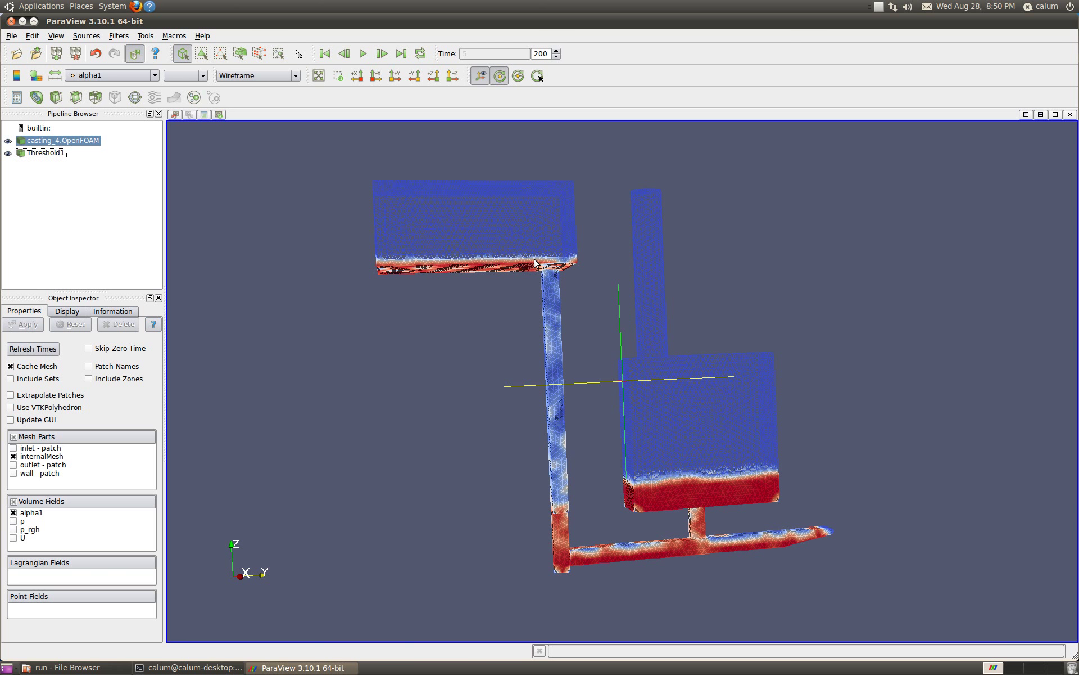
{"action": "left_click", "coordinate": [11, 21]}
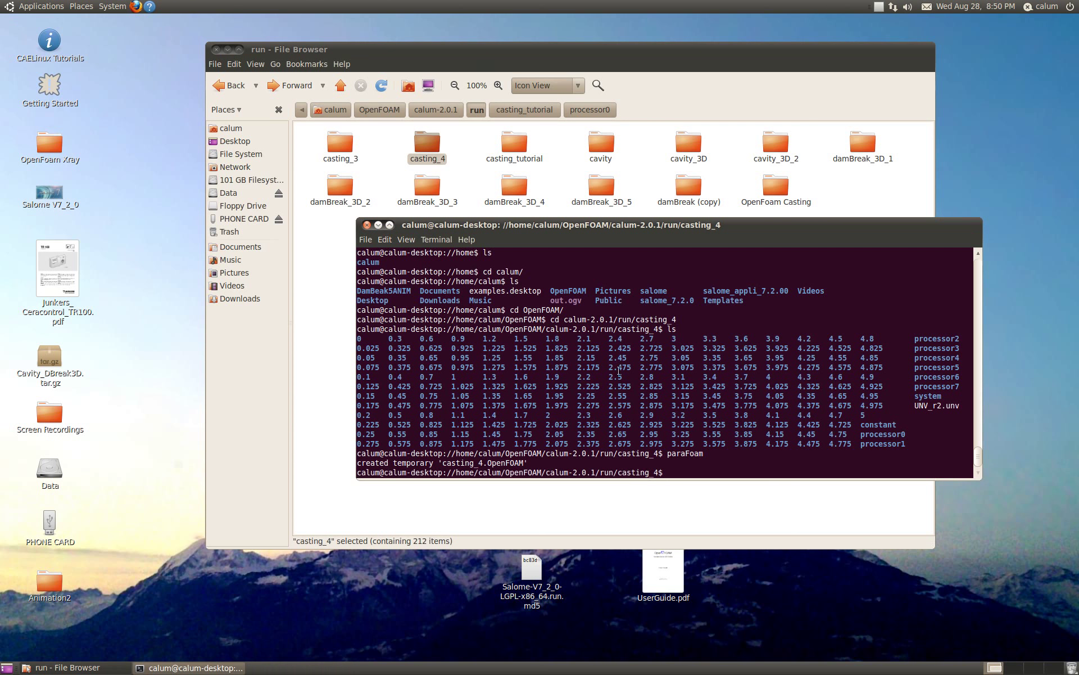